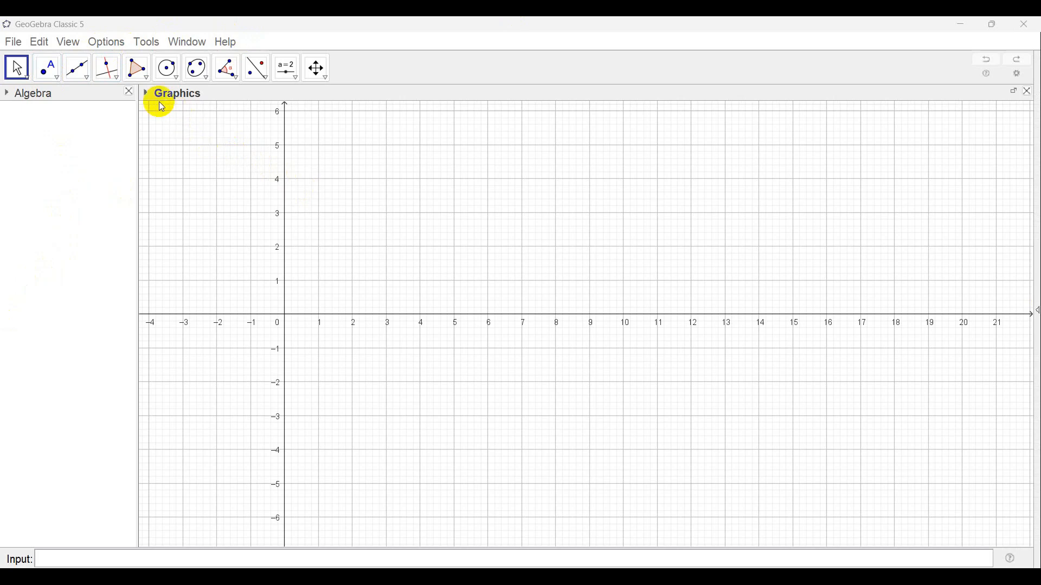
Step: Set the interface font size to 20 pt
{"action": "left_click", "coordinate": [108, 45]}
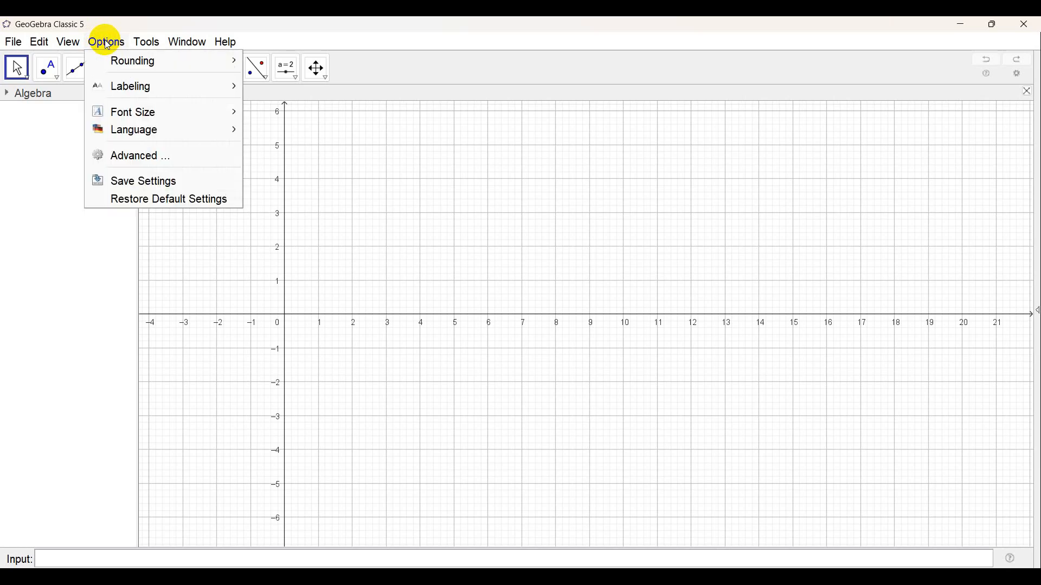
{"action": "mouse_move", "coordinate": [152, 112]}
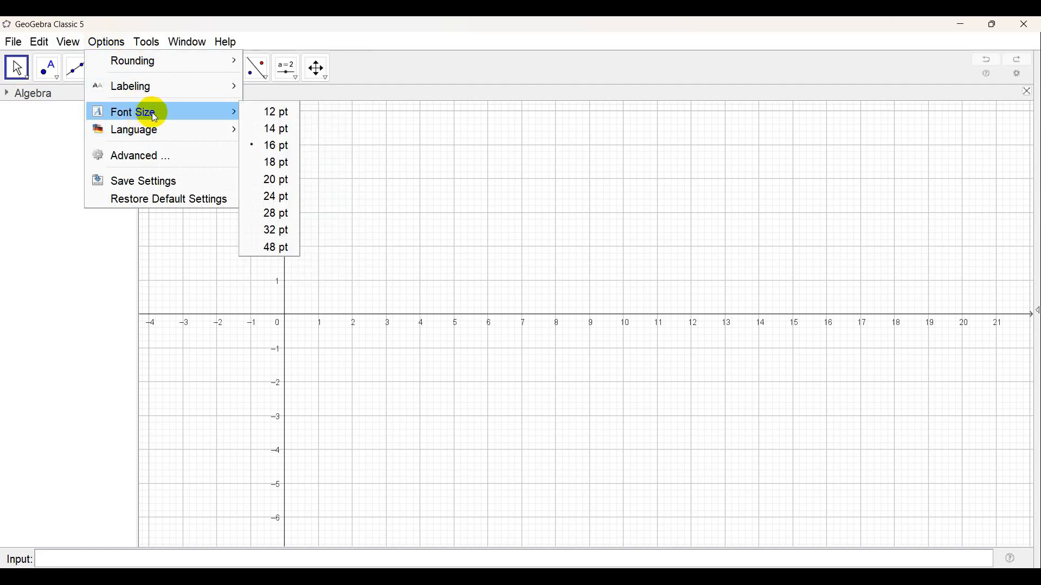
{"action": "left_click", "coordinate": [282, 180]}
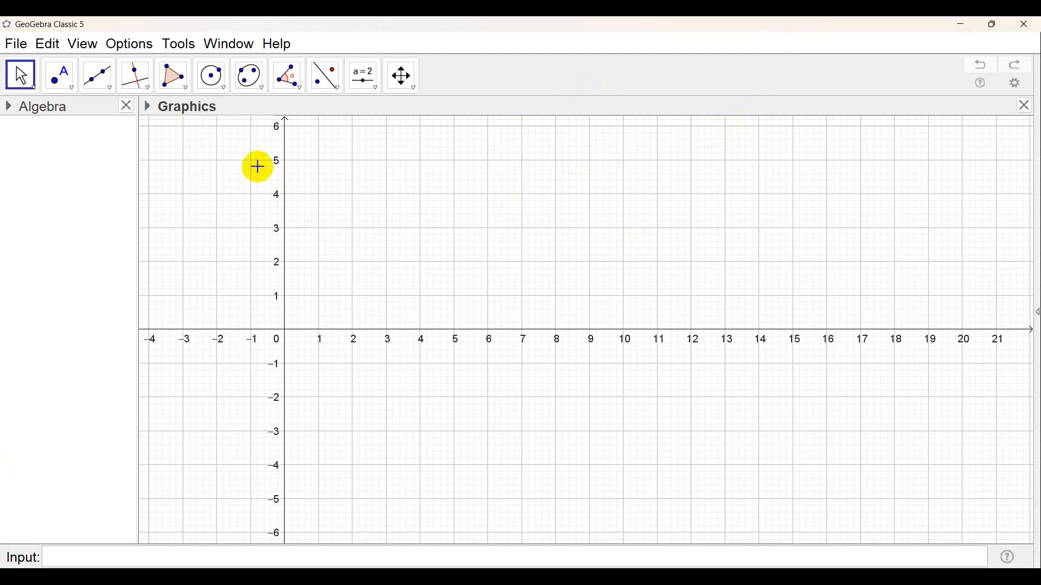
Step: Set the grid type of the Graphics view to Major Gridlines and close its preferences
{"action": "left_click", "coordinate": [1017, 85]}
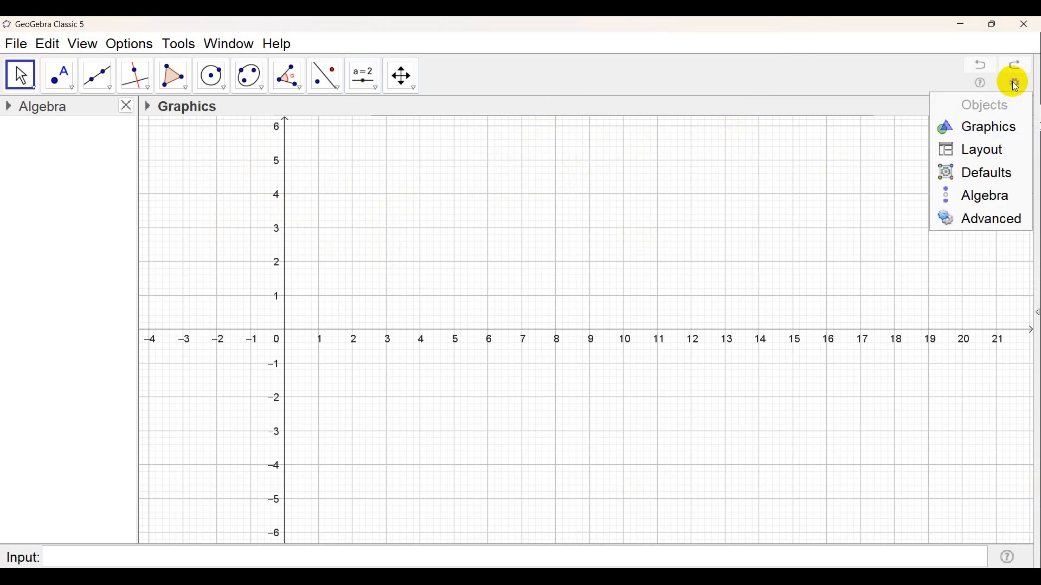
{"action": "left_click", "coordinate": [970, 127]}
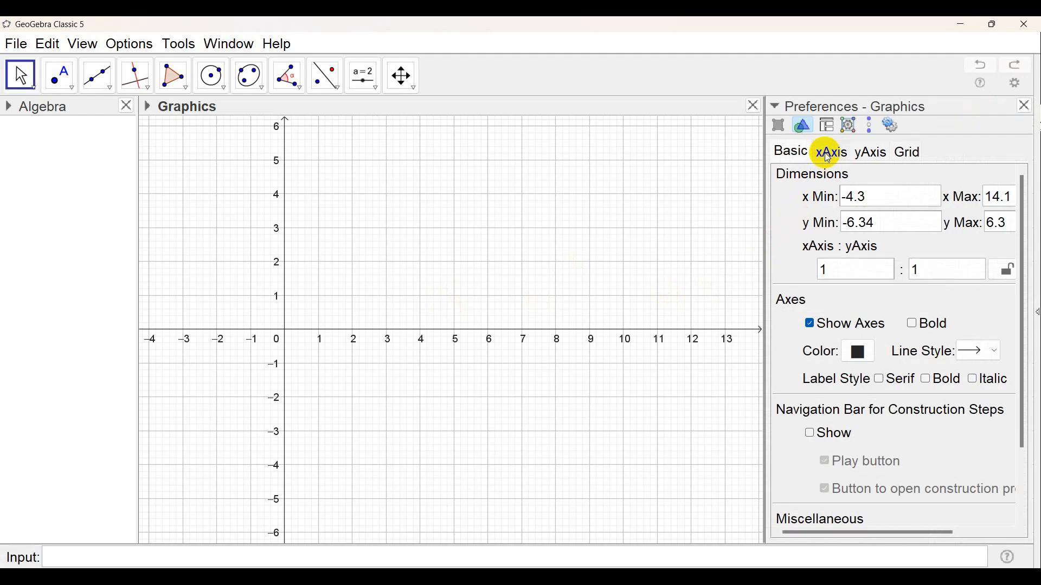
{"action": "left_click", "coordinate": [907, 158]}
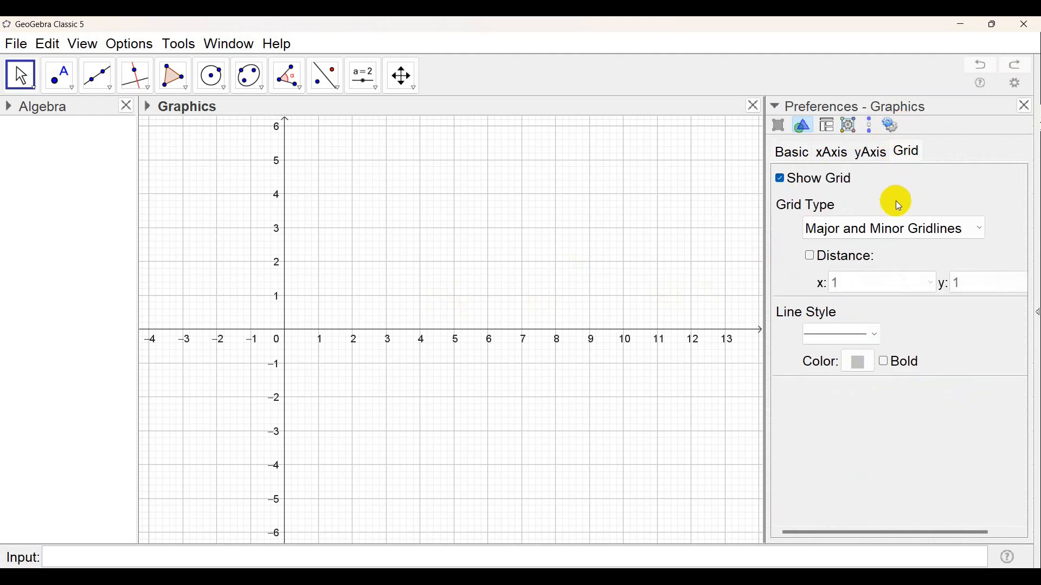
{"action": "left_click", "coordinate": [882, 228]}
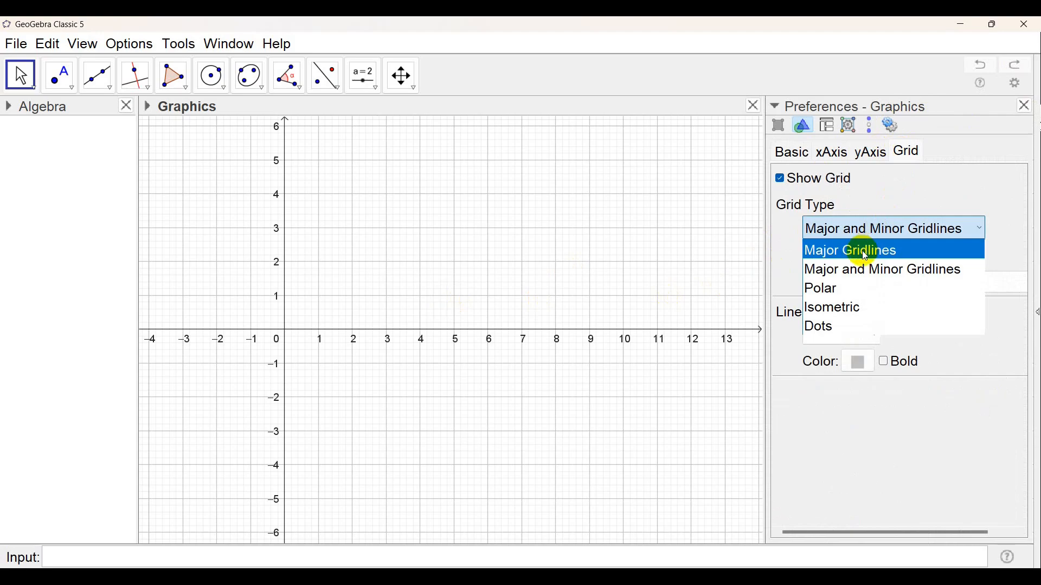
{"action": "left_click", "coordinate": [866, 252]}
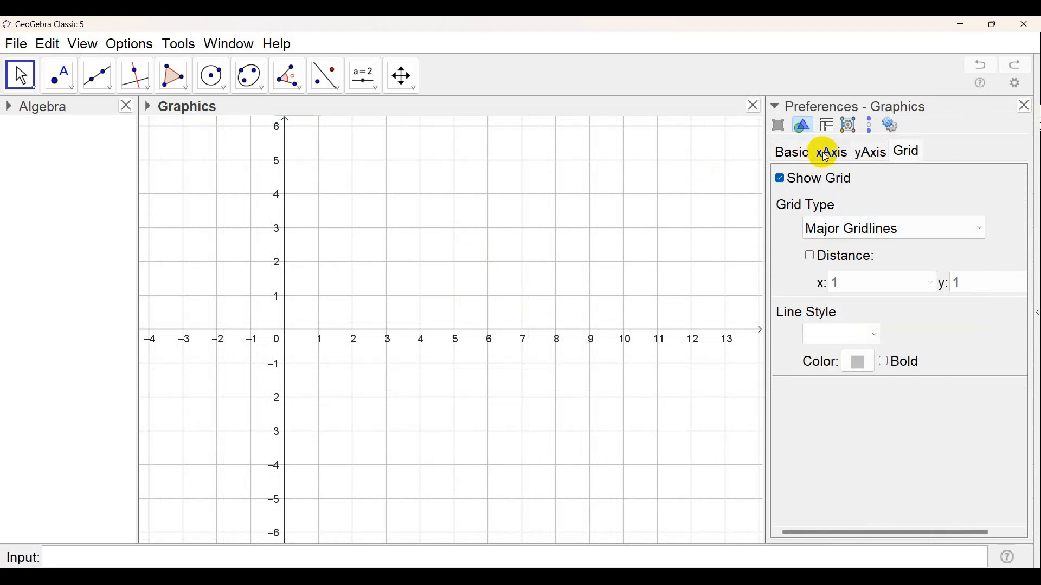
{"action": "left_click", "coordinate": [1026, 107]}
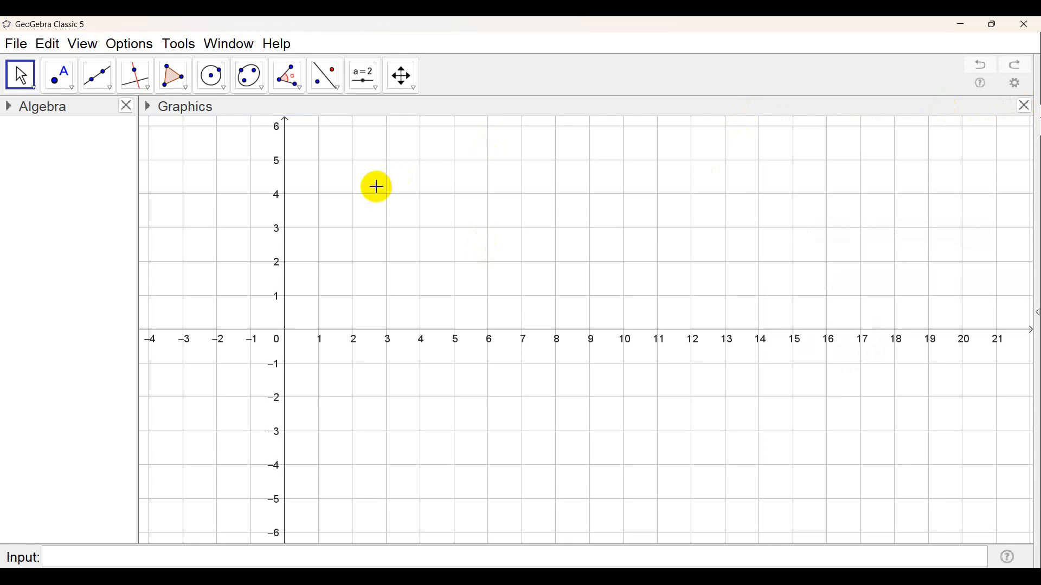
Step: Expand the style bar of the Graphics view and hide its coordinate axes
{"action": "left_click", "coordinate": [174, 158]}
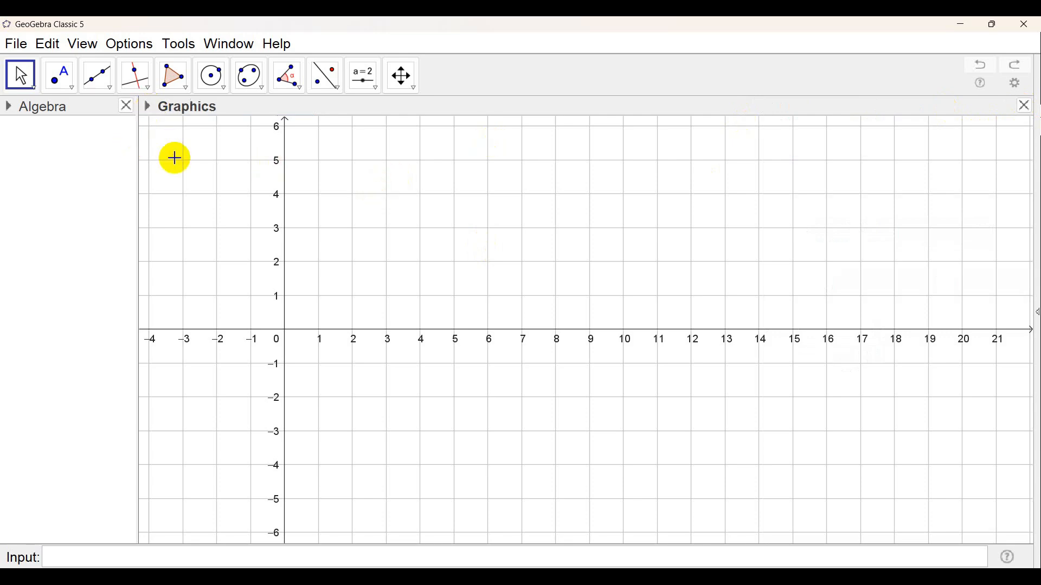
{"action": "left_click", "coordinate": [147, 107]}
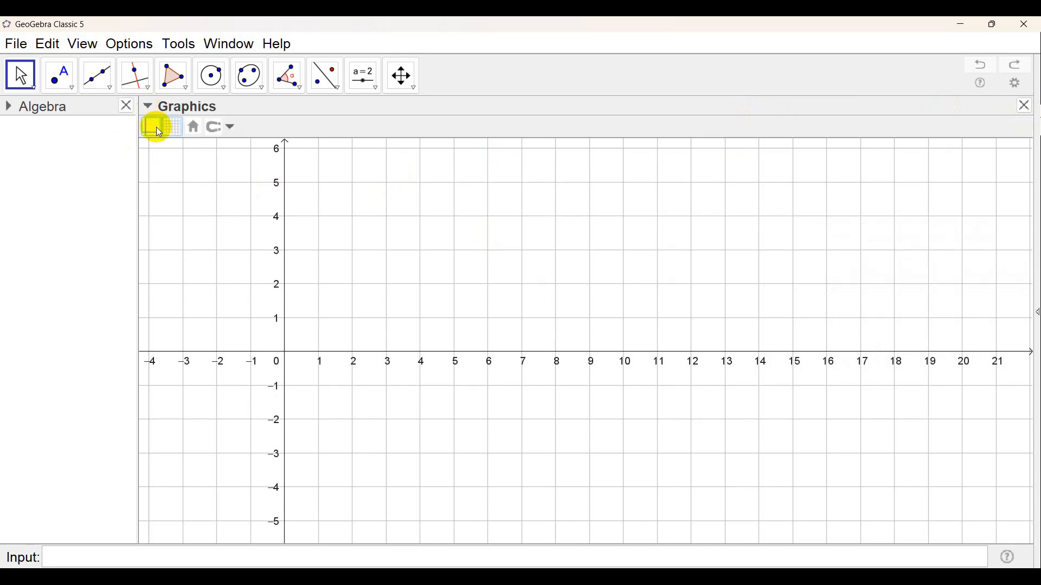
{"action": "left_click", "coordinate": [154, 127]}
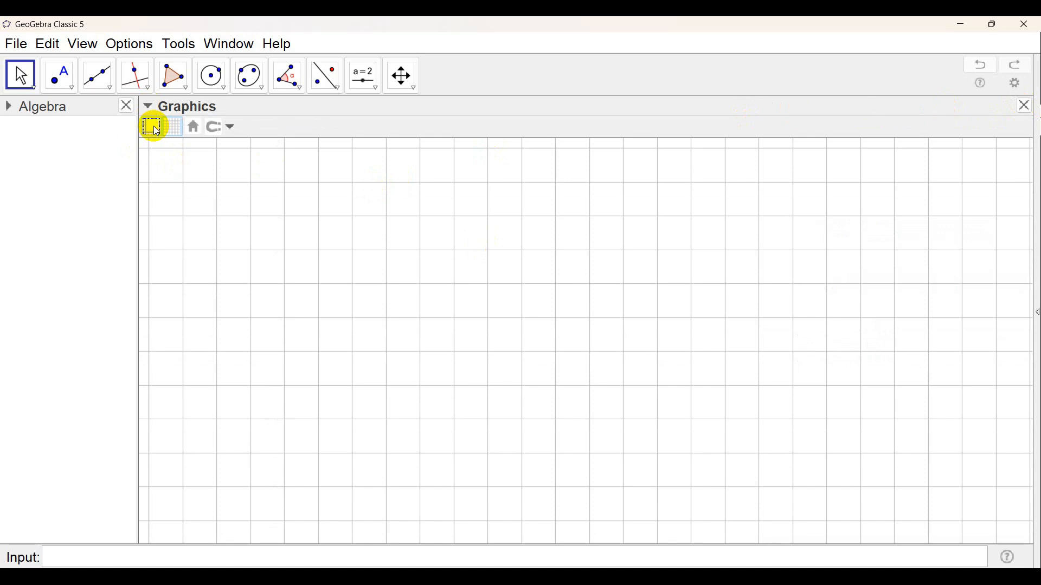
Step: Change the background color of the Graphics view to light gray and close its preferences
{"action": "left_click", "coordinate": [1017, 83]}
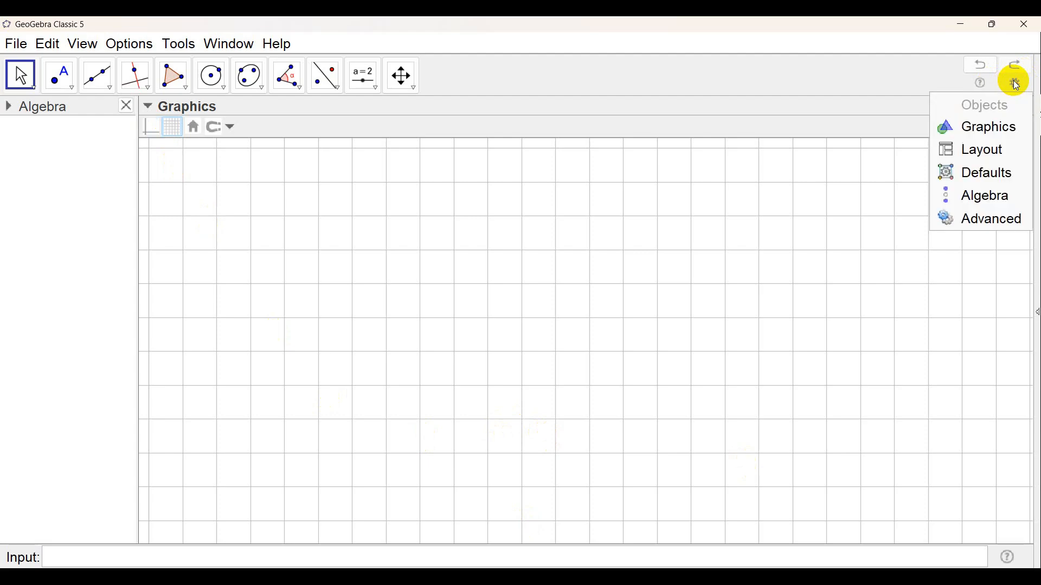
{"action": "left_click", "coordinate": [995, 129]}
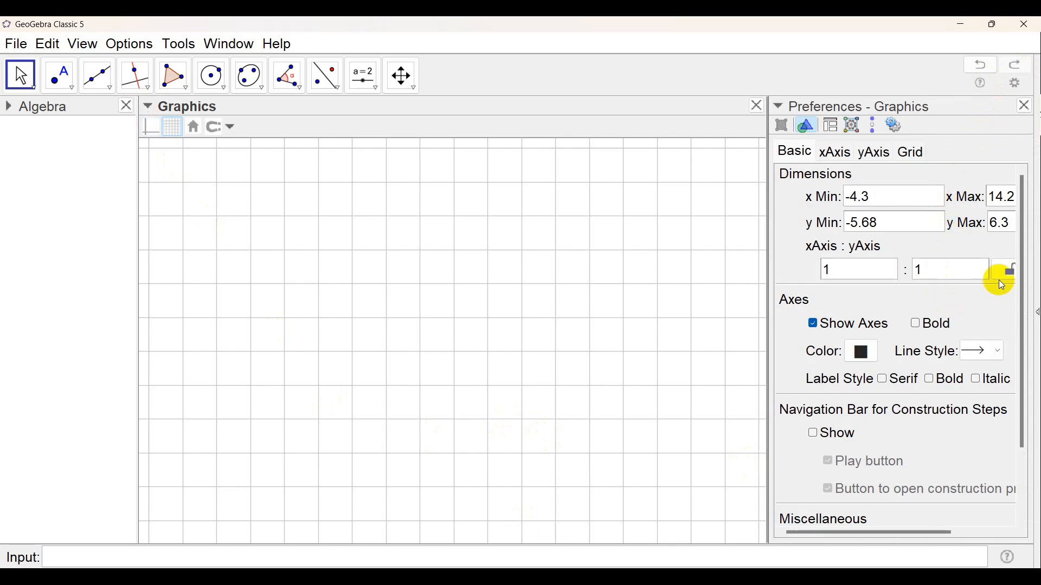
{"action": "left_click_drag", "start_coordinate": [1025, 242], "coordinate": [1034, 347]}
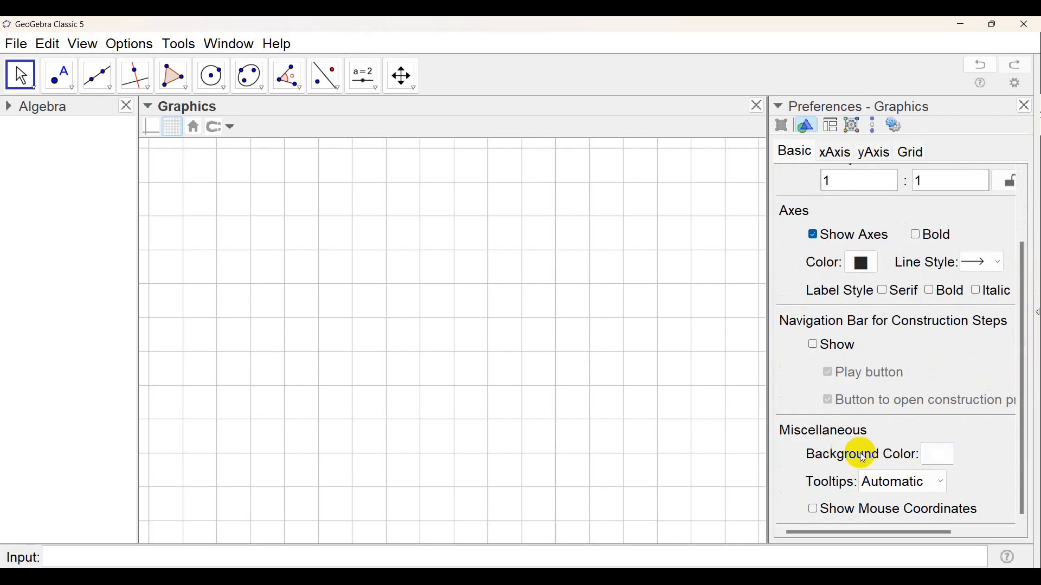
{"action": "left_click", "coordinate": [939, 458]}
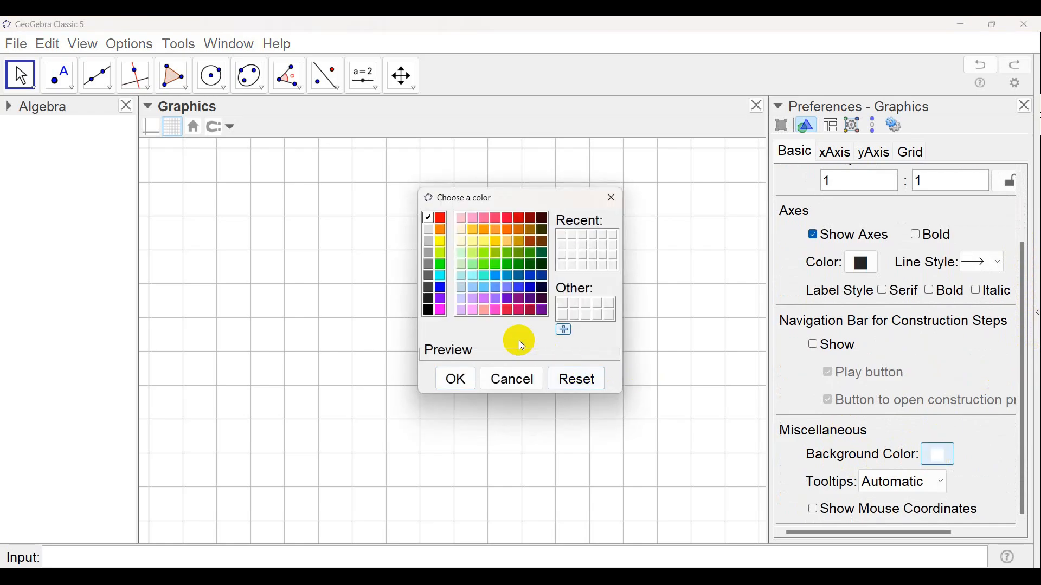
{"action": "left_click", "coordinate": [430, 231]}
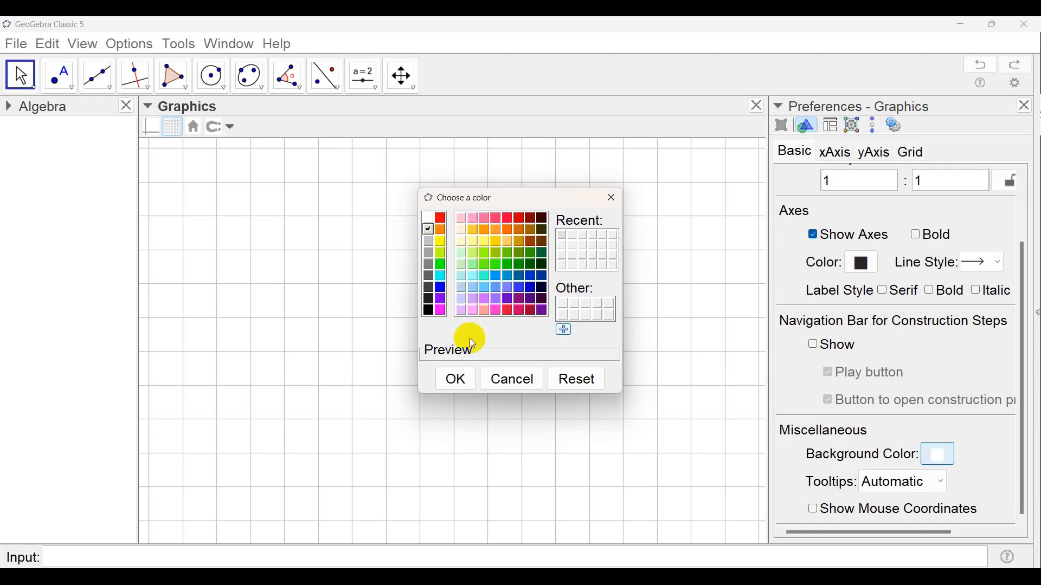
{"action": "left_click", "coordinate": [450, 382]}
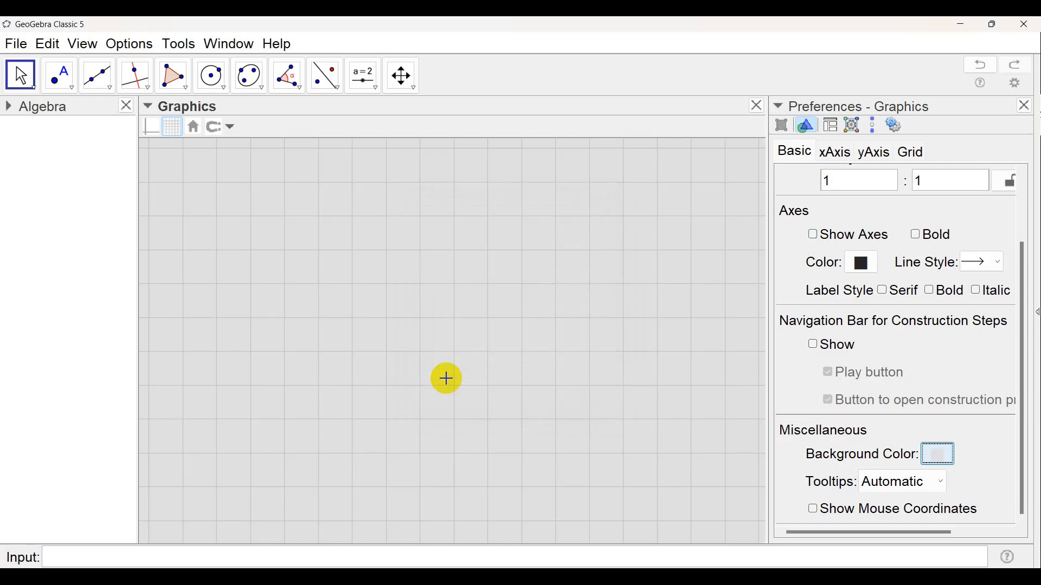
{"action": "left_click", "coordinate": [1025, 106]}
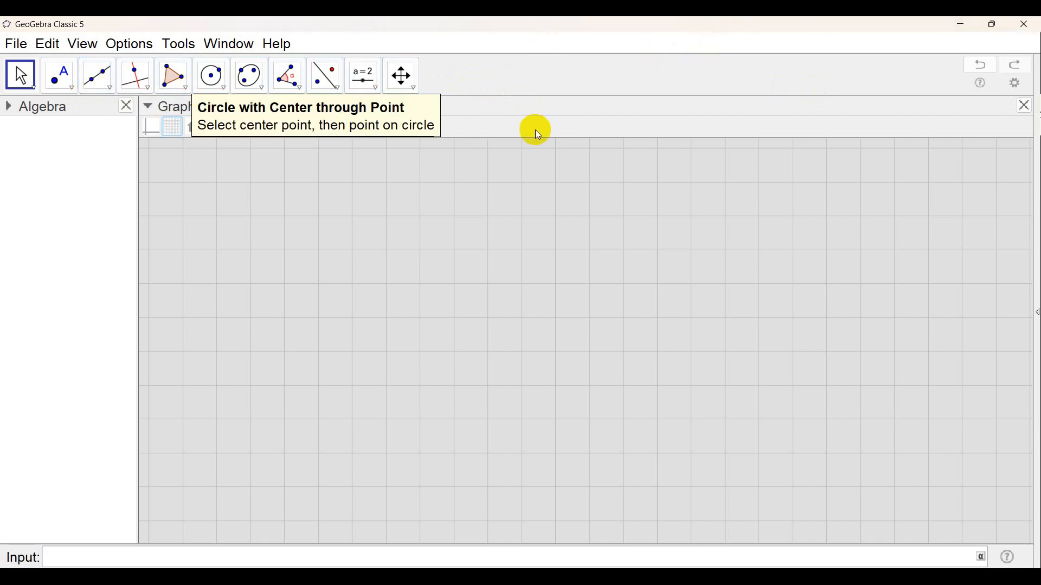
Step: Show the Graphics 2 view beside the Graphics view and widen it to over half of the workspace
{"action": "left_click", "coordinate": [82, 46]}
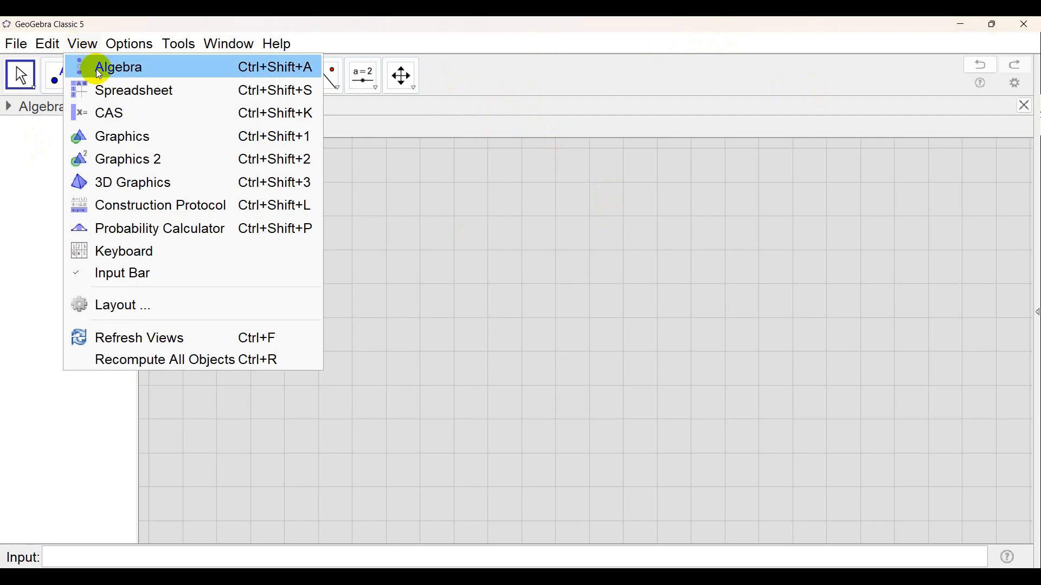
{"action": "left_click", "coordinate": [123, 161]}
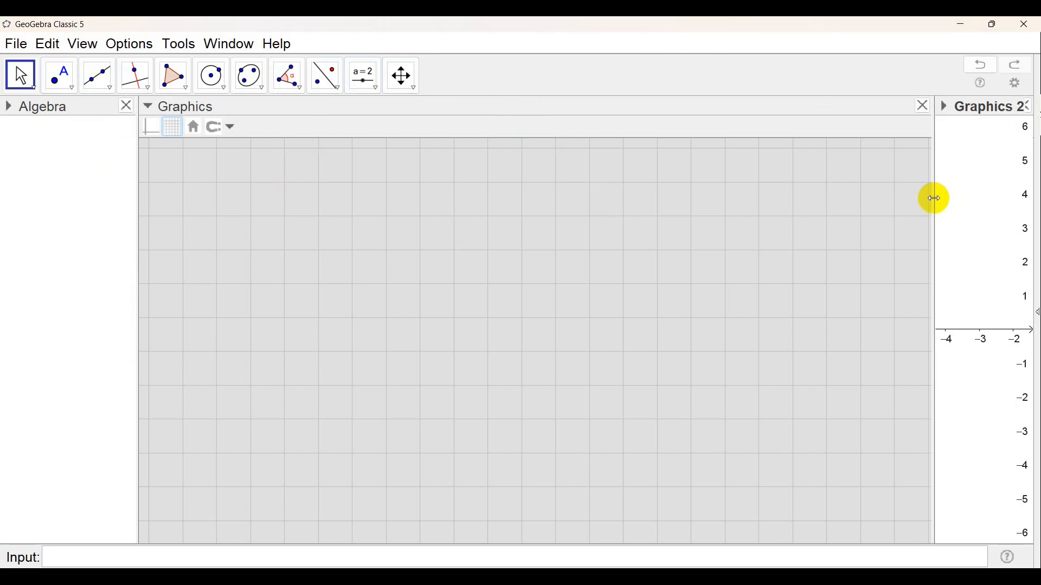
{"action": "left_click_drag", "start_coordinate": [935, 198], "coordinate": [508, 235]}
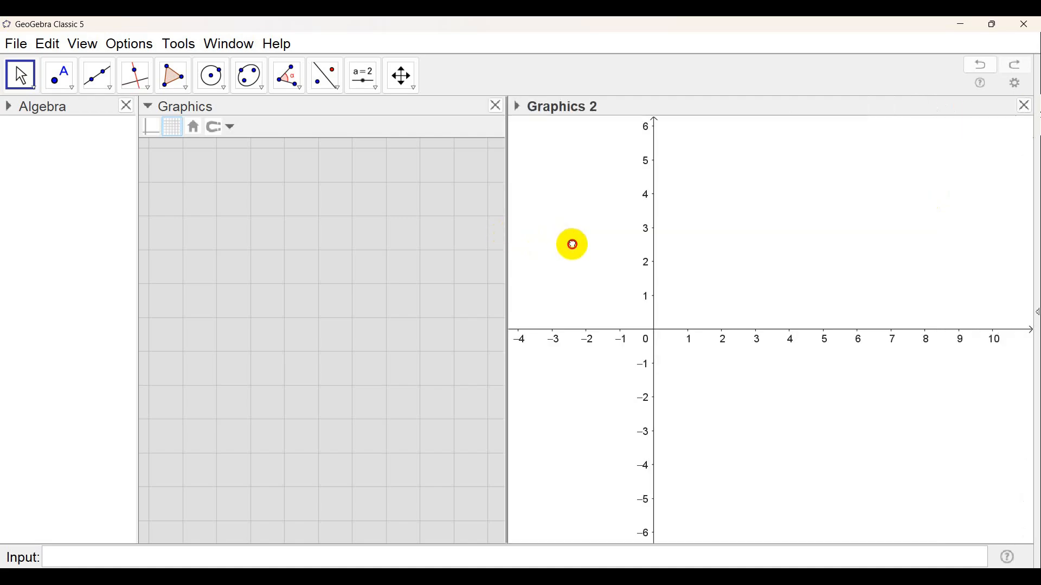
{"action": "left_click_drag", "start_coordinate": [571, 243], "coordinate": [682, 250]}
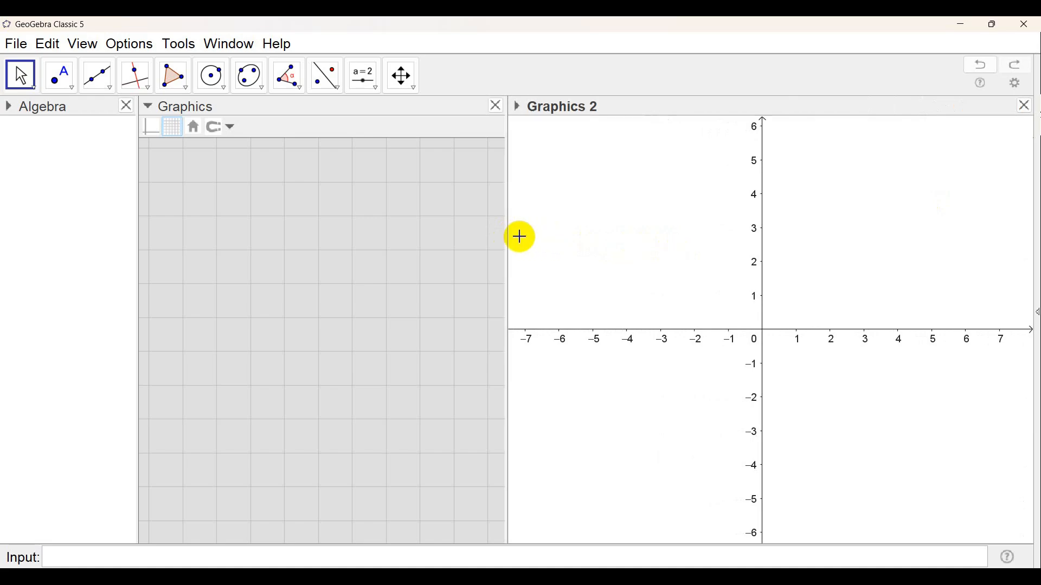
{"action": "left_click_drag", "start_coordinate": [504, 231], "coordinate": [430, 217]}
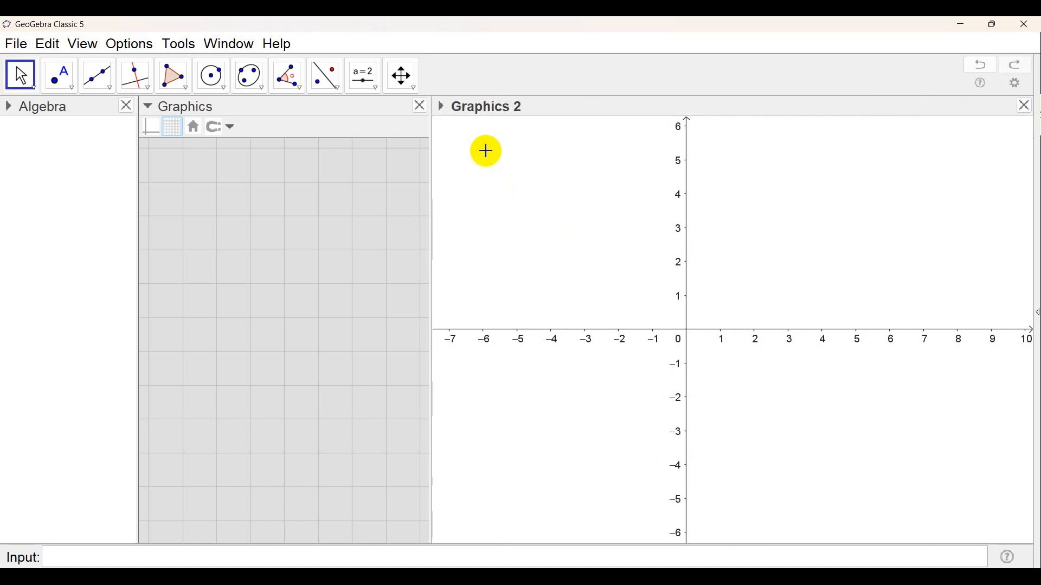
Step: Expand the style bar of Graphics 2 and set that view's grid type to Major Gridlines
{"action": "left_click", "coordinate": [440, 105]}
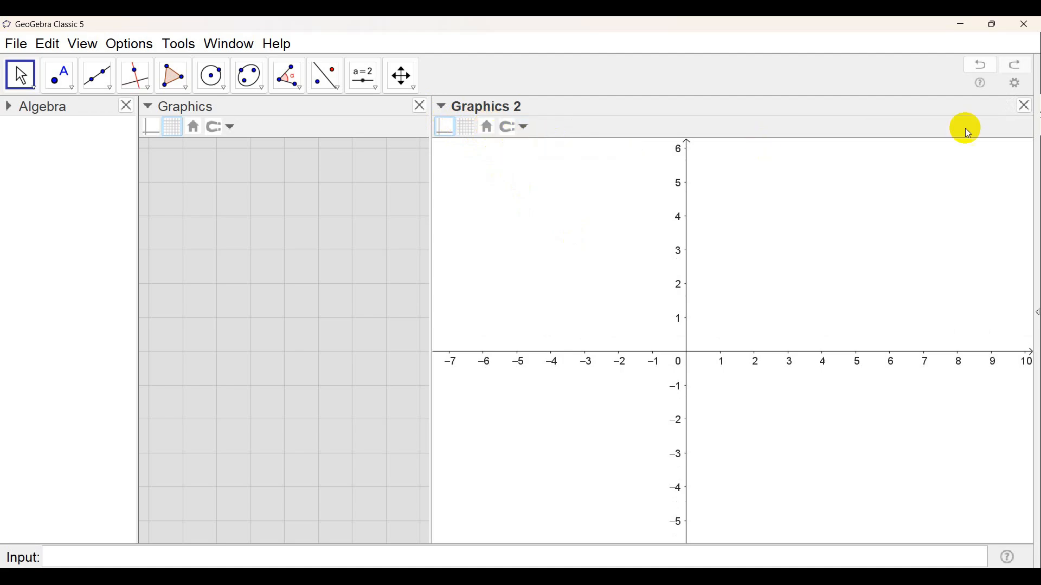
{"action": "left_click", "coordinate": [1017, 86]}
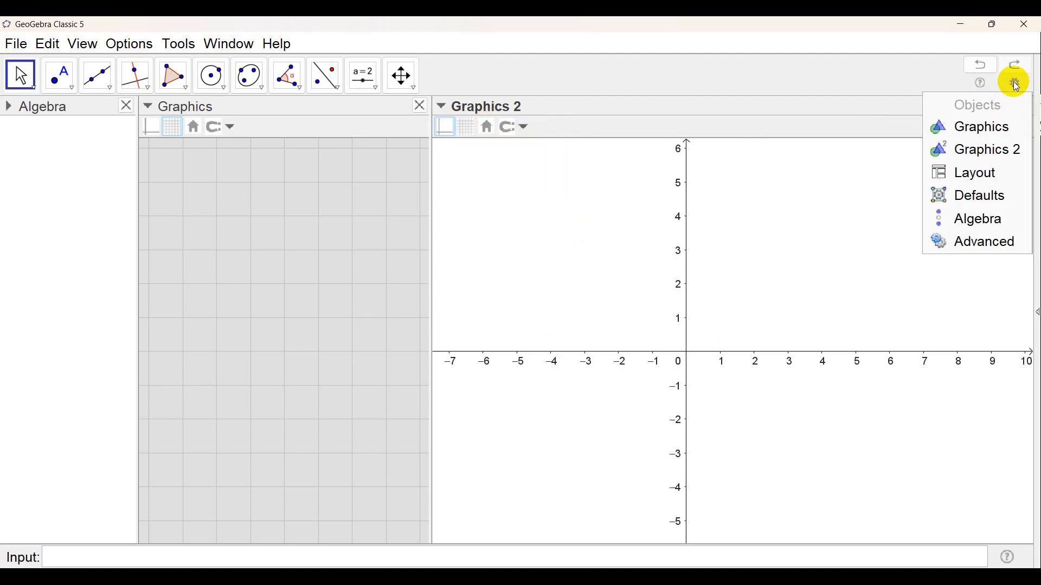
{"action": "left_click", "coordinate": [977, 150]}
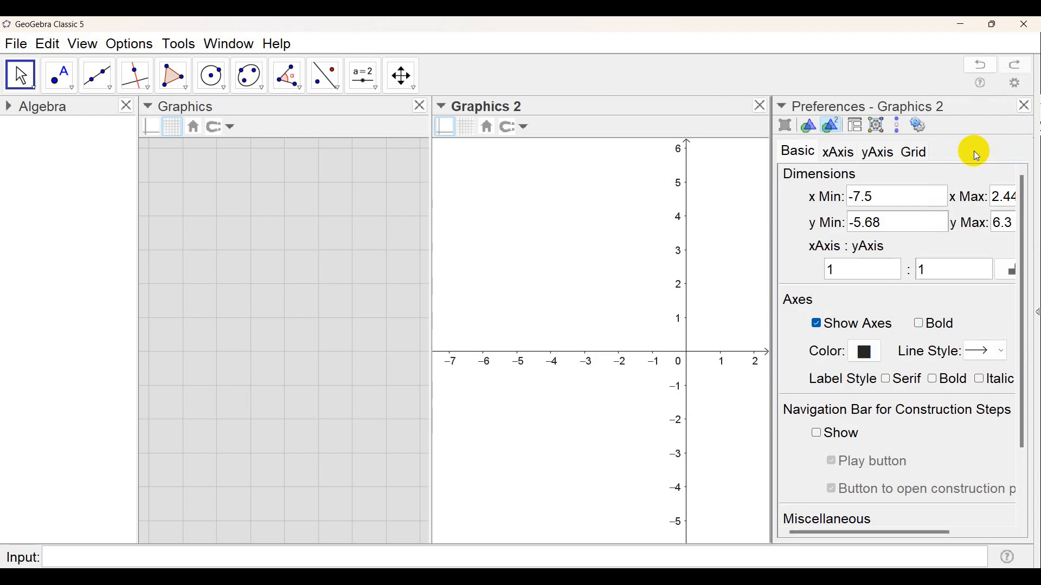
{"action": "left_click", "coordinate": [915, 150]}
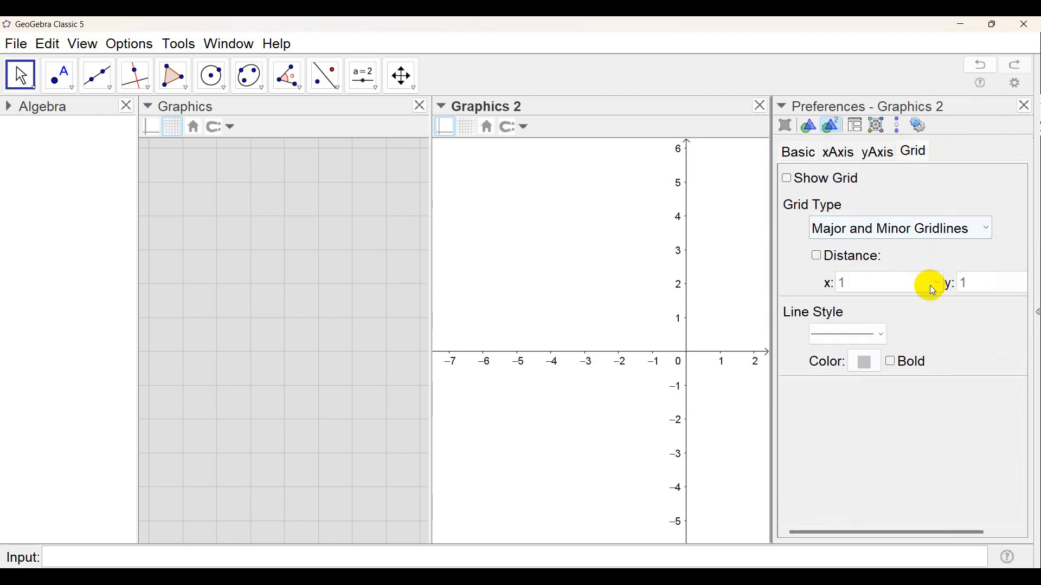
{"action": "left_click", "coordinate": [921, 232]}
{"action": "left_click", "coordinate": [900, 249]}
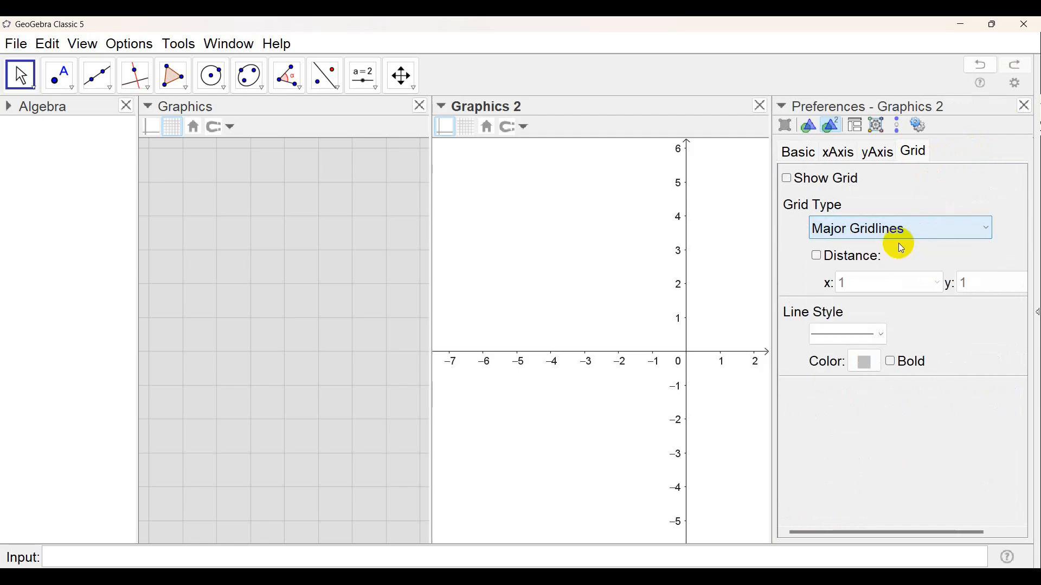
Step: Color the axes of Graphics 2 red and make their labels bold
{"action": "left_click", "coordinate": [800, 153]}
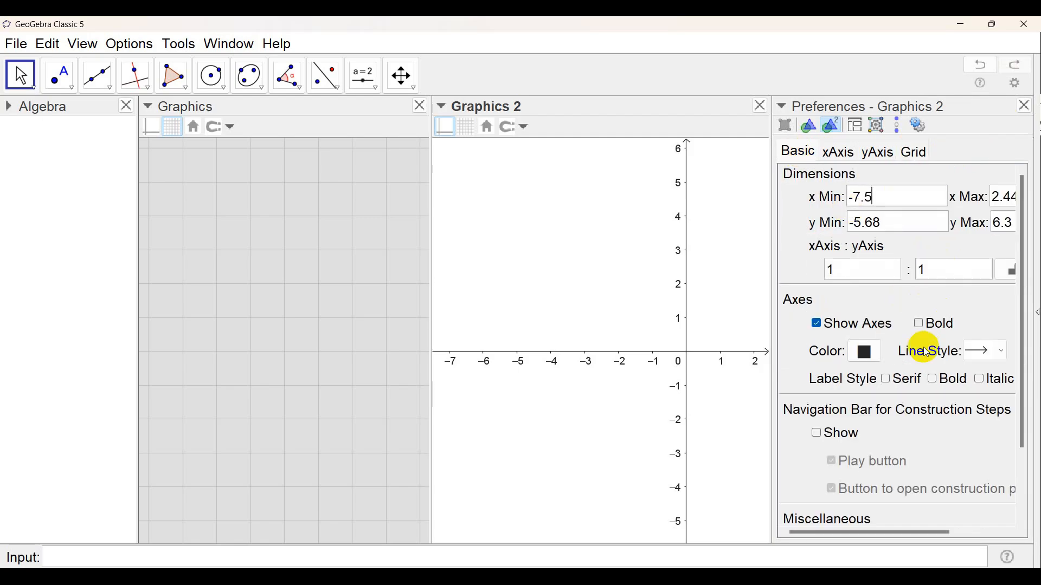
{"action": "left_click", "coordinate": [866, 356]}
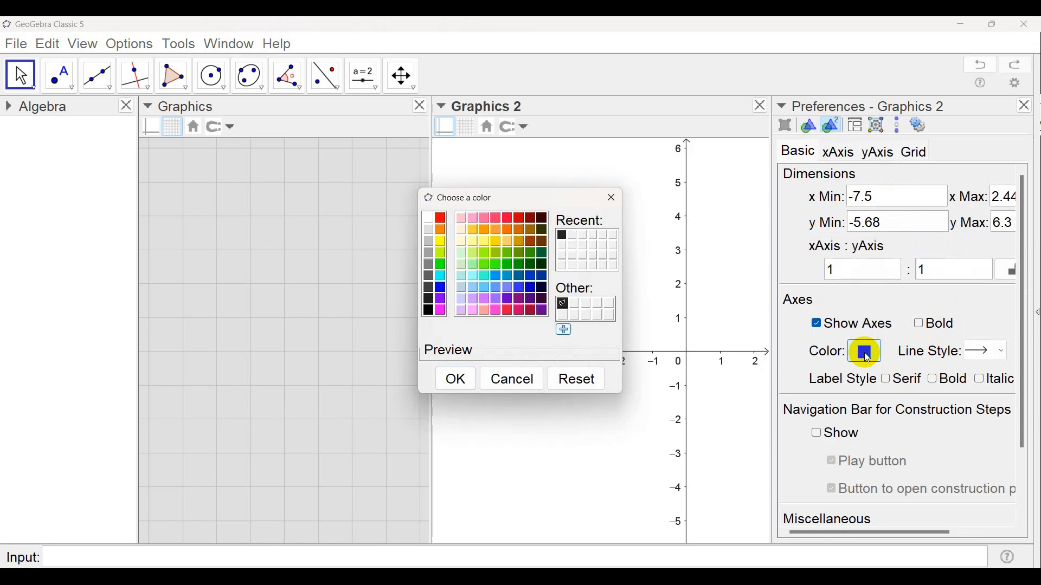
{"action": "left_click", "coordinate": [440, 219]}
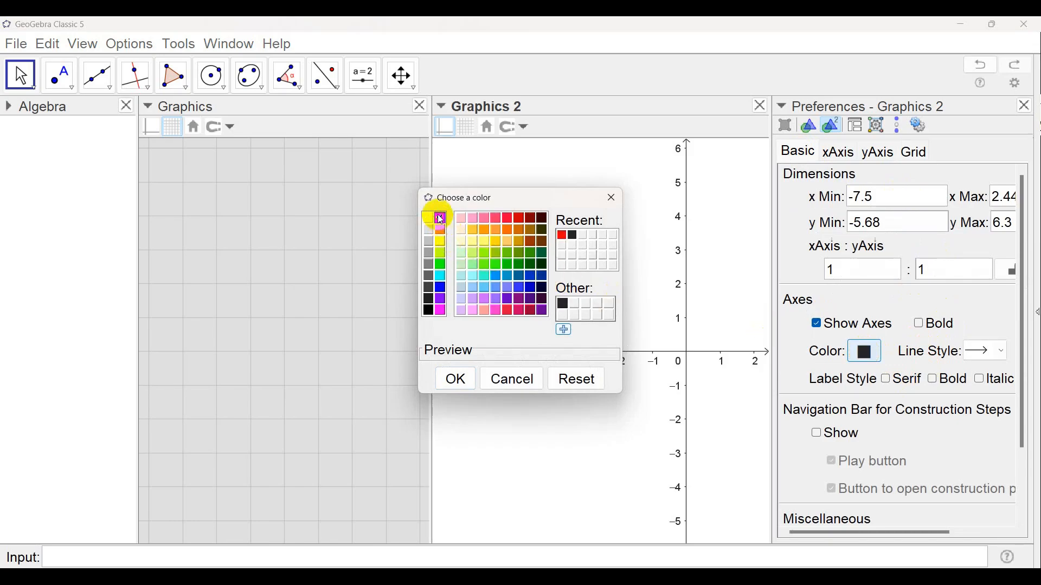
{"action": "left_click", "coordinate": [931, 383]}
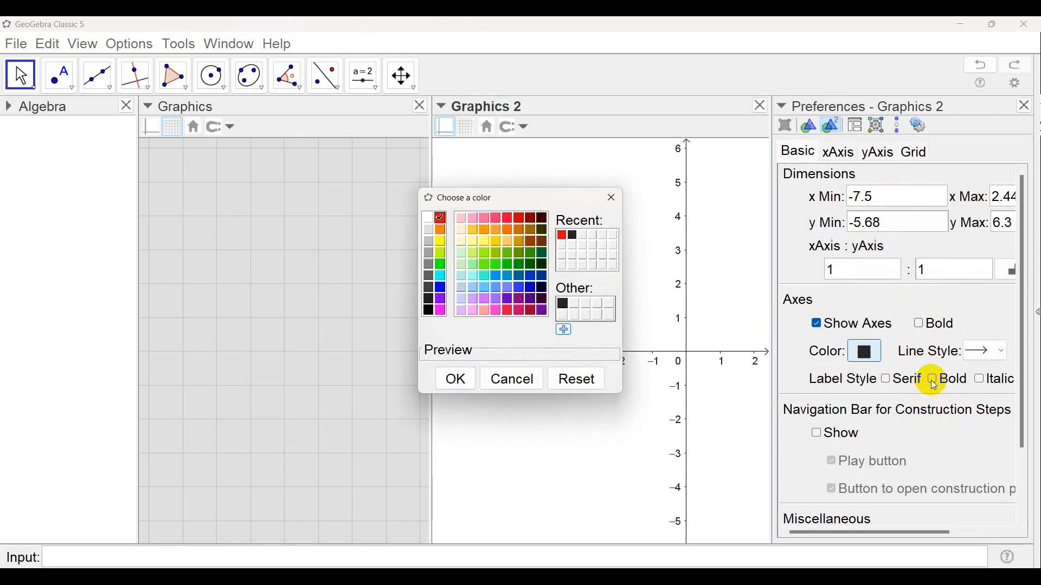
{"action": "left_click", "coordinate": [458, 383]}
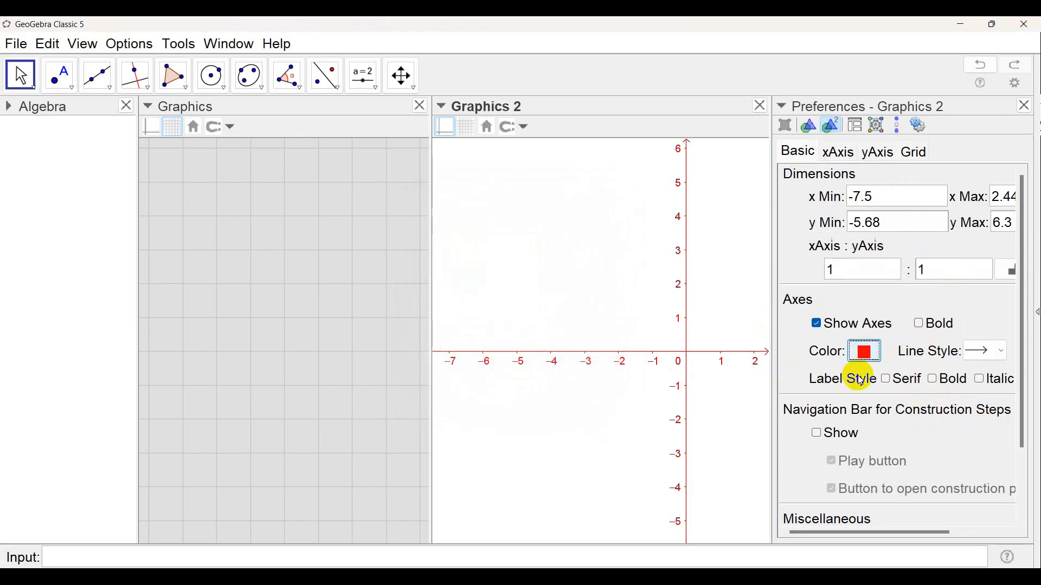
{"action": "left_click", "coordinate": [934, 381]}
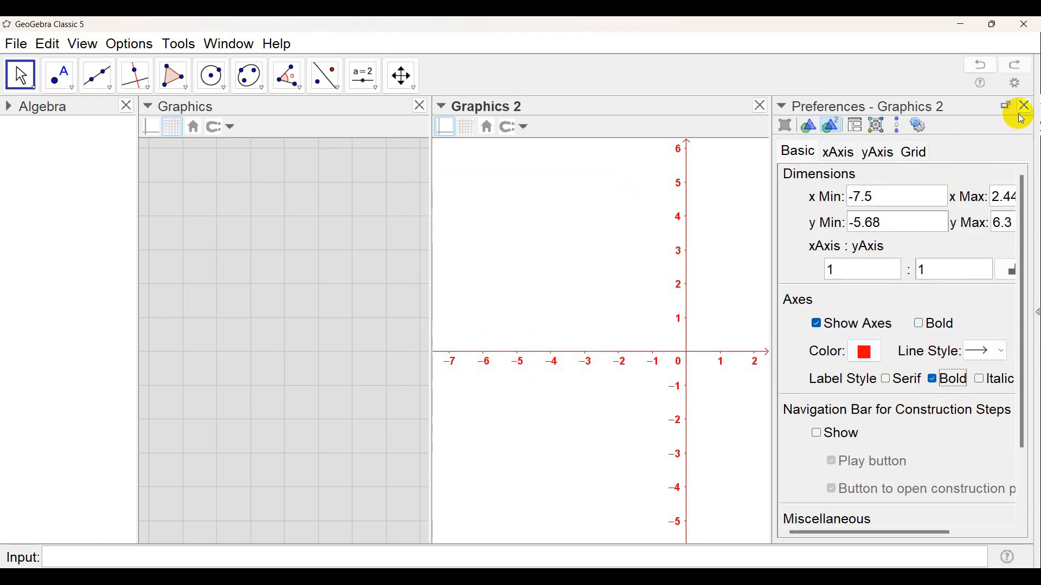
Step: Show the grid in Graphics 2 and close its preferences by returning to the Graphics view
{"action": "left_click", "coordinate": [914, 154]}
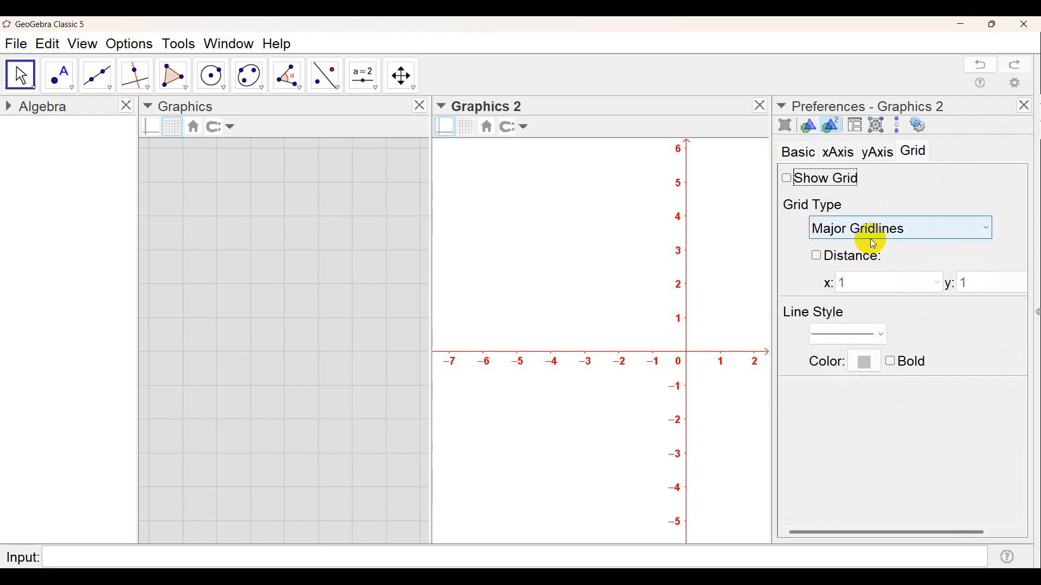
{"action": "left_click", "coordinate": [790, 182]}
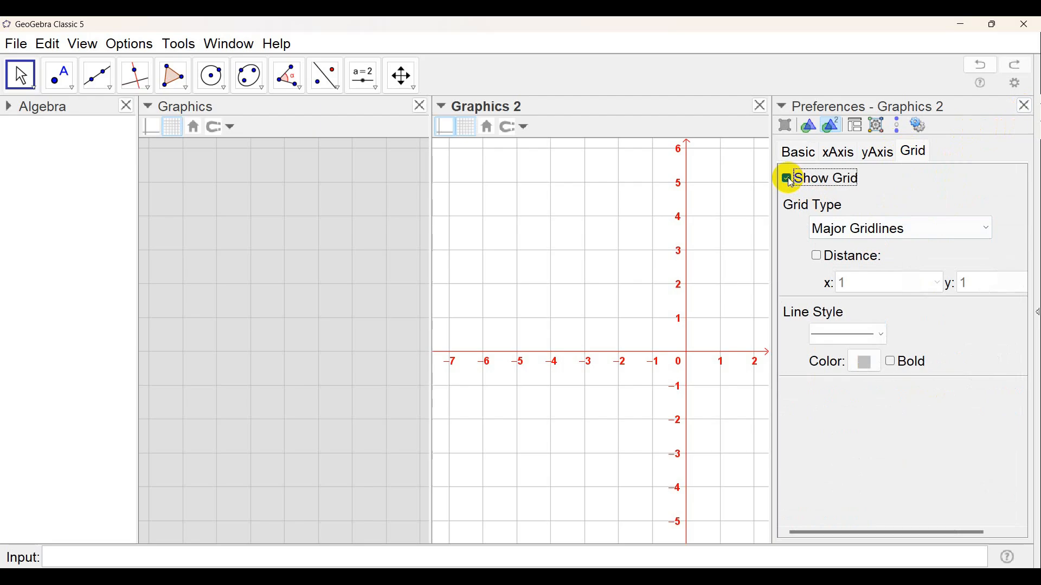
{"action": "left_click", "coordinate": [291, 204]}
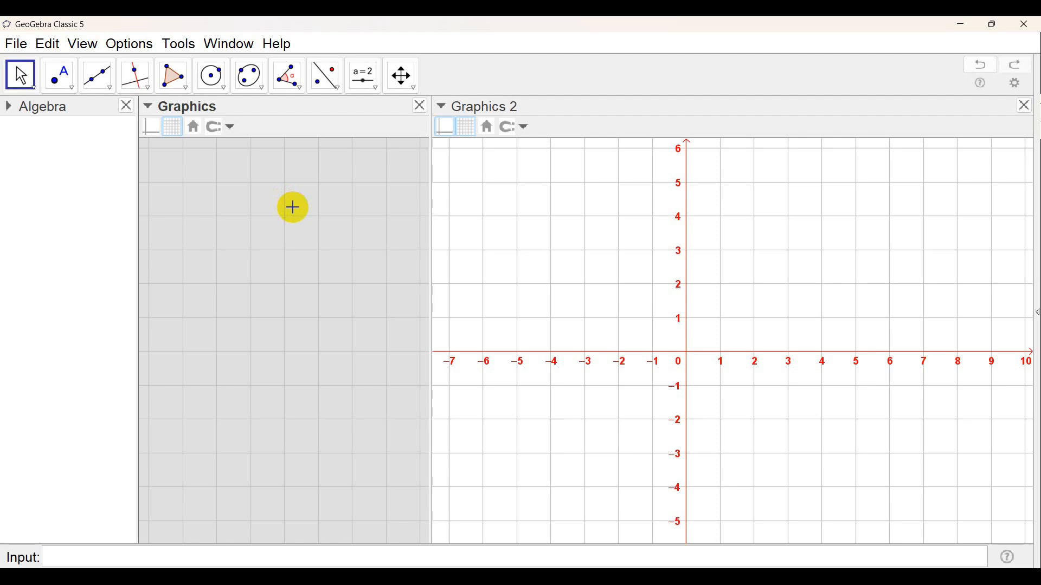
Step: Define the number a_1 as a random integer with RandomBetween(2, 20)
{"action": "left_click", "coordinate": [81, 557]}
{"action": "type", "text": "A"}
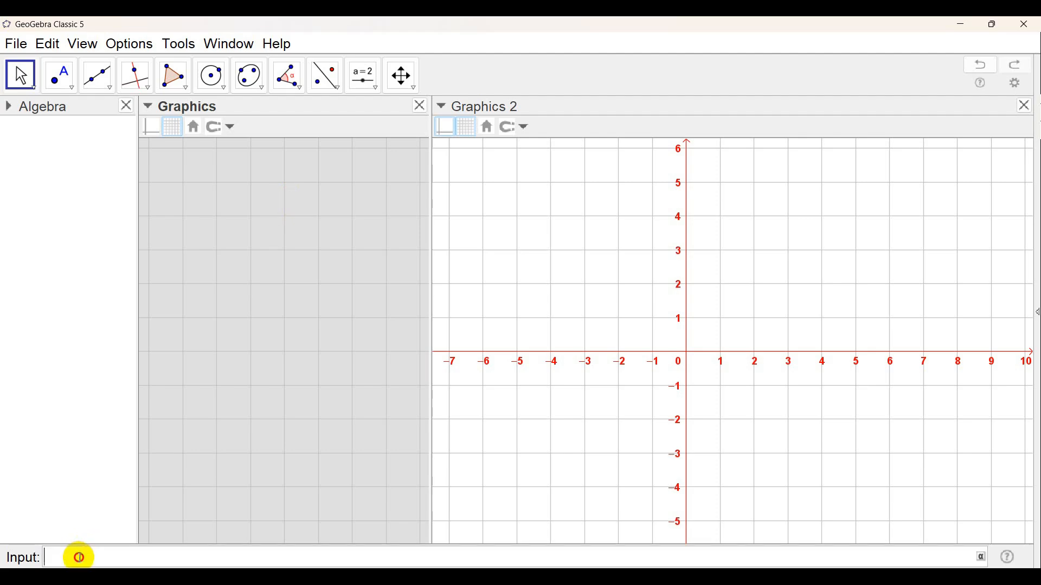
{"action": "key", "text": "BackSpace"}
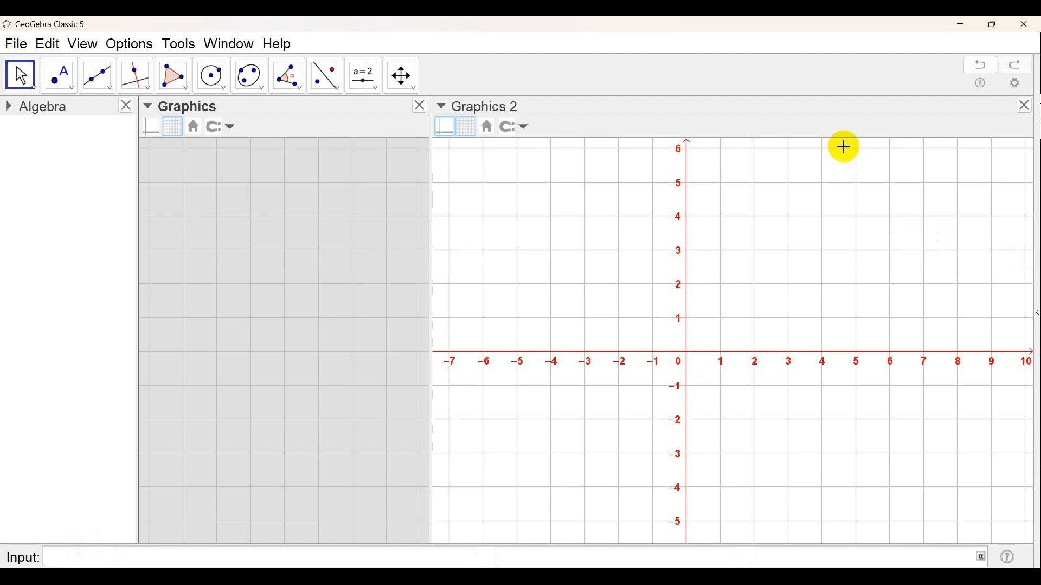
{"action": "type", "text": "a_1"}
{"action": "type", "text": "=ran"}
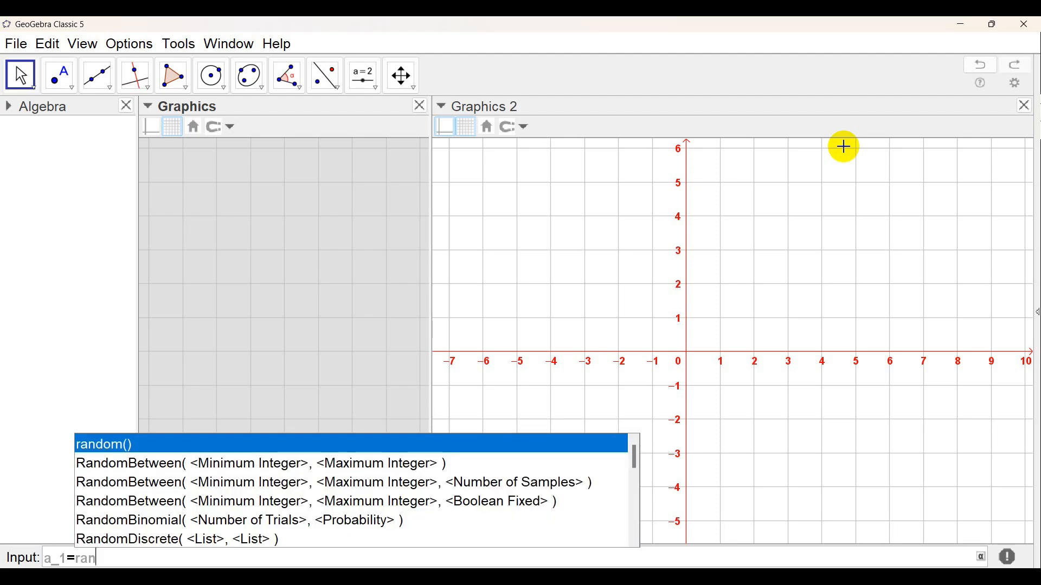
{"action": "key", "text": "Down"}
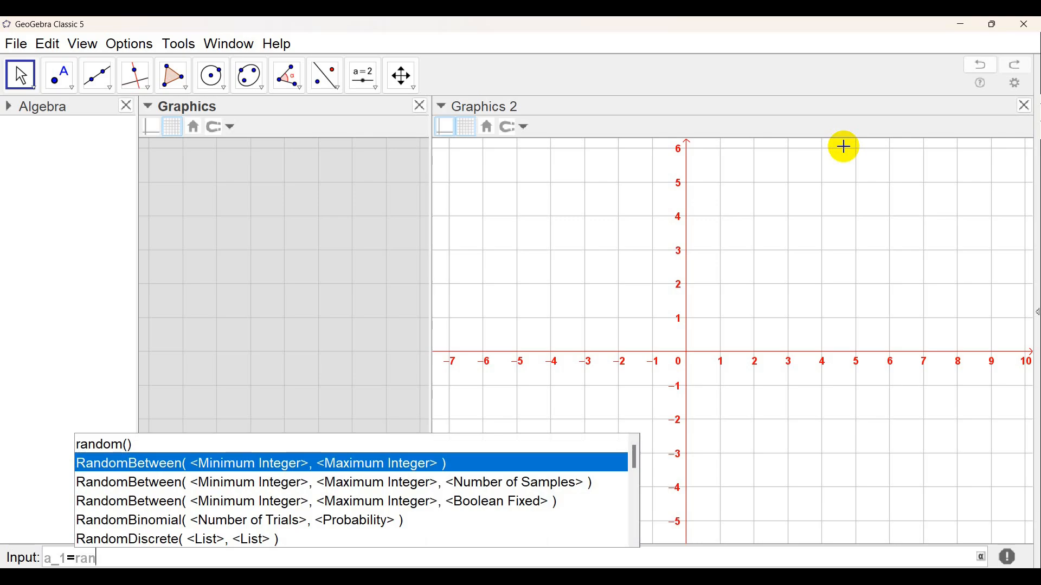
{"action": "key", "text": "Return"}
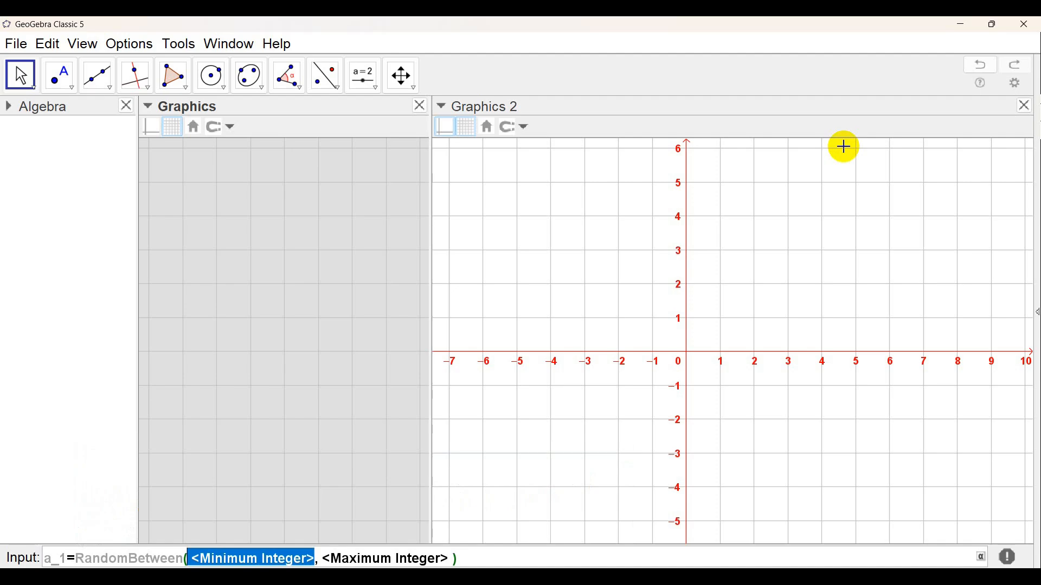
{"action": "type", "text": "2"}
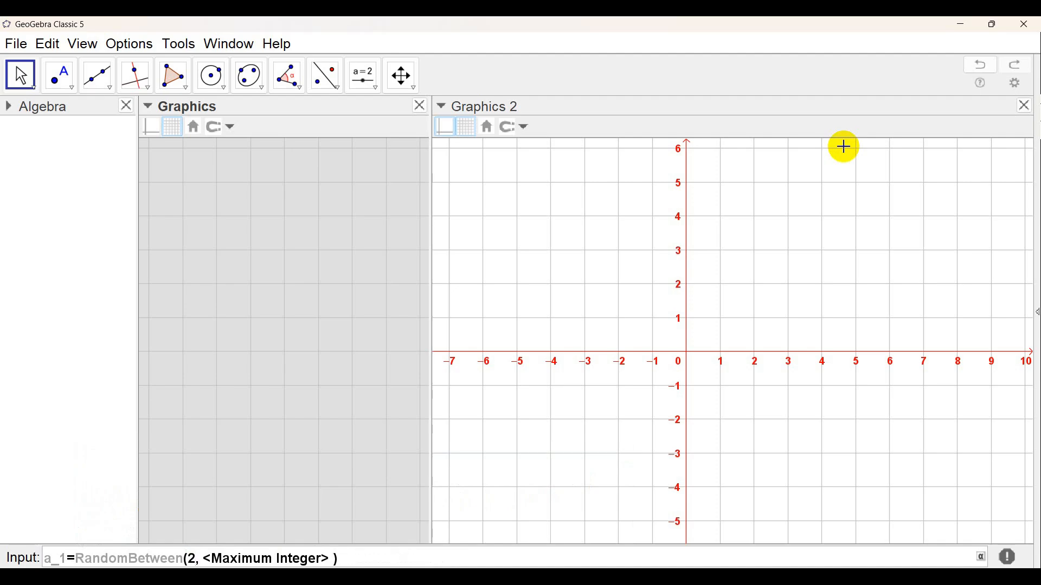
{"action": "key", "text": "Tab"}
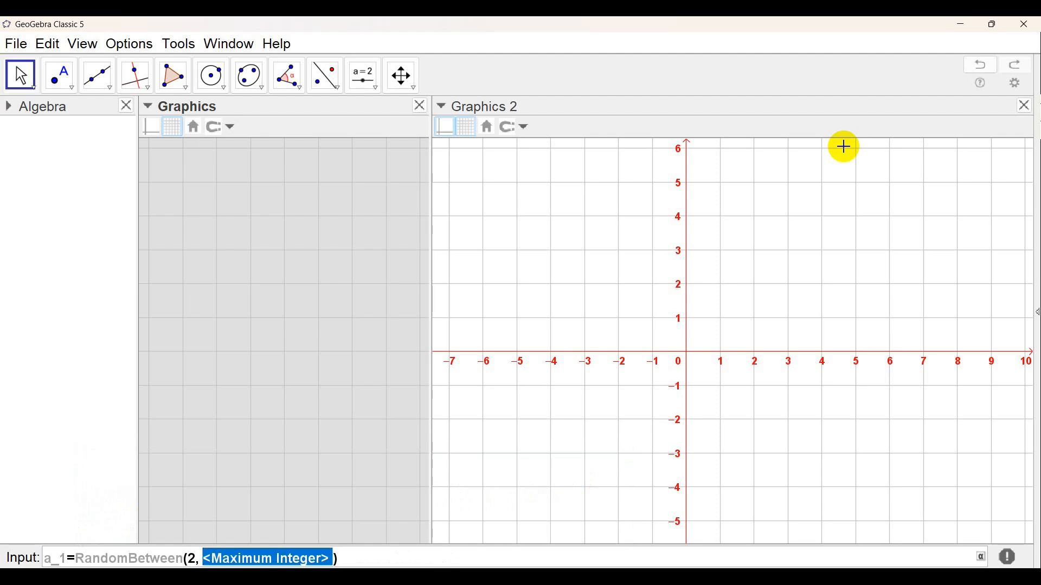
{"action": "type", "text": "20"}
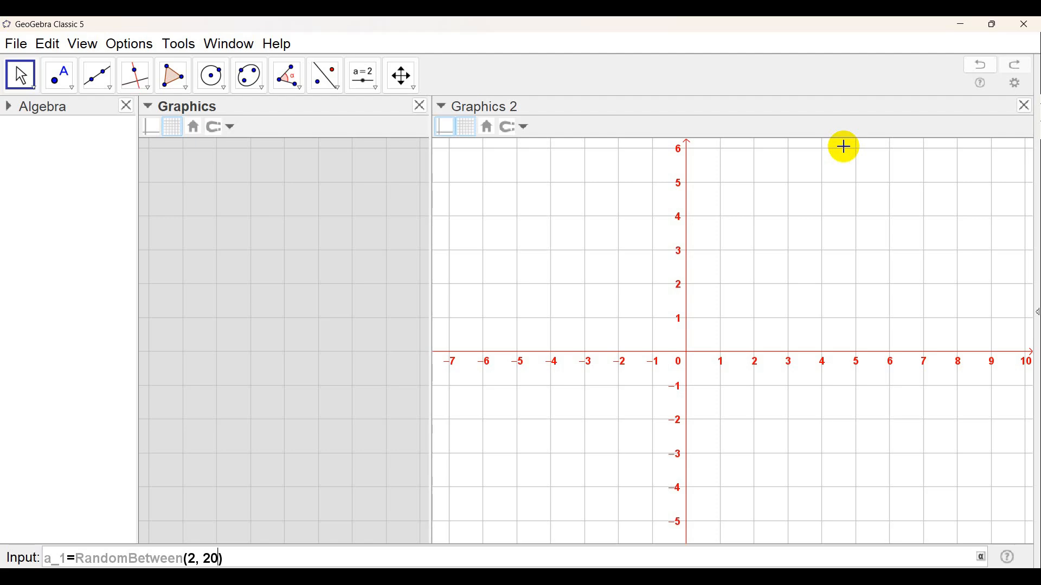
{"action": "key", "text": "Return"}
Step: Define the number b_1 as a random integer with RandomBetween(2, 20)
{"action": "type", "text": "b"}
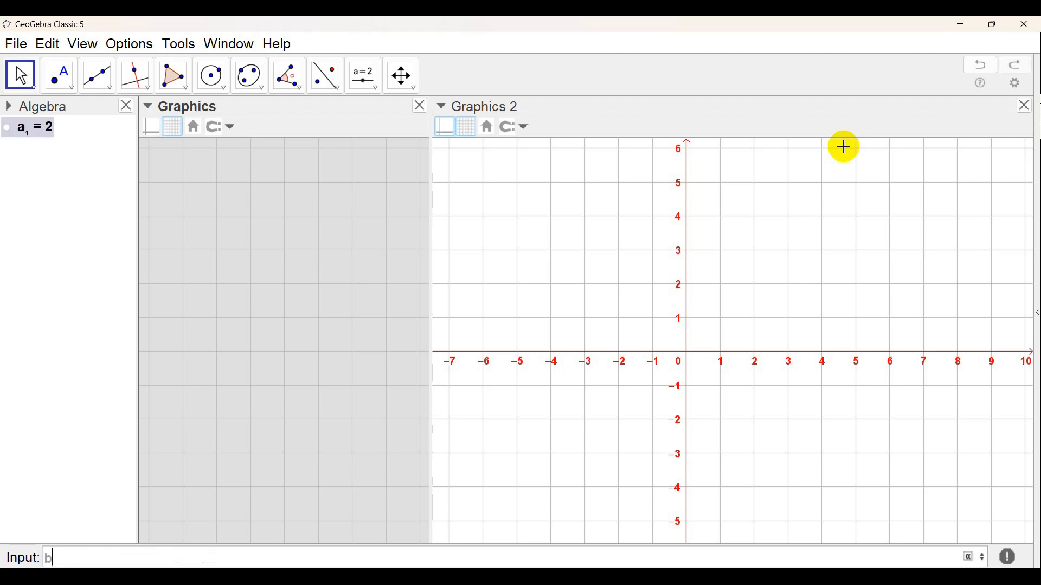
{"action": "type", "text": "_1=rand"}
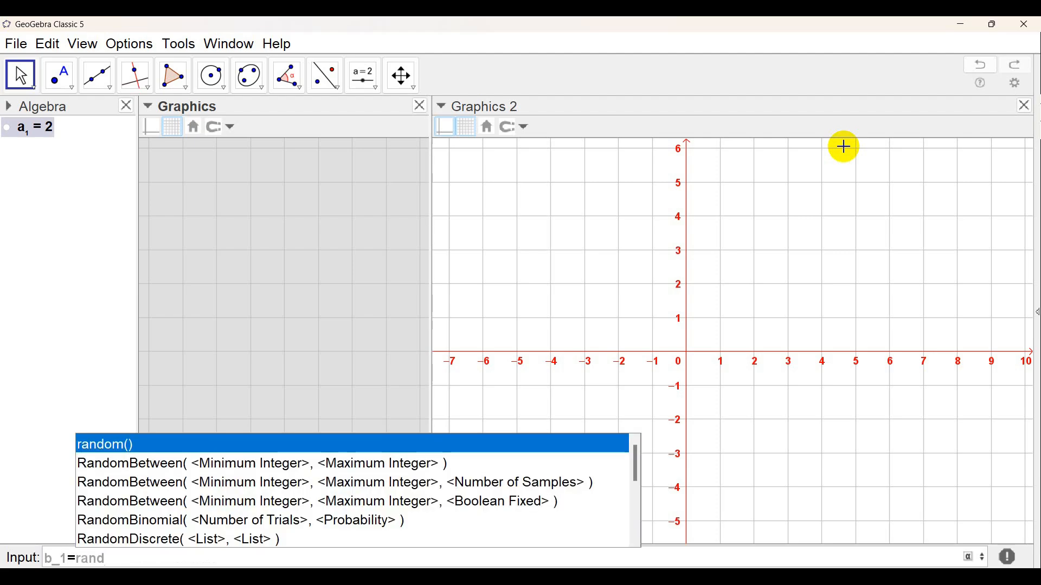
{"action": "key", "text": "Down"}
{"action": "key", "text": "Return"}
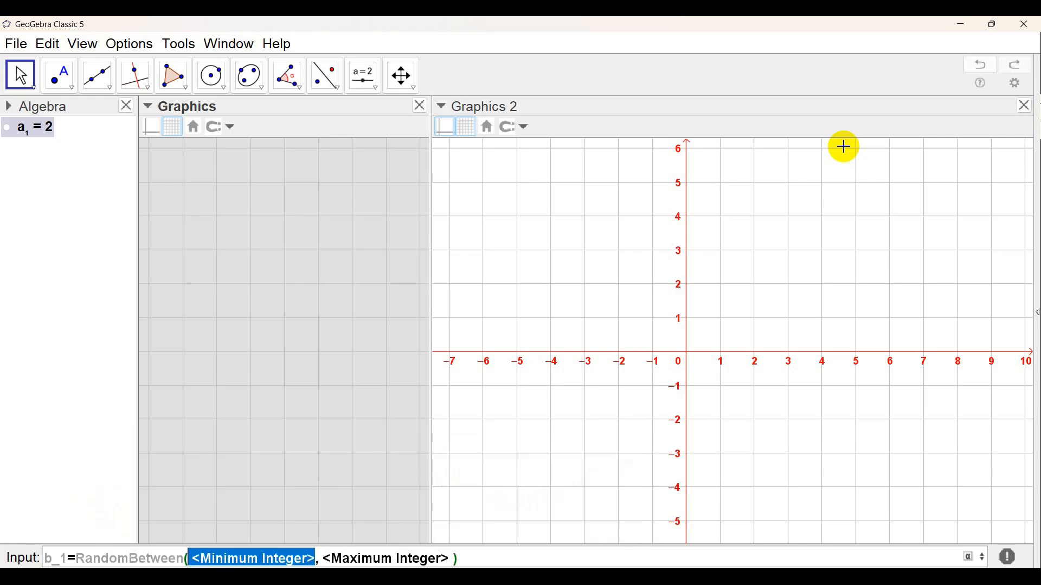
{"action": "type", "text": "2"}
{"action": "key", "text": "Tab"}
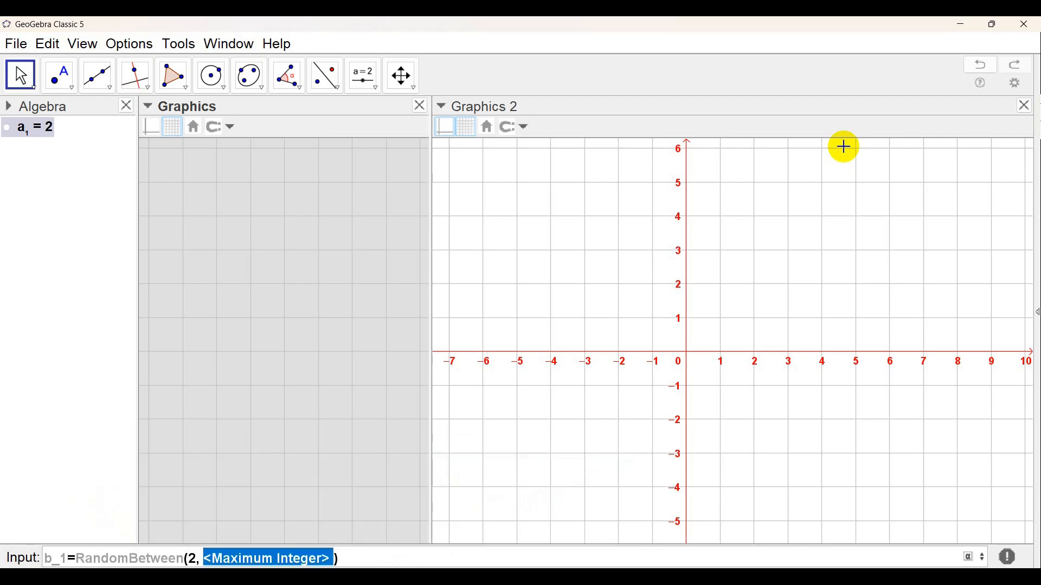
{"action": "type", "text": "20"}
{"action": "key", "text": "Return"}
Step: Define the number c_1 as a random integer with RandomBetween(-5, 5)
{"action": "type", "text": "c"}
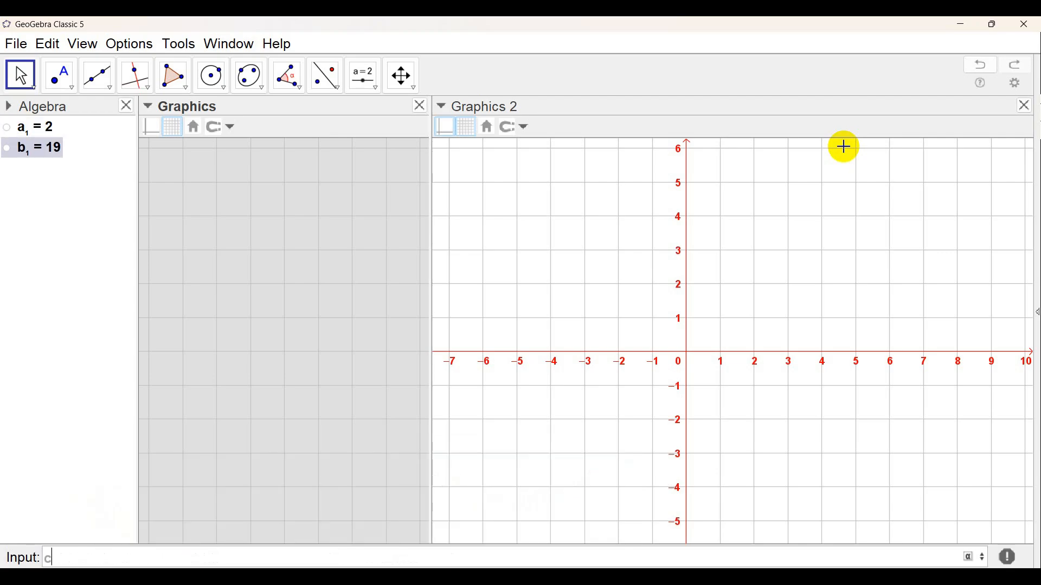
{"action": "type", "text": "_1=rand"}
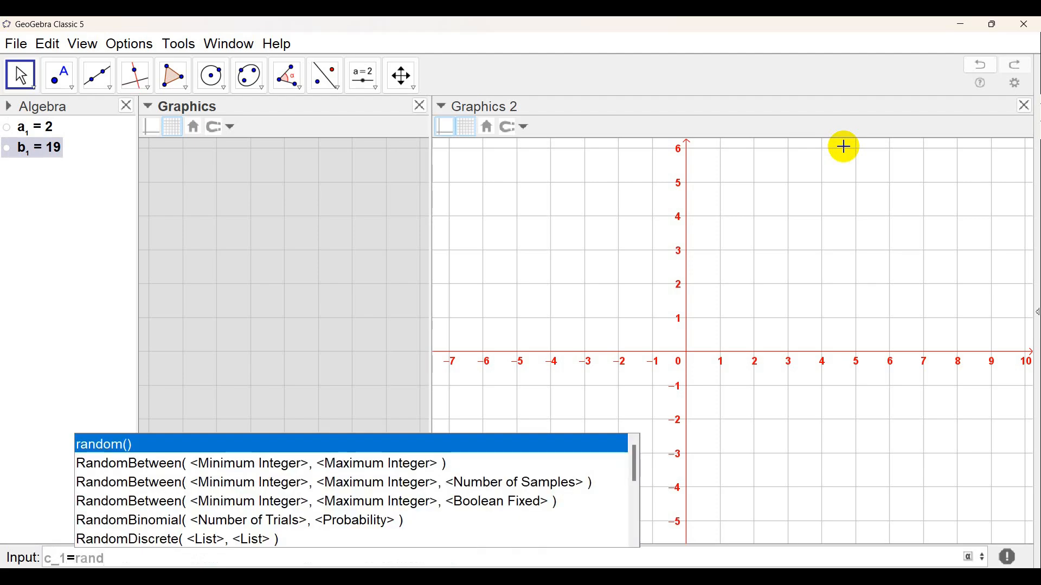
{"action": "key", "text": "Down"}
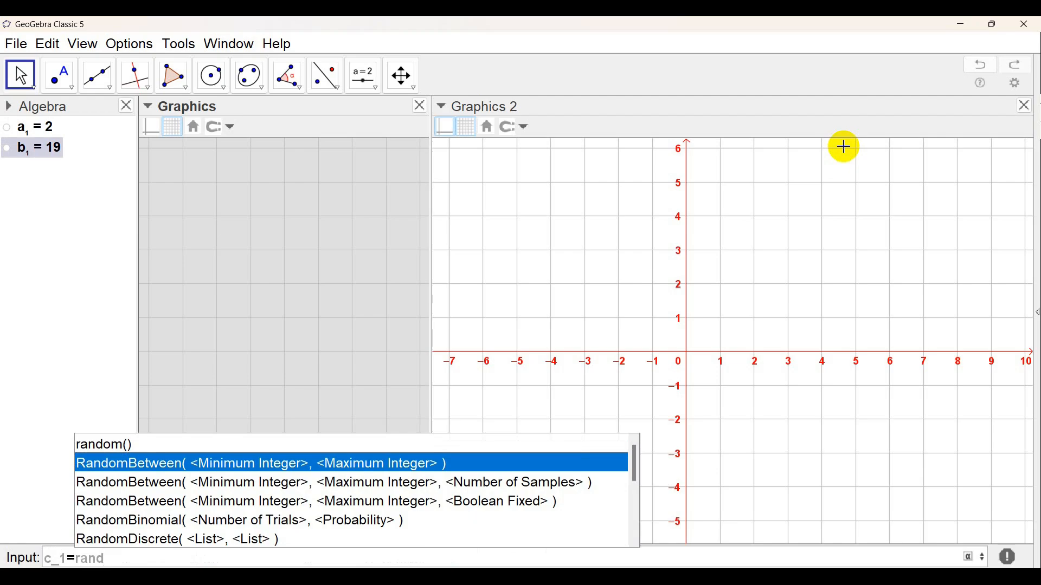
{"action": "key", "text": "Return"}
{"action": "type", "text": "-5"}
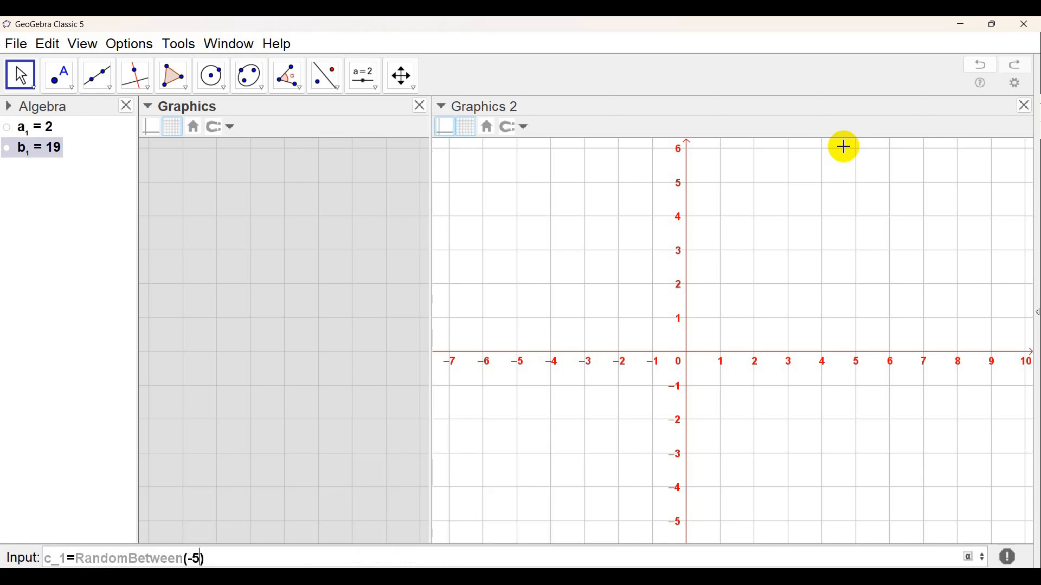
{"action": "type", "text": ",5"}
{"action": "key", "text": "Return"}
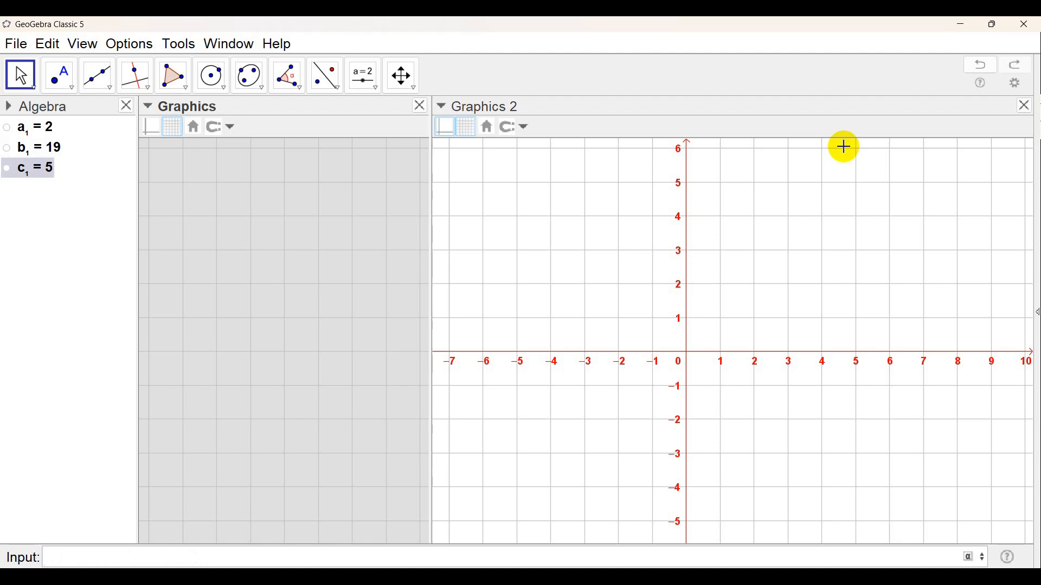
Step: Define the number a_2 as a random integer with RandomBetween(2, 20)
{"action": "type", "text": "a_2=rand"}
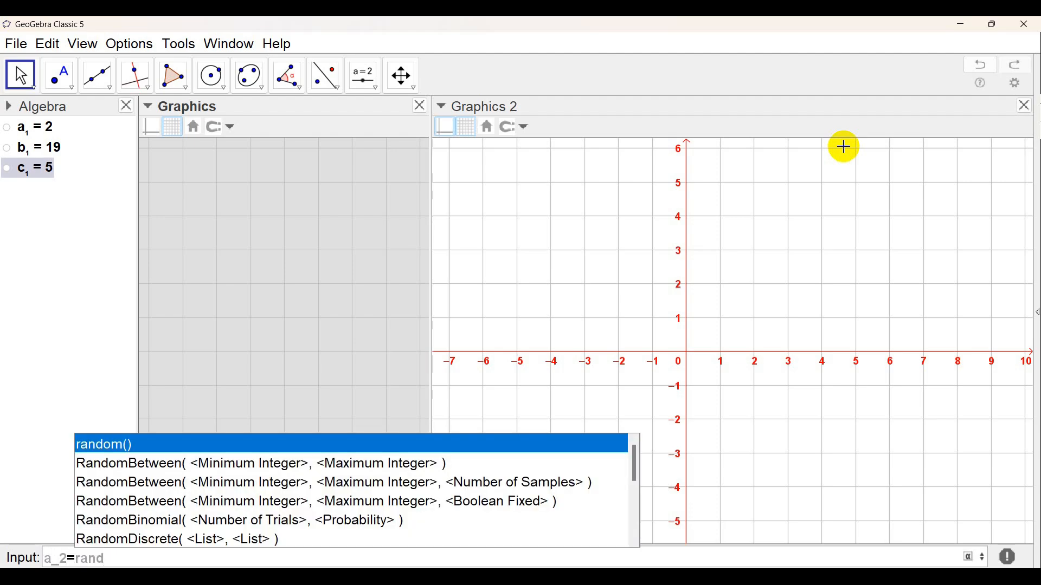
{"action": "key", "text": "Down"}
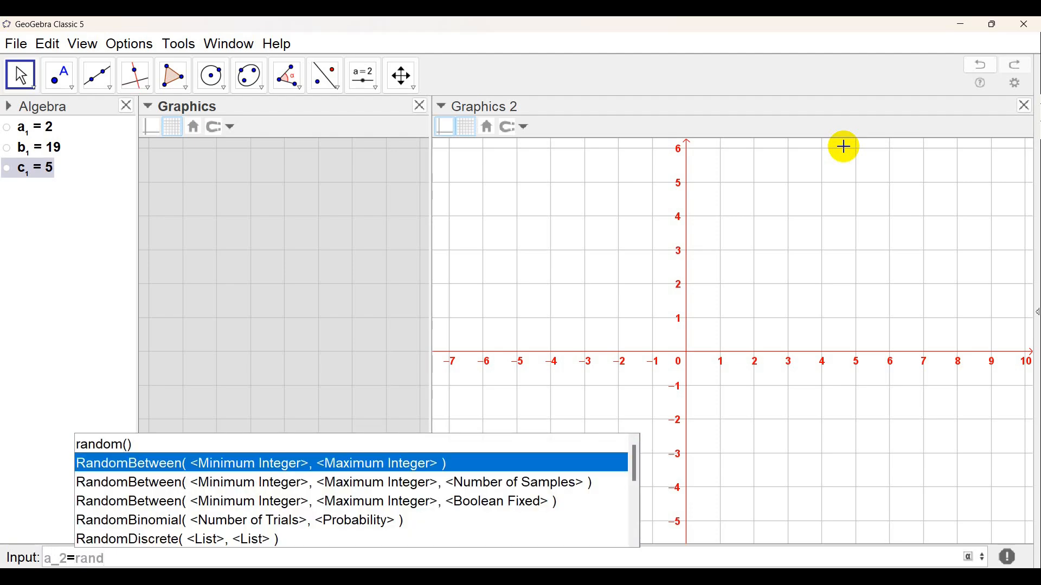
{"action": "key", "text": "Return"}
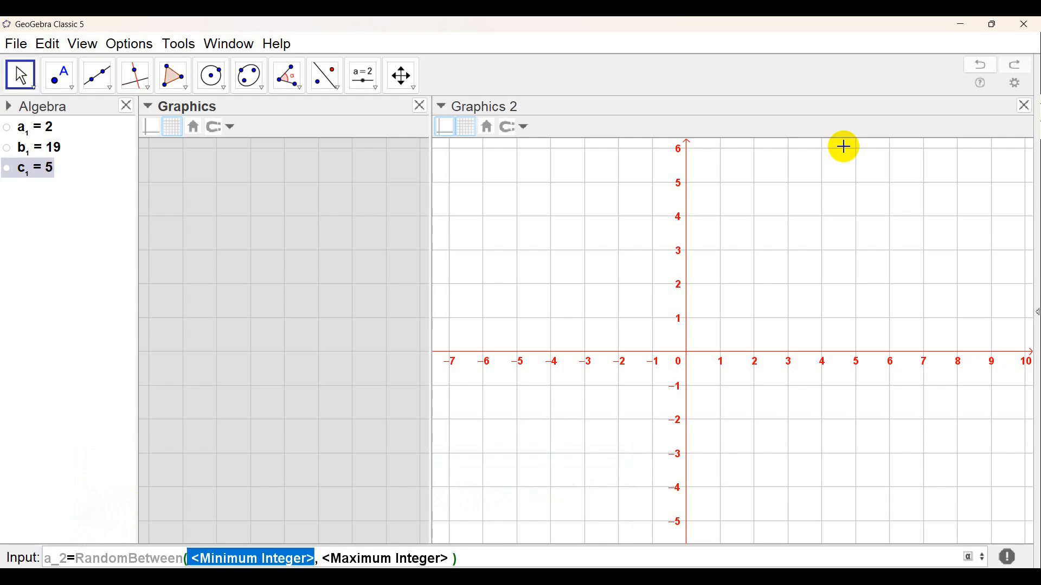
{"action": "type", "text": "2"}
{"action": "key", "text": "Tab"}
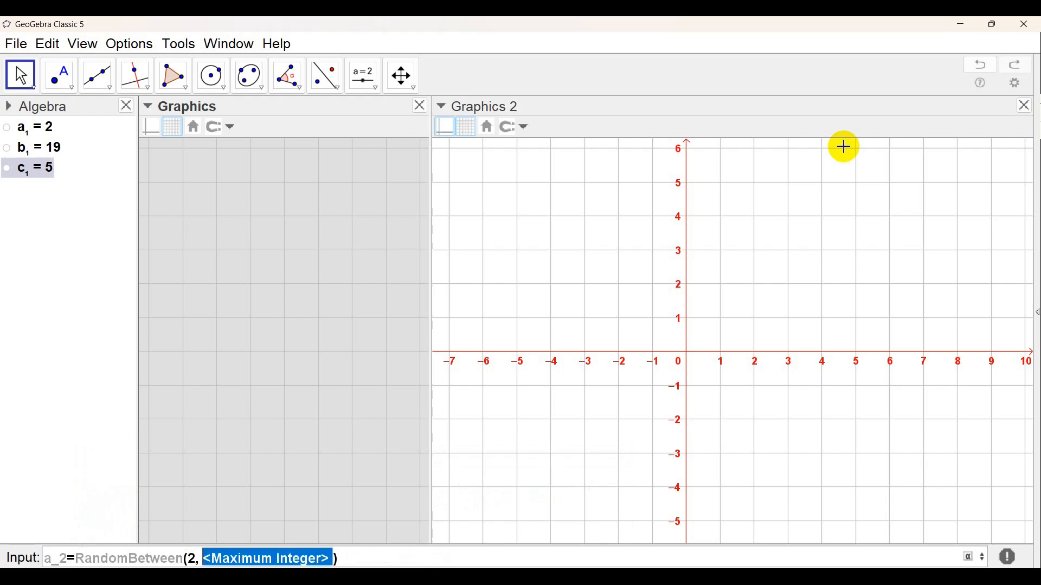
{"action": "type", "text": "20"}
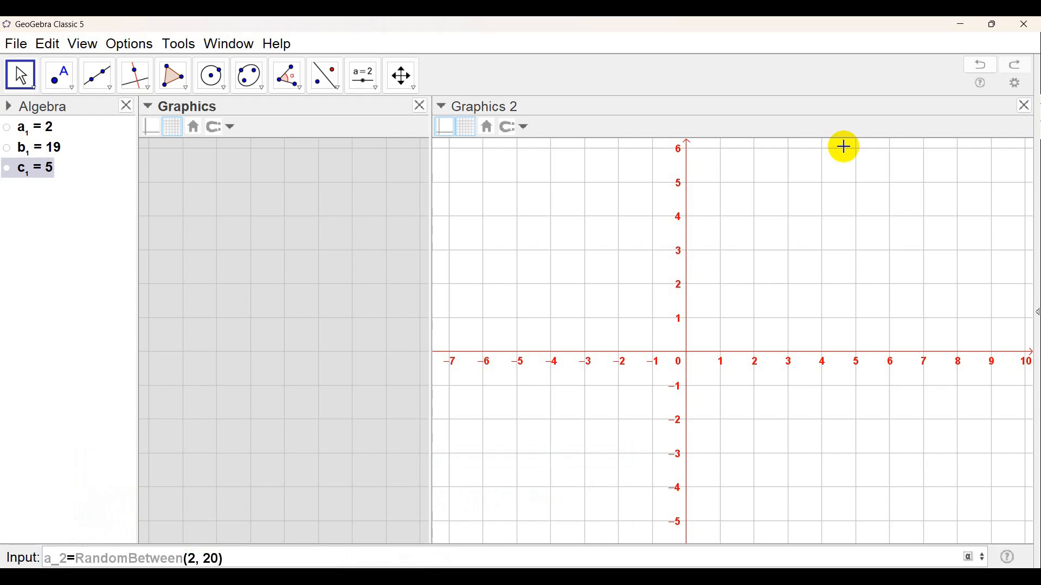
{"action": "key", "text": "Return"}
Step: Define the number b_2 as a random integer with RandomBetween(2, 20)
{"action": "type", "text": "b_"}
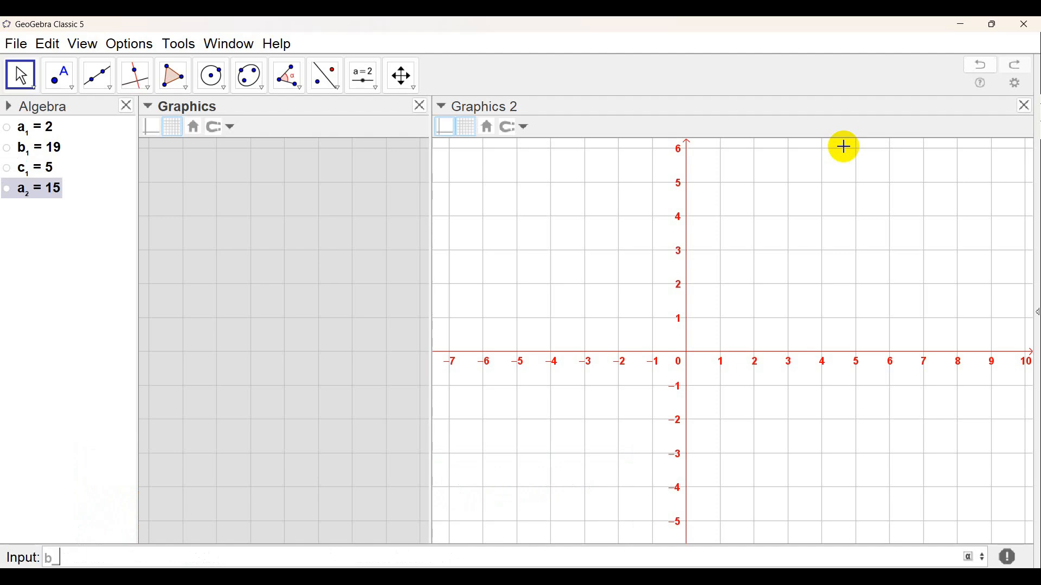
{"action": "type", "text": "2=rand"}
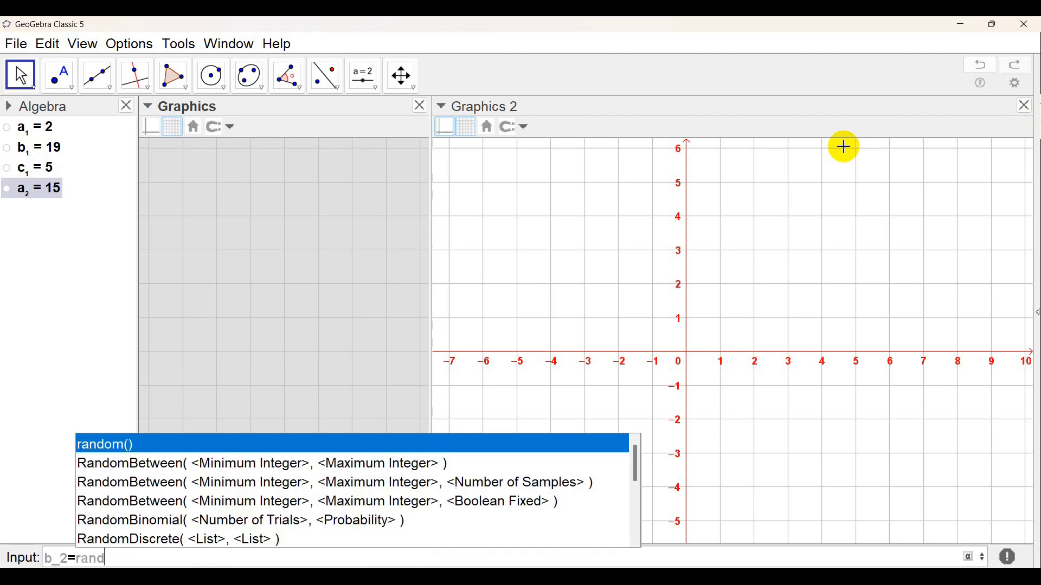
{"action": "key", "text": "Down"}
{"action": "key", "text": "Return"}
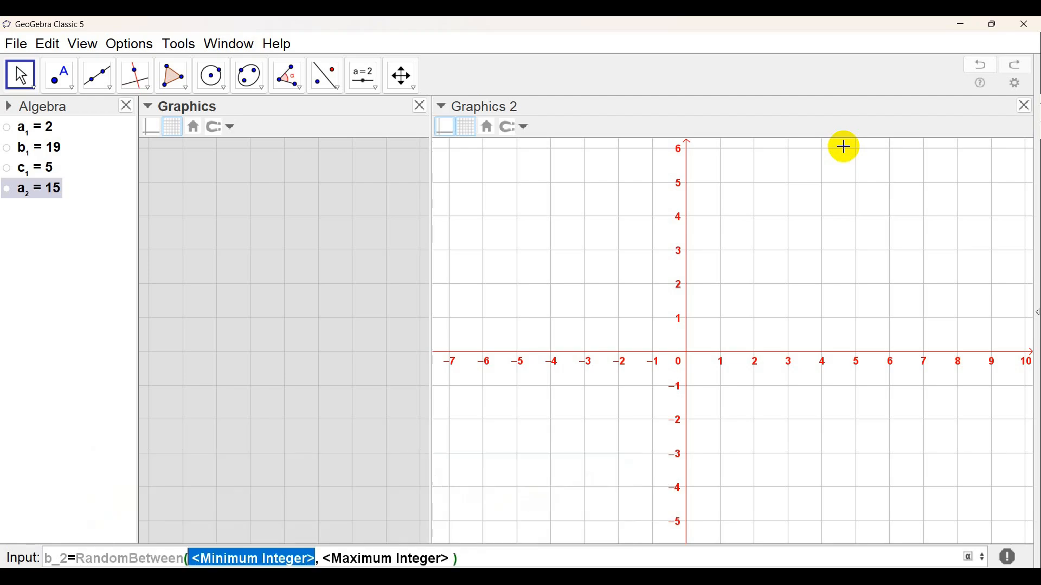
{"action": "type", "text": "2"}
{"action": "key", "text": "Tab"}
{"action": "type", "text": "20"}
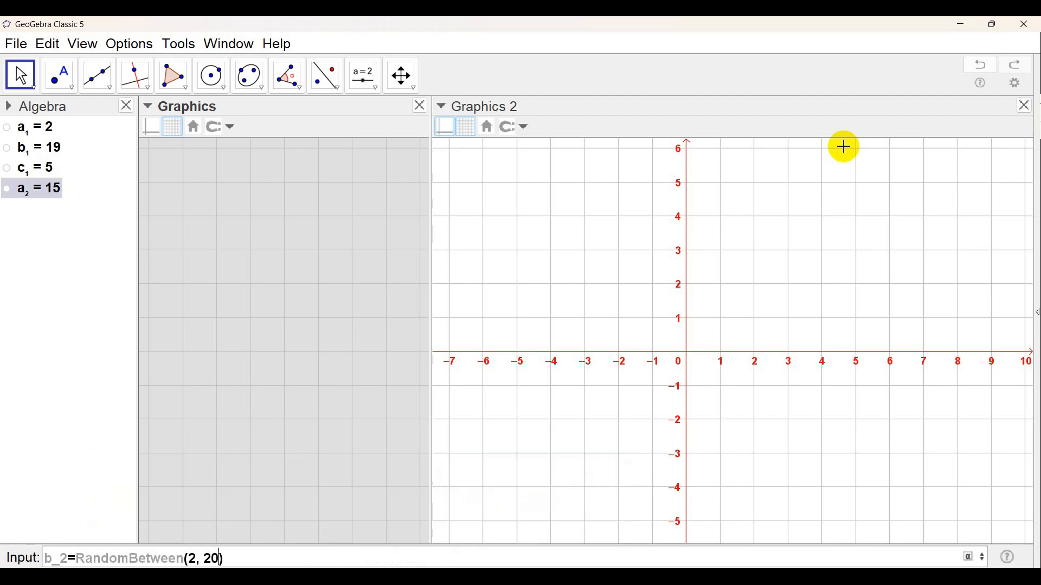
{"action": "key", "text": "Return"}
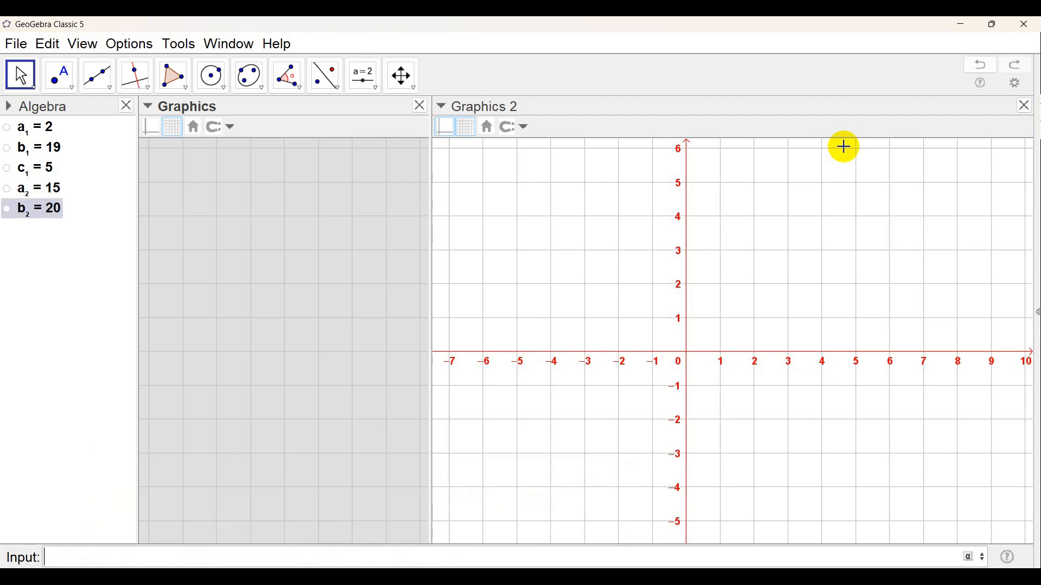
Step: Define the number c_2 as a random integer with RandomBetween(-10, 10)
{"action": "type", "text": "c_2=RandomBetween"}
{"action": "key", "text": "Return"}
{"action": "type", "text": "-"}
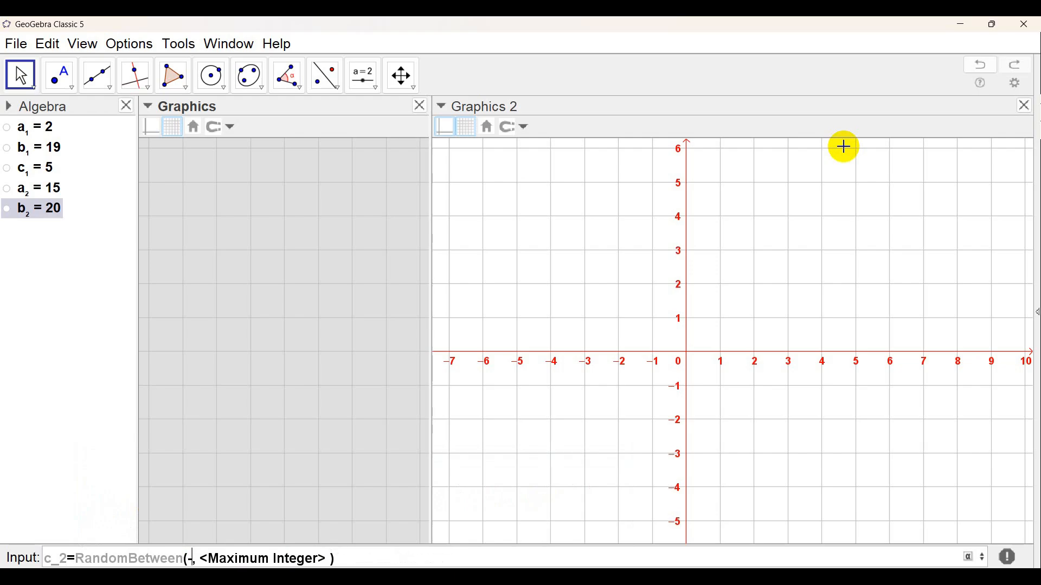
{"action": "type", "text": "10"}
{"action": "key", "text": "Tab"}
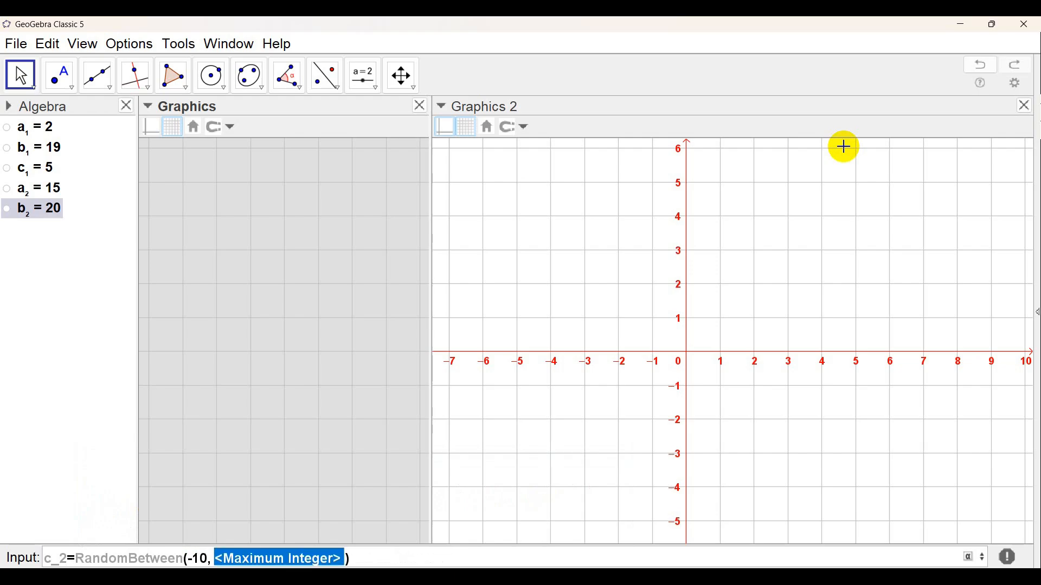
{"action": "type", "text": "10"}
{"action": "key", "text": "Return"}
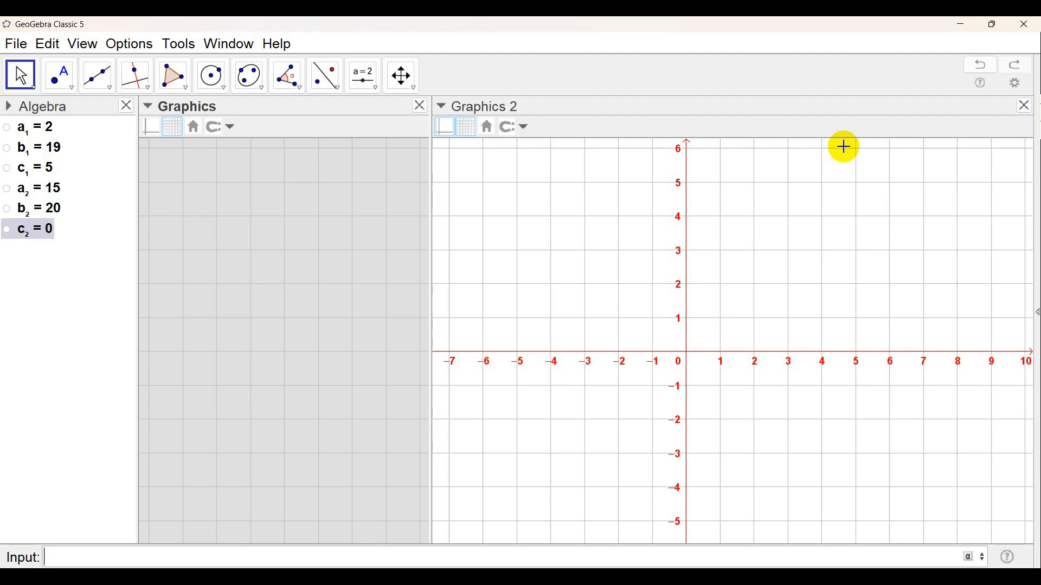
Step: Define the line l_1 with the equation a_1x+b_1y=c_1
{"action": "type", "text": "l_1:a_1x+"}
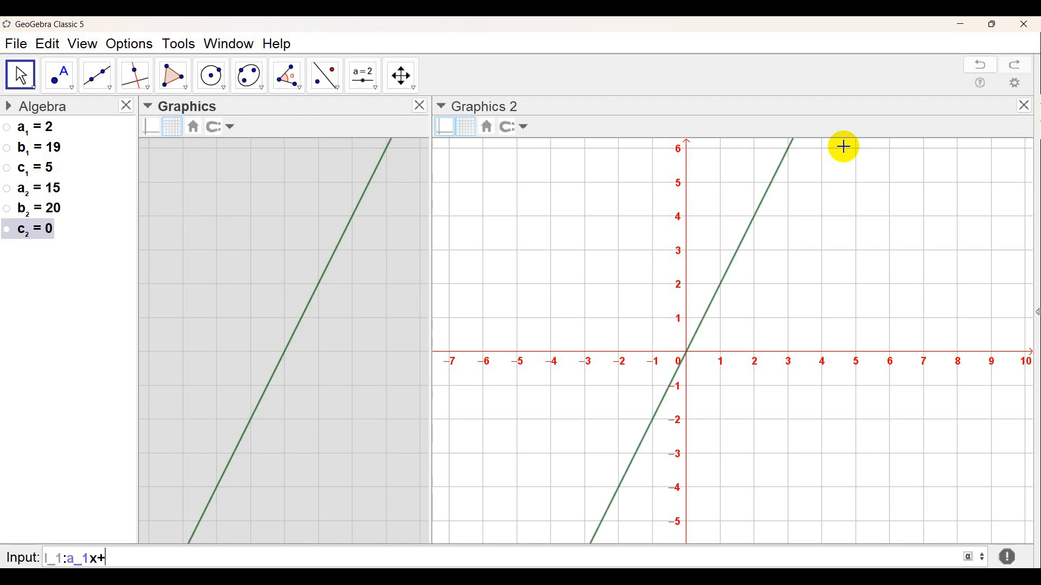
{"action": "type", "text": "b"}
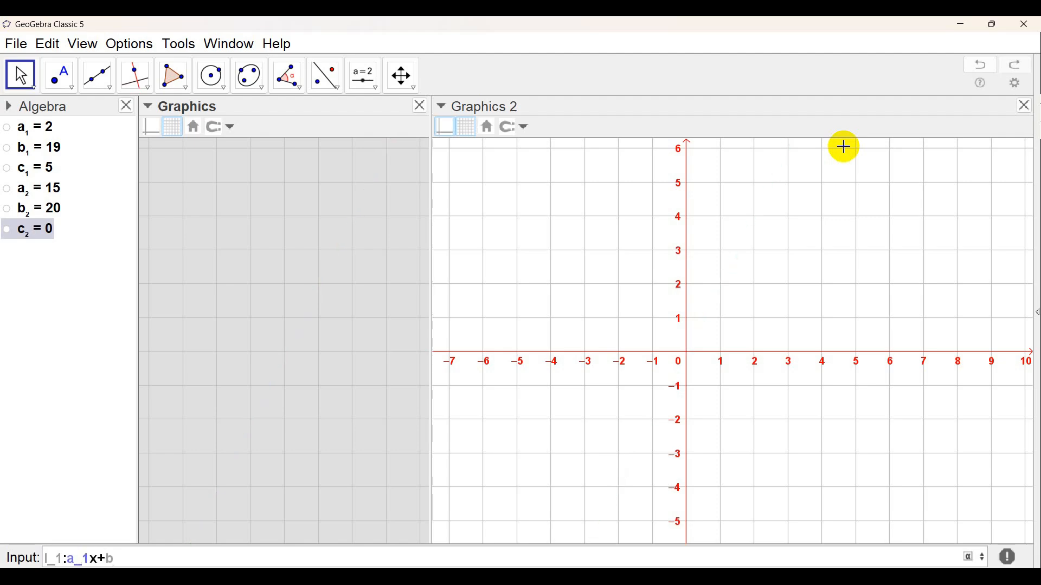
{"action": "type", "text": "_1y=c_1"}
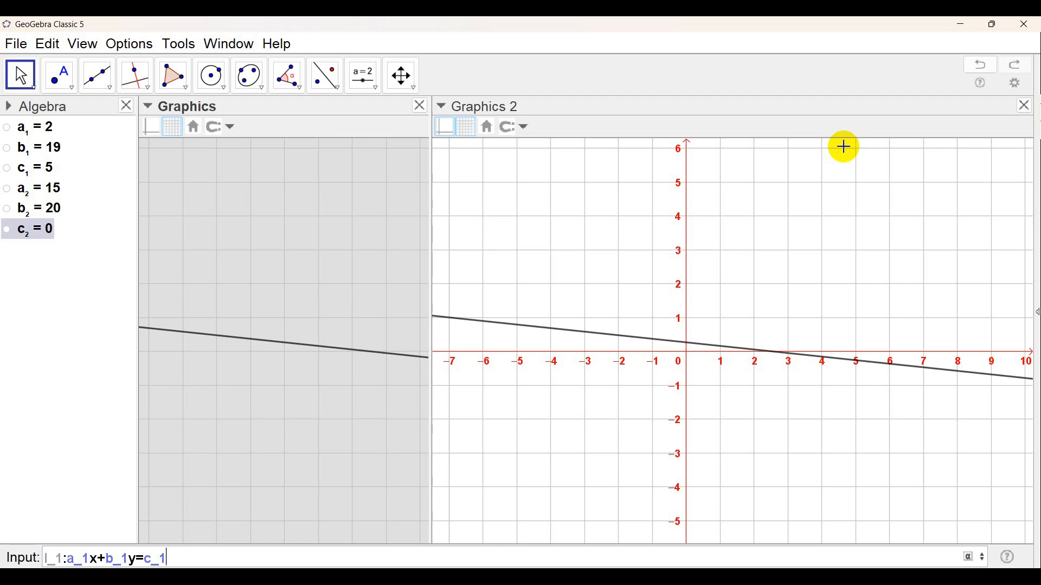
{"action": "key", "text": "Return"}
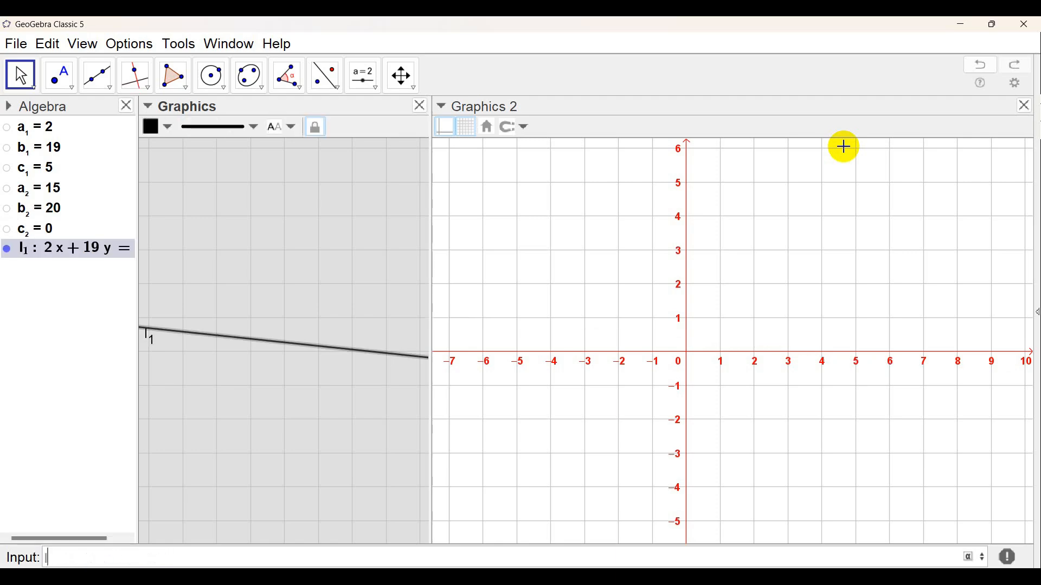
Step: Define the line l_2 with the equation a_2x+b_2y=c_2
{"action": "type", "text": "l_2:a_2x+"}
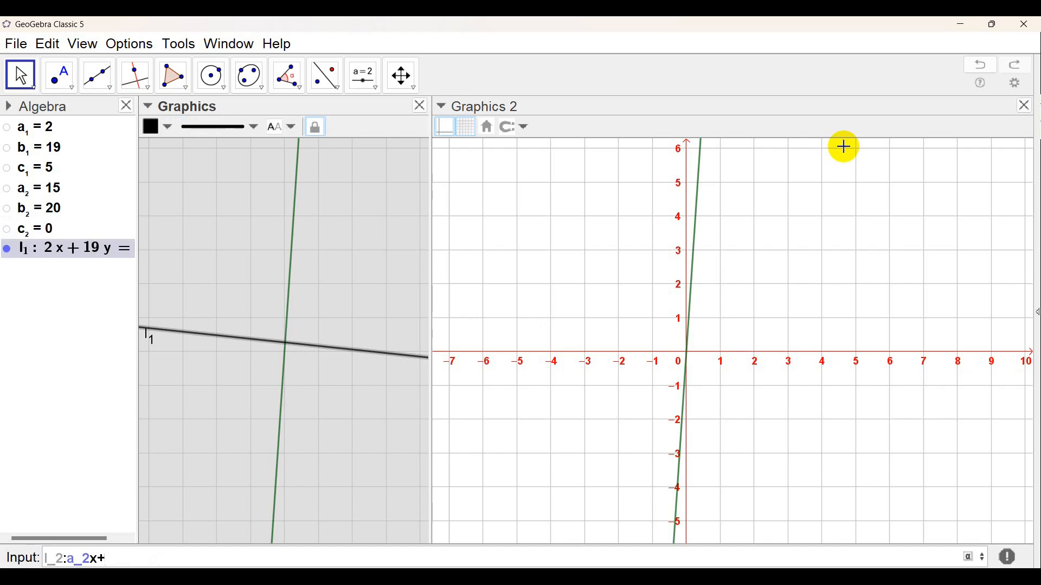
{"action": "type", "text": "b"}
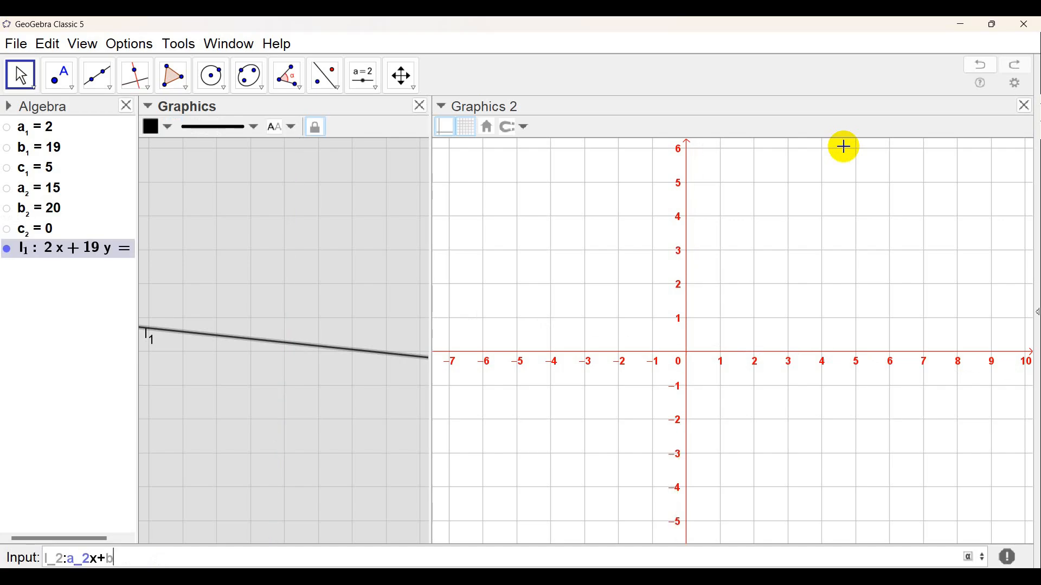
{"action": "type", "text": "_2"}
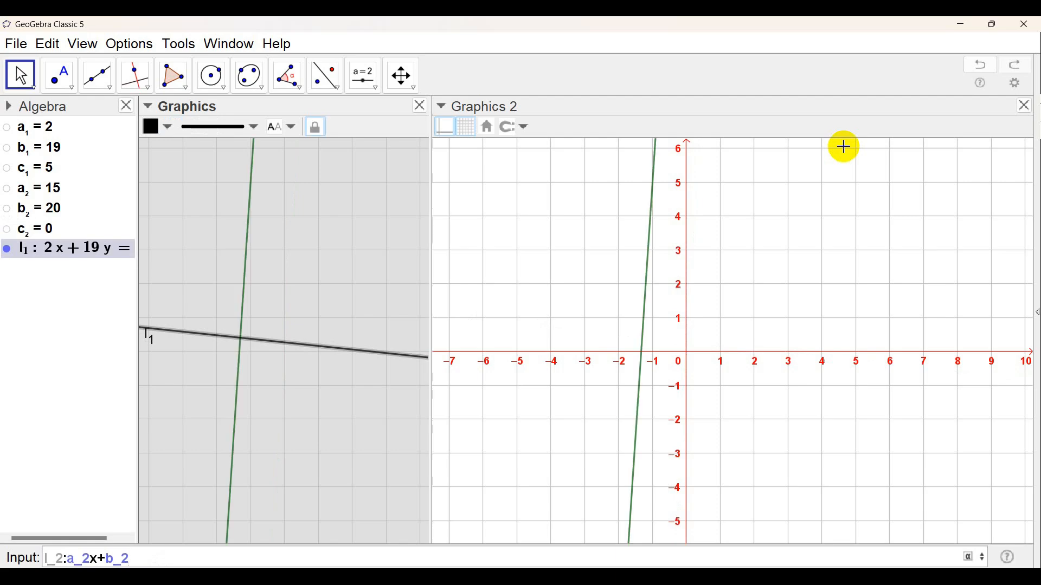
{"action": "type", "text": "y"}
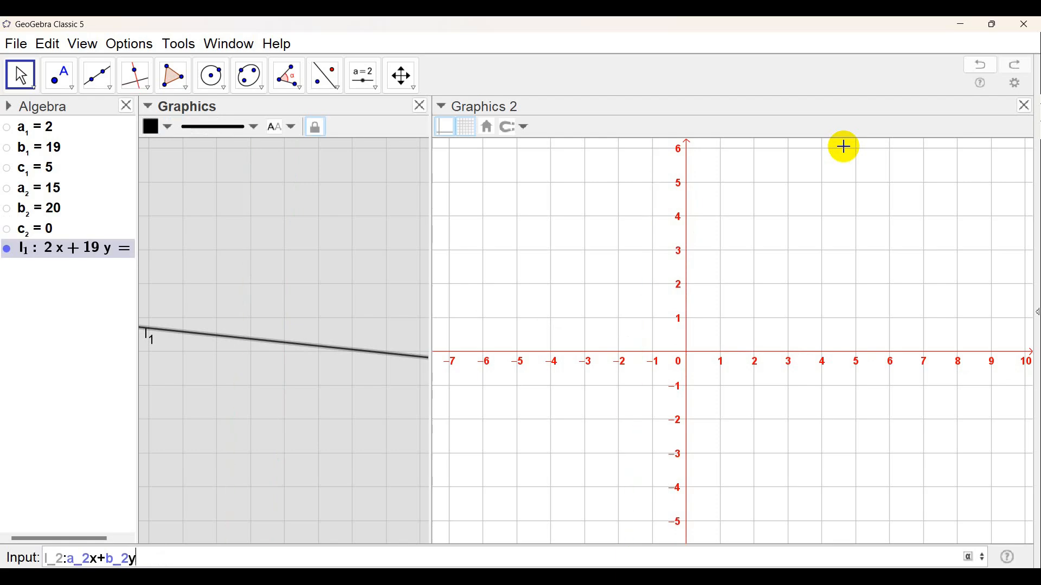
{"action": "type", "text": "=c_2"}
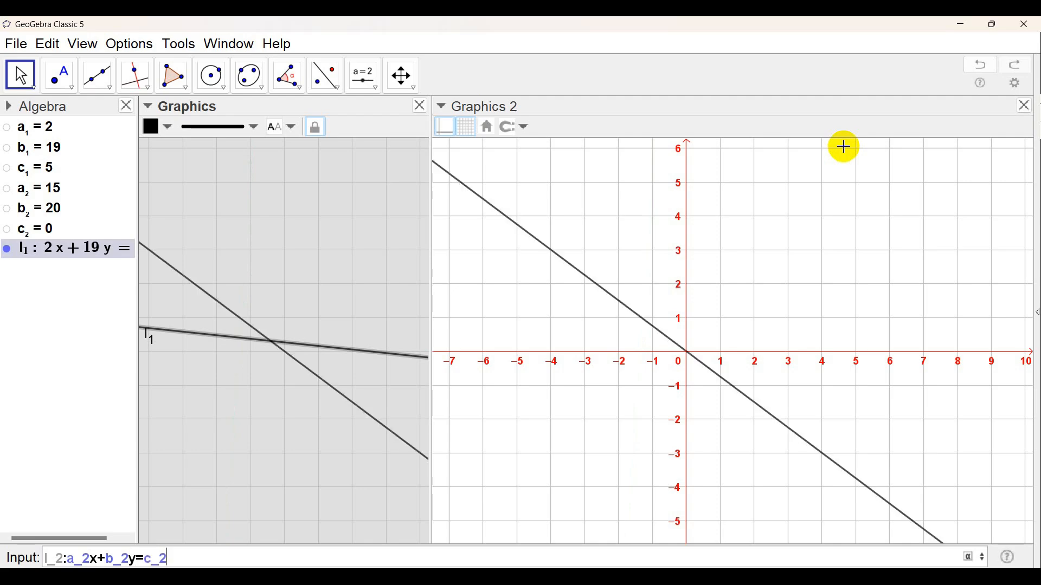
{"action": "key", "text": "Return"}
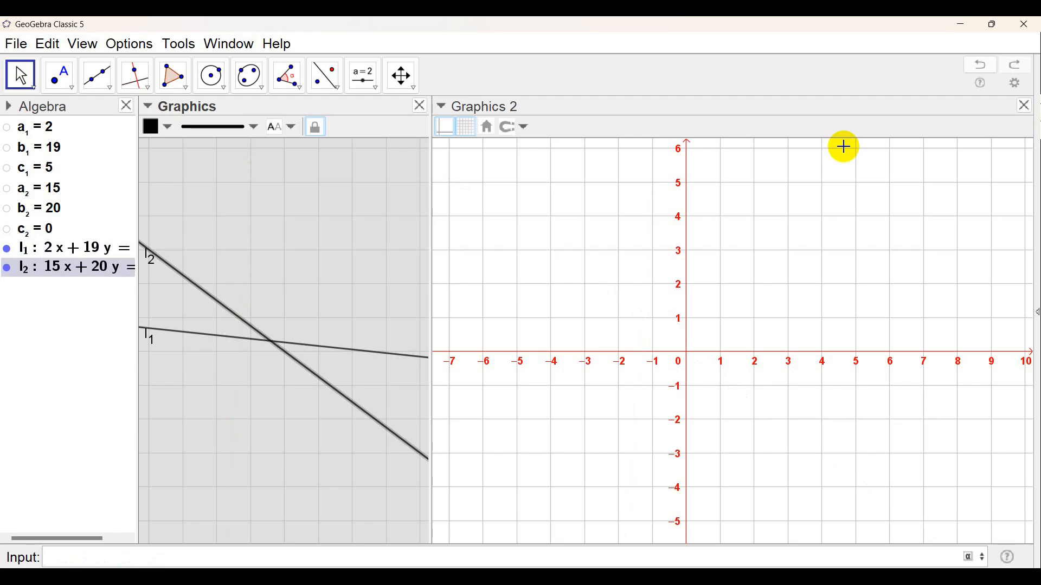
Step: Create the intersection point of the two lines with Intersect(l_1, l_2)
{"action": "type", "text": "int"}
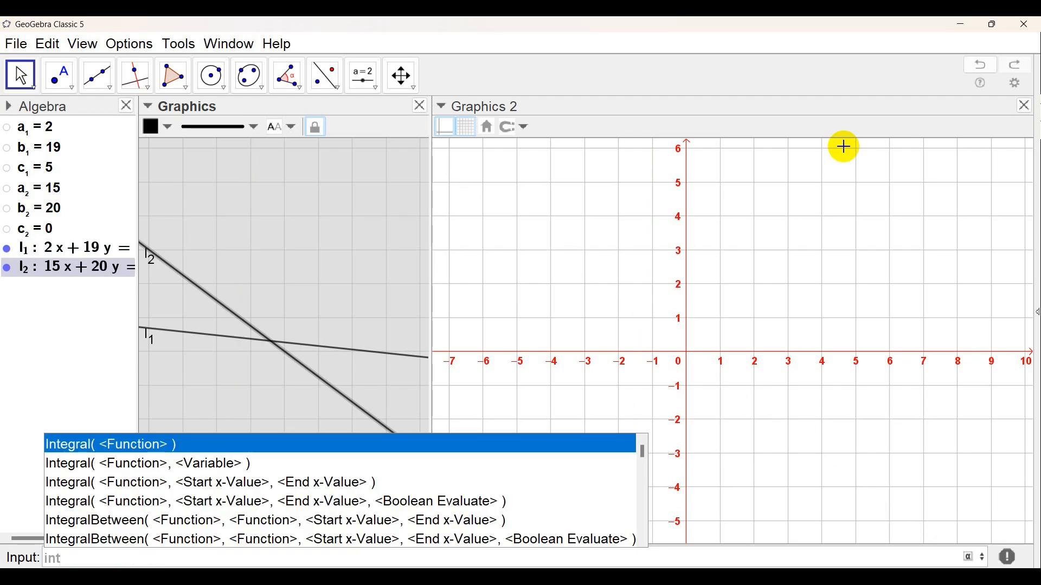
{"action": "type", "text": "ers"}
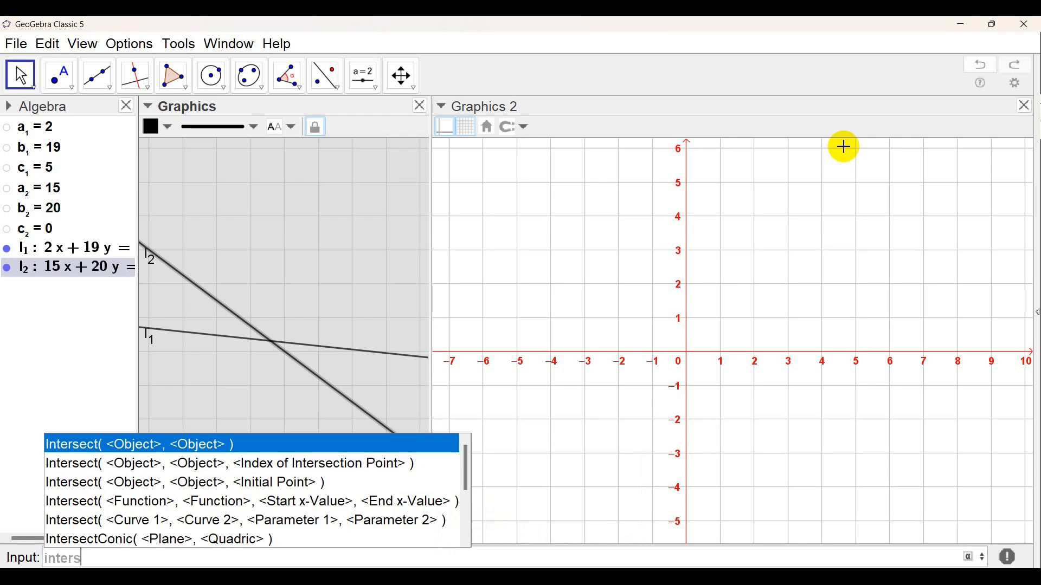
{"action": "key", "text": "Return"}
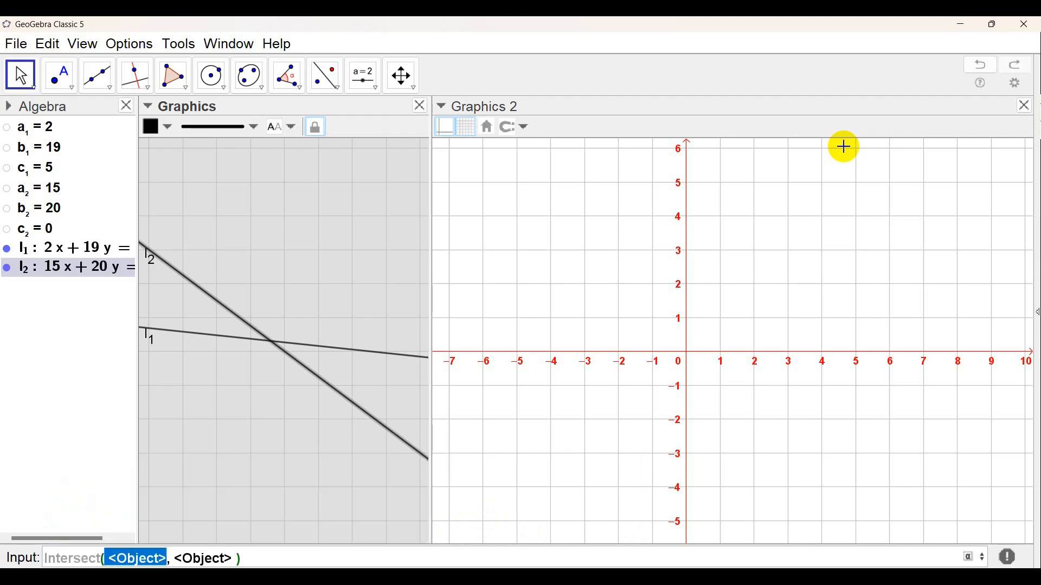
{"action": "type", "text": "l_1"}
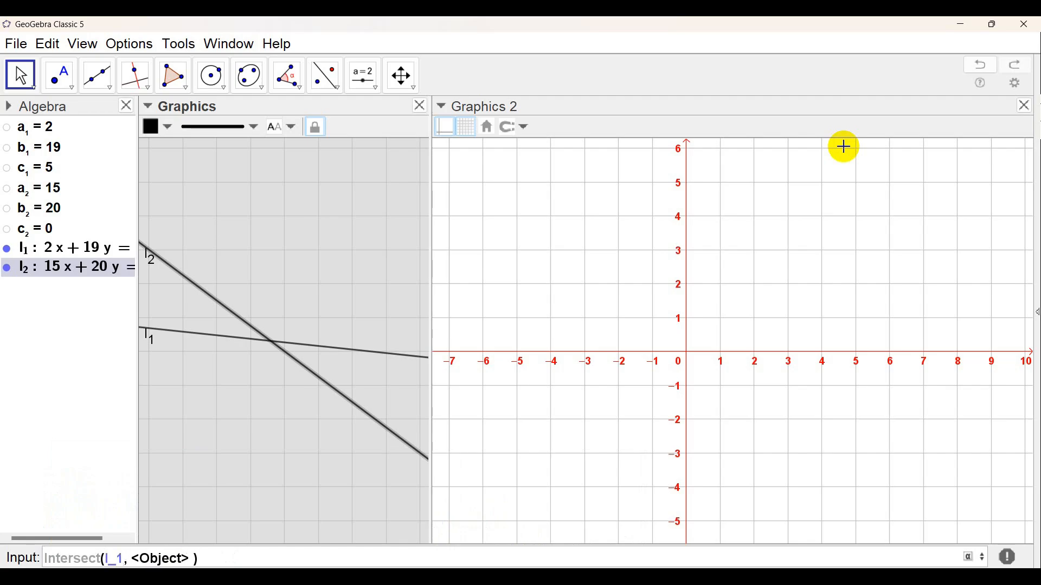
{"action": "key", "text": "Tab"}
{"action": "type", "text": "l_2"}
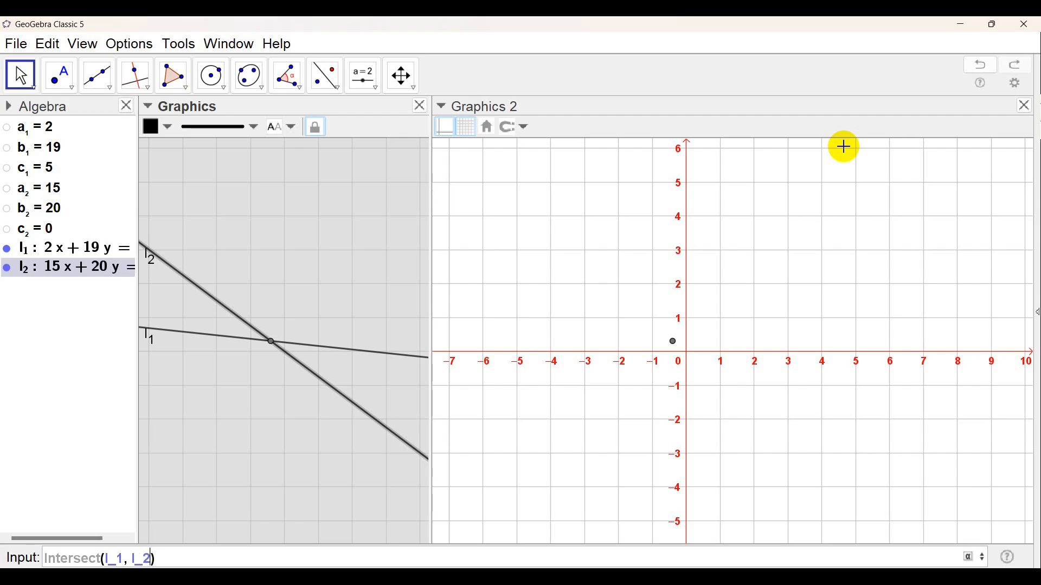
{"action": "key", "text": "Return"}
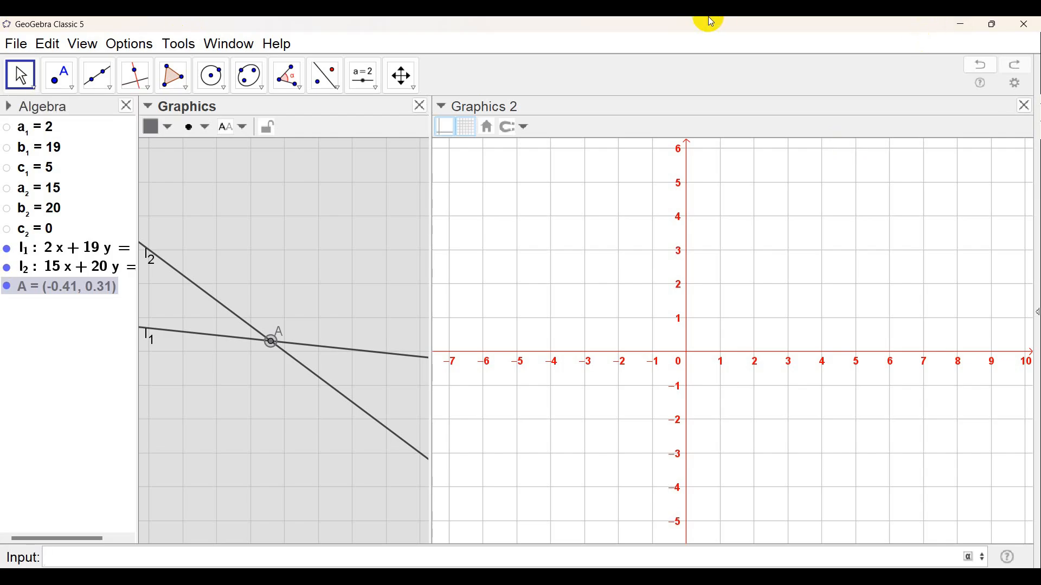
Step: Change the location of line l_1 in its advanced properties so that it shows only in Graphics 2, not in Graphics or 3D Graphics
{"action": "right_click", "coordinate": [64, 253]}
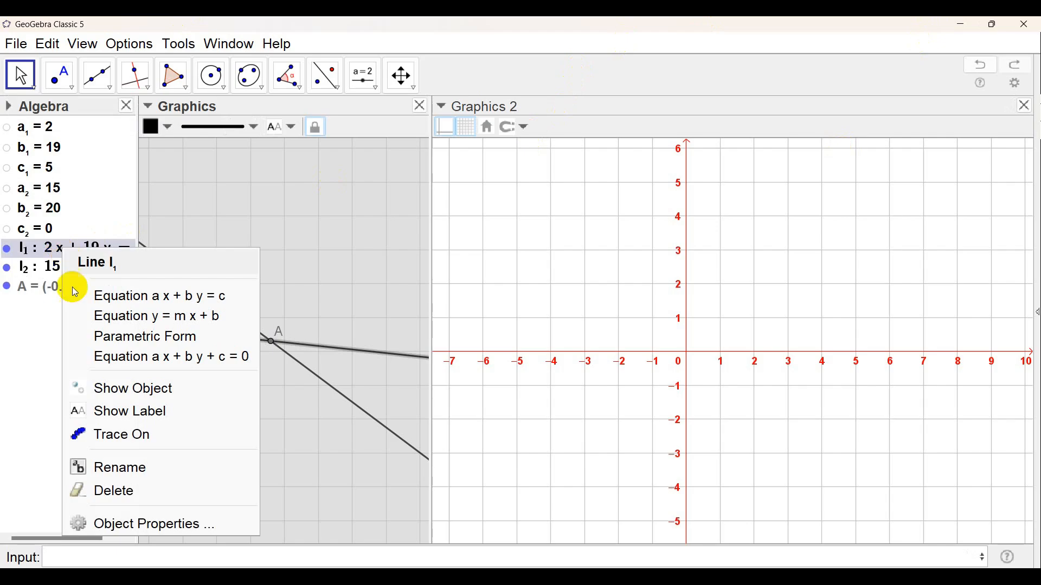
{"action": "left_click", "coordinate": [132, 525]}
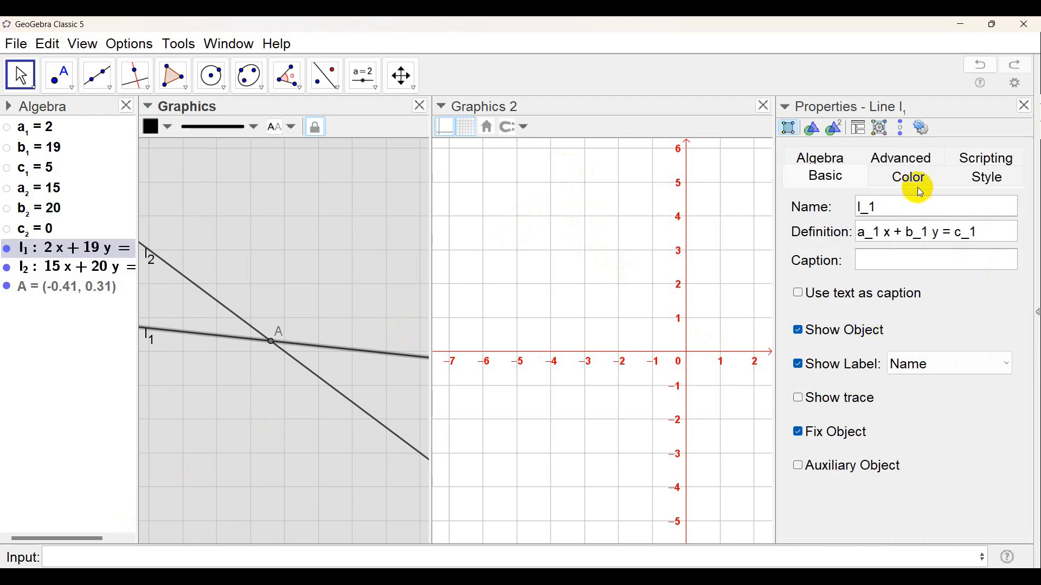
{"action": "left_click", "coordinate": [910, 163]}
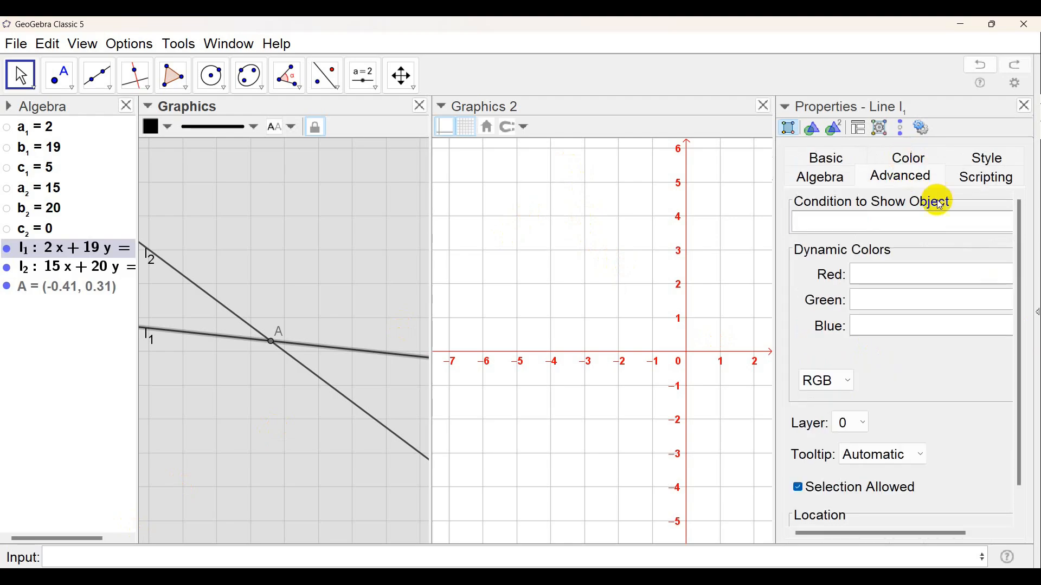
{"action": "scroll", "coordinate": [1003, 349], "scroll_direction": "down", "scroll_amount": 1}
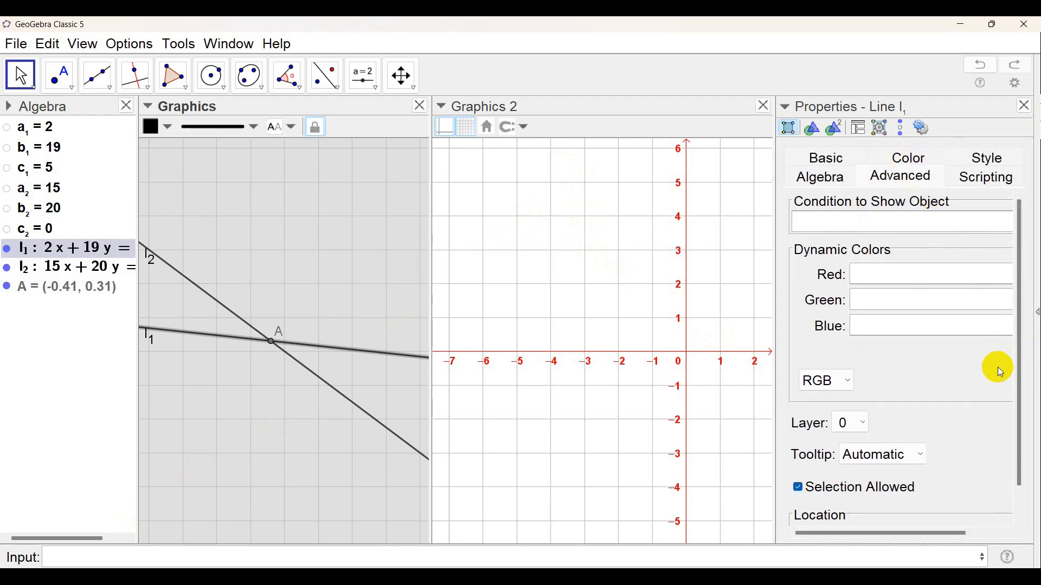
{"action": "scroll", "coordinate": [998, 368], "scroll_direction": "down", "scroll_amount": 3}
{"action": "scroll", "coordinate": [1000, 371], "scroll_direction": "down", "scroll_amount": 1}
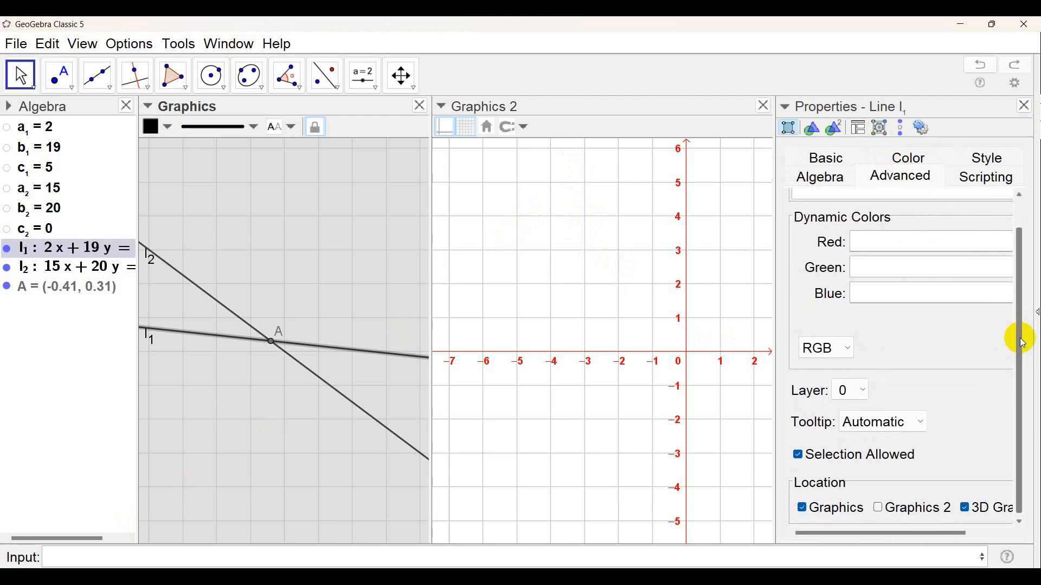
{"action": "scroll", "coordinate": [1020, 352], "scroll_direction": "down", "scroll_amount": 1}
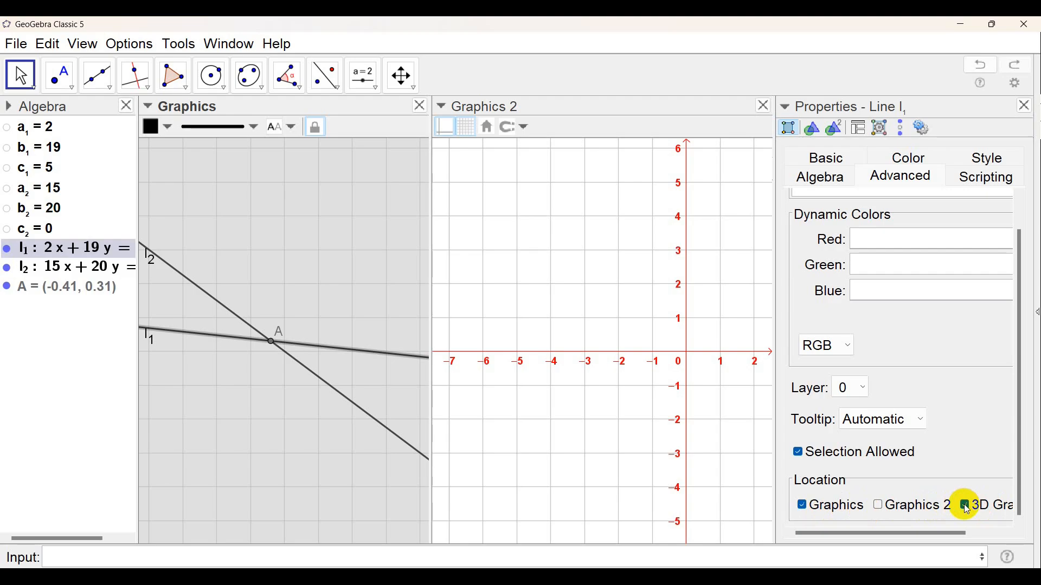
{"action": "left_click", "coordinate": [802, 506]}
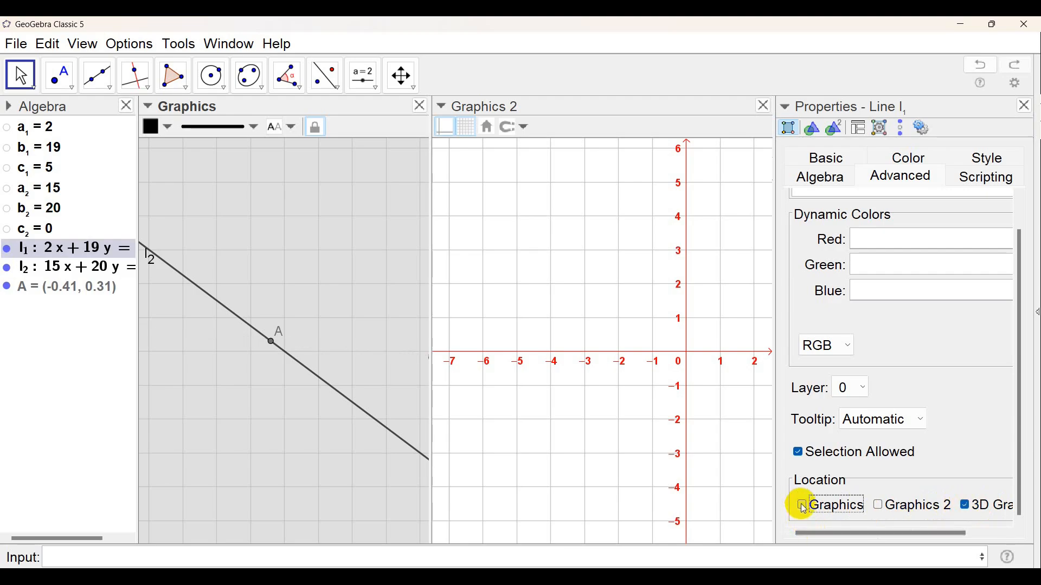
{"action": "left_click", "coordinate": [966, 506]}
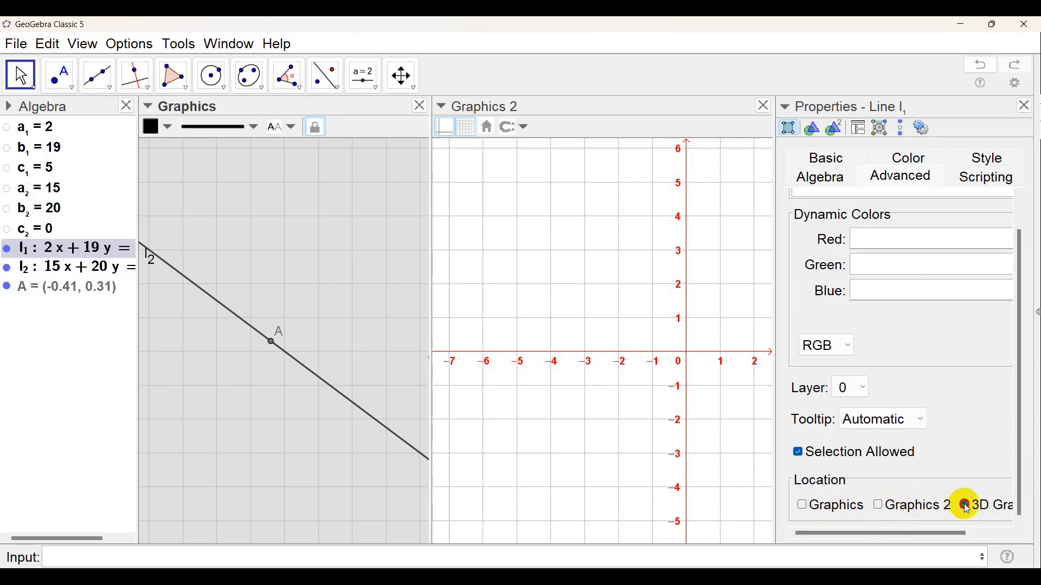
{"action": "left_click", "coordinate": [879, 506]}
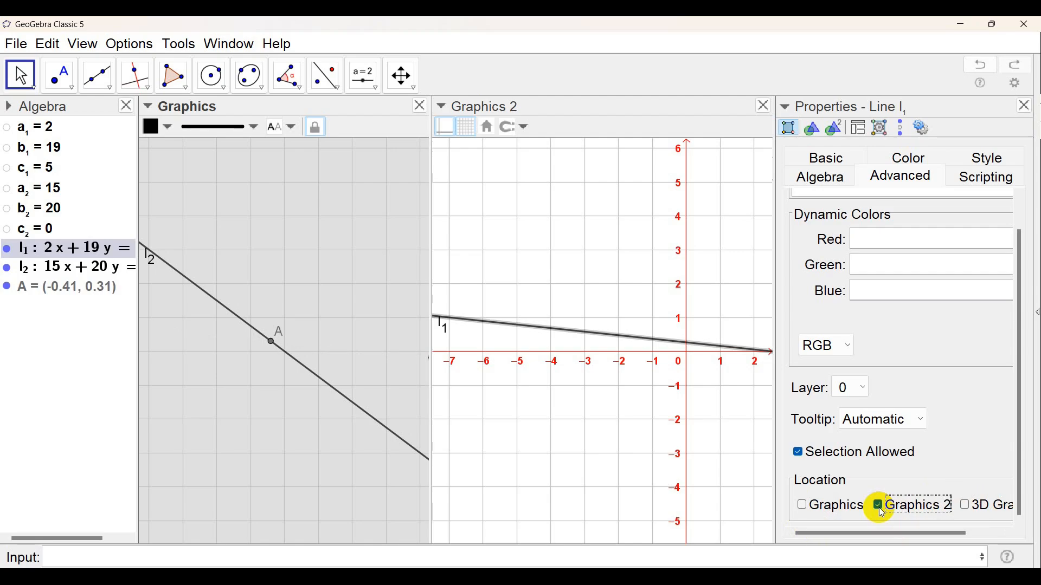
Step: Set line l_2 to show only in Graphics 2, removing it from Graphics and 3D Graphics
{"action": "left_click", "coordinate": [60, 267]}
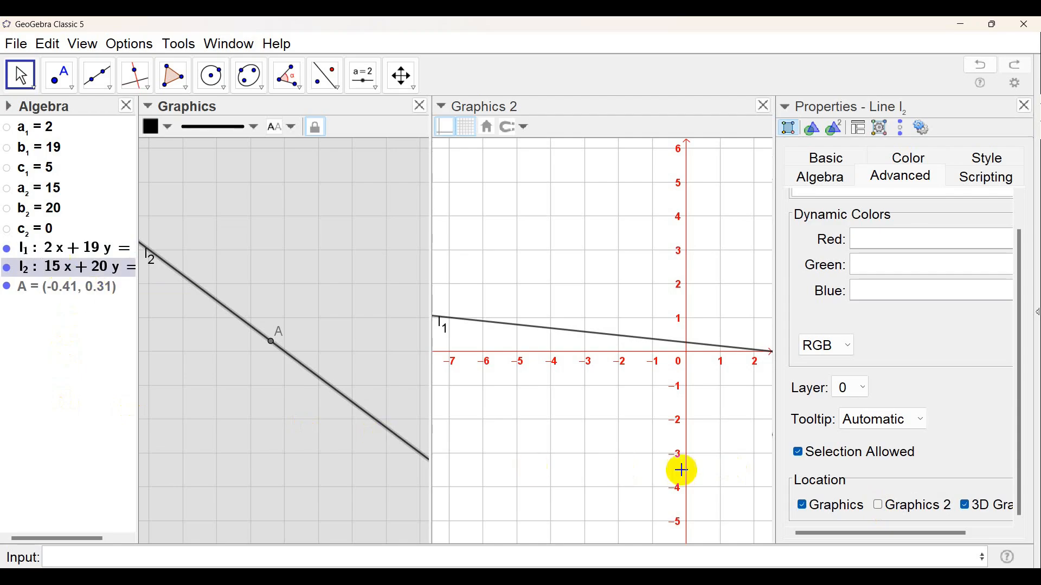
{"action": "left_click", "coordinate": [879, 507]}
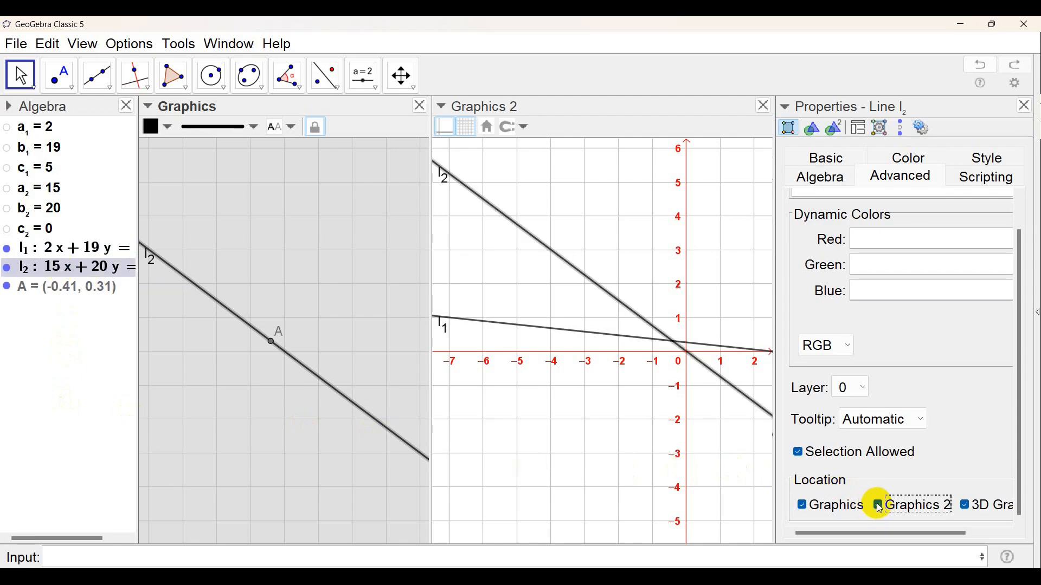
{"action": "left_click", "coordinate": [802, 507]}
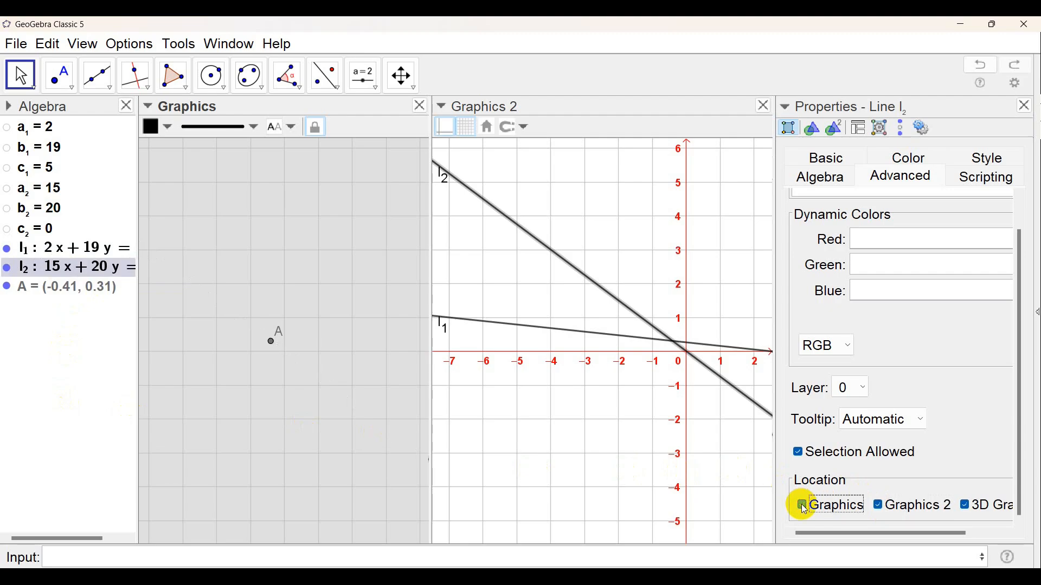
{"action": "left_click", "coordinate": [964, 506]}
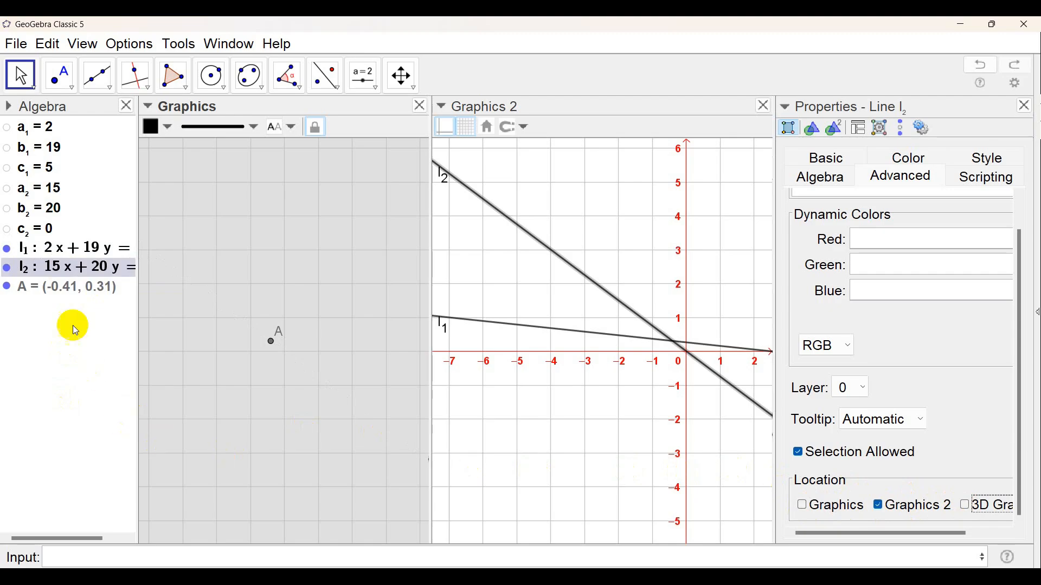
Step: Set the intersection point A to show only in Graphics 2, and close the object properties
{"action": "left_click", "coordinate": [52, 289]}
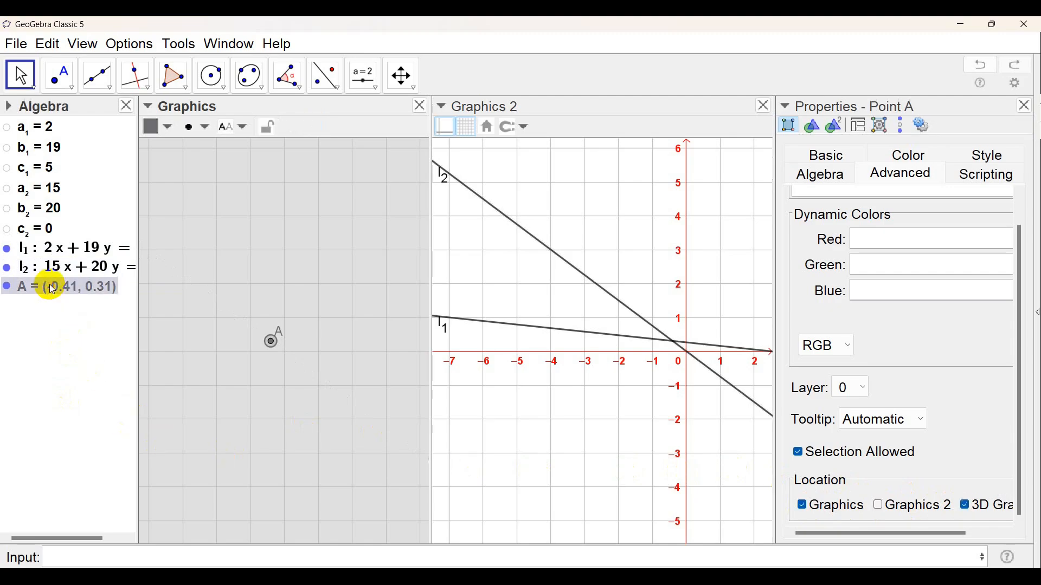
{"action": "left_click", "coordinate": [803, 507]}
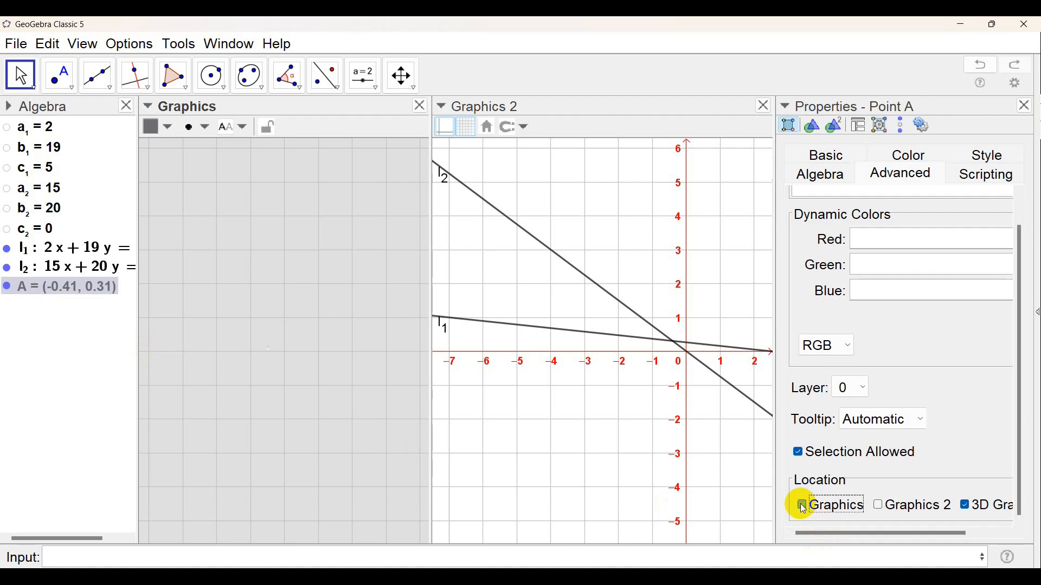
{"action": "left_click", "coordinate": [969, 508]}
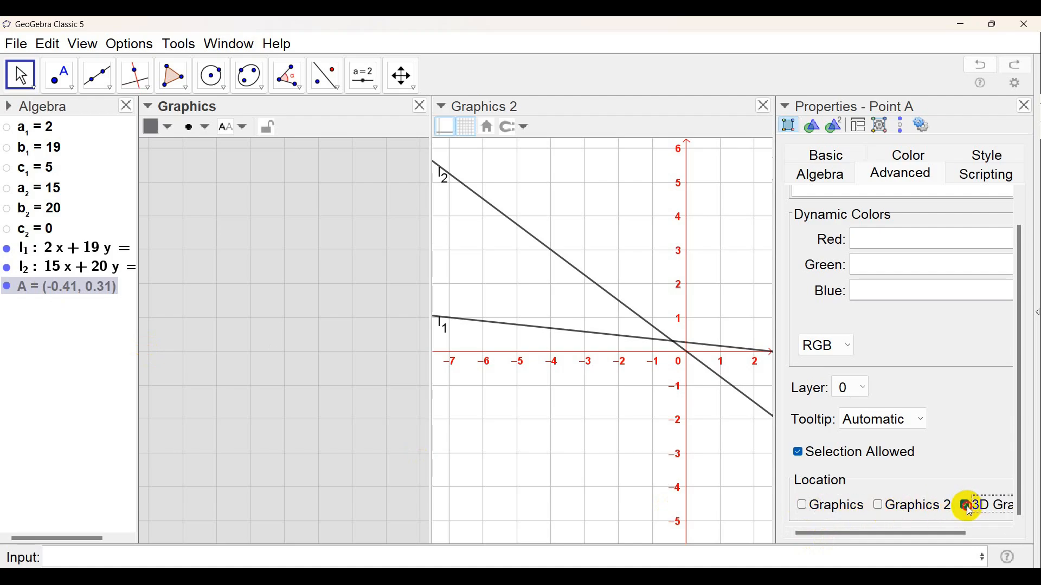
{"action": "left_click", "coordinate": [879, 508]}
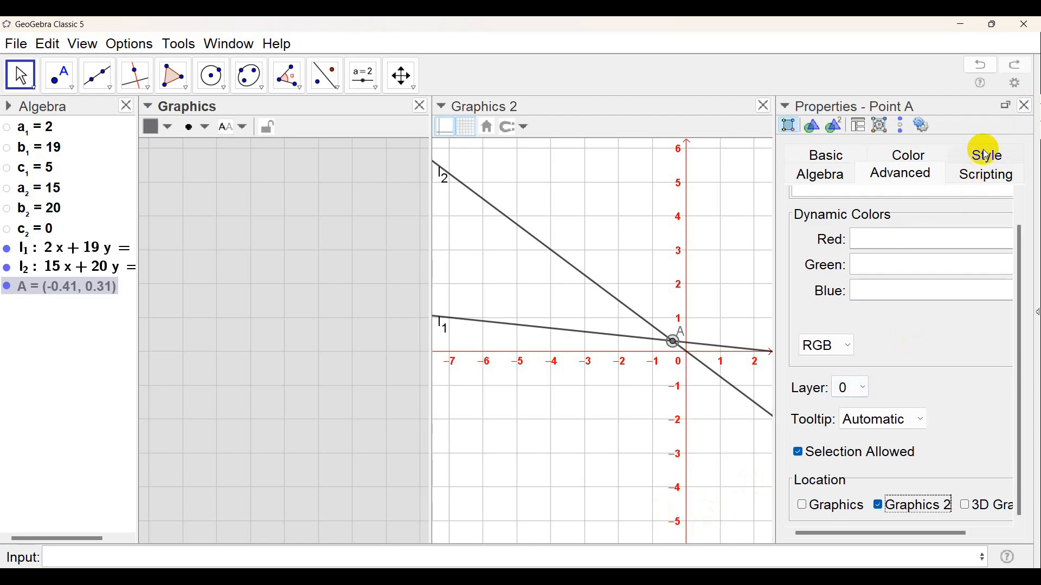
{"action": "left_click", "coordinate": [1025, 106]}
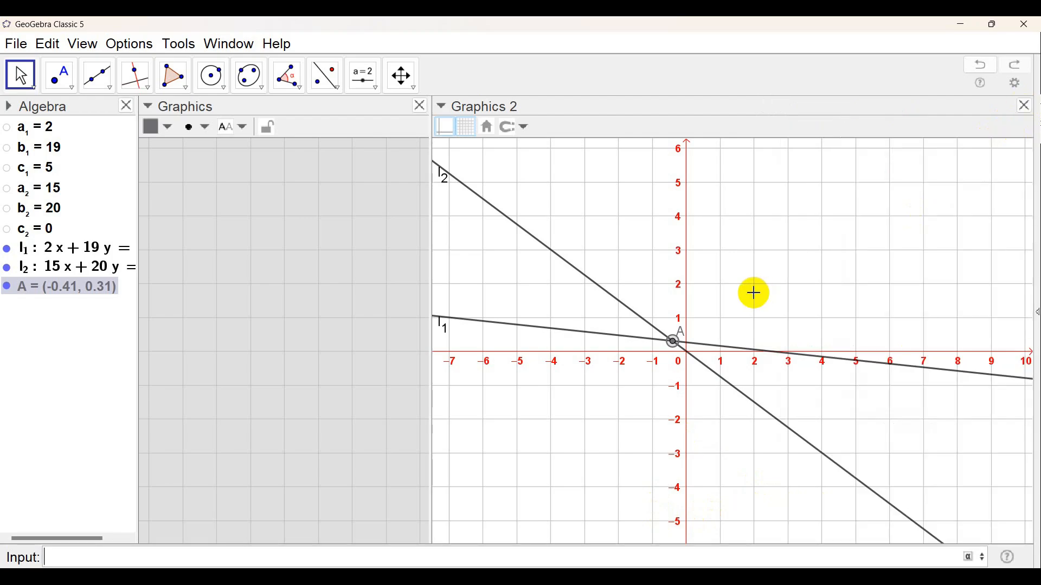
Step: Set the color of line l_1 to blue in its object properties
{"action": "left_click", "coordinate": [63, 251]}
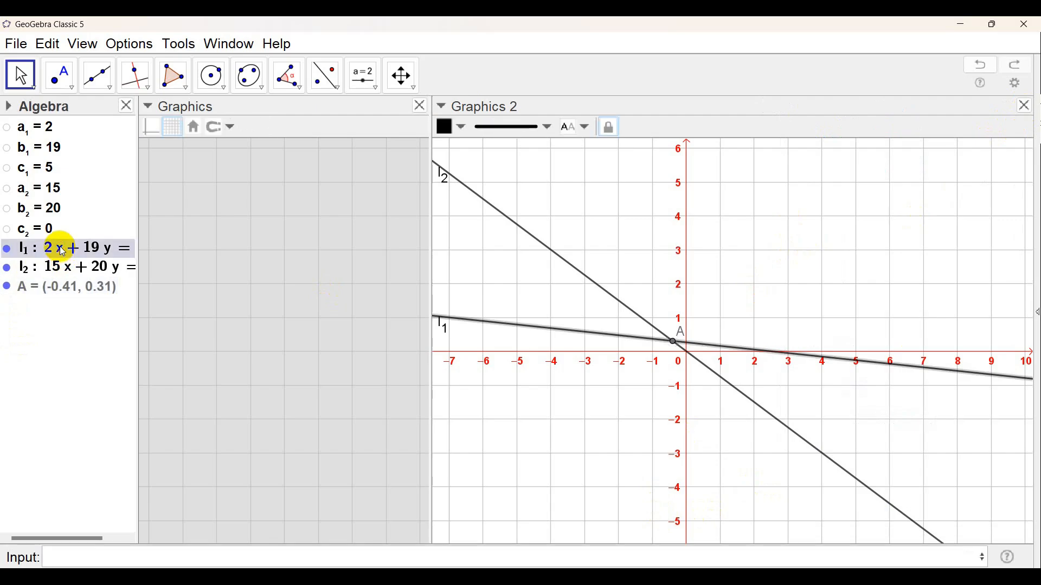
{"action": "right_click", "coordinate": [62, 251]}
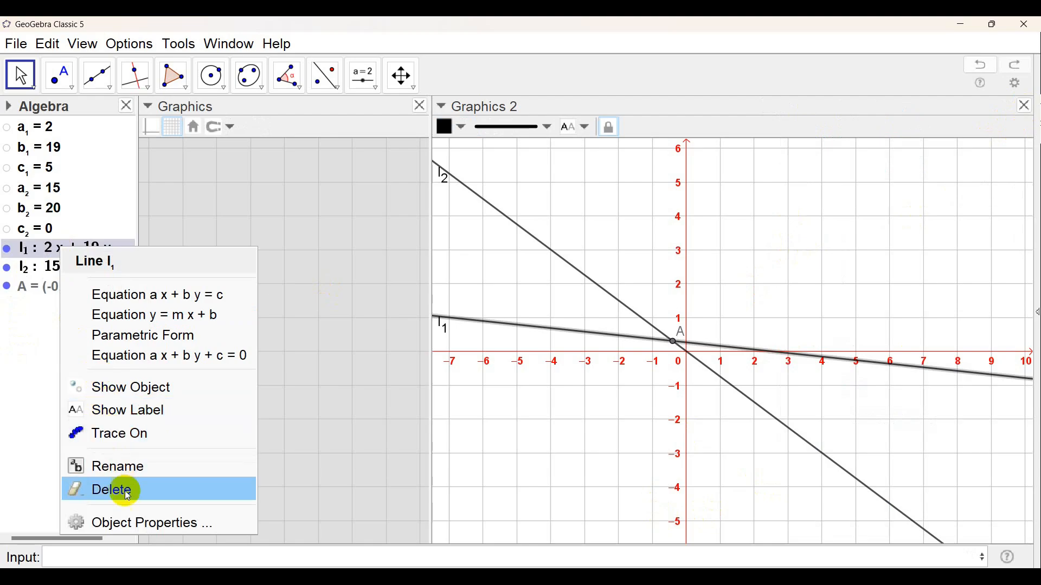
{"action": "left_click", "coordinate": [134, 527]}
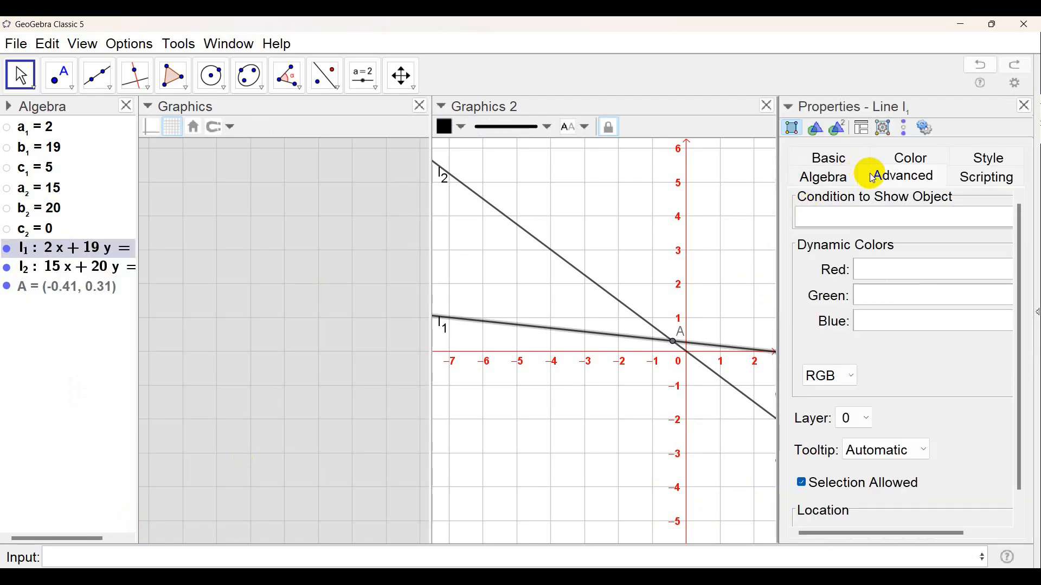
{"action": "left_click", "coordinate": [913, 159]}
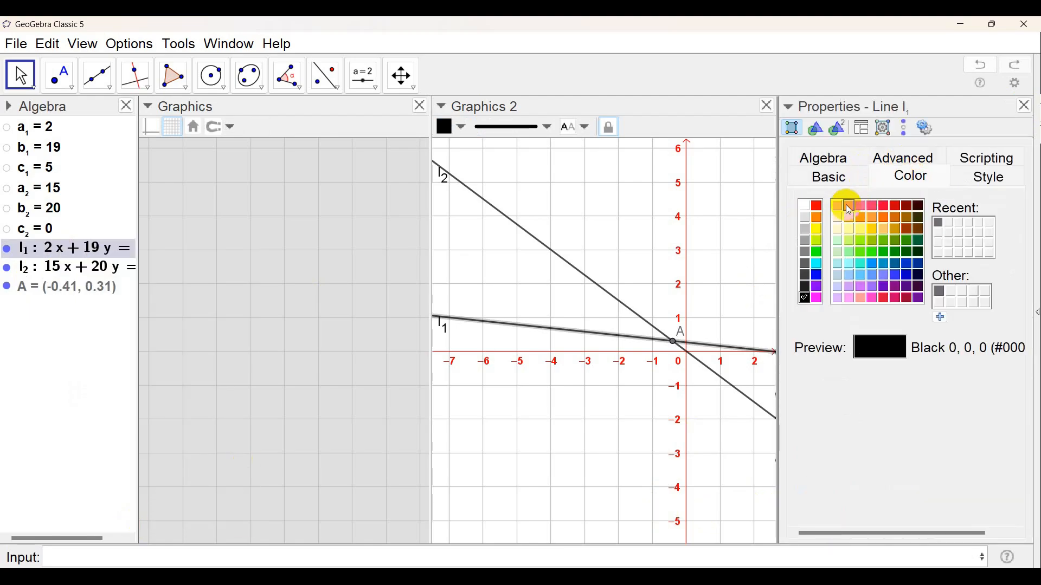
{"action": "left_click", "coordinate": [816, 274]}
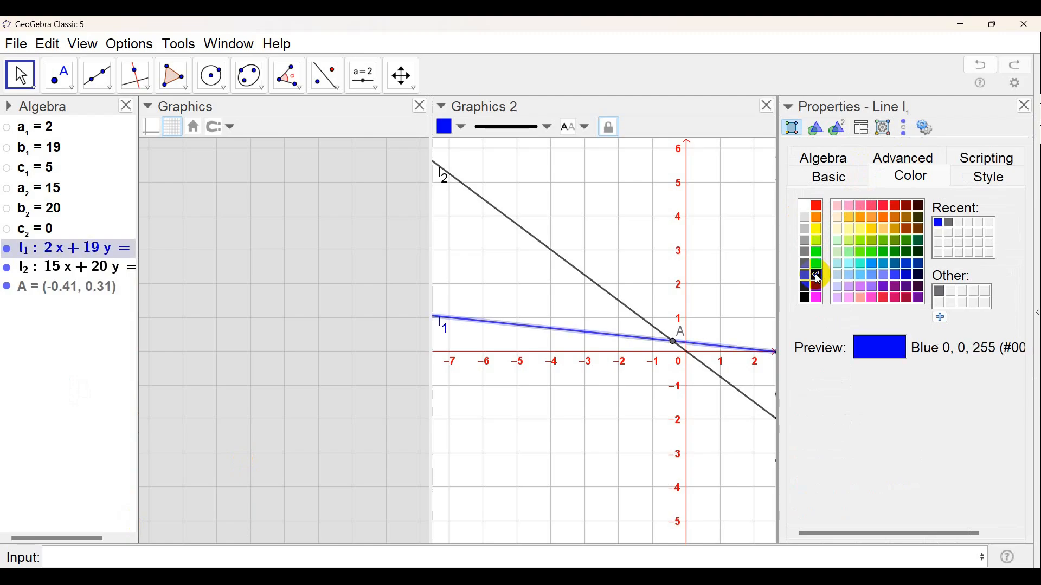
Step: Set the color of line l_2 to green and close the object properties
{"action": "left_click", "coordinate": [84, 269]}
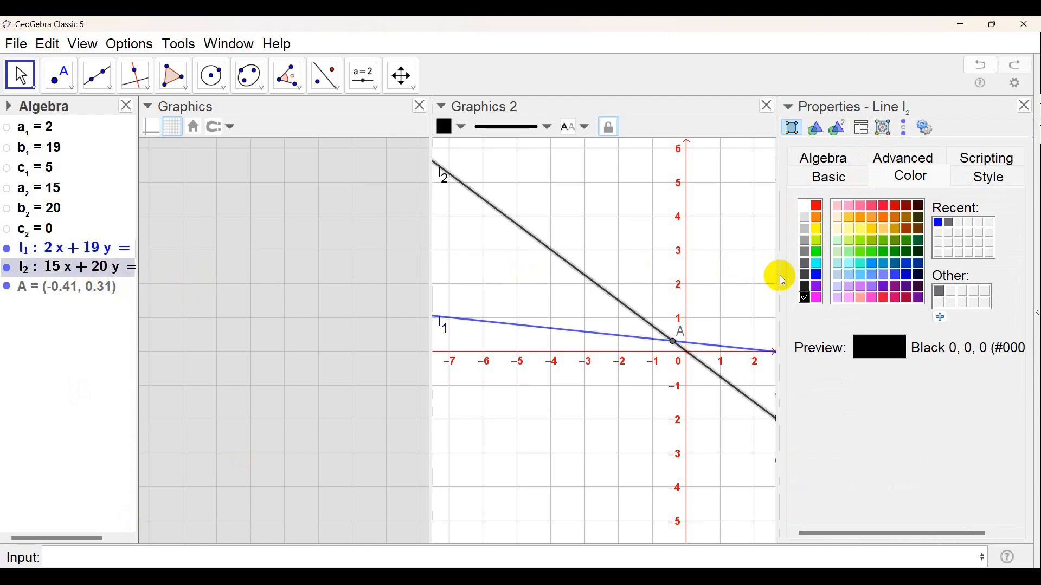
{"action": "left_click", "coordinate": [819, 256]}
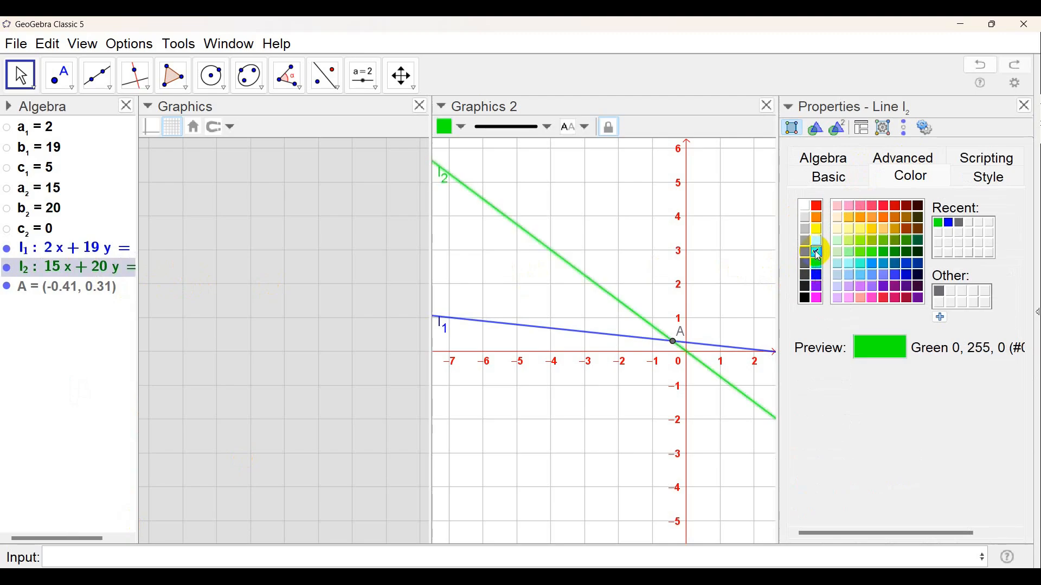
{"action": "left_click", "coordinate": [1025, 107]}
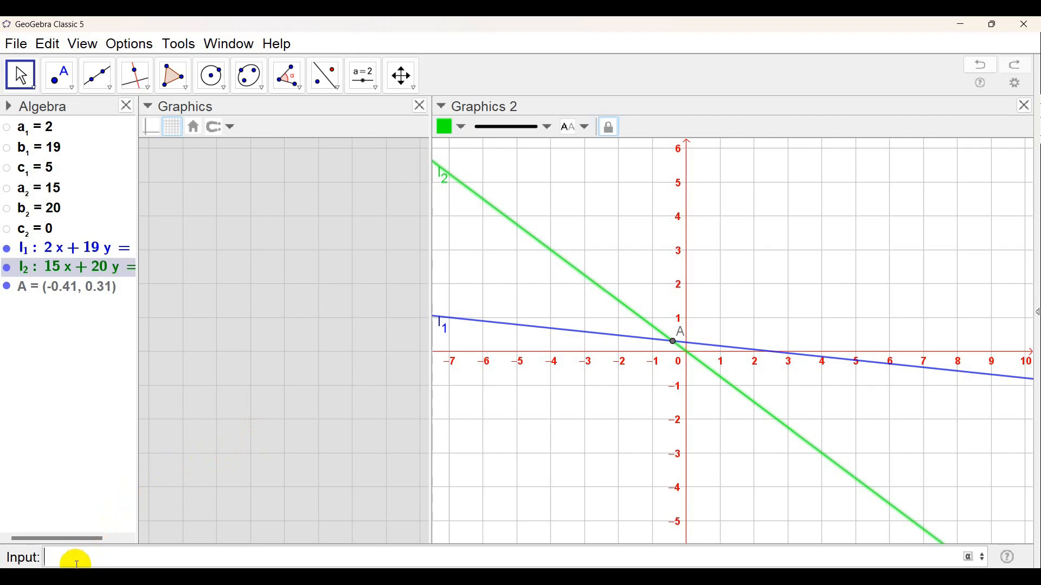
Step: Define two numbers holding the coordinates of point A by entering x(A) and y(A)
{"action": "type", "text": "x"}
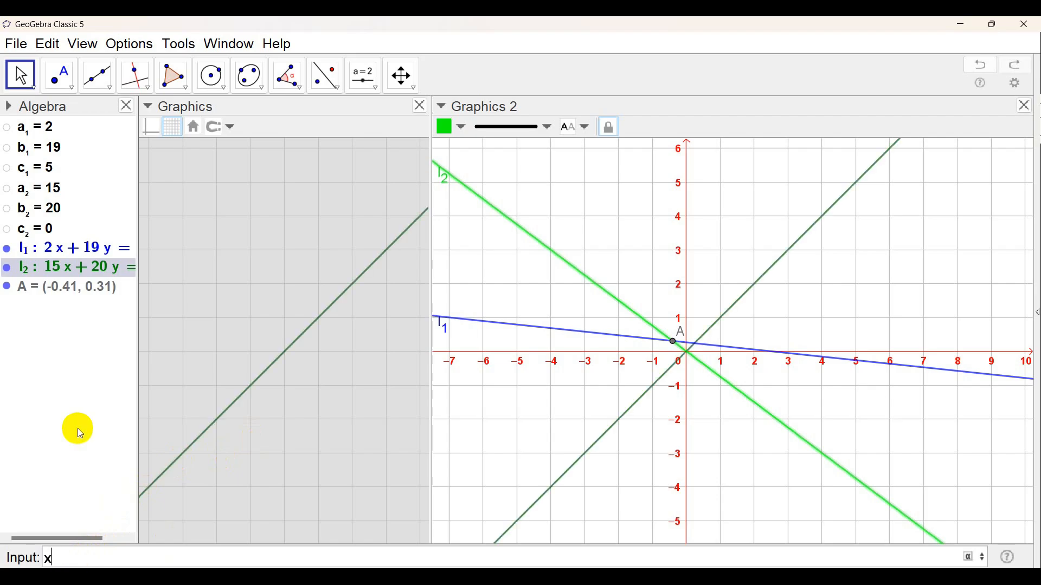
{"action": "type", "text": "(A"}
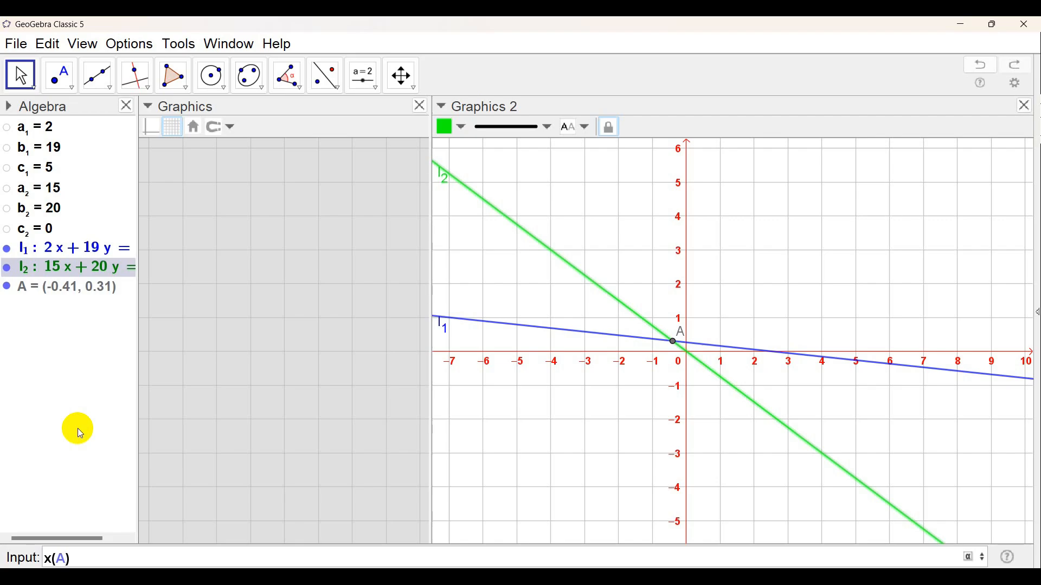
{"action": "key", "text": "Return"}
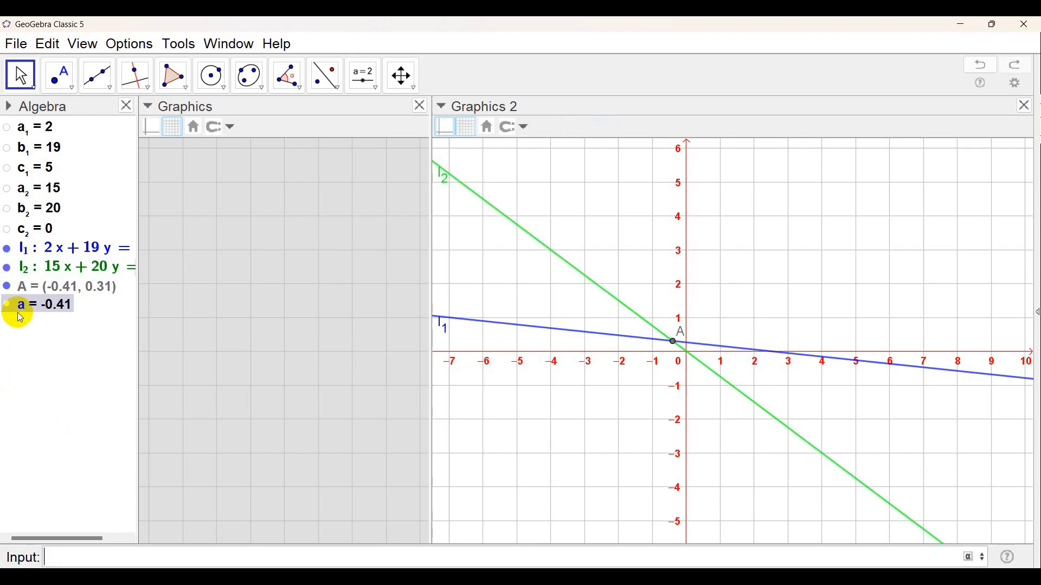
{"action": "type", "text": "y(A"}
{"action": "key", "text": "Return"}
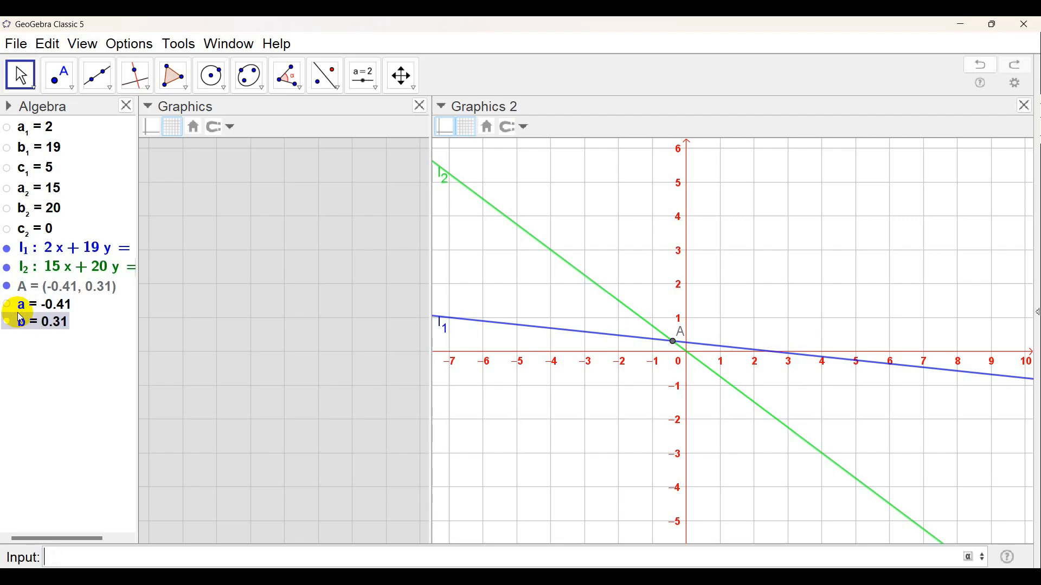
{"action": "left_click", "coordinate": [374, 493]}
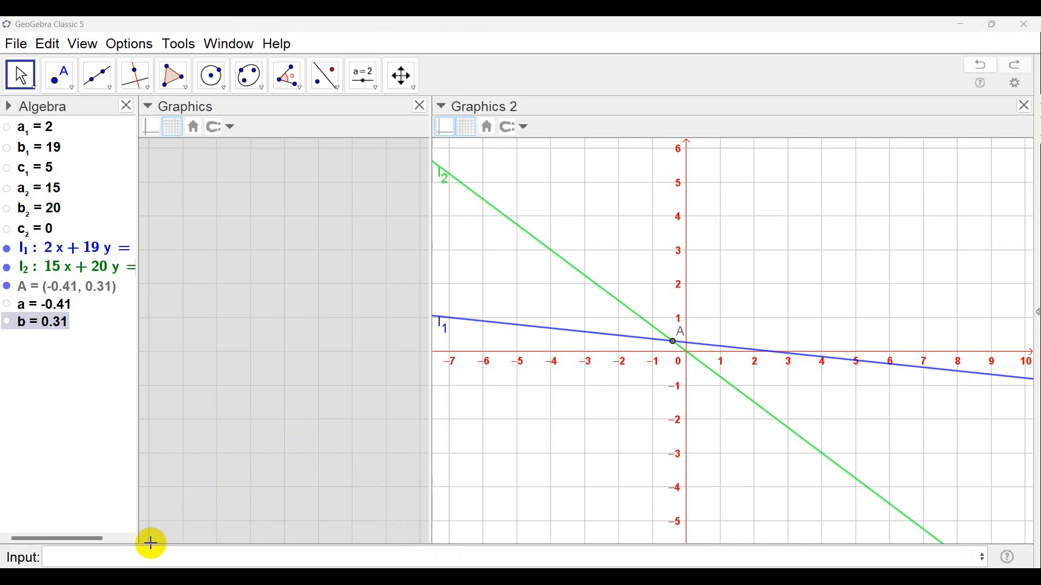
Step: Create two more numbers, each with the value 1
{"action": "left_click", "coordinate": [94, 556]}
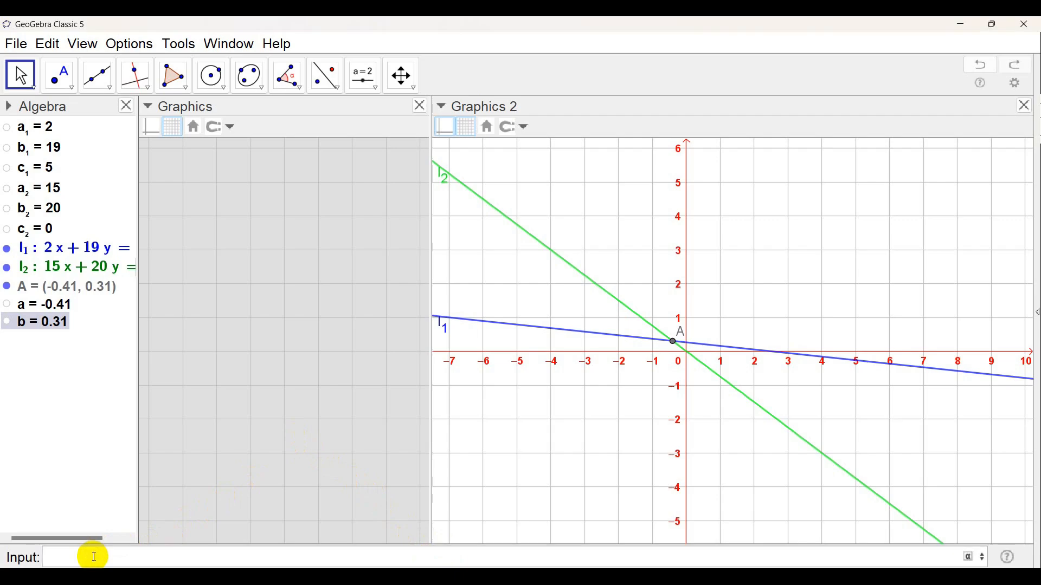
{"action": "type", "text": "1"}
{"action": "key", "text": "Return"}
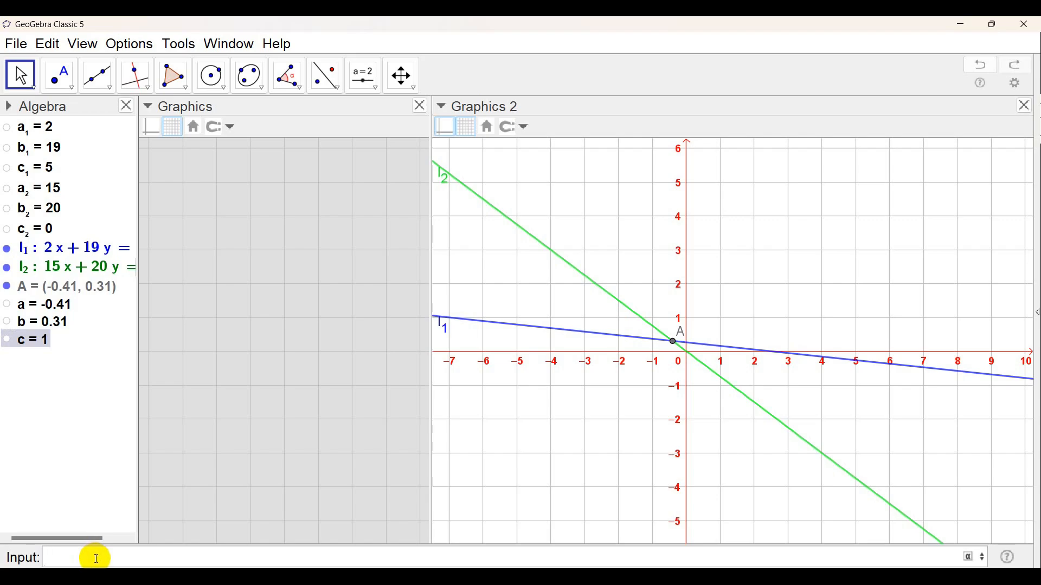
{"action": "type", "text": "1"}
{"action": "key", "text": "Return"}
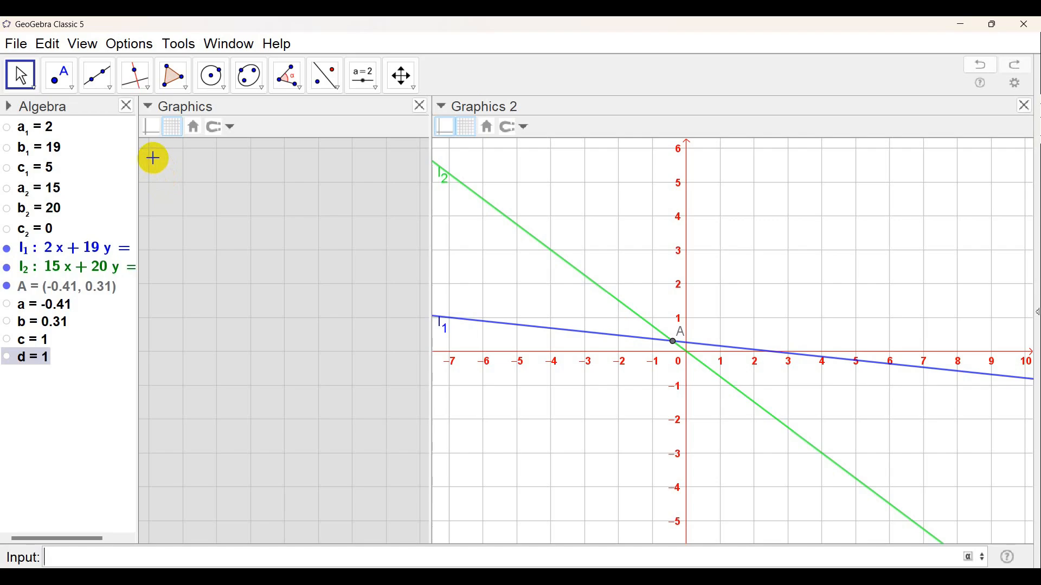
Step: Insert the LaTeX text "\text{Tentukan nilai }x\text{ dan }y" near the upper-left corner of the Graphics view
{"action": "left_click", "coordinate": [376, 88]}
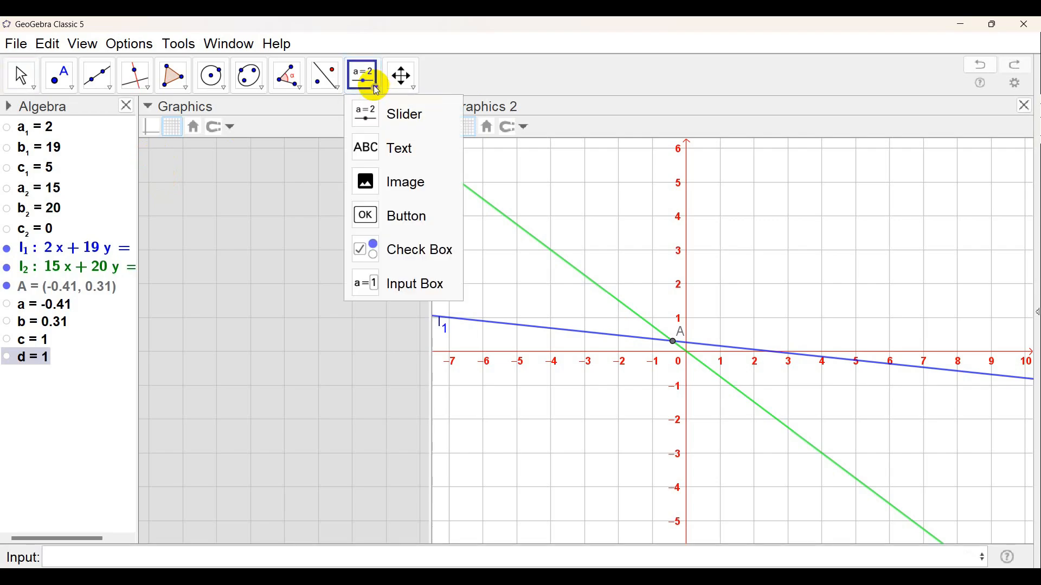
{"action": "left_click", "coordinate": [393, 151]}
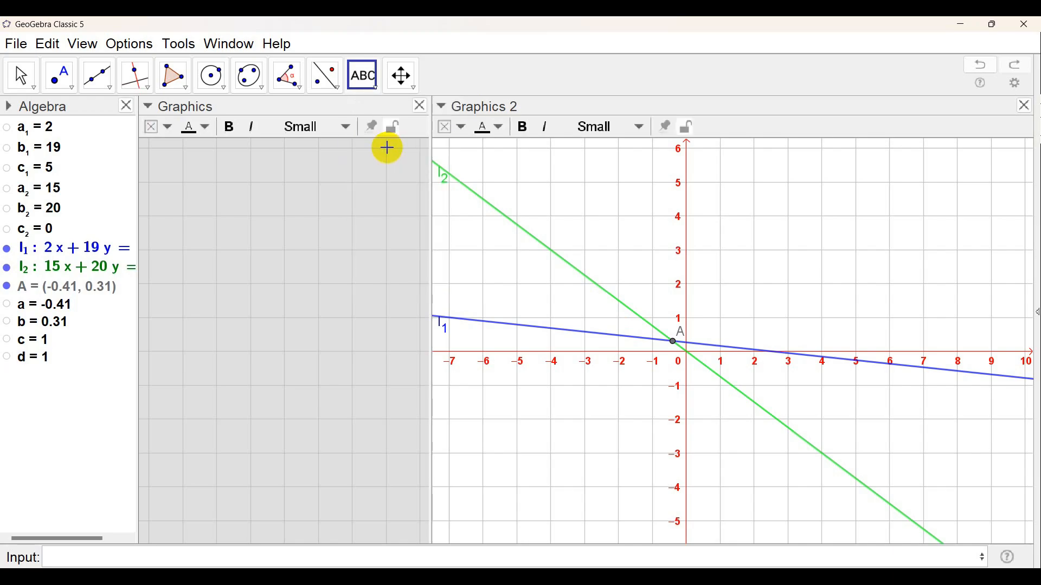
{"action": "left_click", "coordinate": [156, 165]}
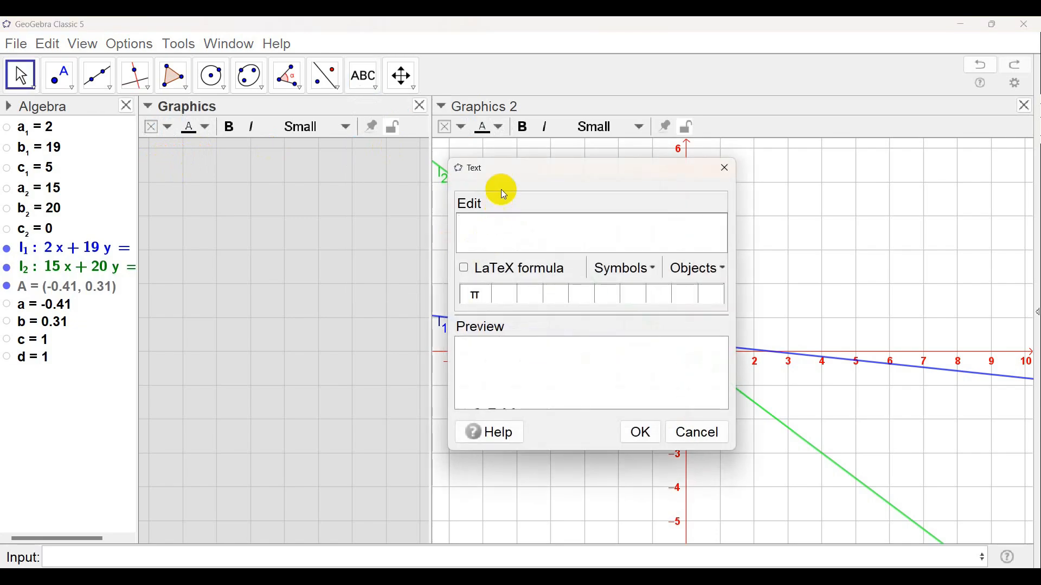
{"action": "left_click_drag", "start_coordinate": [507, 174], "coordinate": [491, 164]}
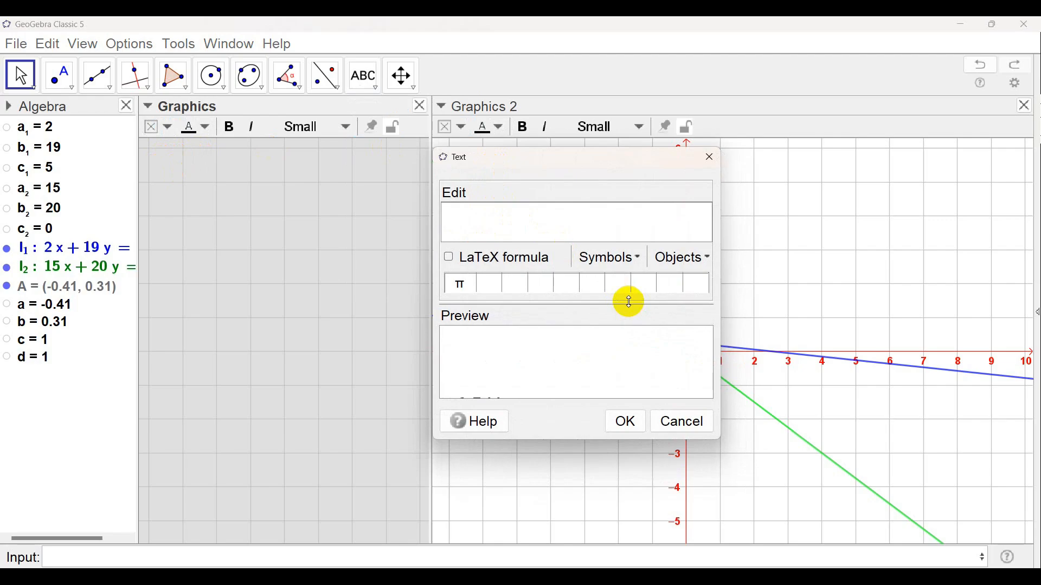
{"action": "type", "text": "\\text{"}
{"action": "type", "text": "Te"}
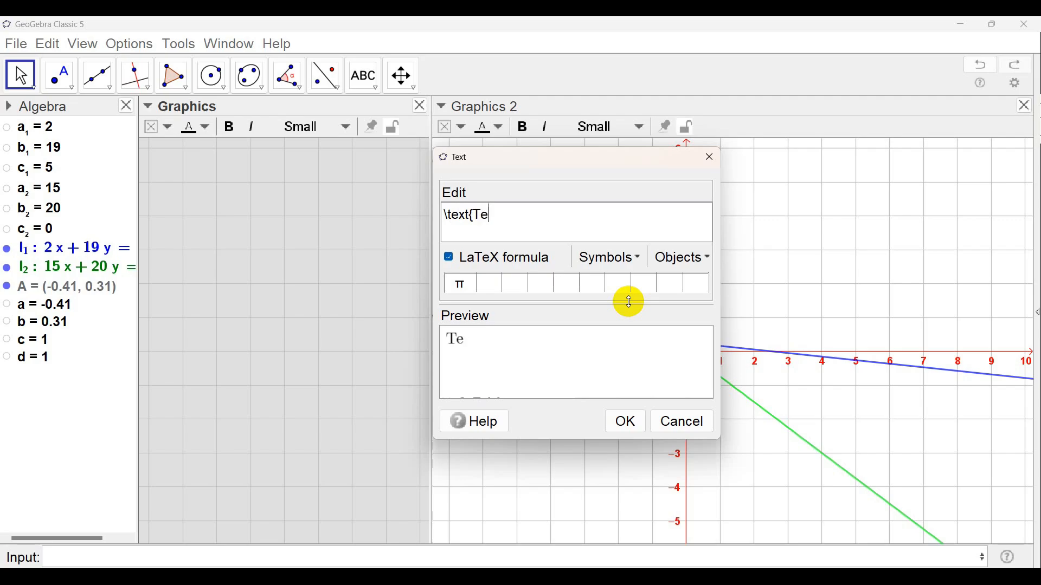
{"action": "type", "text": "ntukan "}
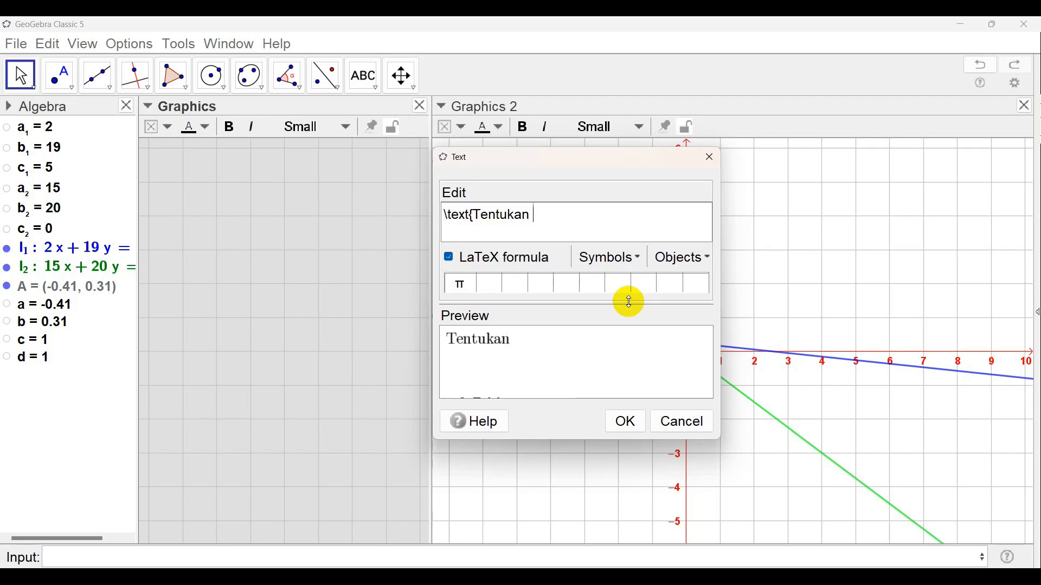
{"action": "type", "text": "nilai"}
{"action": "type", "text": "}x"}
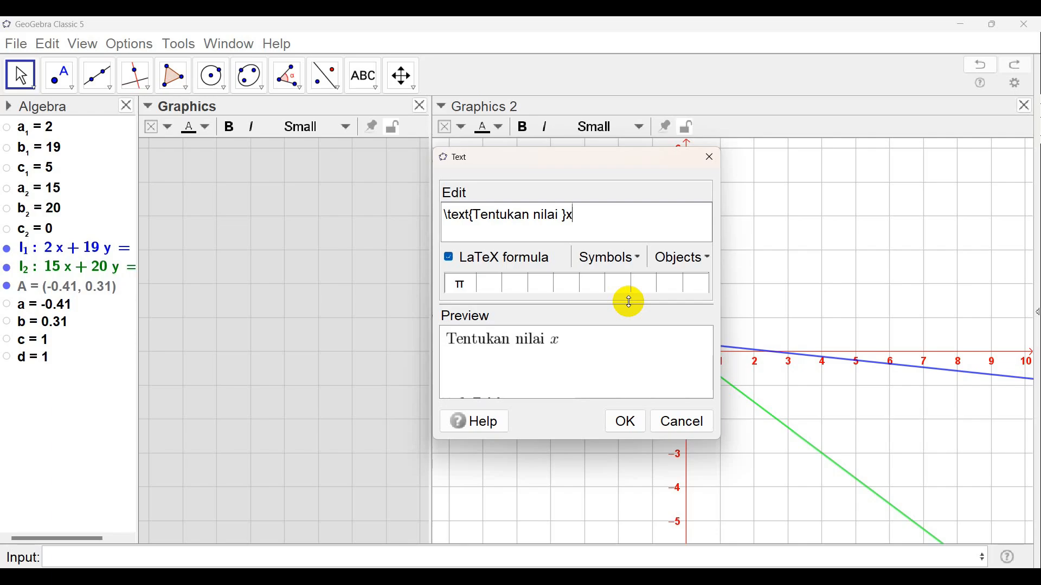
{"action": "type", "text": "\\text{ dan"}
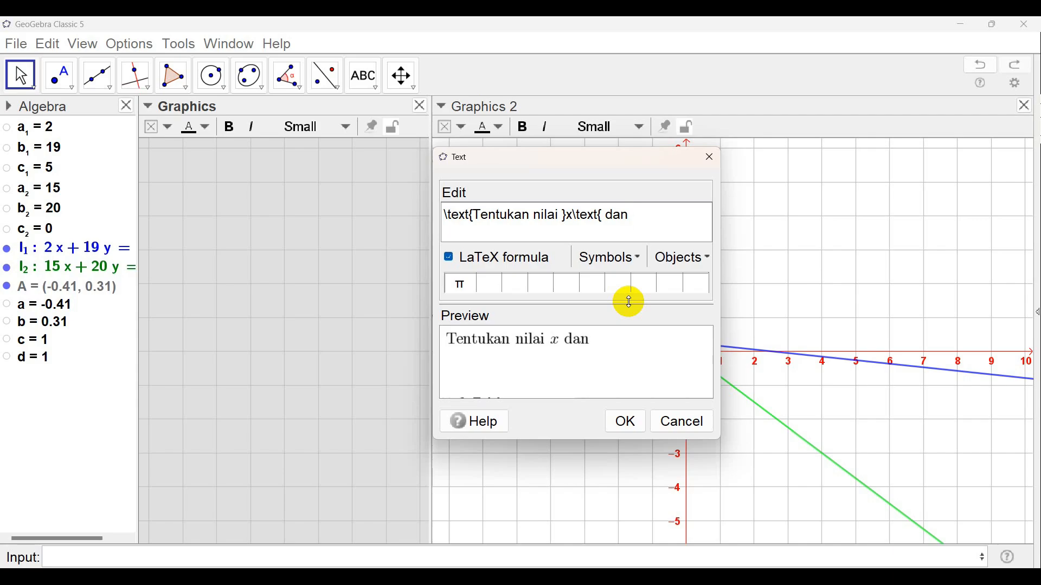
{"action": "type", "text": " }y"}
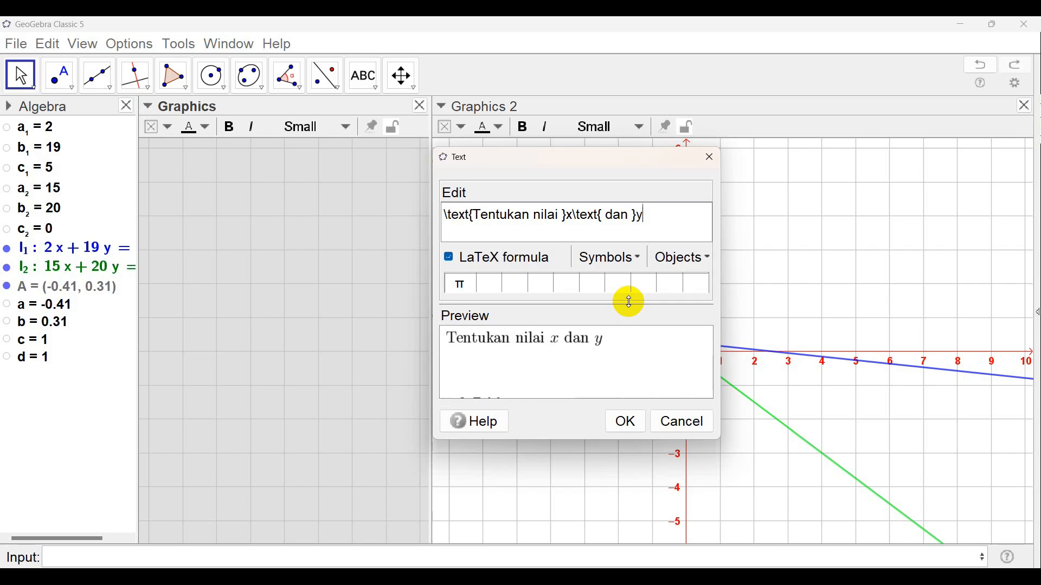
{"action": "type", "text": "\\"}
{"action": "key", "text": "Return"}
{"action": "key", "text": "BackSpace"}
{"action": "key", "text": "BackSpace"}
{"action": "key", "text": "BackSpace"}
{"action": "left_click", "coordinate": [623, 421]}
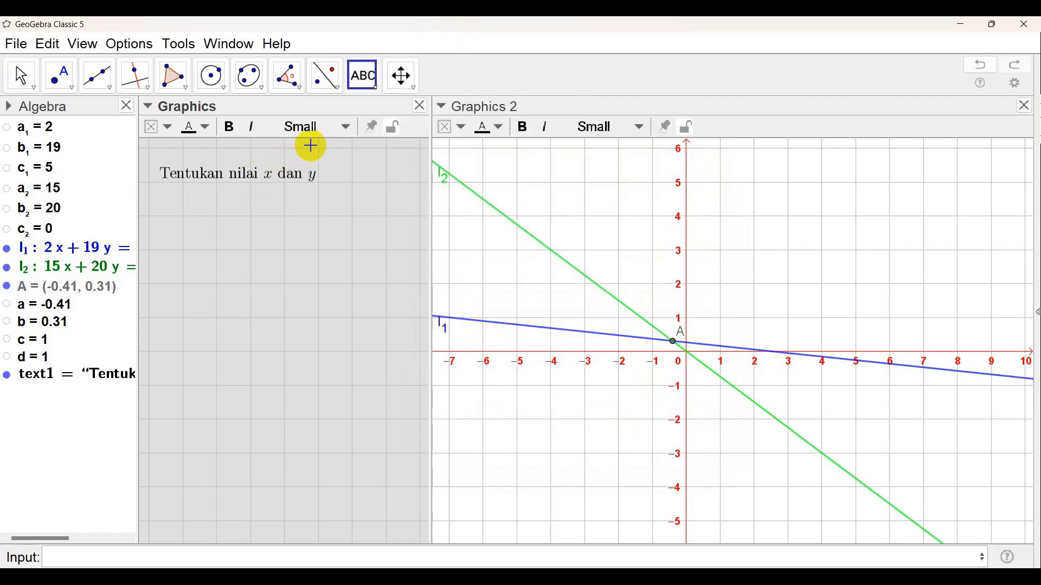
Step: Format the "Tentukan nilai x dan y" text as Medium size and bold
{"action": "left_click", "coordinate": [346, 128]}
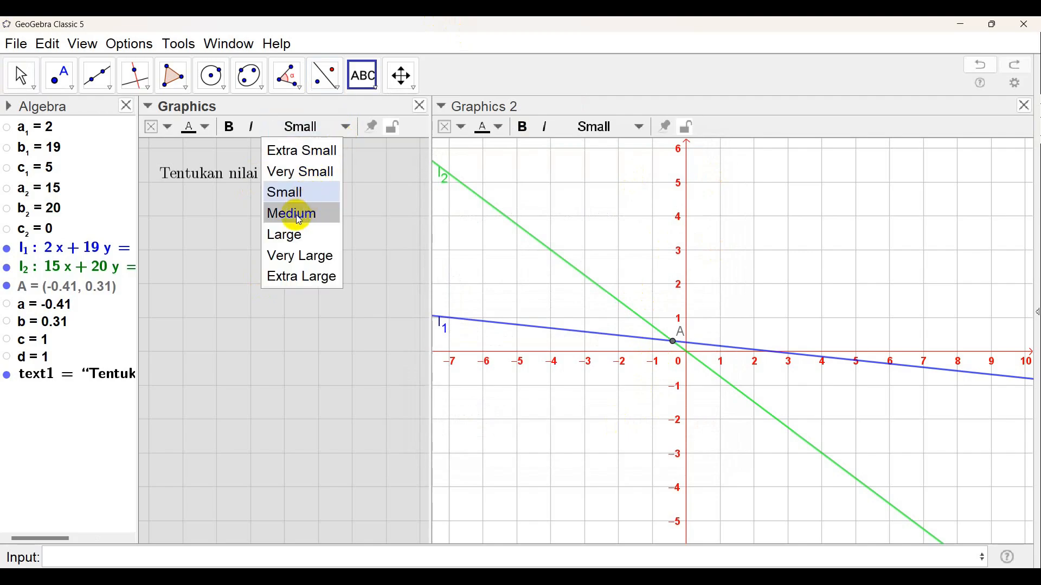
{"action": "left_click", "coordinate": [21, 76]}
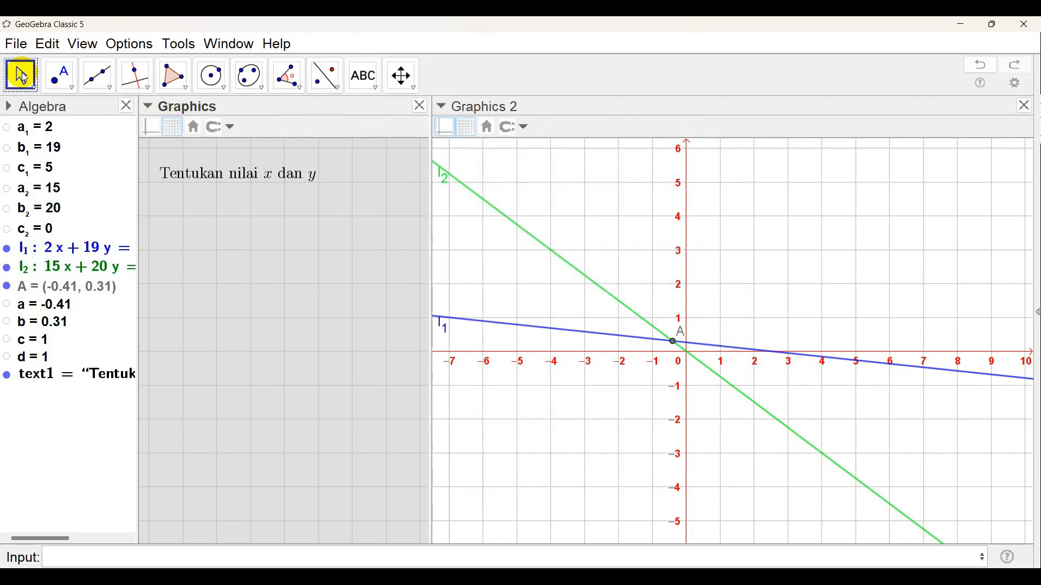
{"action": "left_click", "coordinate": [178, 178]}
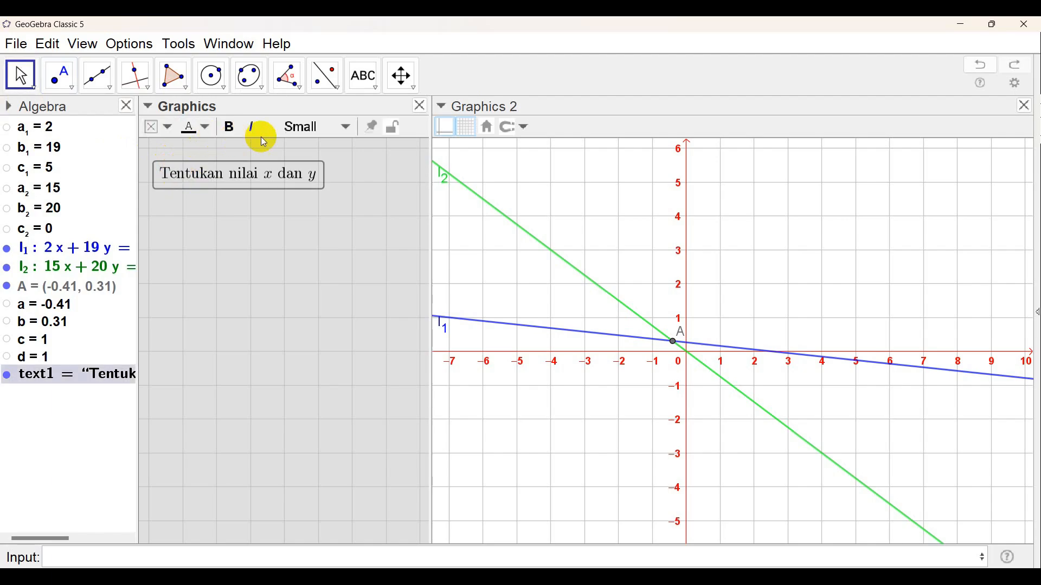
{"action": "left_click", "coordinate": [309, 132]}
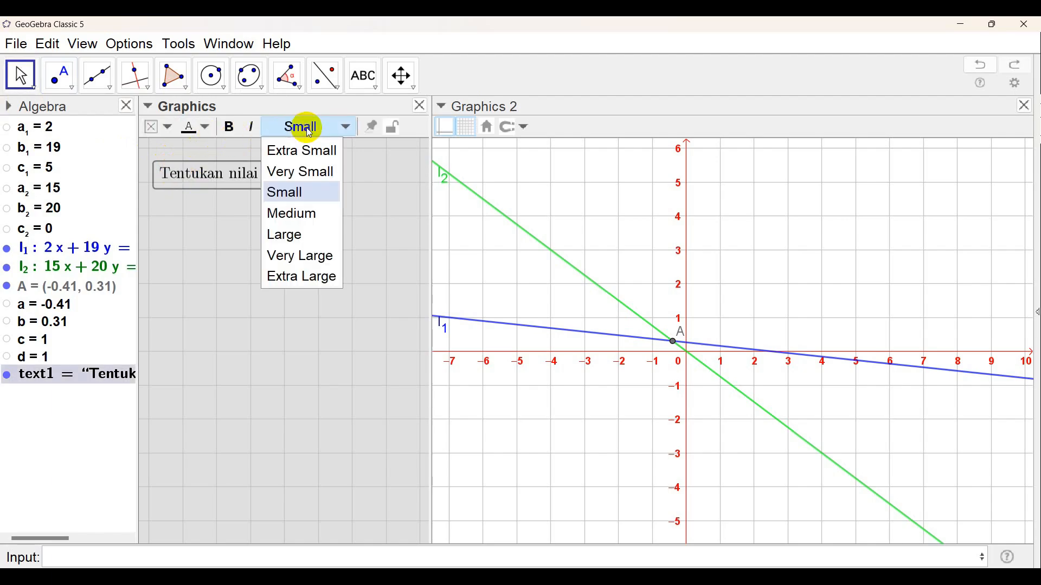
{"action": "left_click", "coordinate": [301, 209]}
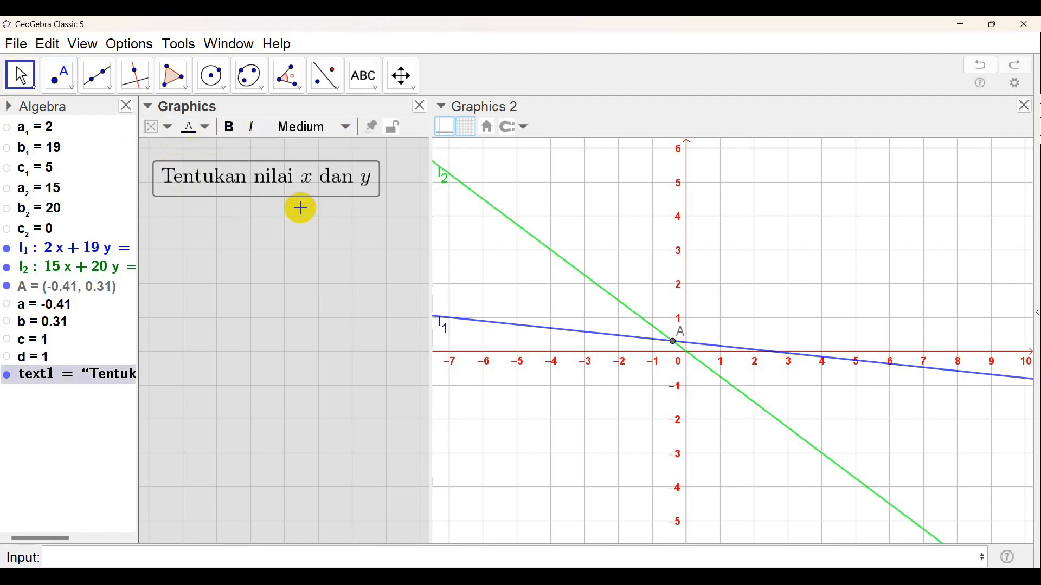
{"action": "left_click", "coordinate": [228, 128]}
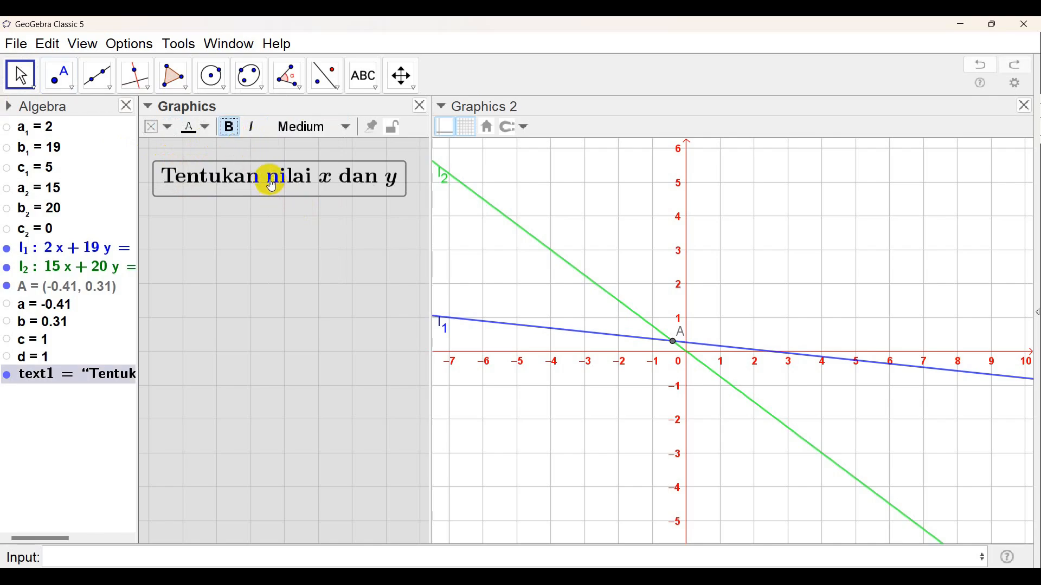
Step: Move the text slightly up and to the right, and widen the Graphics view so the whole text fits
{"action": "left_click_drag", "start_coordinate": [272, 185], "coordinate": [303, 171]}
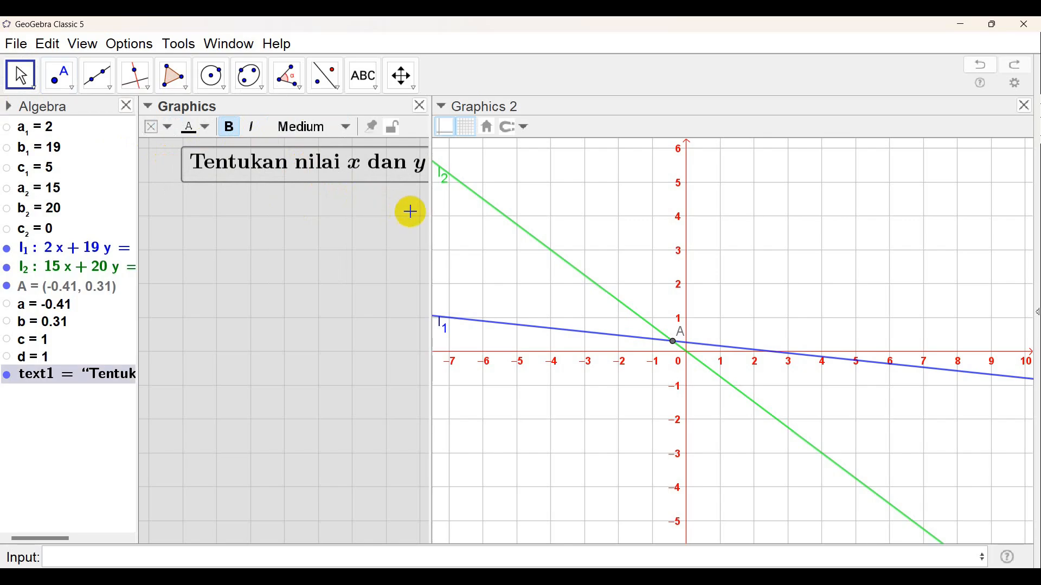
{"action": "left_click_drag", "start_coordinate": [431, 217], "coordinate": [451, 216]}
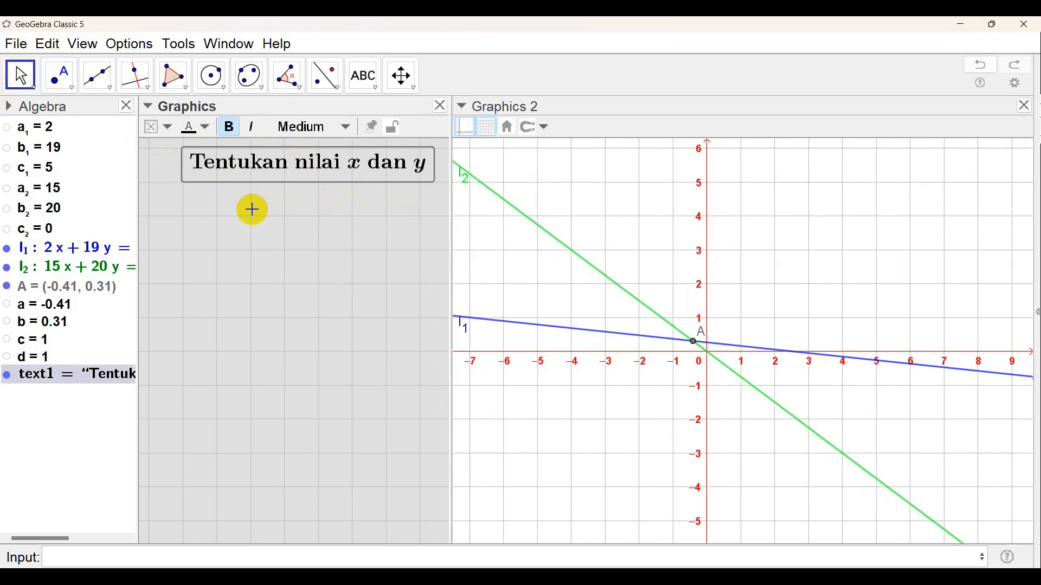
Step: Add a second LaTeX line "\text{dari sistem persamaan}" to the question text, separated from the first line by "\\"
{"action": "right_click", "coordinate": [286, 162]}
{"action": "left_click", "coordinate": [383, 349]}
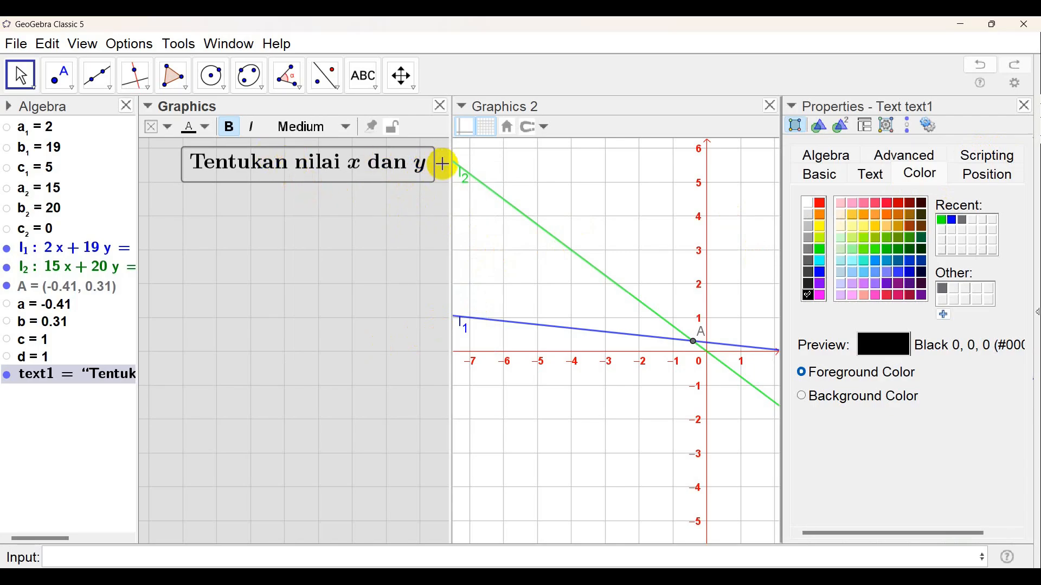
{"action": "right_click", "coordinate": [412, 168]}
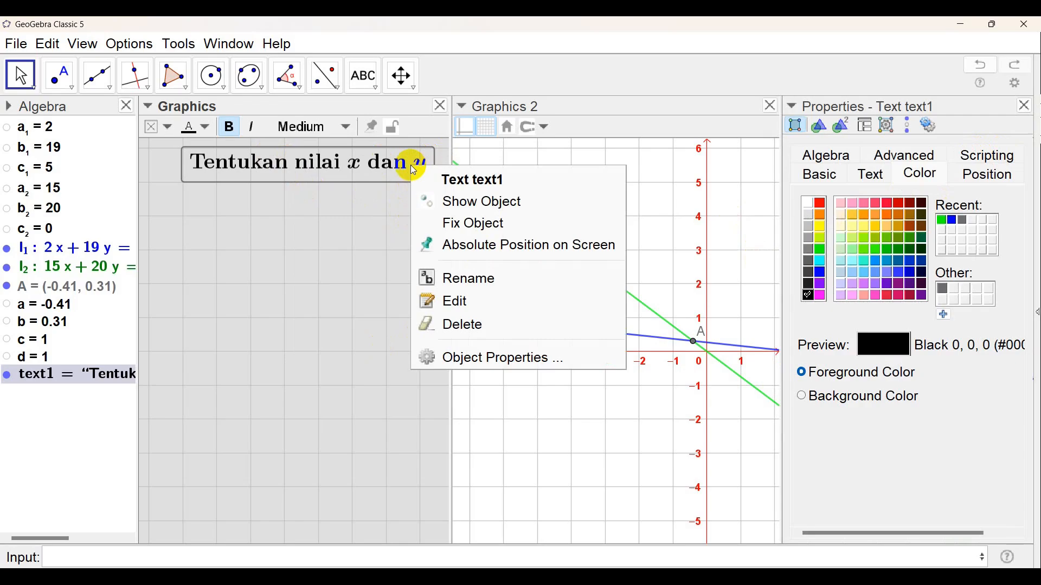
{"action": "right_click", "coordinate": [318, 161]}
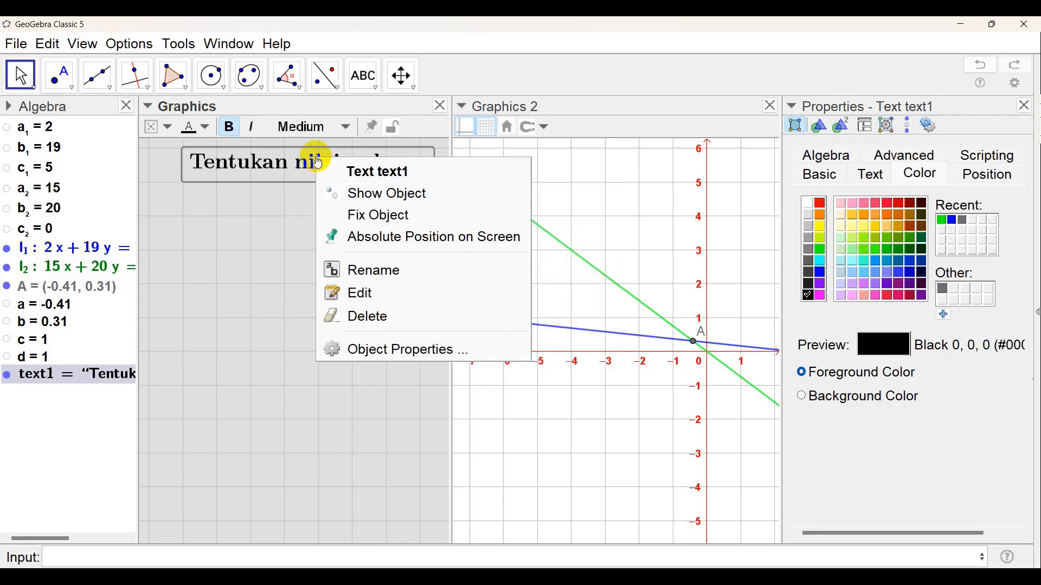
{"action": "left_click", "coordinate": [375, 293]}
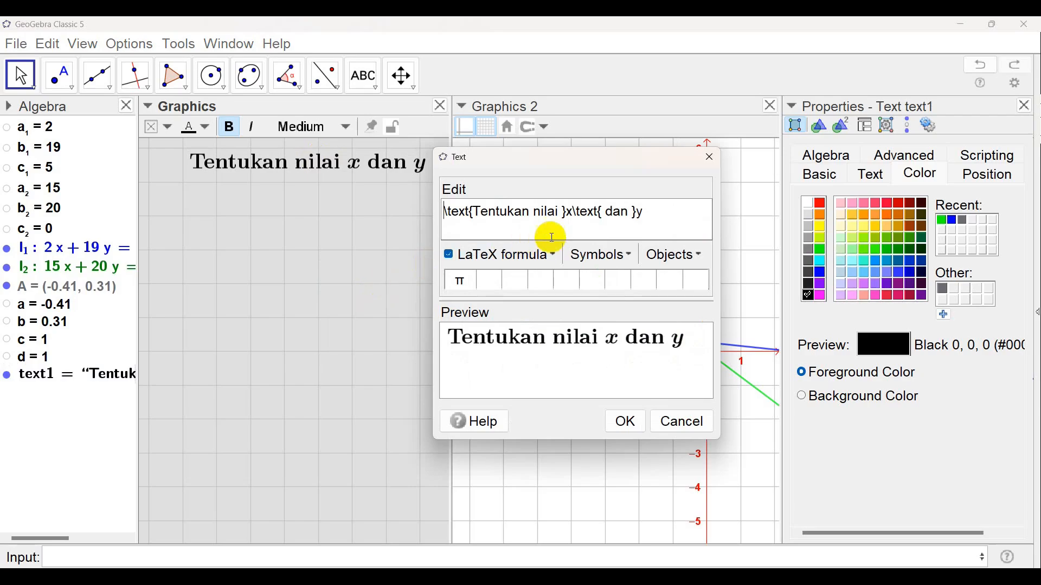
{"action": "left_click", "coordinate": [658, 216]}
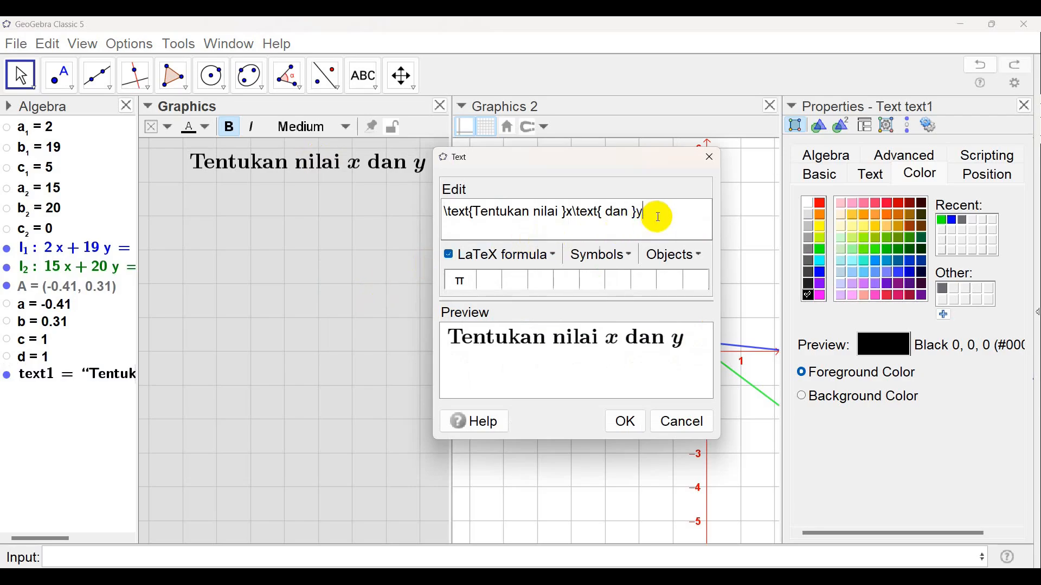
{"action": "type", "text": "\\\\"}
{"action": "key", "text": "Return"}
{"action": "type", "text": "\\te"}
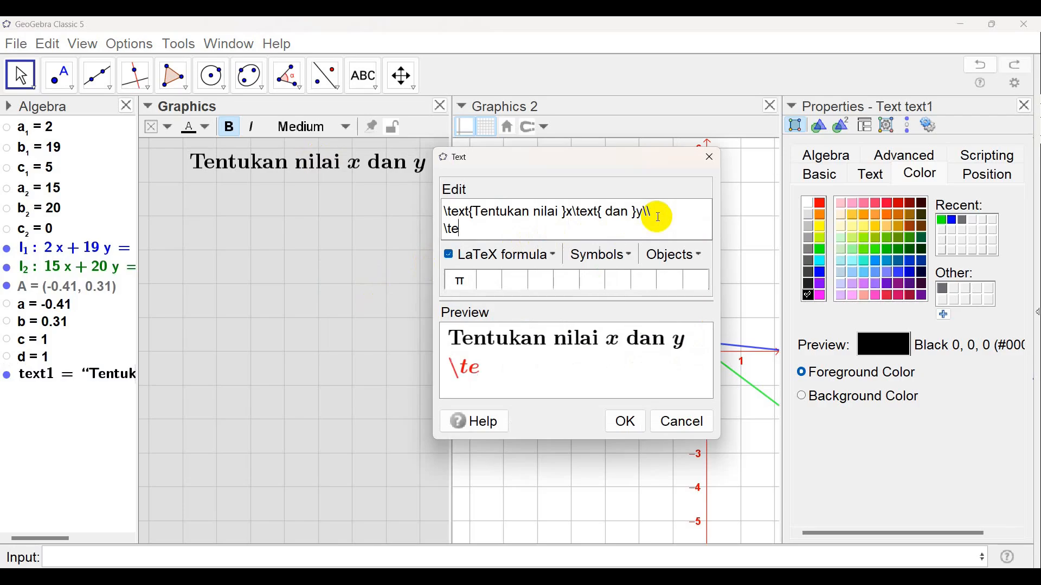
{"action": "type", "text": "xt{"}
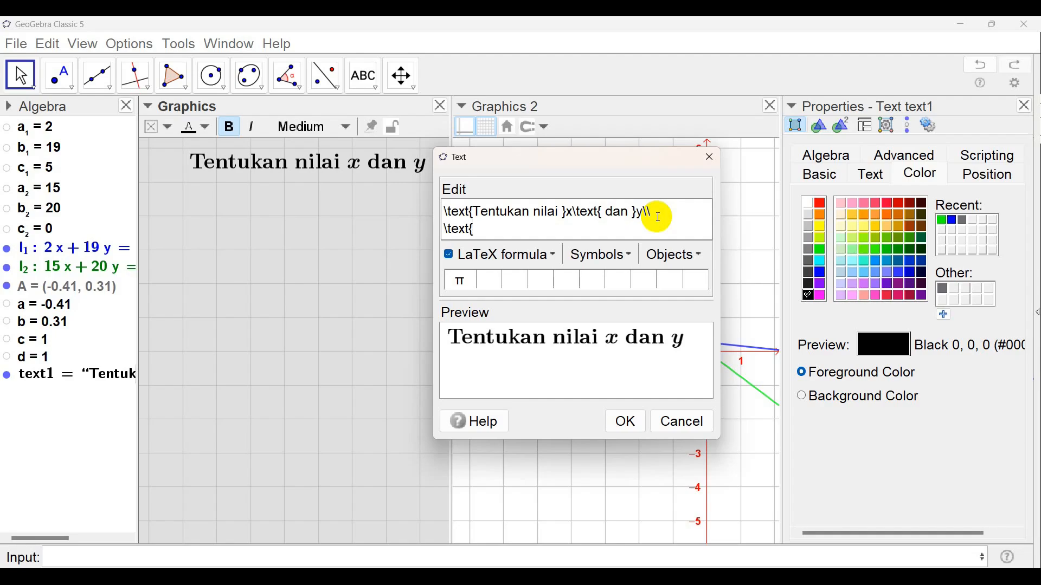
{"action": "type", "text": "dari p"}
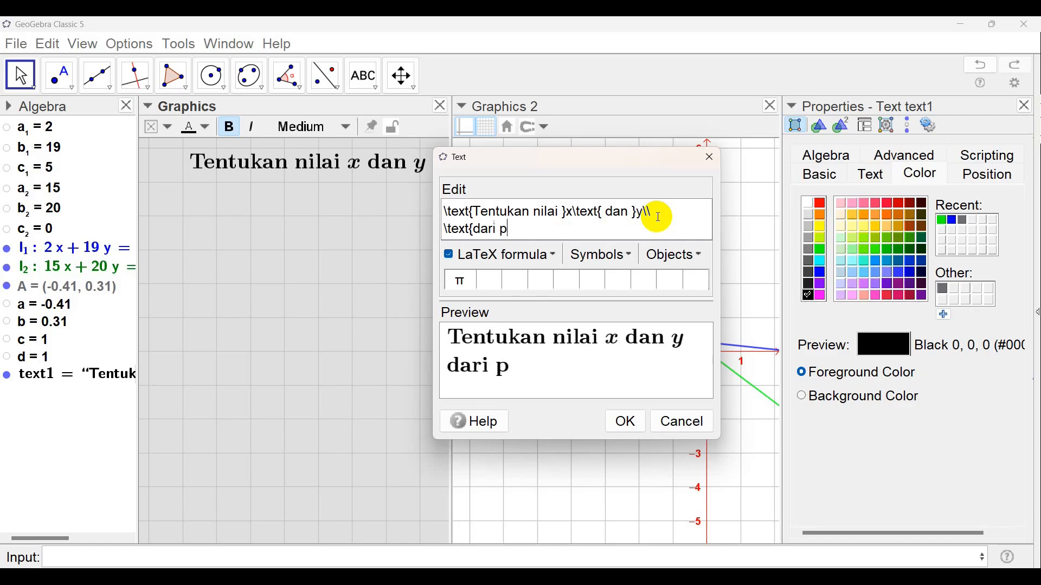
{"action": "key", "text": "BackSpace"}
{"action": "type", "text": "siste"}
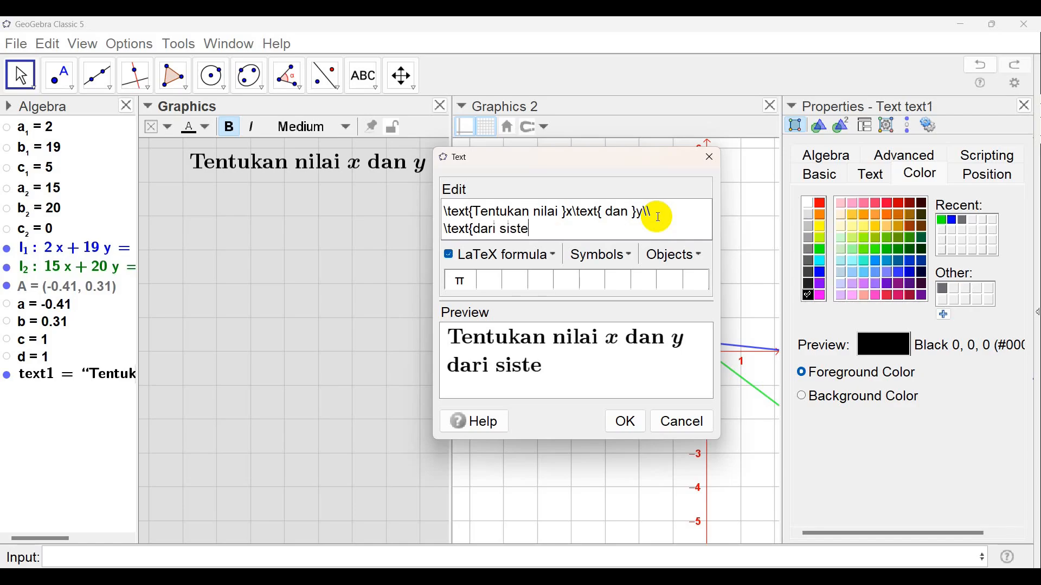
{"action": "type", "text": "m per"}
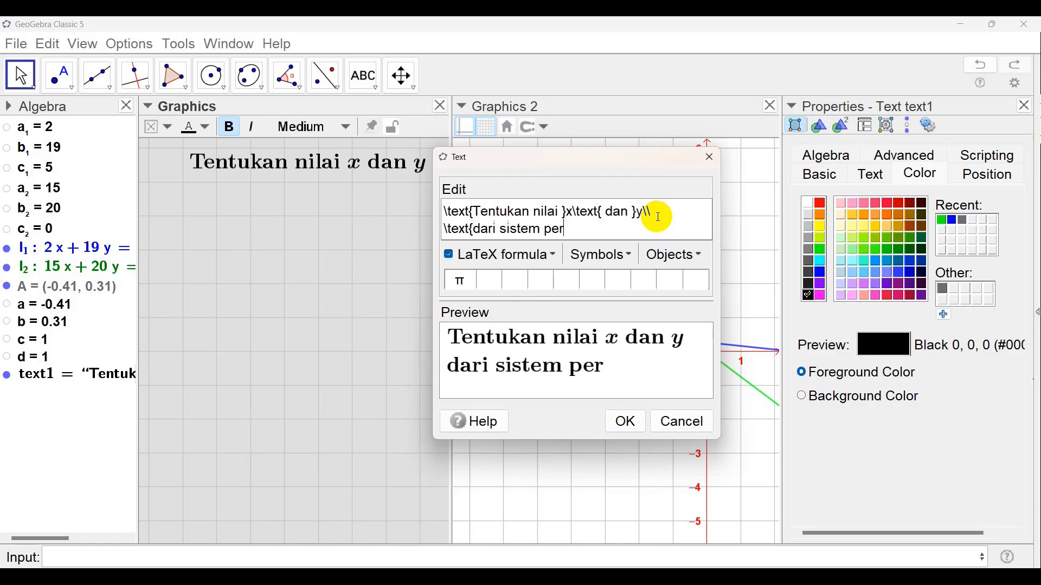
{"action": "type", "text": "samaan"}
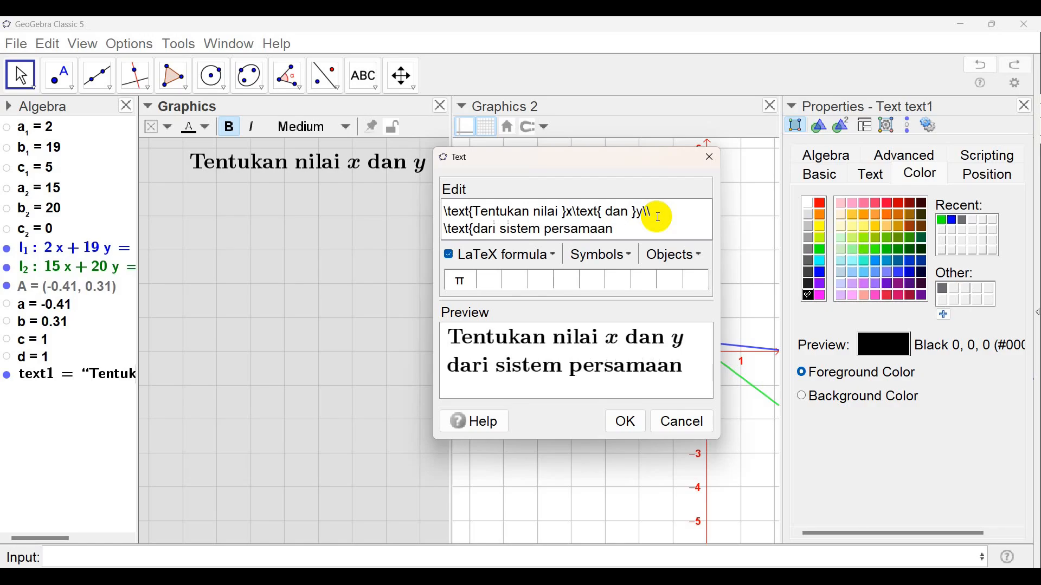
{"action": "type", "text": "}"}
{"action": "left_click", "coordinate": [629, 426]}
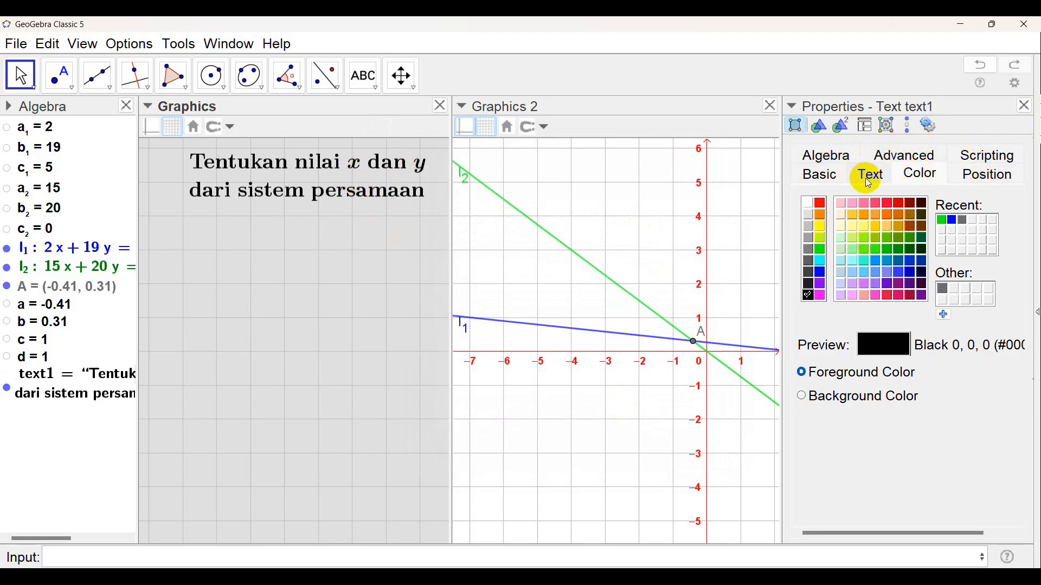
Step: Color the two-line question text red
{"action": "left_click", "coordinate": [919, 173]}
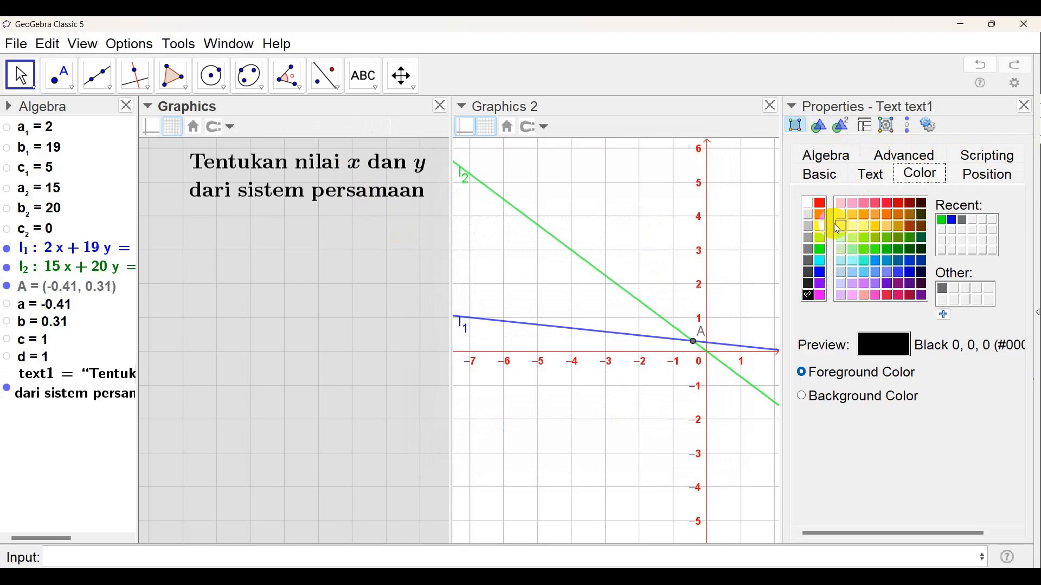
{"action": "left_click", "coordinate": [821, 205]}
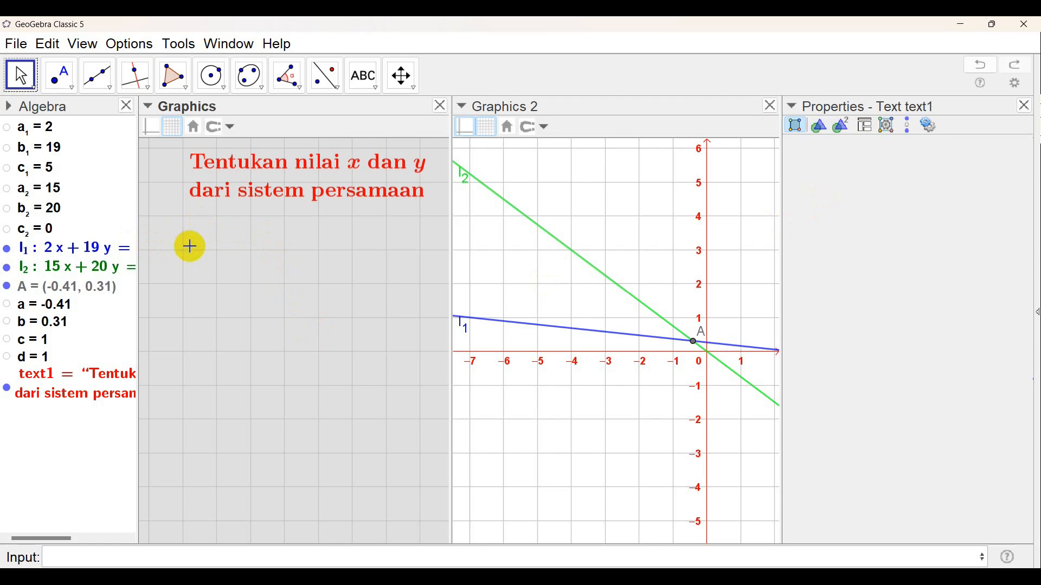
Step: Insert a LaTeX text linked to the object l_1 below the question text in the Graphics view
{"action": "left_click", "coordinate": [364, 76]}
{"action": "left_click", "coordinate": [367, 78]}
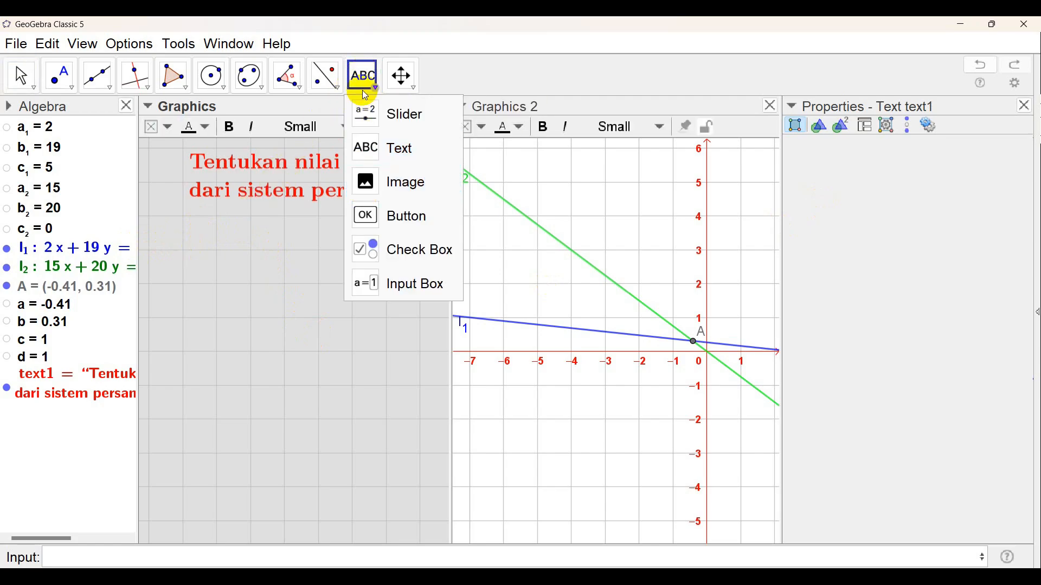
{"action": "left_click", "coordinate": [191, 223]}
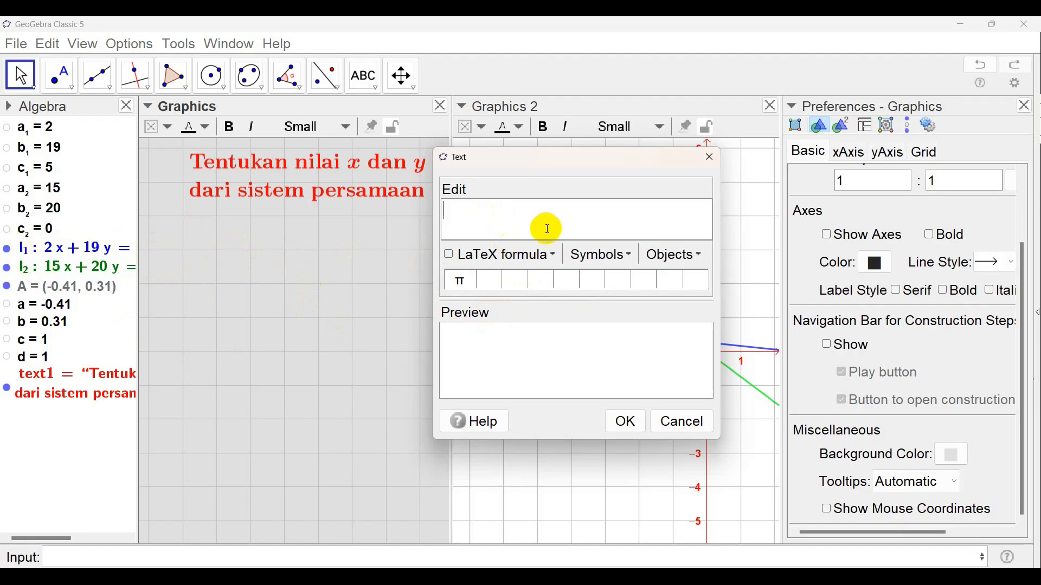
{"action": "left_click", "coordinate": [700, 260]}
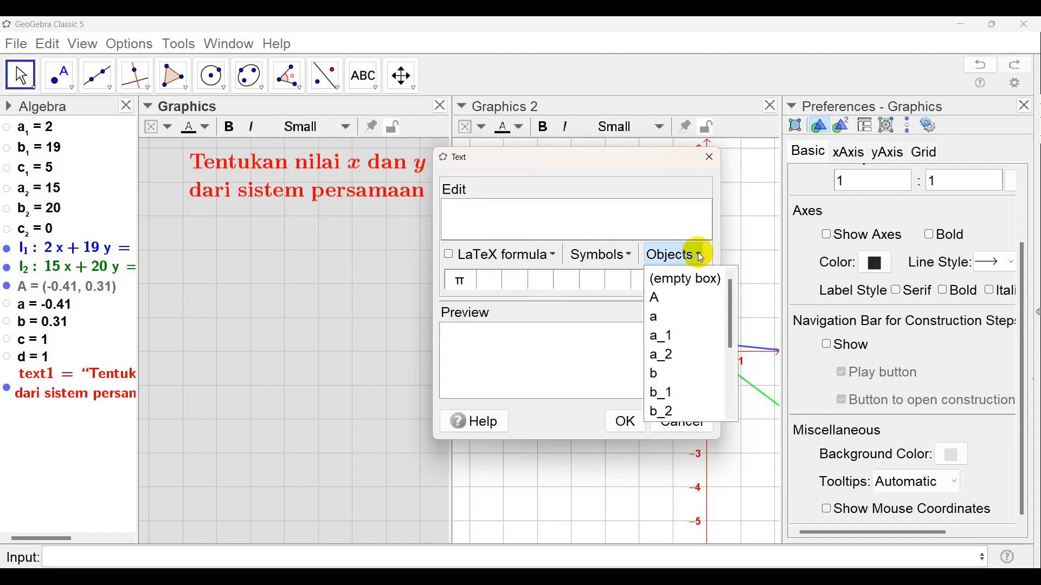
{"action": "left_click_drag", "start_coordinate": [727, 295], "coordinate": [725, 395]}
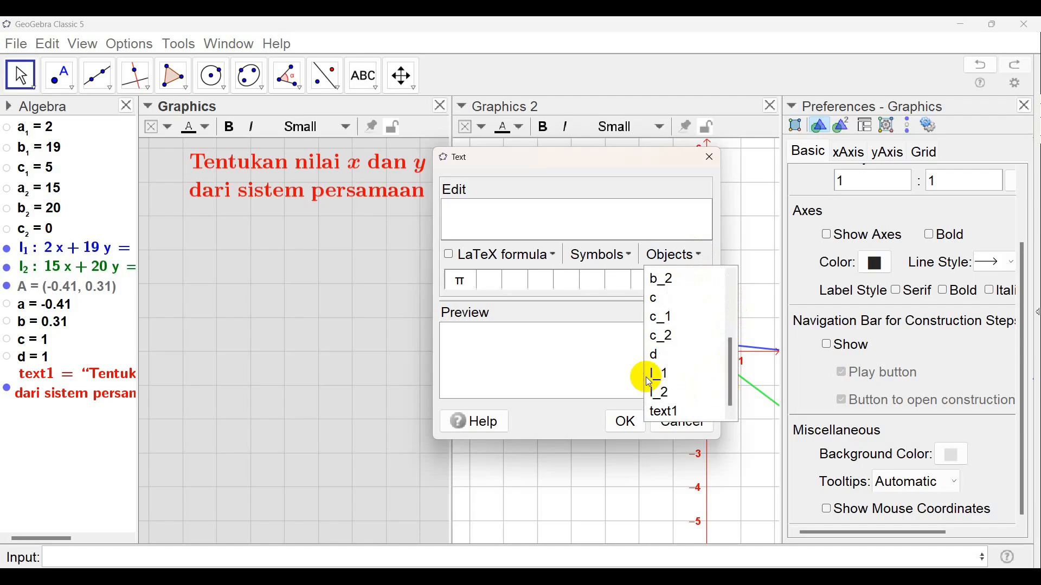
{"action": "left_click", "coordinate": [662, 374]}
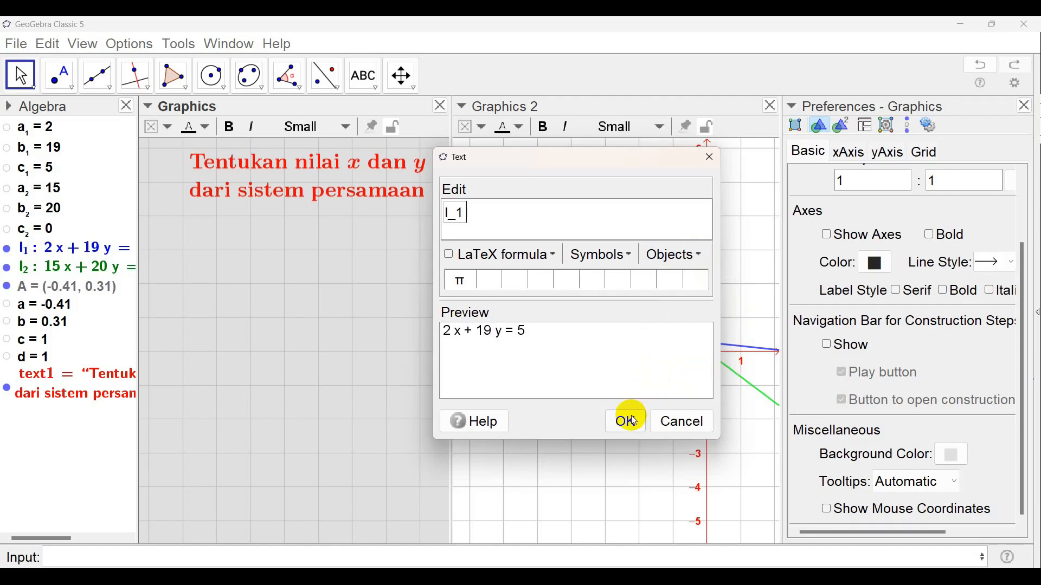
{"action": "left_click", "coordinate": [448, 255]}
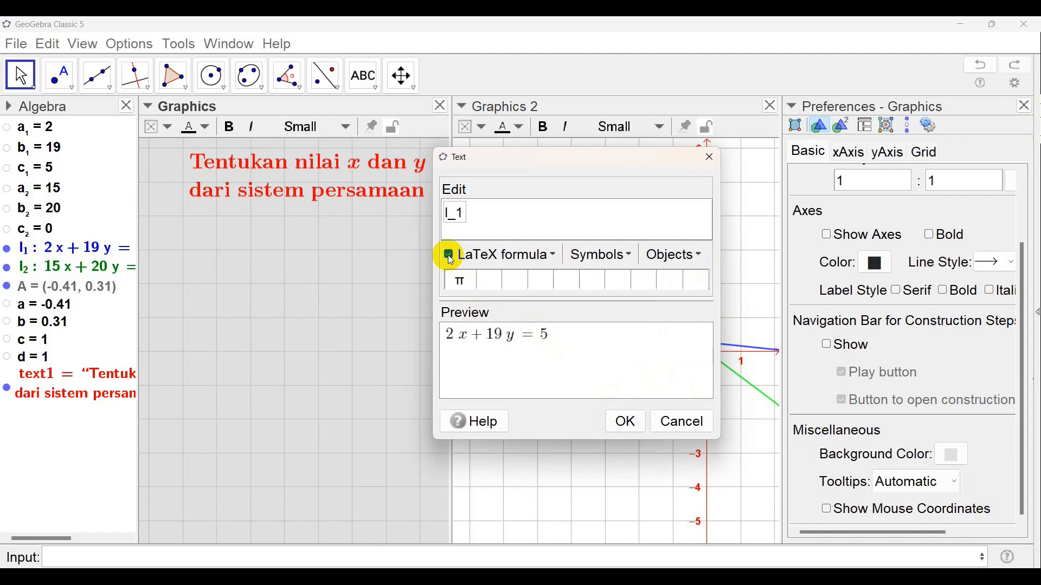
{"action": "left_click", "coordinate": [627, 425]}
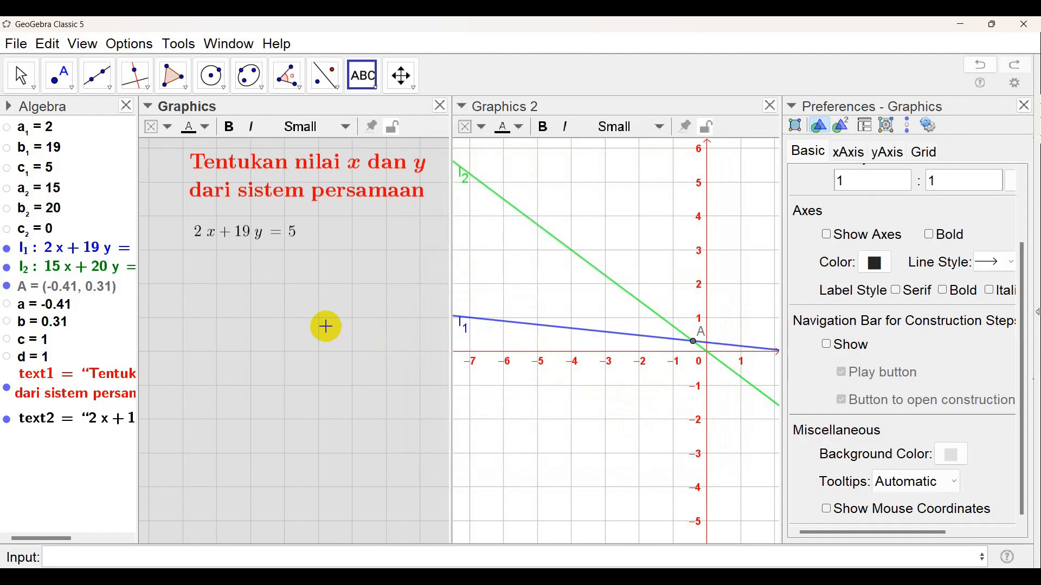
Step: Insert a second LaTeX text linked to the object l_2 just below the first equation
{"action": "left_click", "coordinate": [198, 267]}
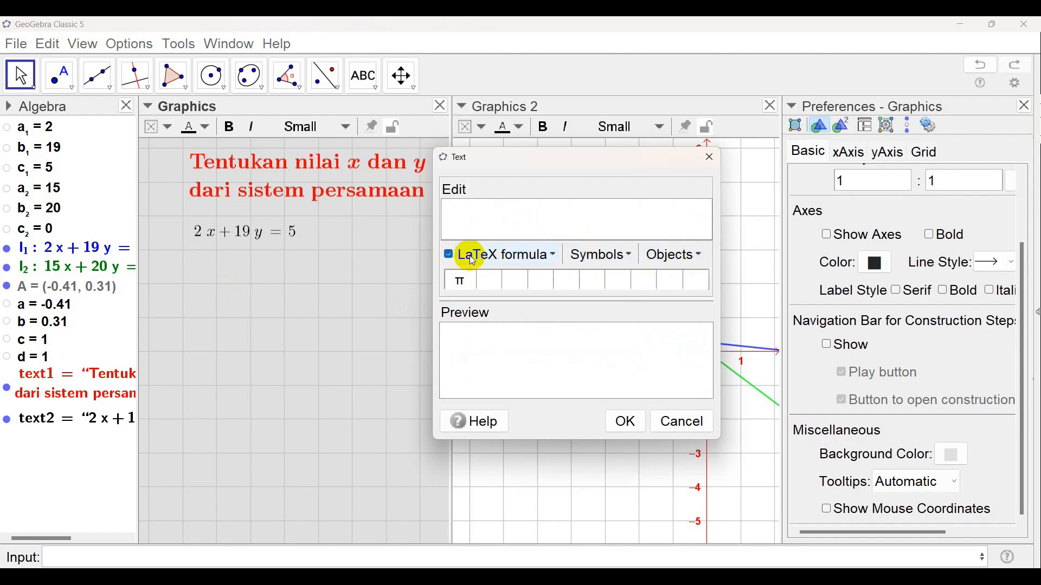
{"action": "left_click", "coordinate": [702, 257]}
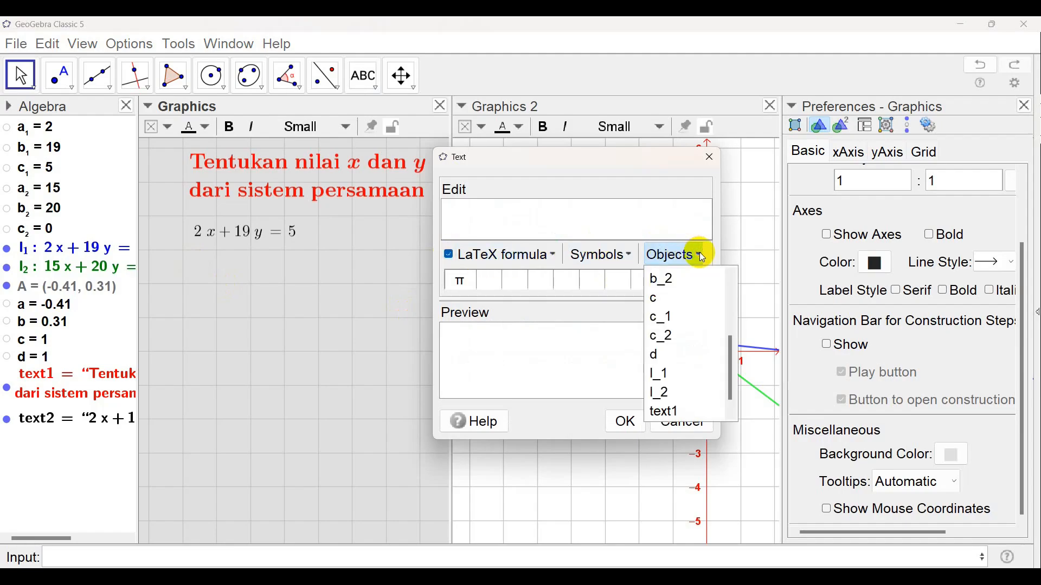
{"action": "left_click", "coordinate": [659, 393]}
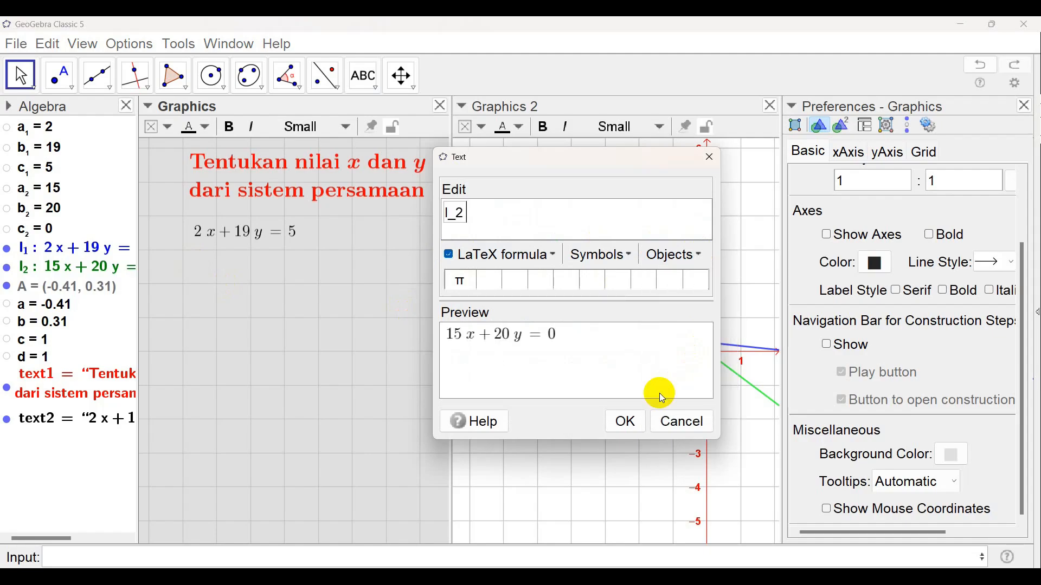
{"action": "left_click", "coordinate": [624, 424]}
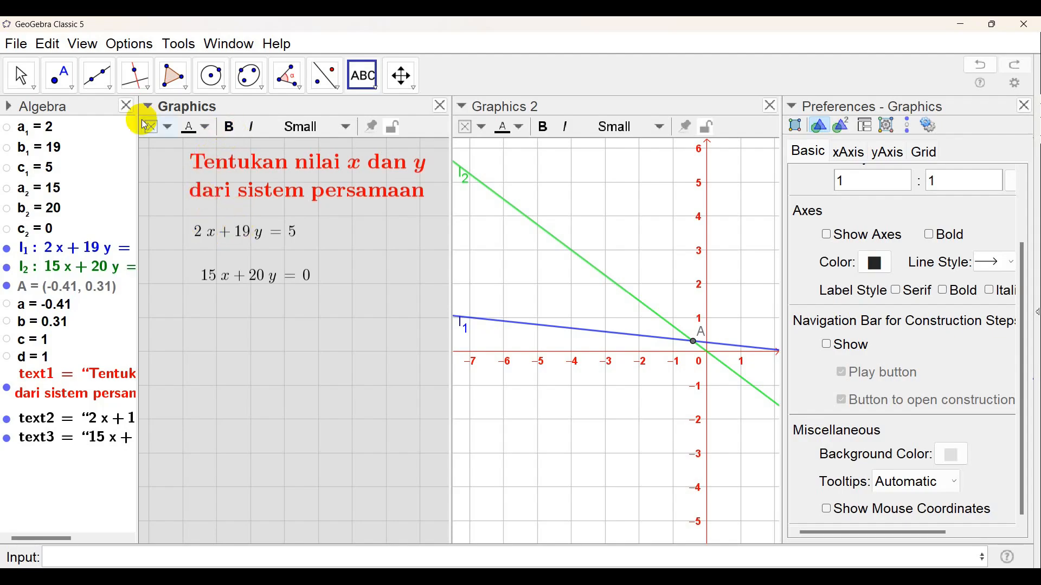
Step: Format both equation texts together as Medium size and bold
{"action": "left_click", "coordinate": [19, 75]}
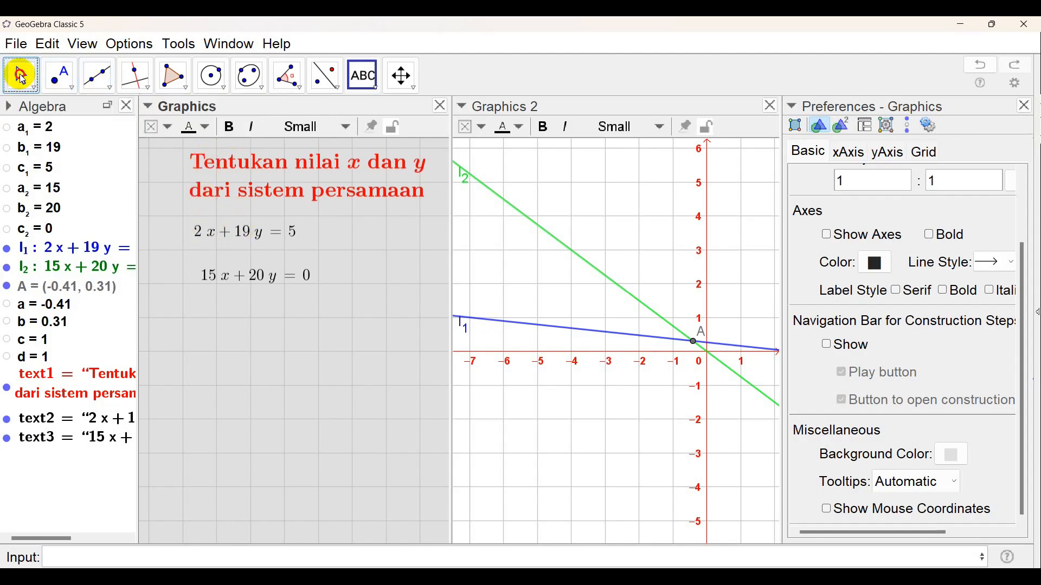
{"action": "left_click", "coordinate": [232, 230]}
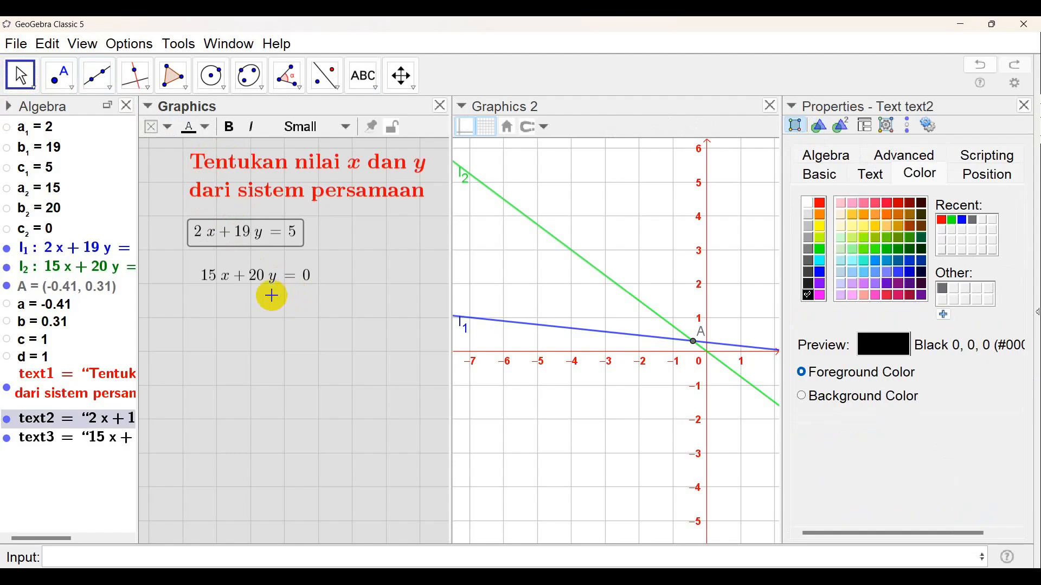
{"action": "left_click", "coordinate": [239, 276], "text": "ctrl"}
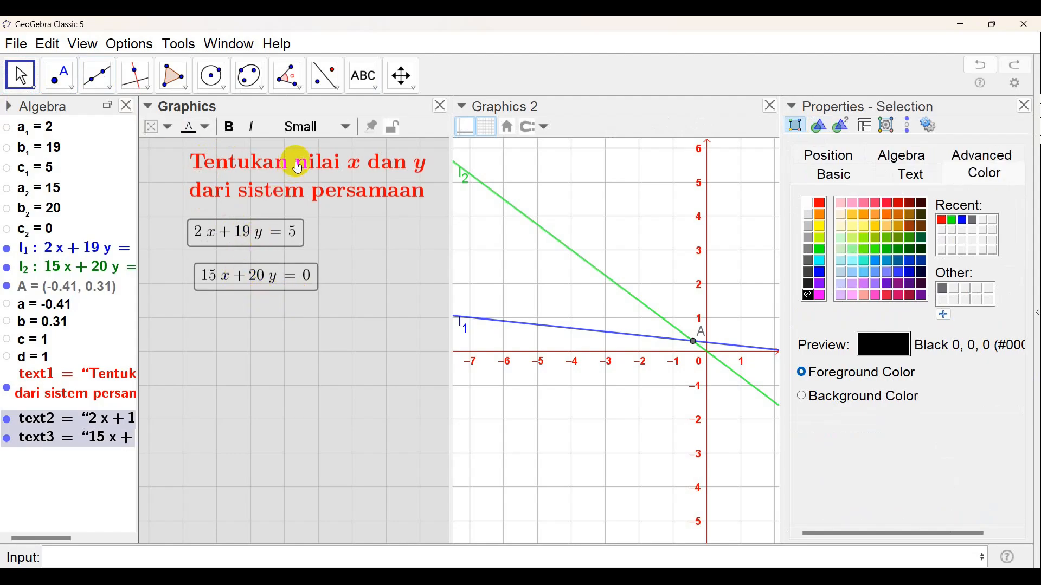
{"action": "left_click", "coordinate": [300, 127]}
{"action": "left_click", "coordinate": [293, 212]}
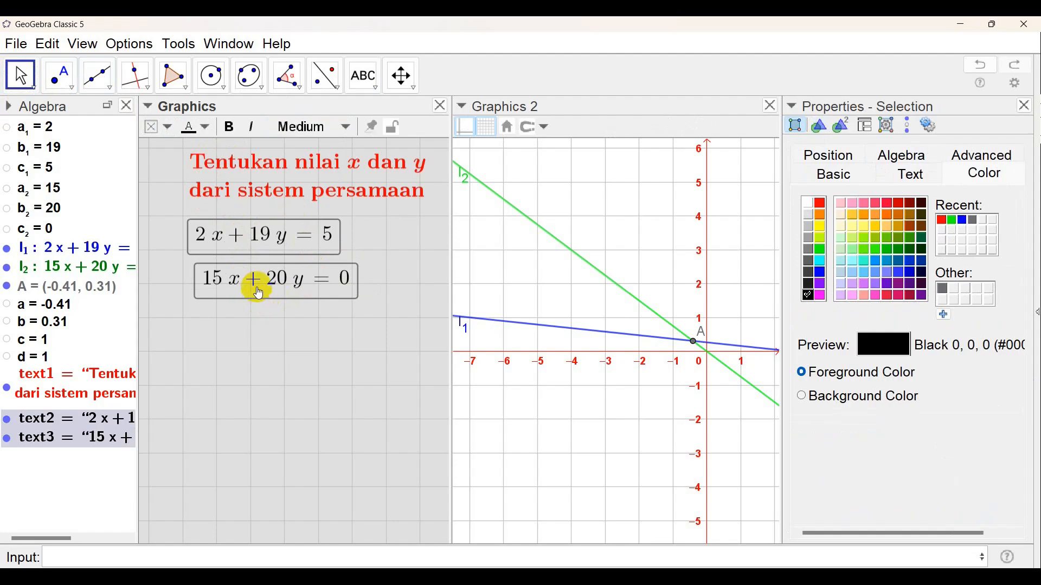
{"action": "left_click", "coordinate": [229, 129]}
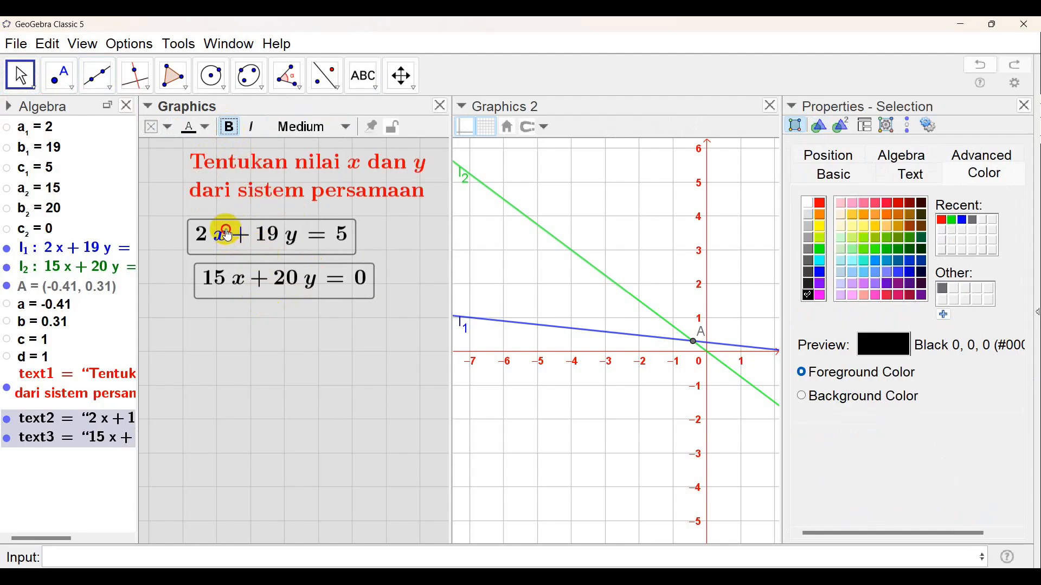
Step: Move the two equation texts so they align with each other at the left, closely stacked below the question text
{"action": "left_click_drag", "start_coordinate": [227, 231], "coordinate": [227, 228]}
{"action": "left_click", "coordinate": [223, 318]}
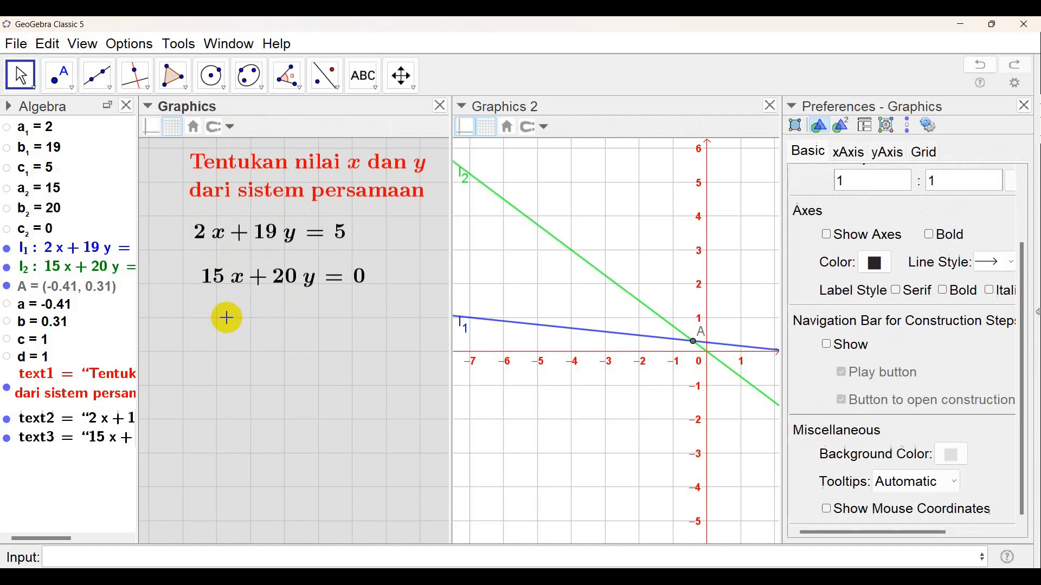
{"action": "left_click", "coordinate": [219, 236]}
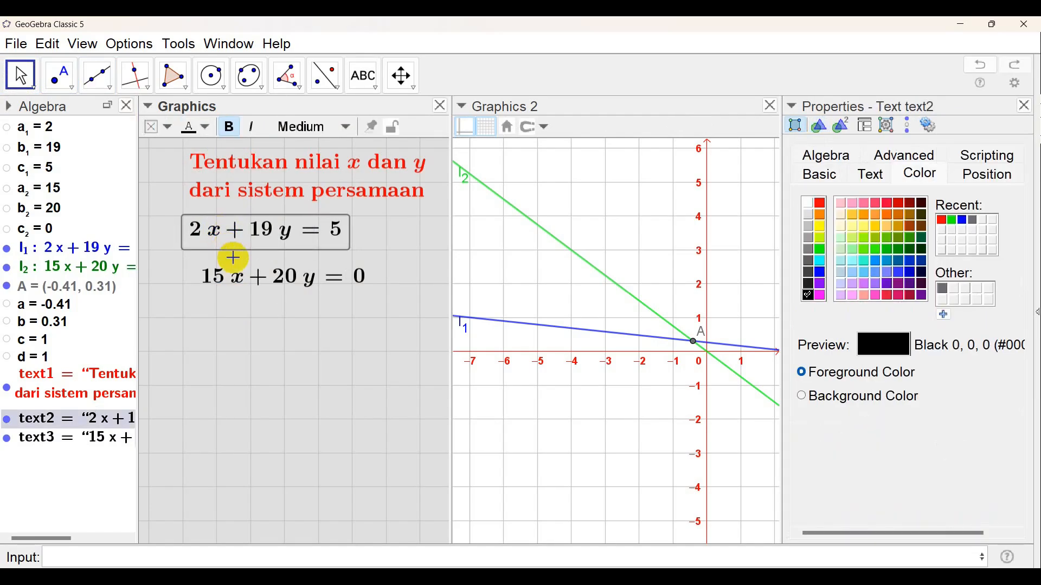
{"action": "left_click_drag", "start_coordinate": [232, 274], "coordinate": [227, 269]}
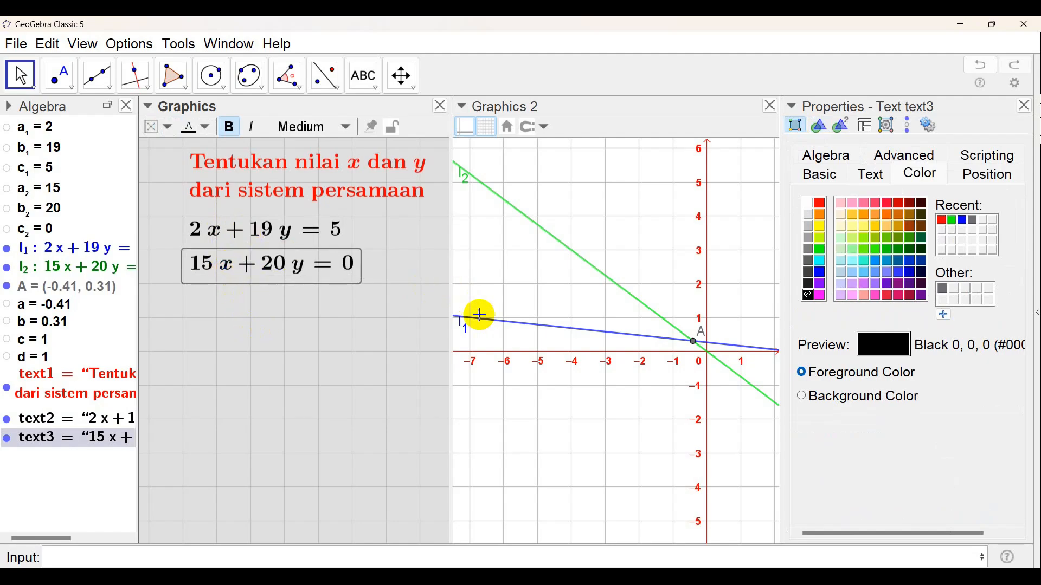
Step: Color the first equation text blue and the second equation text green to match their lines
{"action": "left_click", "coordinate": [250, 229]}
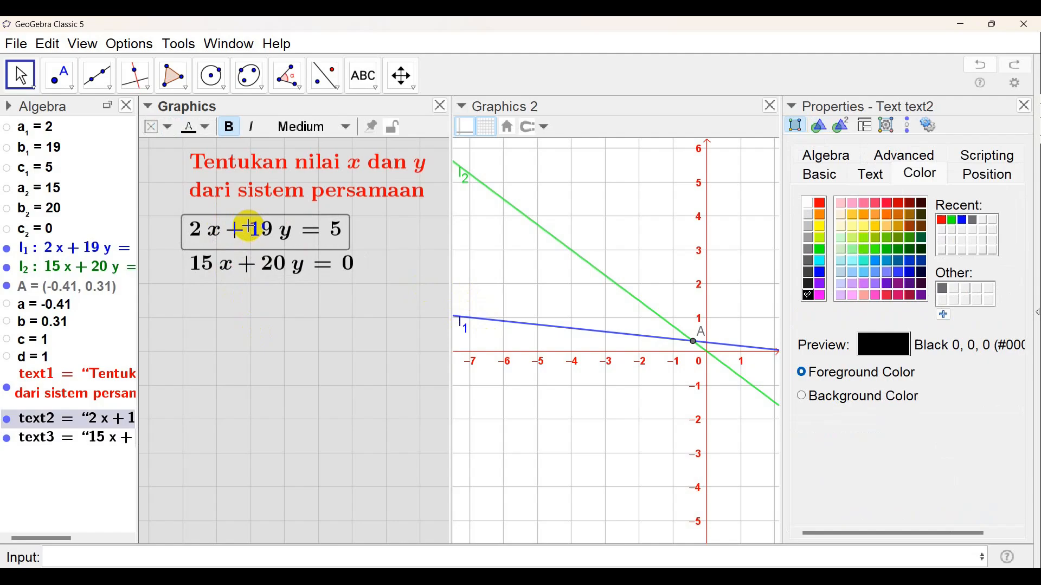
{"action": "right_click", "coordinate": [251, 236]}
{"action": "left_click", "coordinate": [226, 229]}
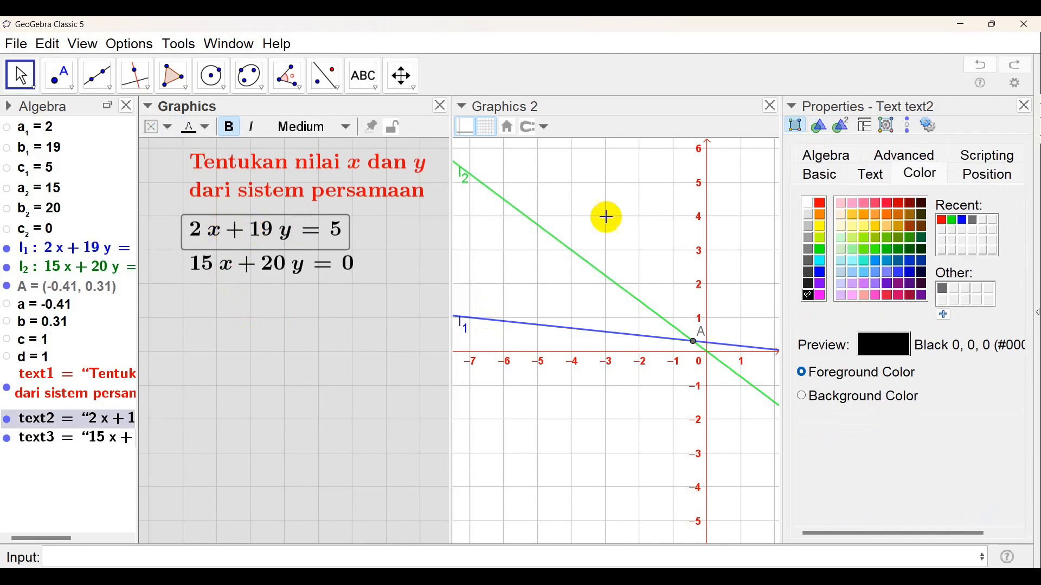
{"action": "left_click", "coordinate": [961, 220]}
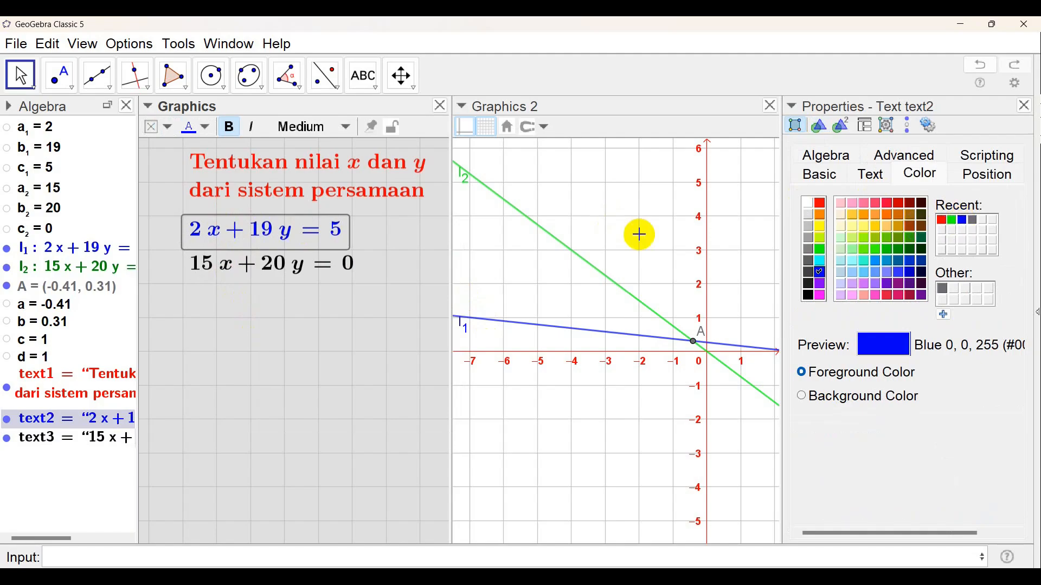
{"action": "left_click", "coordinate": [225, 265]}
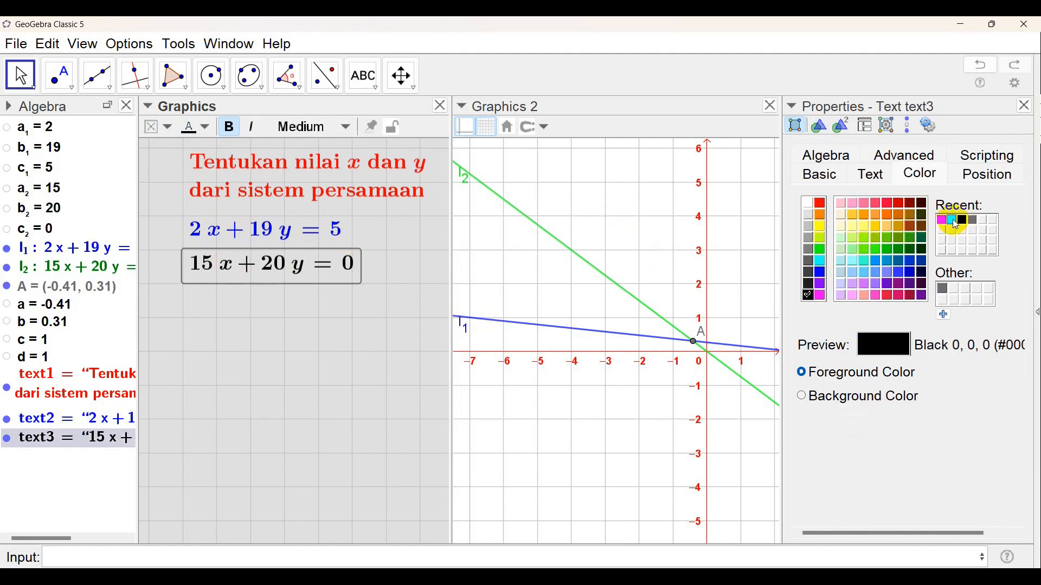
{"action": "left_click", "coordinate": [953, 221]}
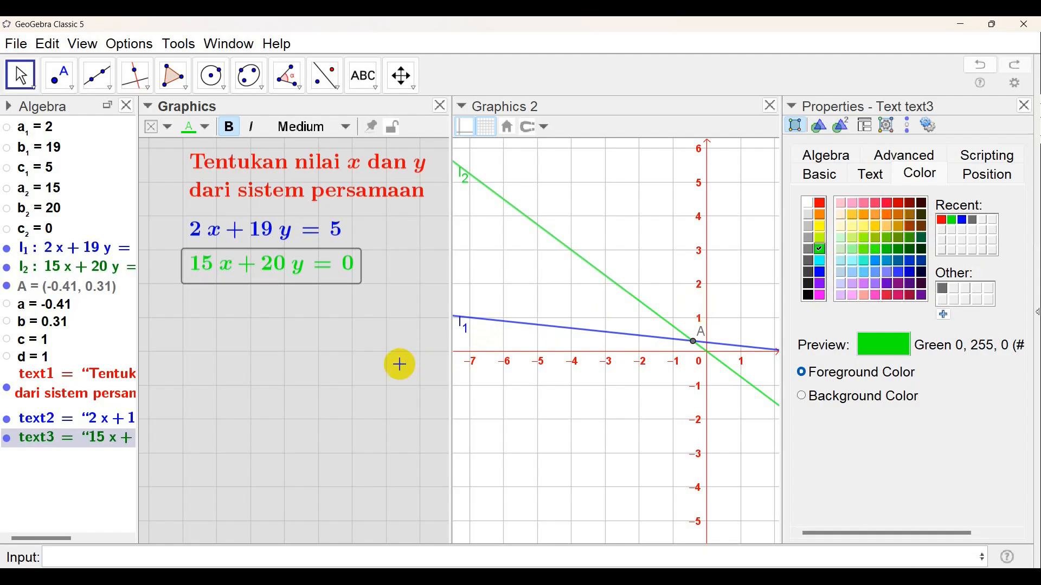
{"action": "left_click", "coordinate": [1023, 107]}
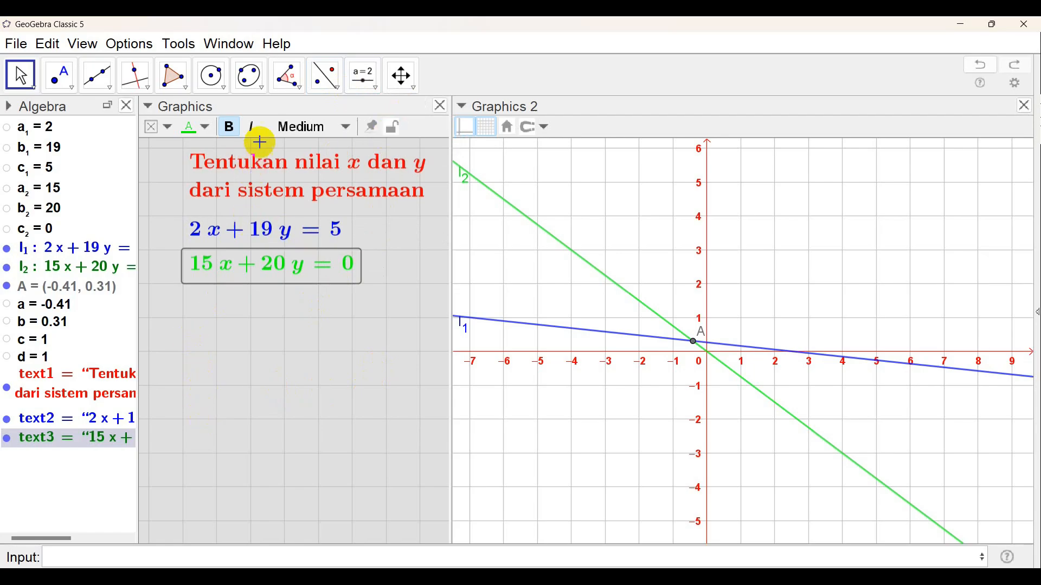
Step: Insert an input box captioned "x=" and linked to c = 1 below the two equations in the Graphics view
{"action": "left_click", "coordinate": [377, 87]}
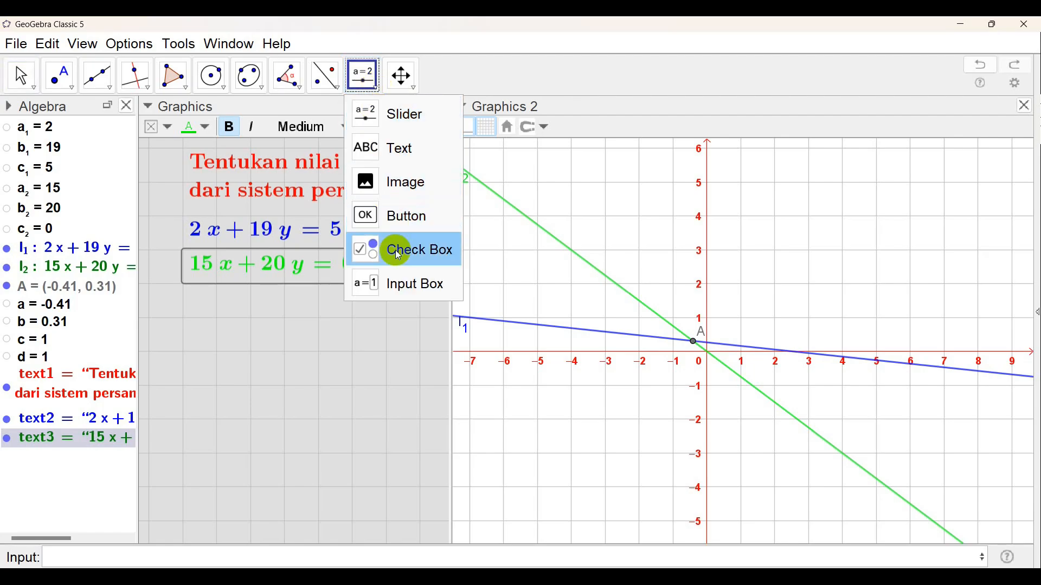
{"action": "left_click", "coordinate": [409, 287]}
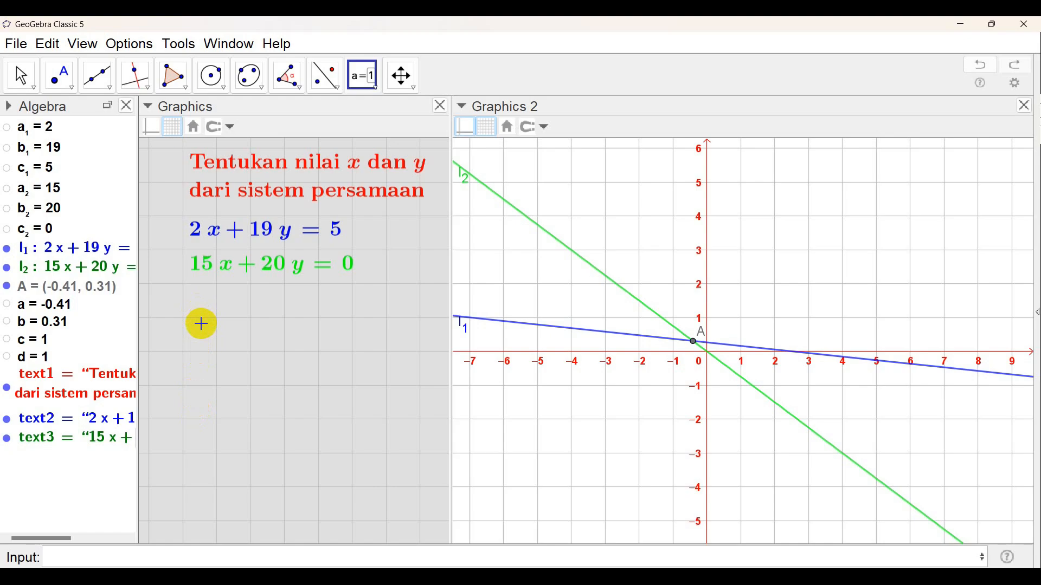
{"action": "left_click", "coordinate": [200, 324]}
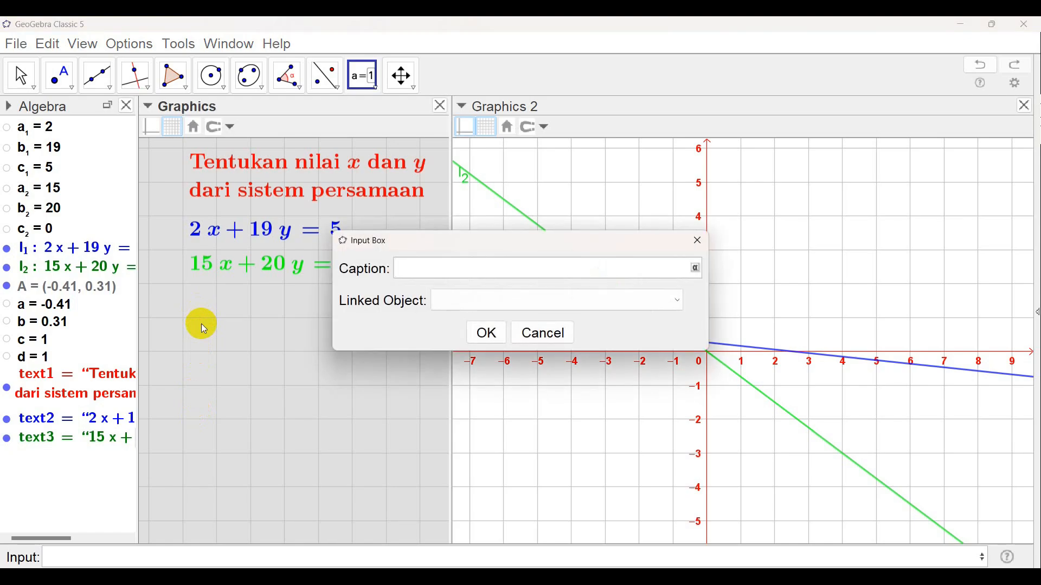
{"action": "type", "text": "x="}
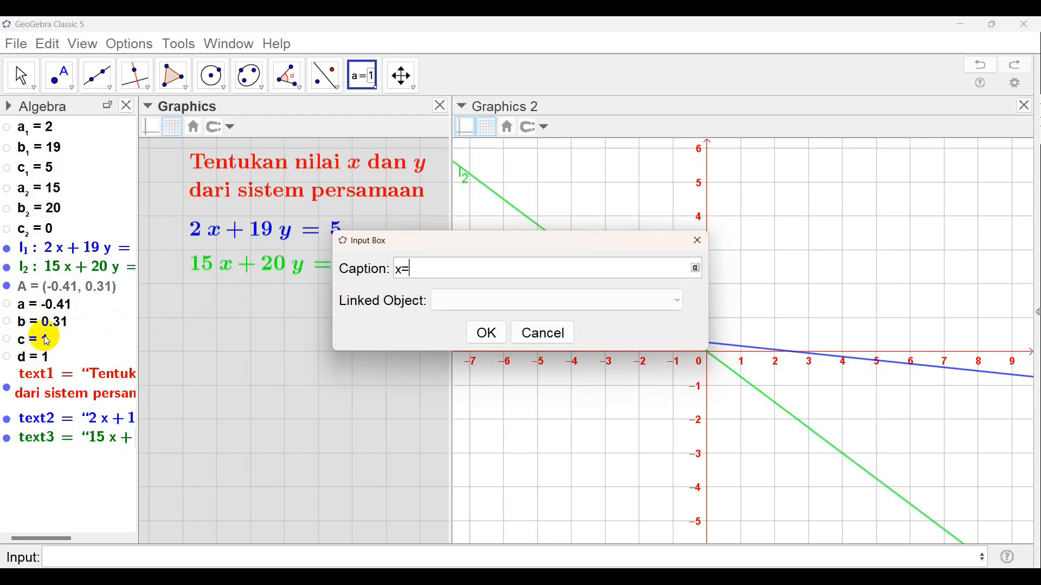
{"action": "left_click", "coordinate": [676, 299]}
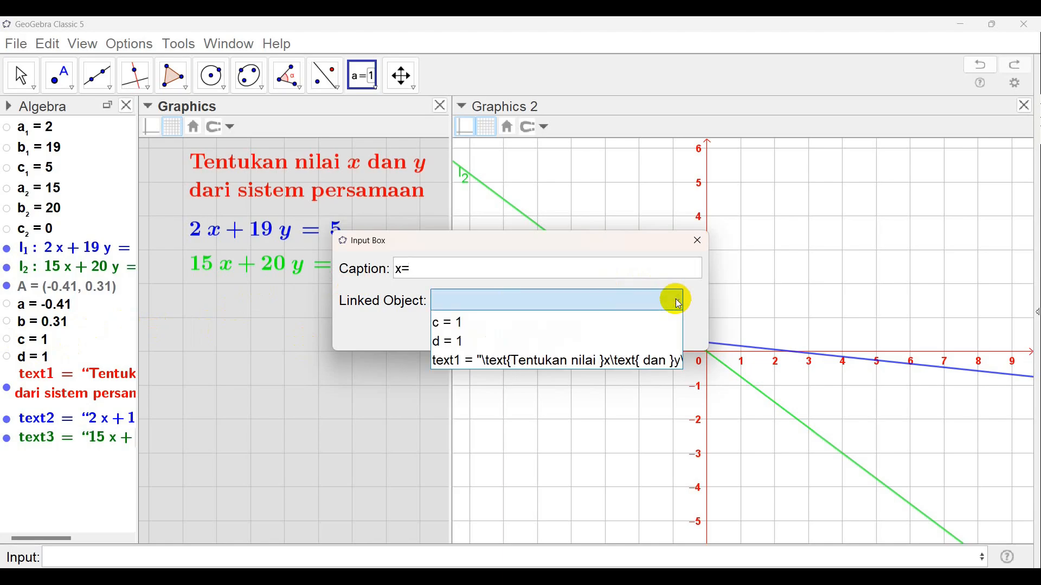
{"action": "left_click", "coordinate": [477, 324]}
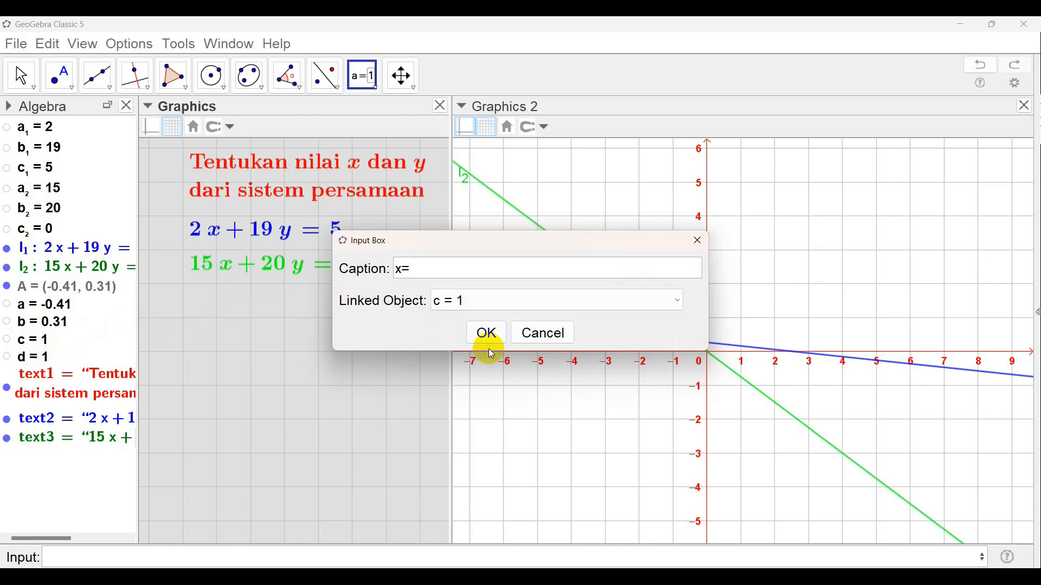
{"action": "left_click", "coordinate": [486, 333]}
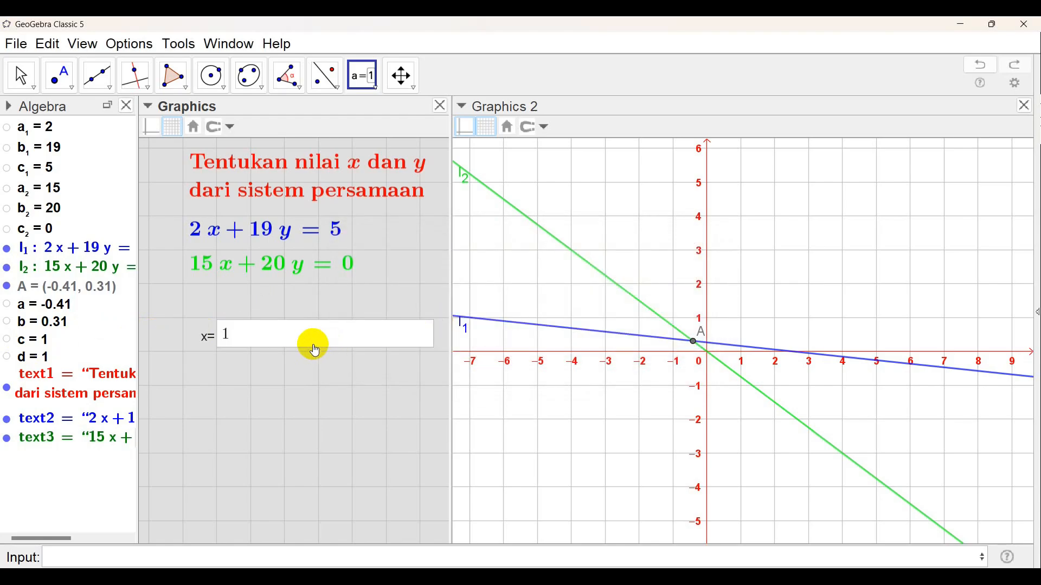
Step: Set the length of the "x=" input box to 4 in its object properties
{"action": "right_click", "coordinate": [281, 338]}
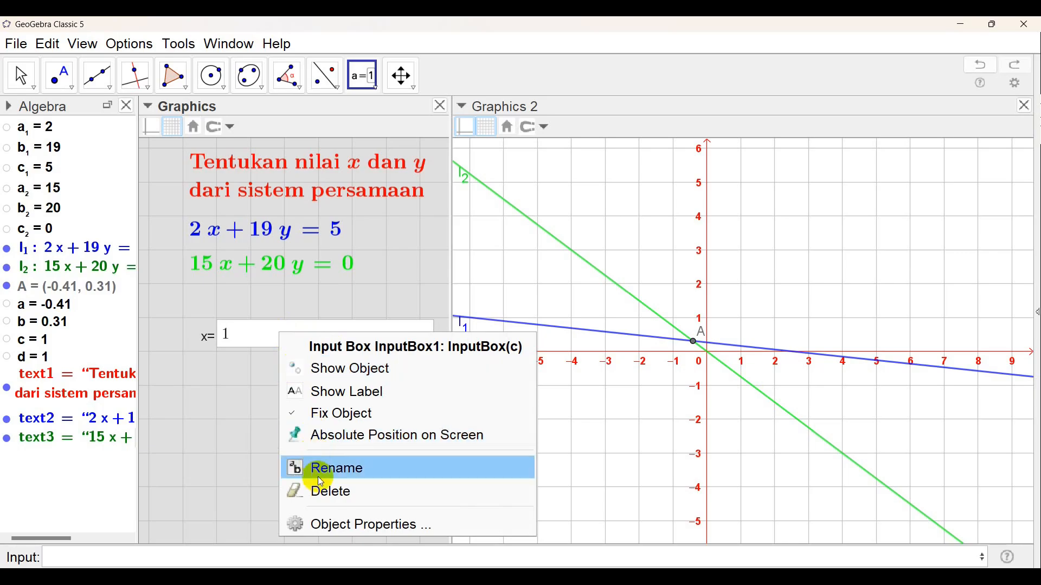
{"action": "left_click", "coordinate": [332, 525]}
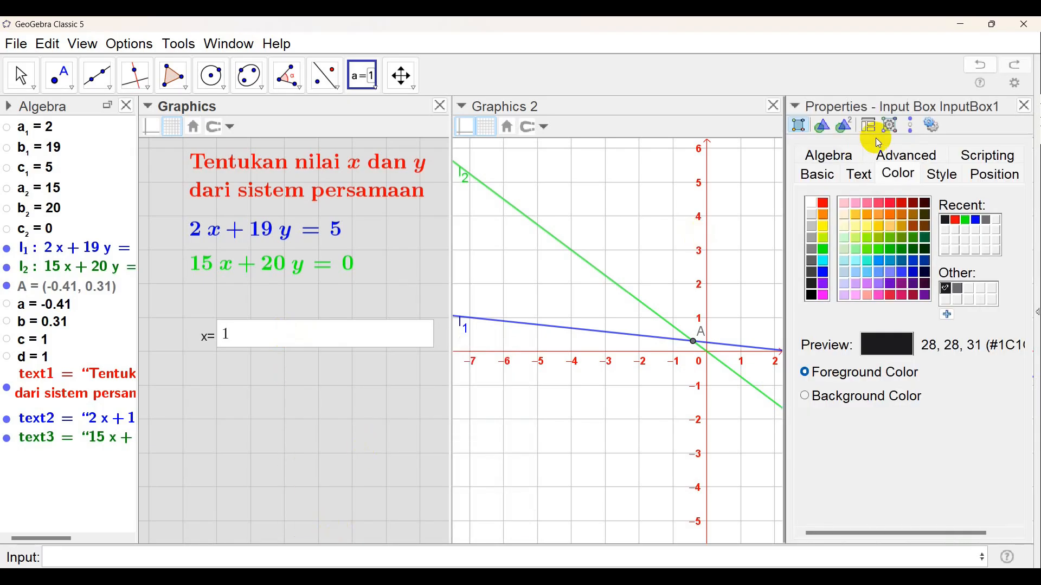
{"action": "left_click", "coordinate": [938, 176]}
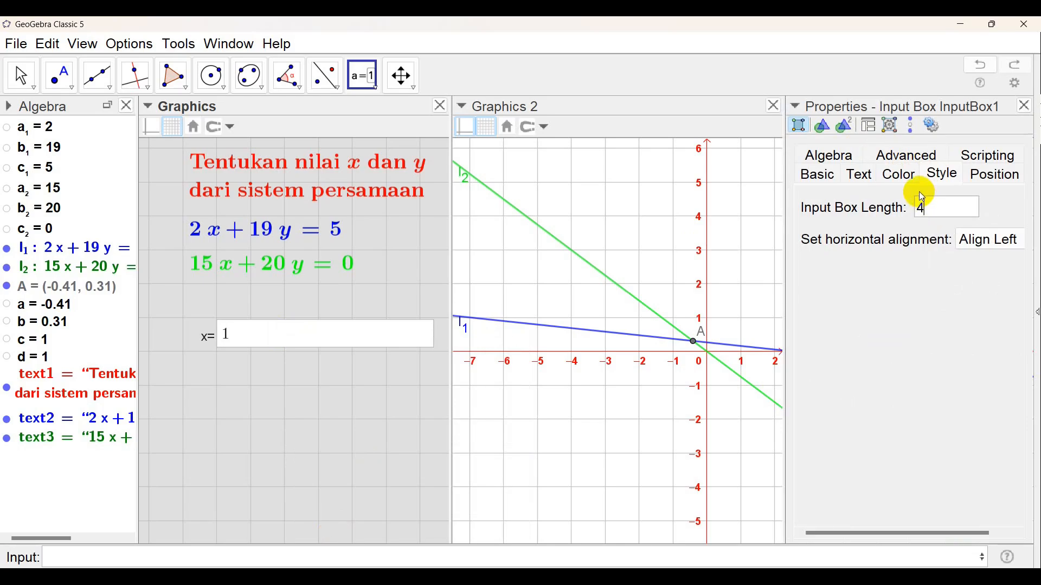
{"action": "key", "text": "Return"}
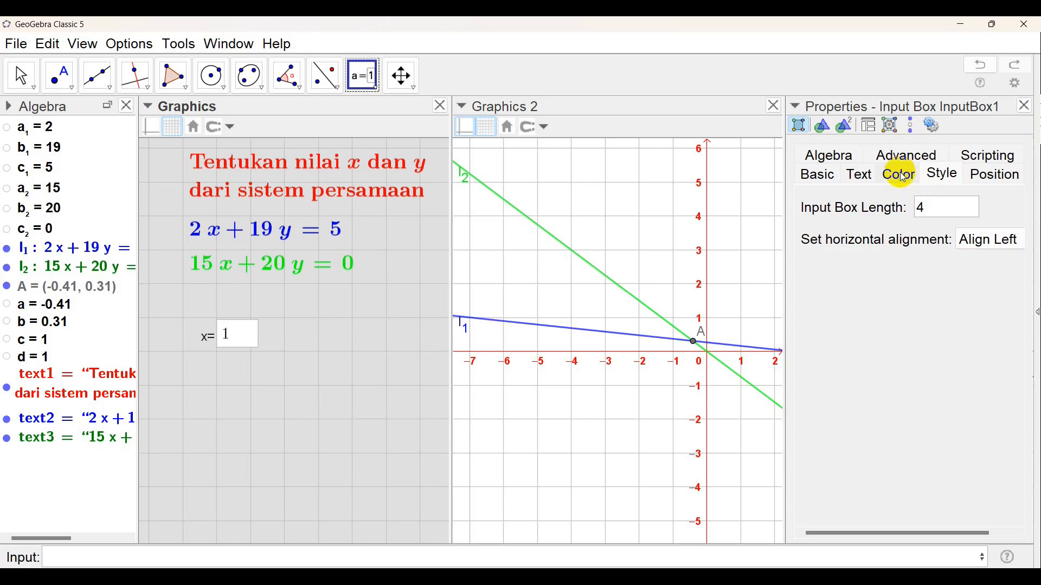
Step: Give the "x=" input box a blue foreground color and Medium text size
{"action": "left_click", "coordinate": [902, 176]}
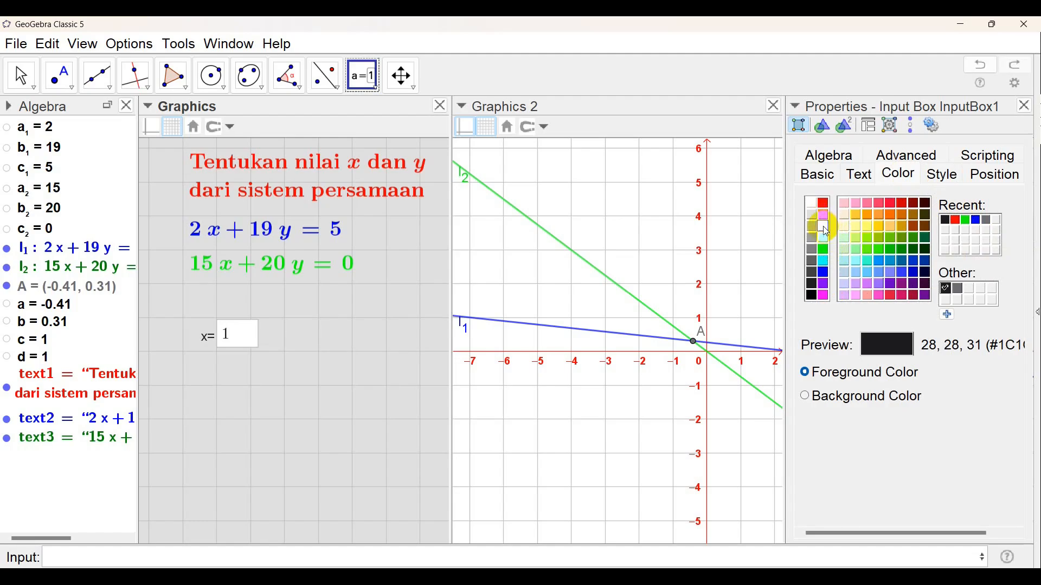
{"action": "left_click", "coordinate": [823, 227]}
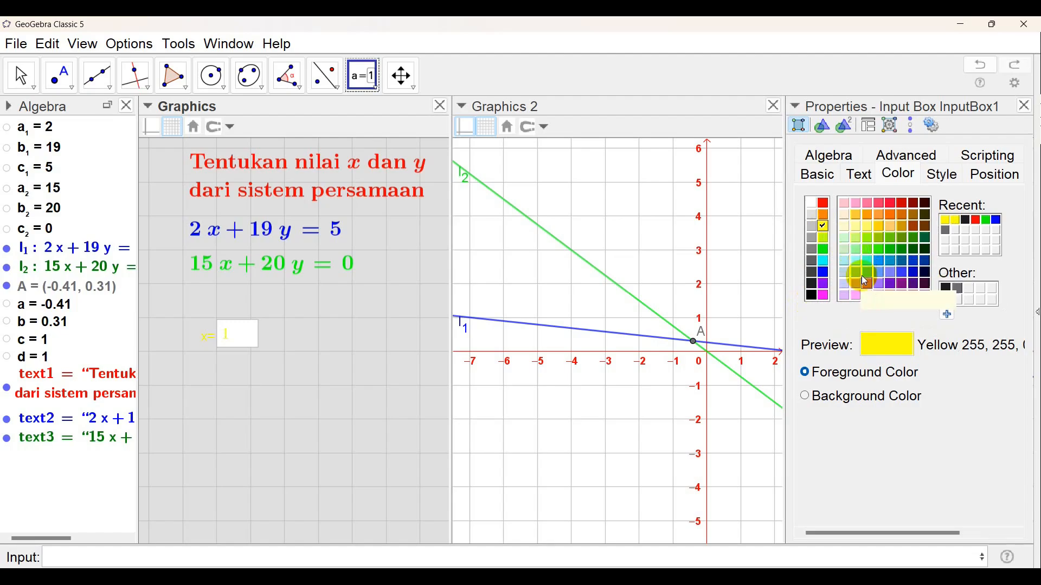
{"action": "left_click", "coordinate": [825, 272]}
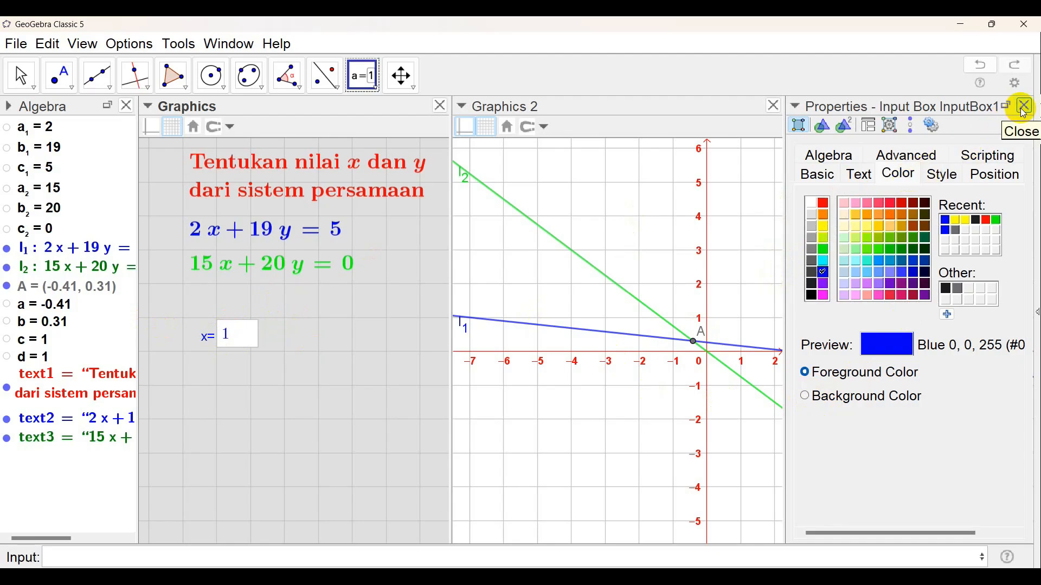
{"action": "left_click", "coordinate": [863, 174]}
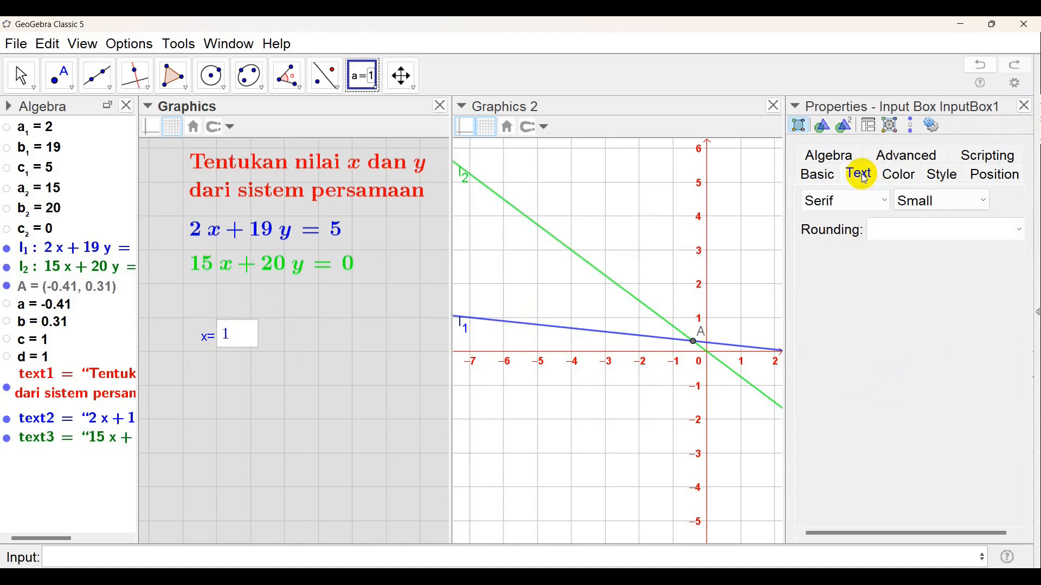
{"action": "left_click", "coordinate": [915, 203]}
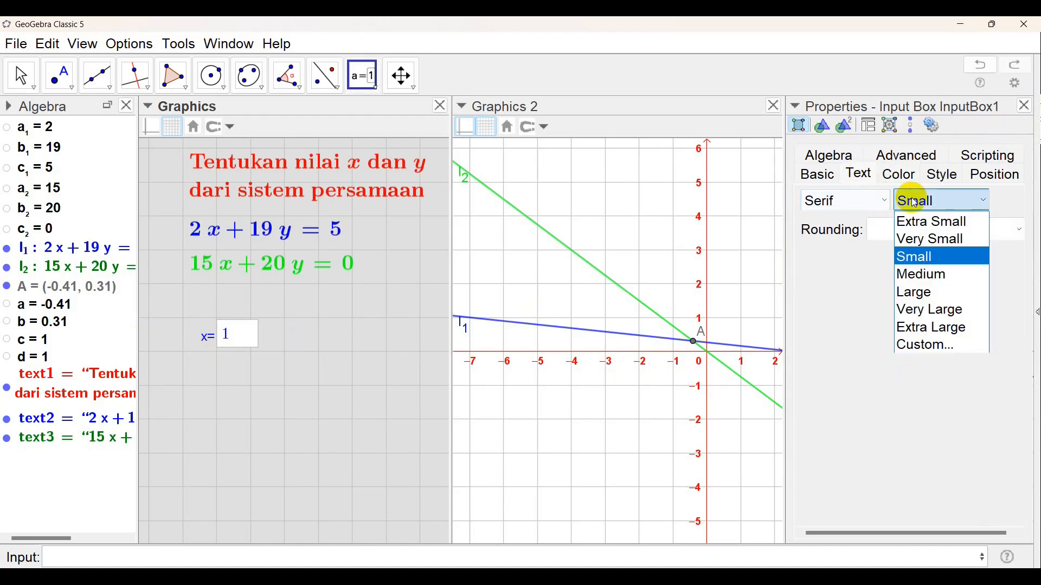
{"action": "left_click", "coordinate": [916, 275]}
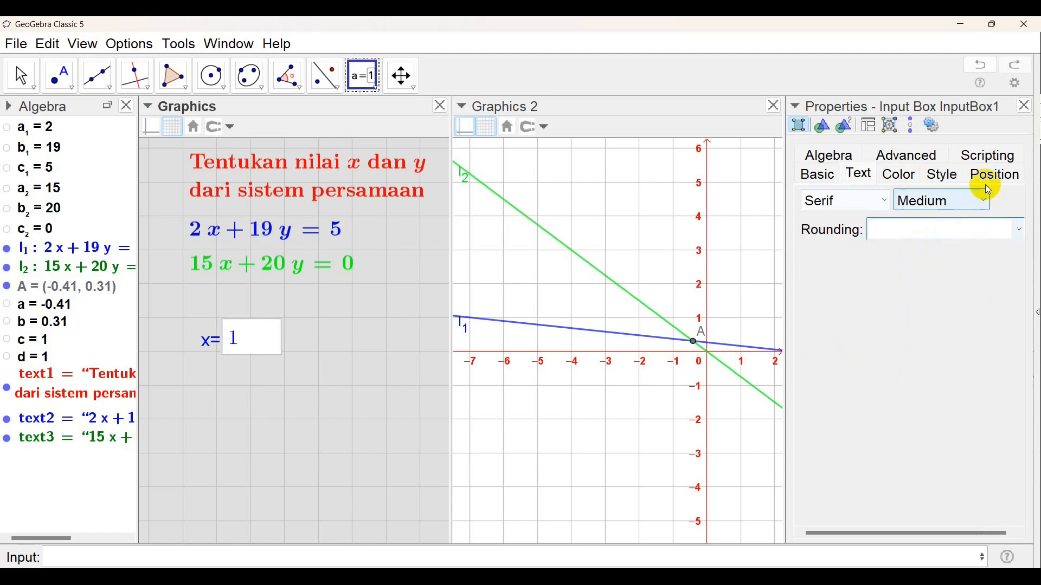
{"action": "left_click", "coordinate": [1026, 107]}
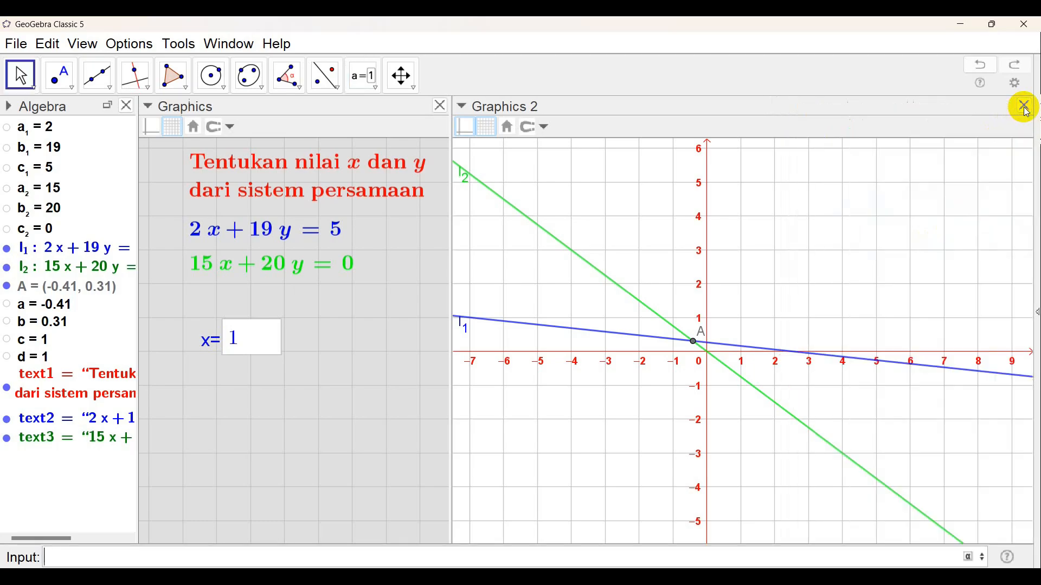
Step: Insert a second input box captioned "y=", with no linked object, directly below the "x=" input box
{"action": "left_click", "coordinate": [377, 88]}
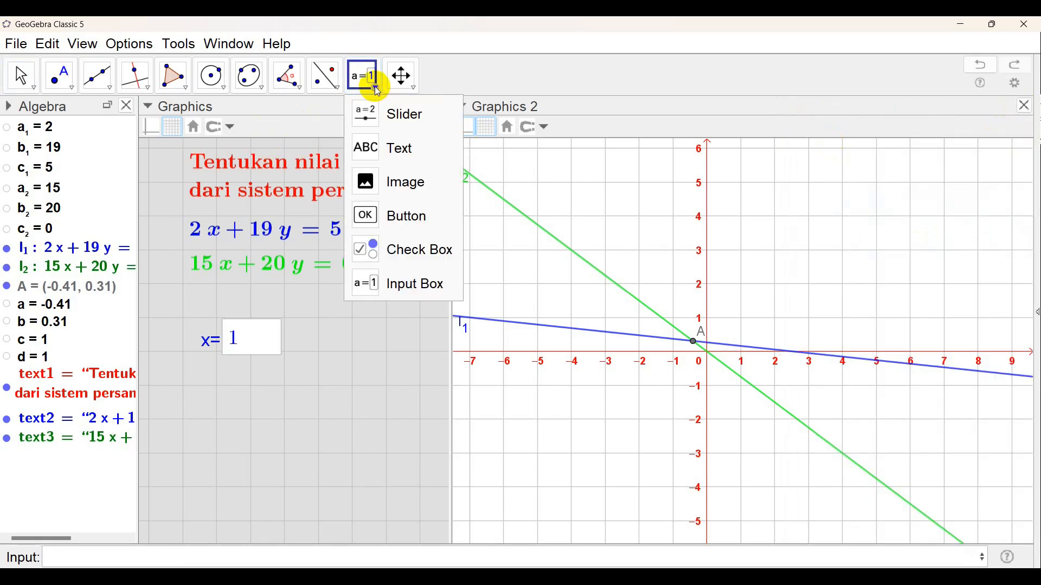
{"action": "left_click", "coordinate": [400, 282]}
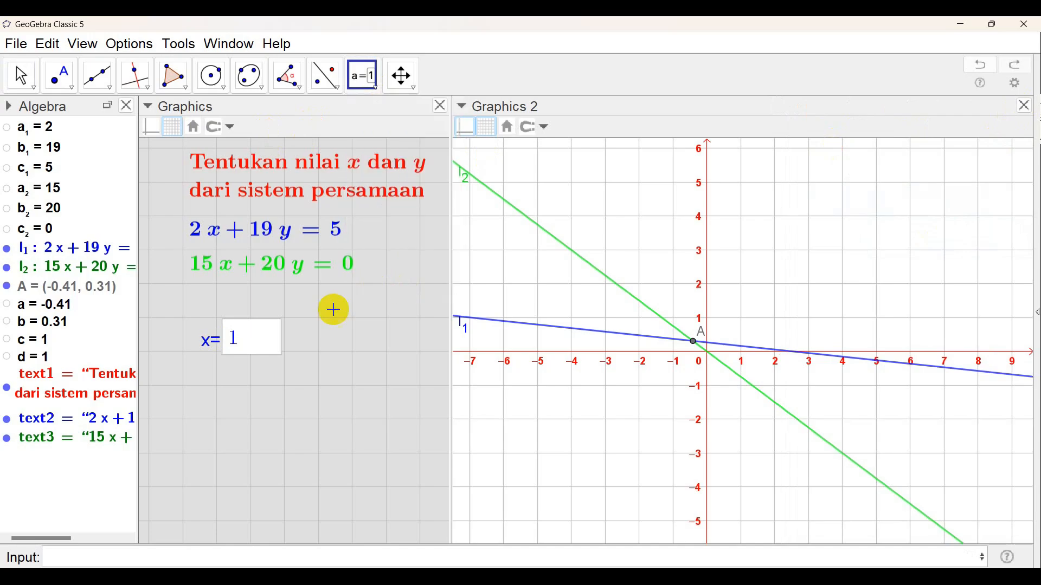
{"action": "left_click", "coordinate": [206, 372]}
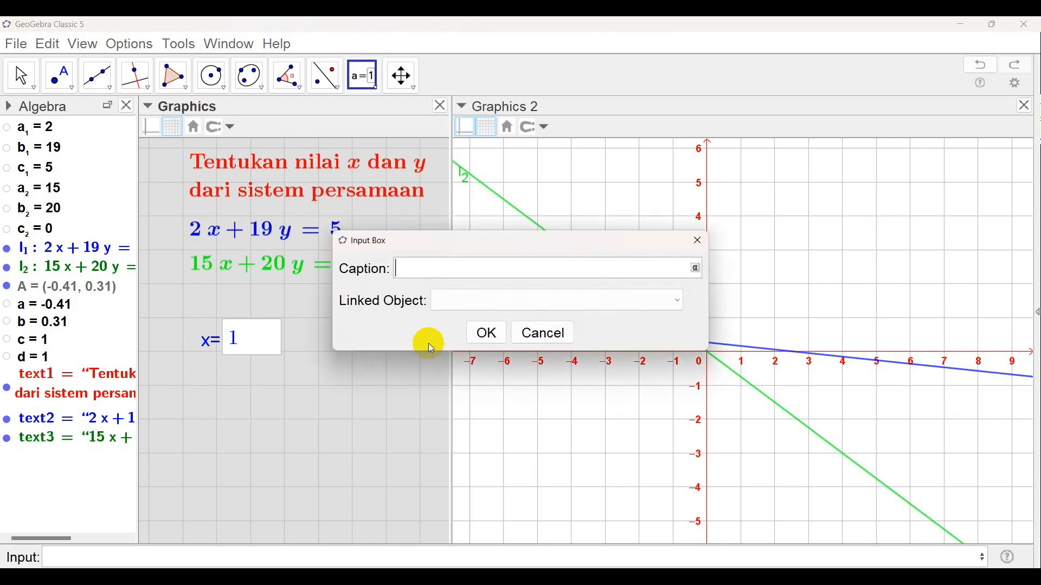
{"action": "type", "text": "y="}
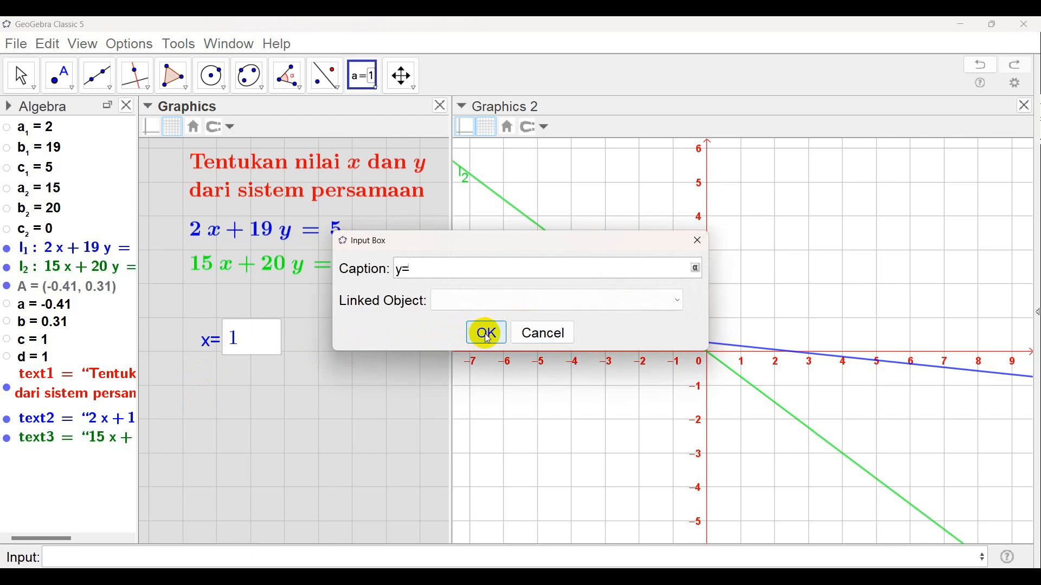
{"action": "left_click", "coordinate": [486, 333]}
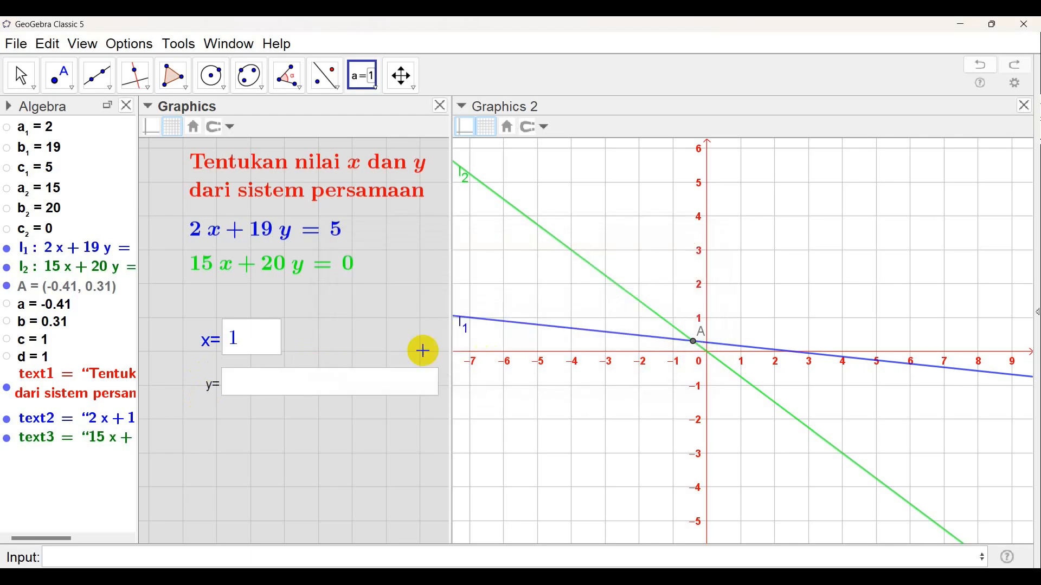
Step: Give the "y=" input box a blue foreground color and Medium text size
{"action": "right_click", "coordinate": [258, 387]}
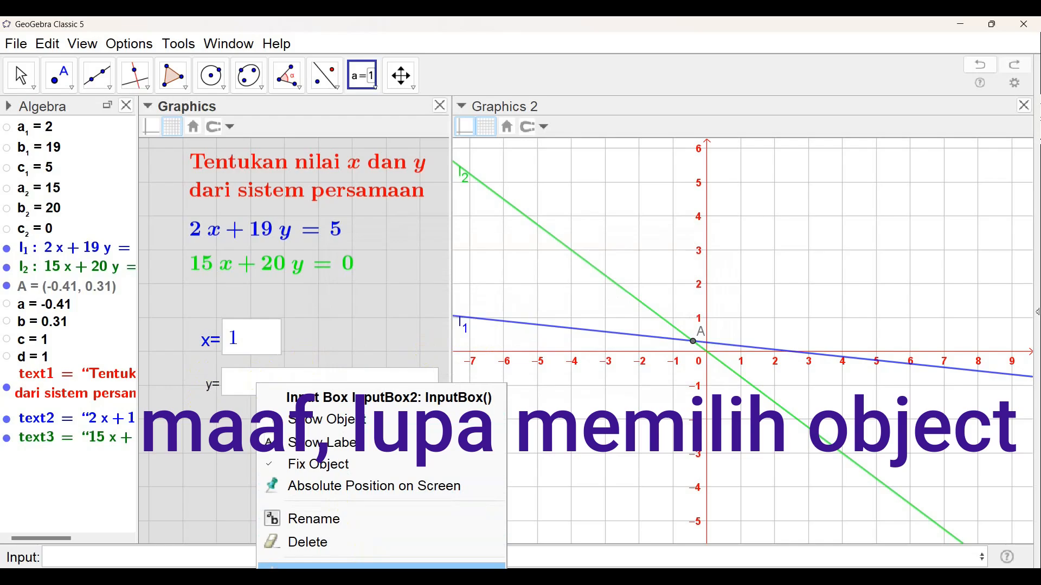
{"action": "left_click", "coordinate": [379, 566]}
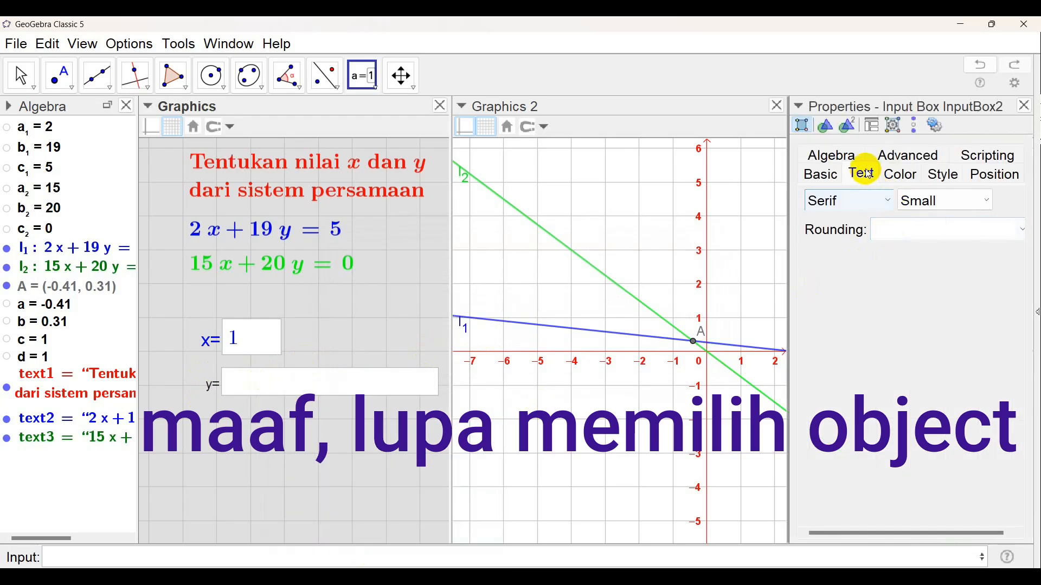
{"action": "left_click", "coordinate": [898, 173]}
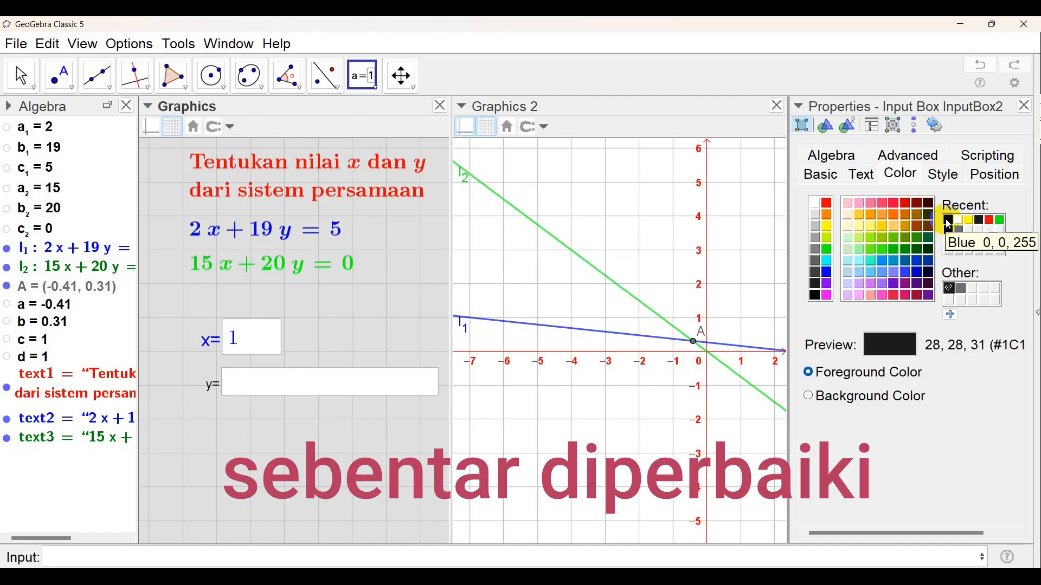
{"action": "left_click", "coordinate": [948, 223]}
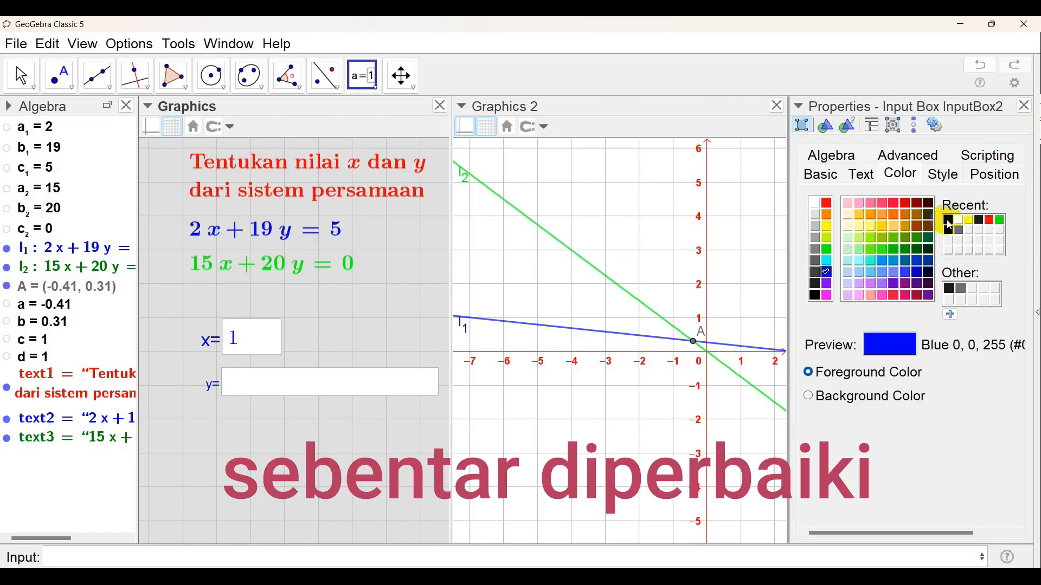
{"action": "left_click", "coordinate": [867, 175]}
{"action": "left_click", "coordinate": [916, 200]}
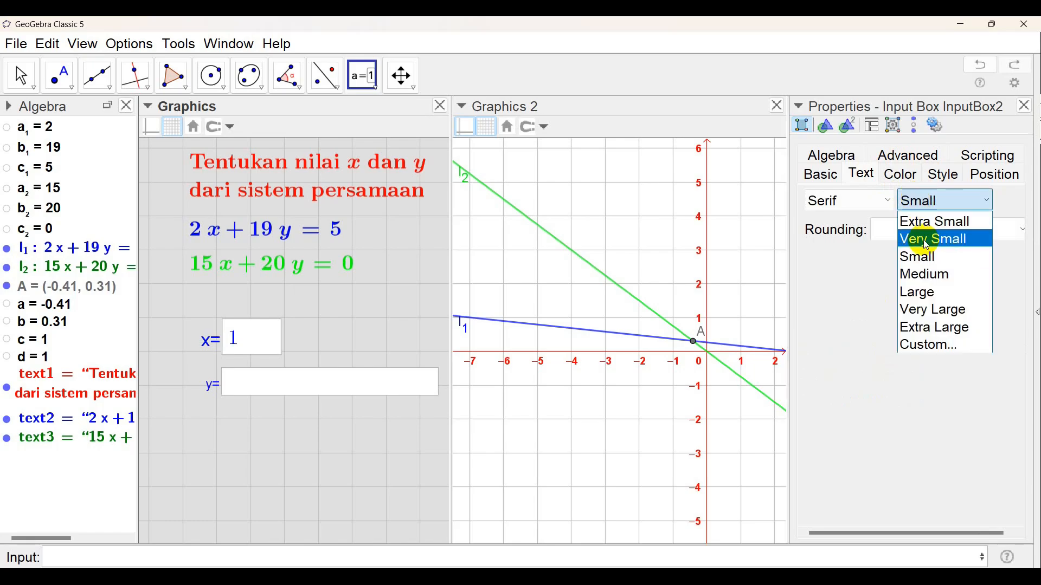
{"action": "left_click", "coordinate": [927, 275]}
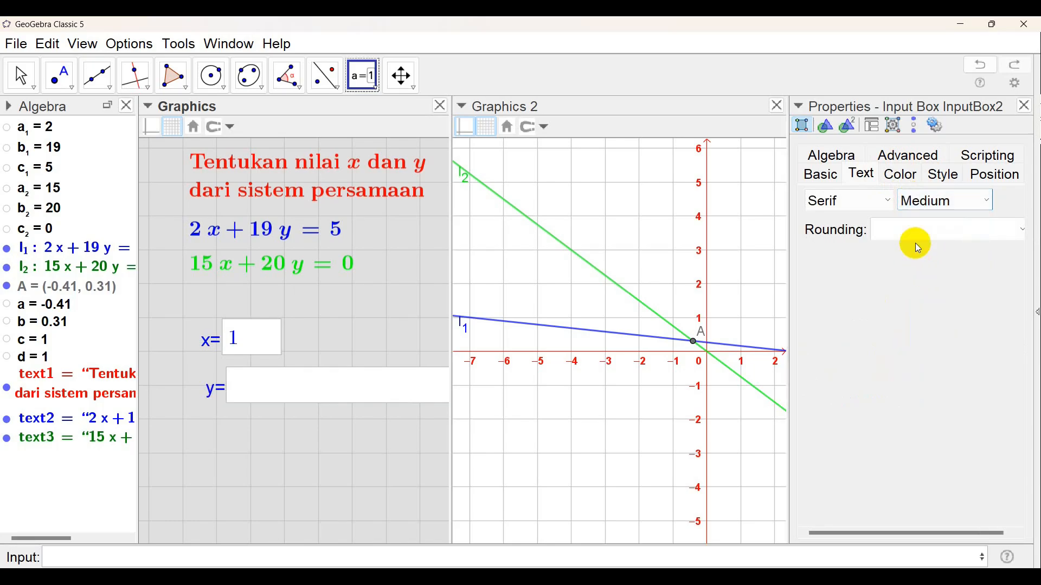
Step: Set the "y=" input box's length to 4 in its object properties and close the properties view
{"action": "left_click", "coordinate": [936, 178]}
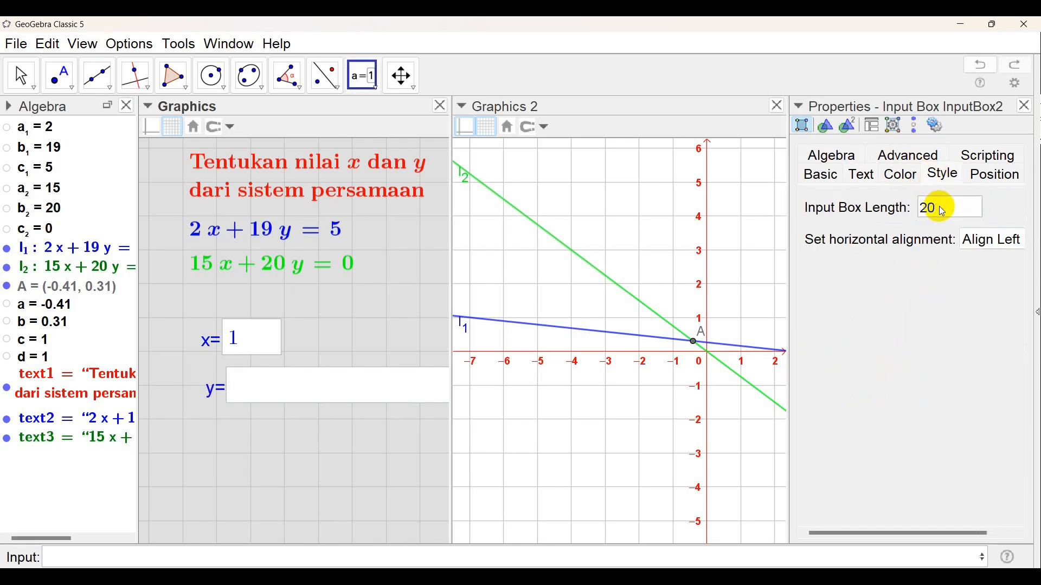
{"action": "type", "text": "4"}
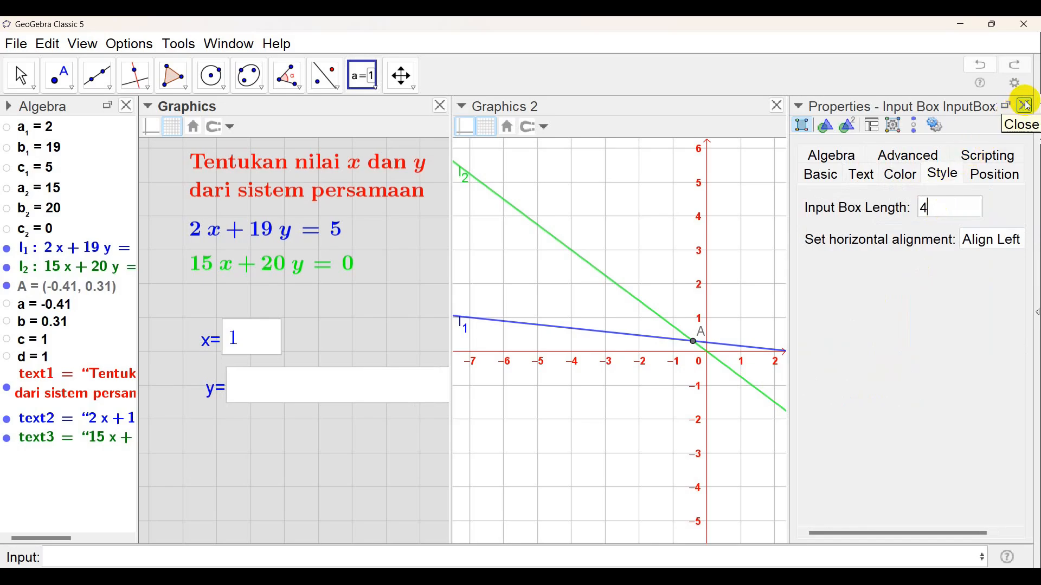
{"action": "key", "text": "Return"}
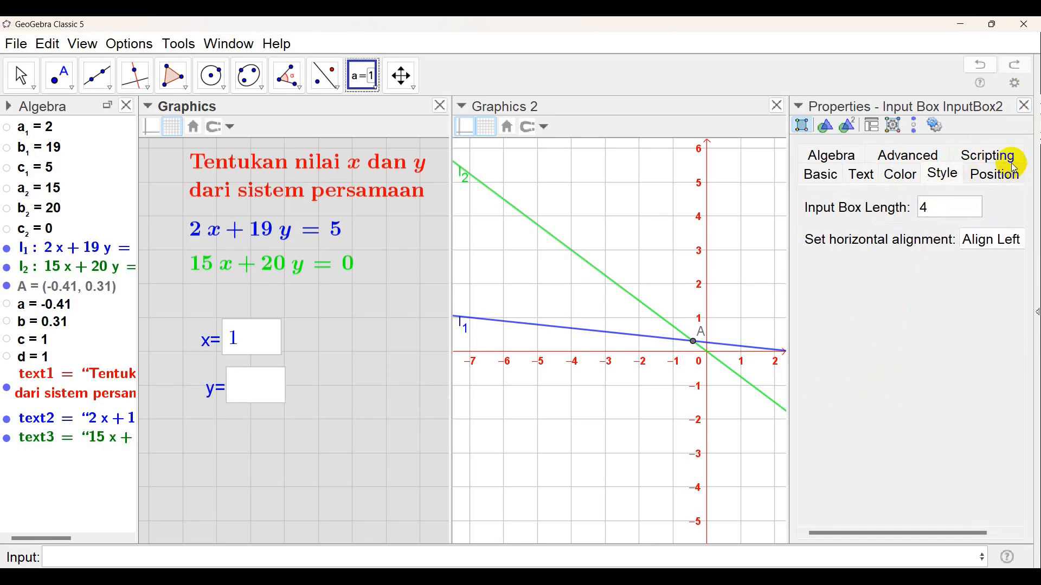
{"action": "left_click", "coordinate": [1023, 108]}
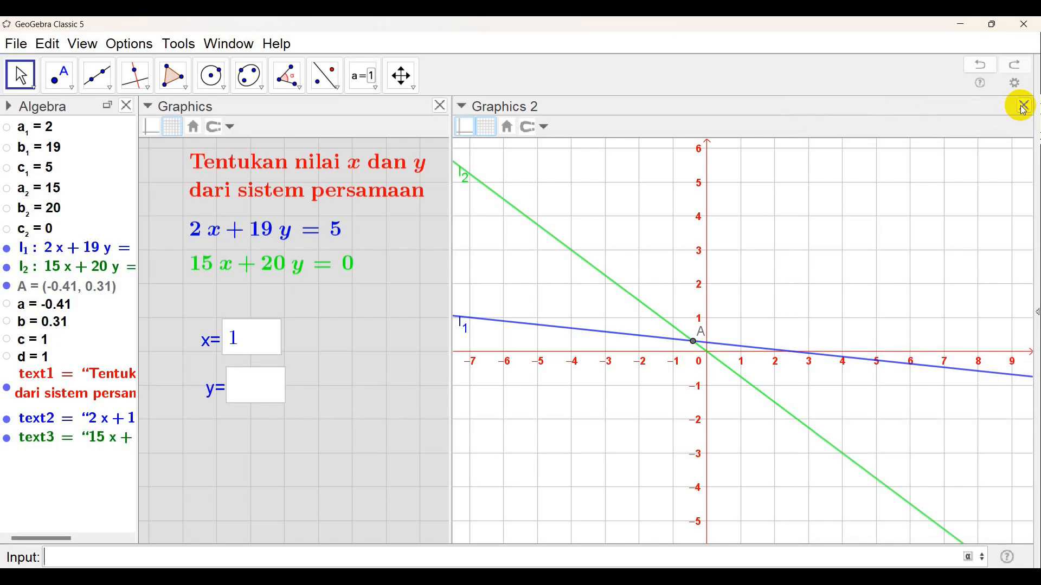
Step: Move the "x=" input box up beneath the green equation and align the "y=" input box directly below it
{"action": "left_click", "coordinate": [247, 332]}
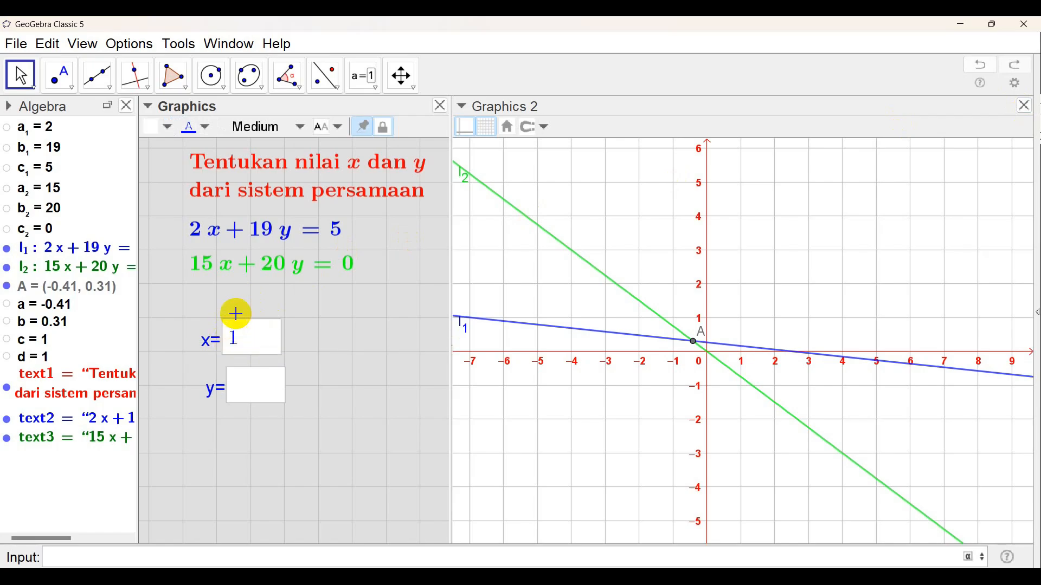
{"action": "left_click", "coordinate": [245, 341]}
{"action": "left_click_drag", "start_coordinate": [245, 341], "coordinate": [237, 316]}
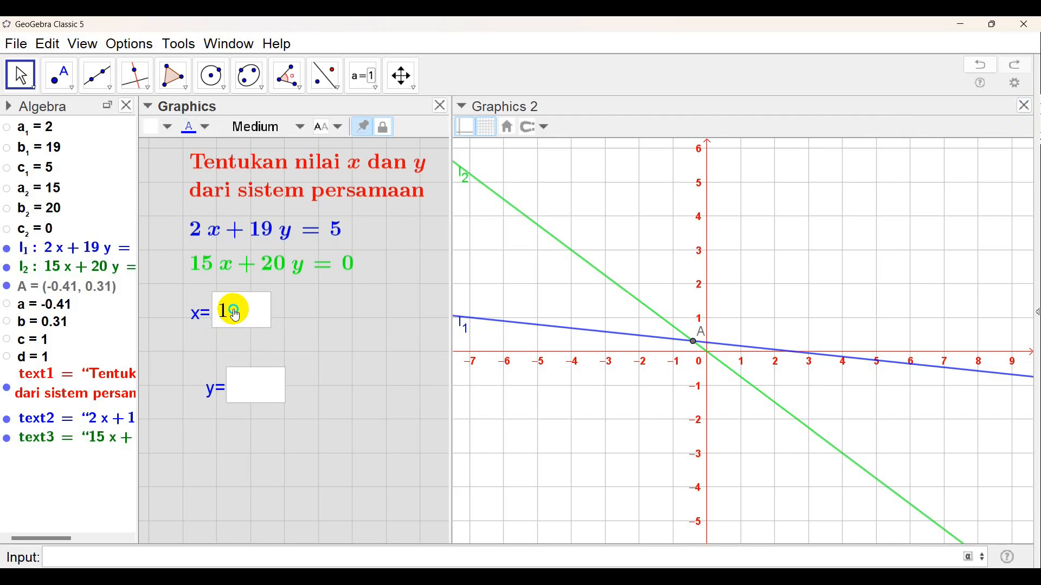
{"action": "left_click_drag", "start_coordinate": [242, 379], "coordinate": [231, 369]}
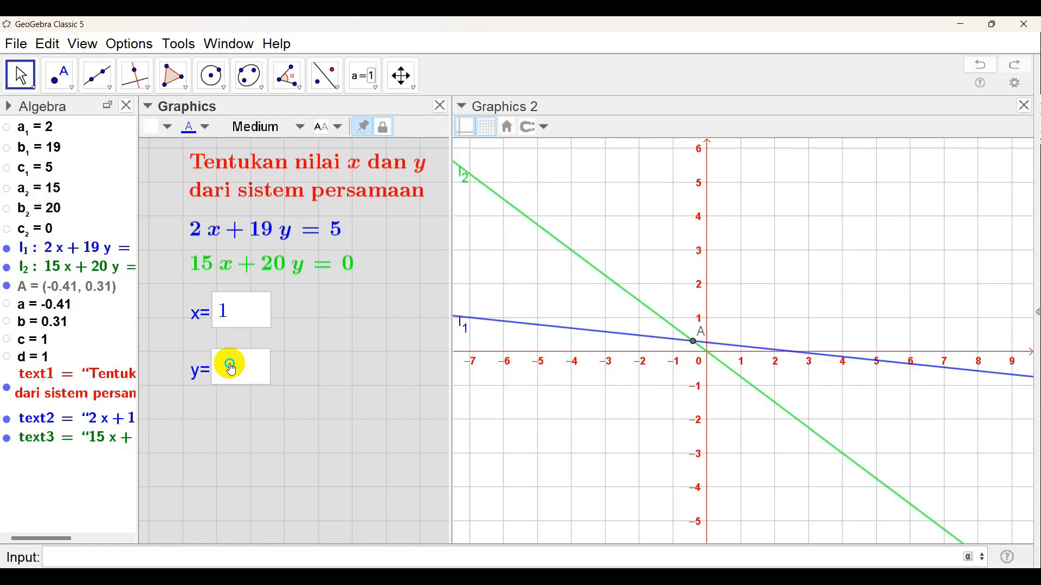
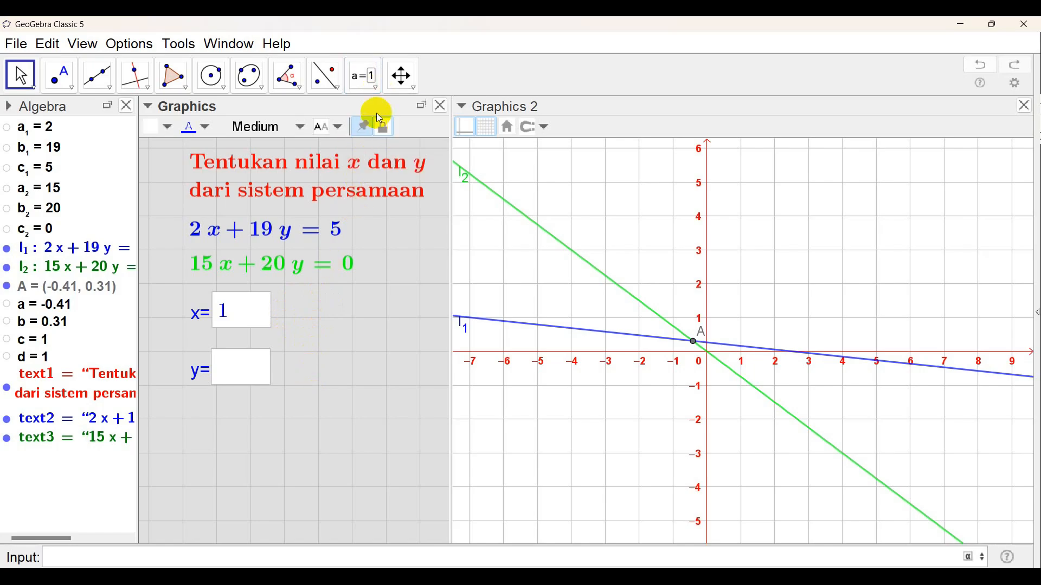
Step: Insert two copies of the image emoji setuju.jpeg from the KURIKULUM folder into the Graphics view
{"action": "left_click", "coordinate": [375, 87]}
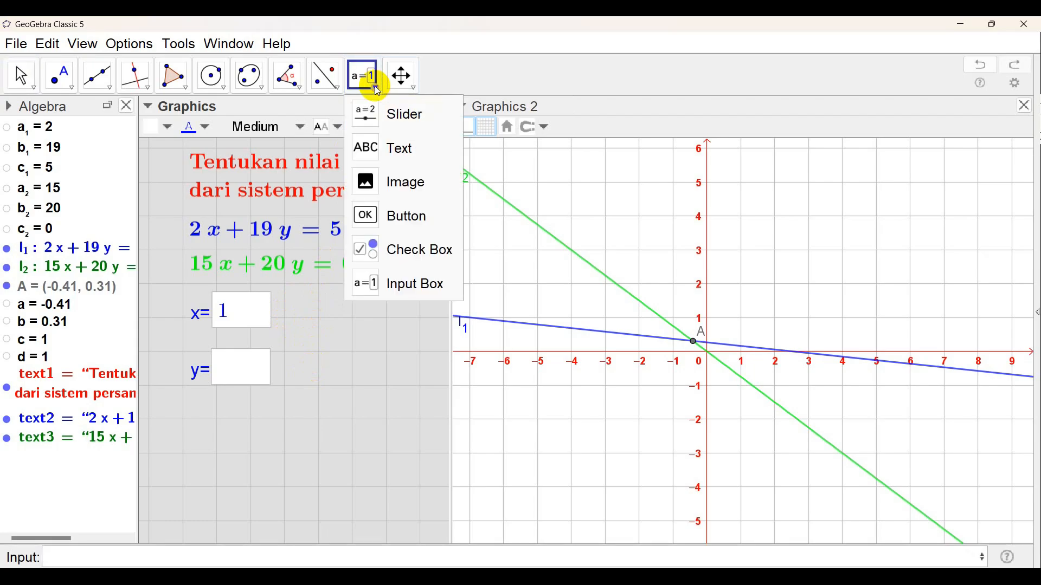
{"action": "left_click", "coordinate": [401, 188]}
{"action": "left_click", "coordinate": [395, 181]}
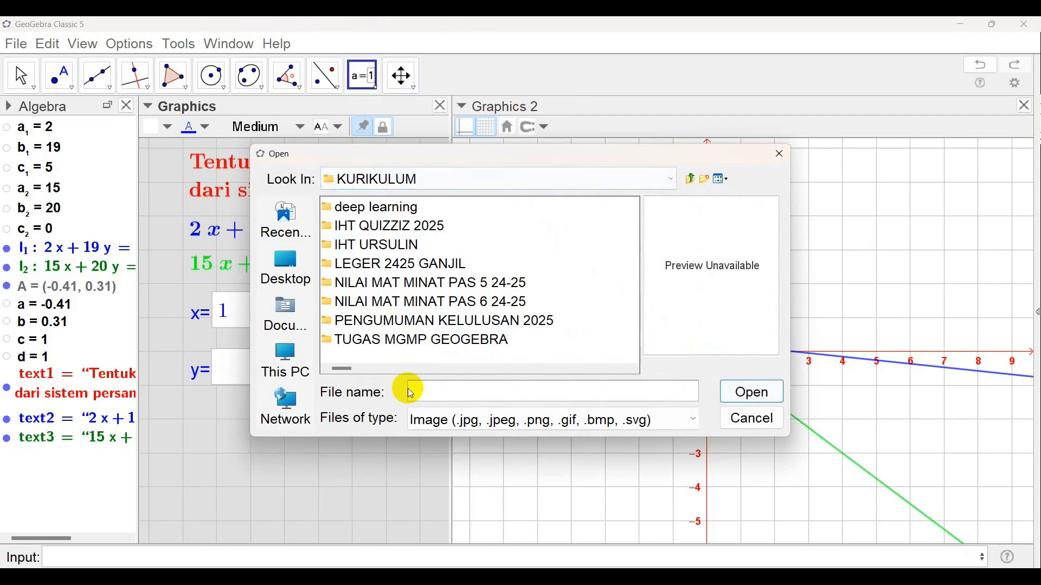
{"action": "left_click", "coordinate": [379, 264]}
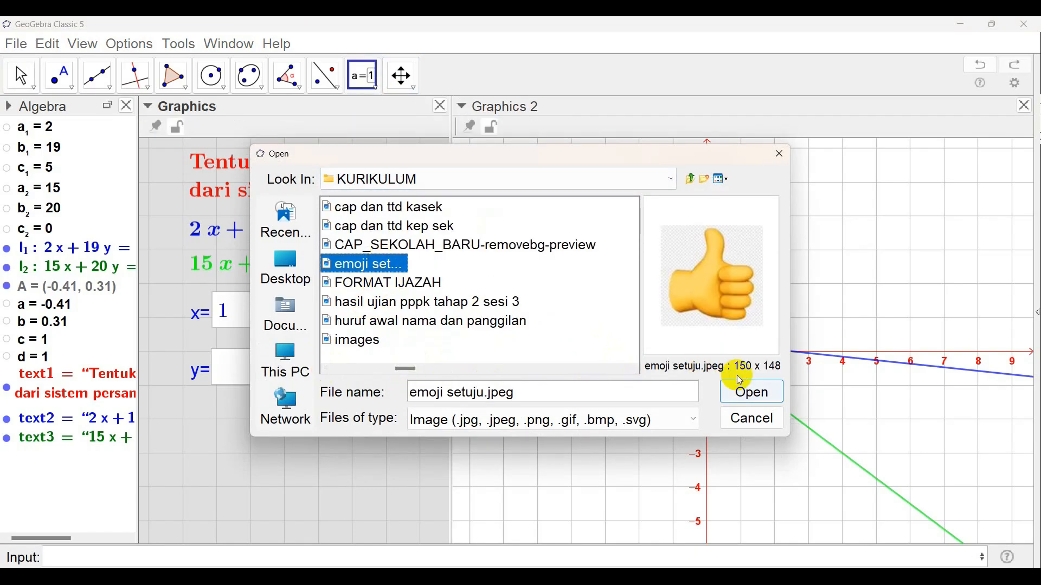
{"action": "left_click", "coordinate": [740, 393]}
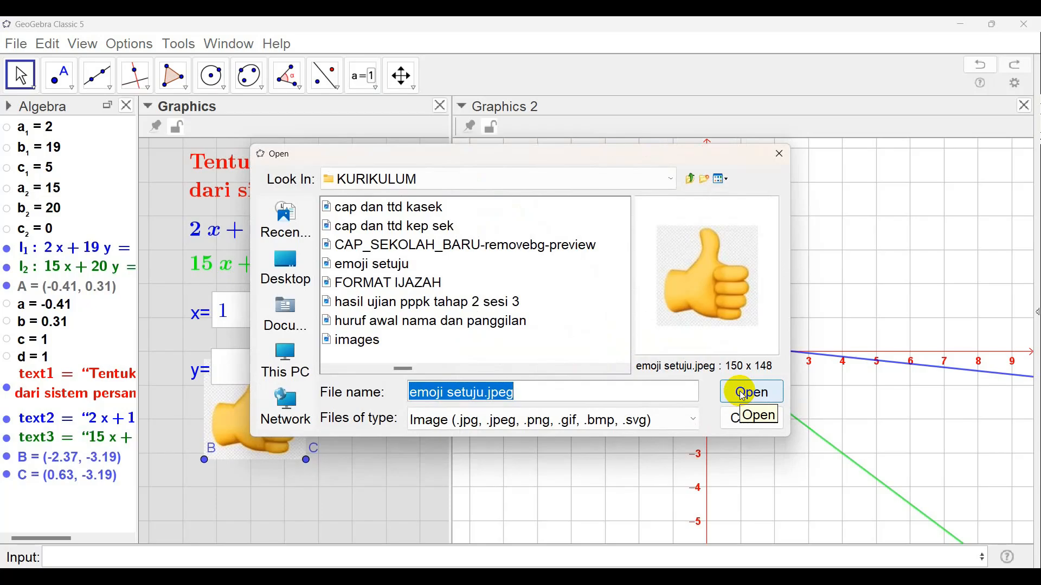
{"action": "left_click", "coordinate": [743, 393]}
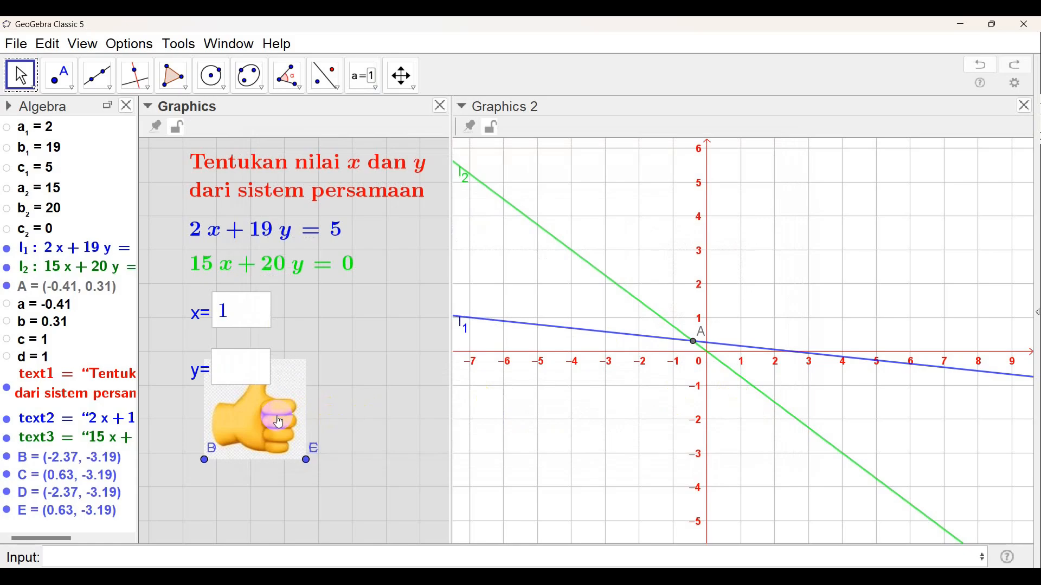
Step: Shrink both thumbs-up images to about 1.1 units wide and place one beside each of the "x=" and "y=" input boxes
{"action": "left_click_drag", "start_coordinate": [280, 436], "coordinate": [354, 359]}
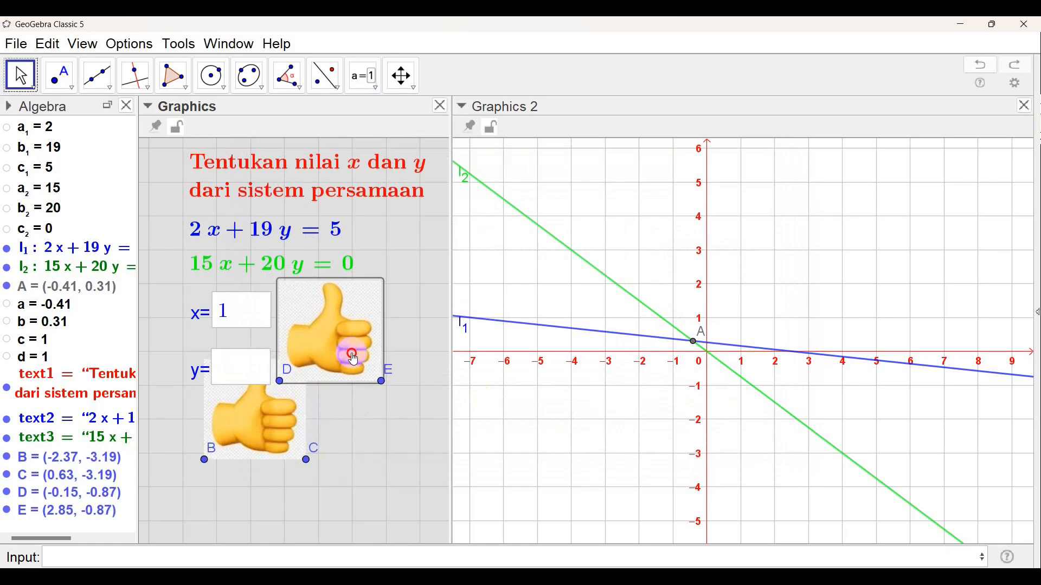
{"action": "left_click_drag", "start_coordinate": [354, 360], "coordinate": [353, 360]}
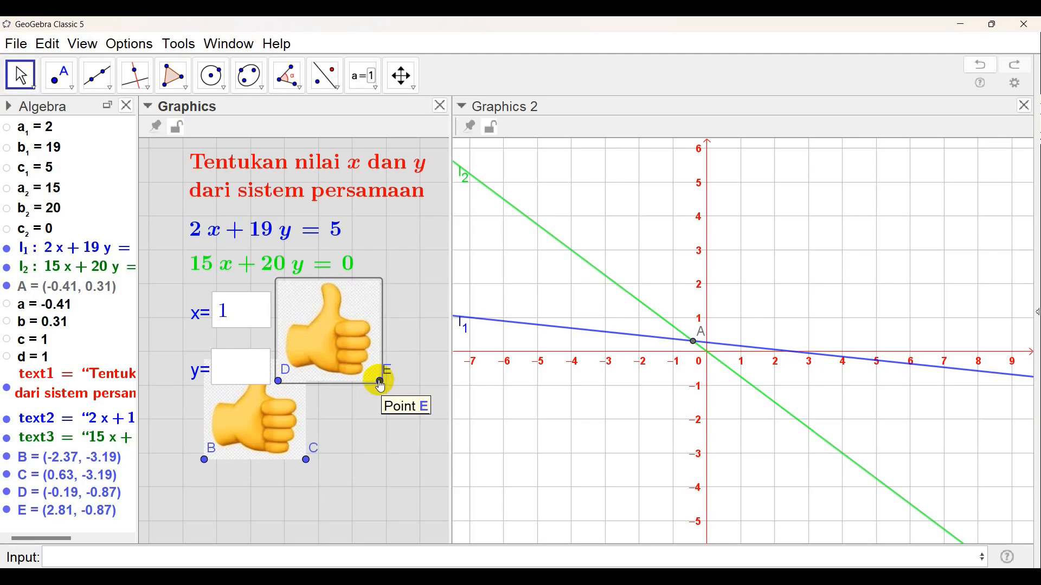
{"action": "left_click_drag", "start_coordinate": [382, 386], "coordinate": [330, 387]}
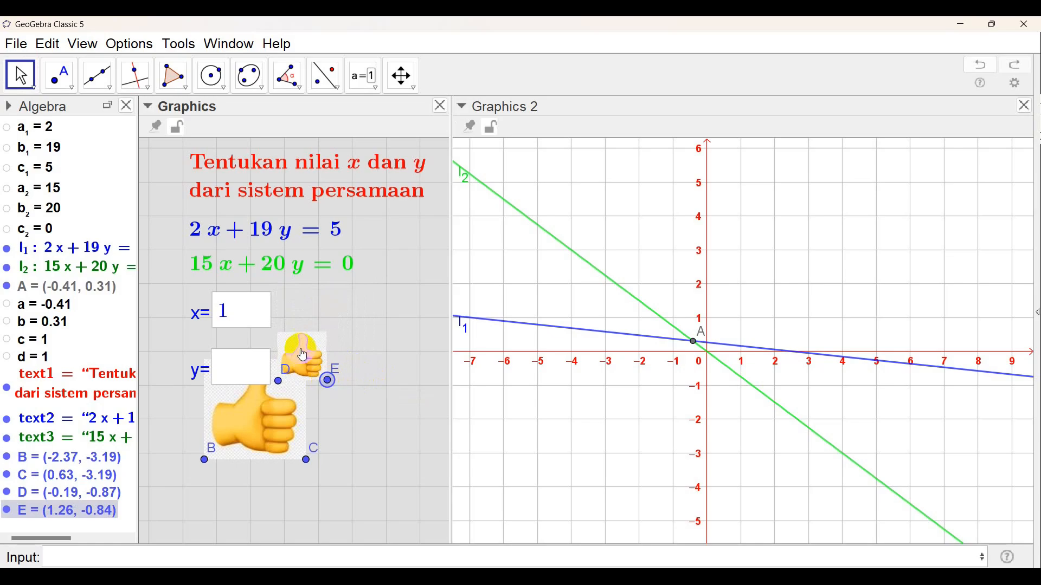
{"action": "left_click_drag", "start_coordinate": [302, 353], "coordinate": [321, 346]}
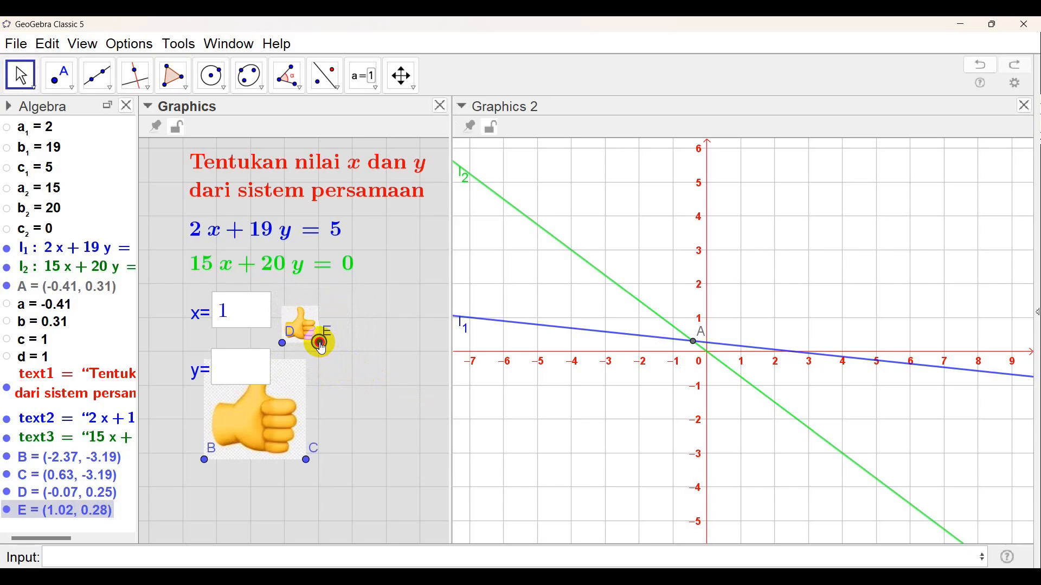
{"action": "left_click_drag", "start_coordinate": [304, 330], "coordinate": [308, 317]}
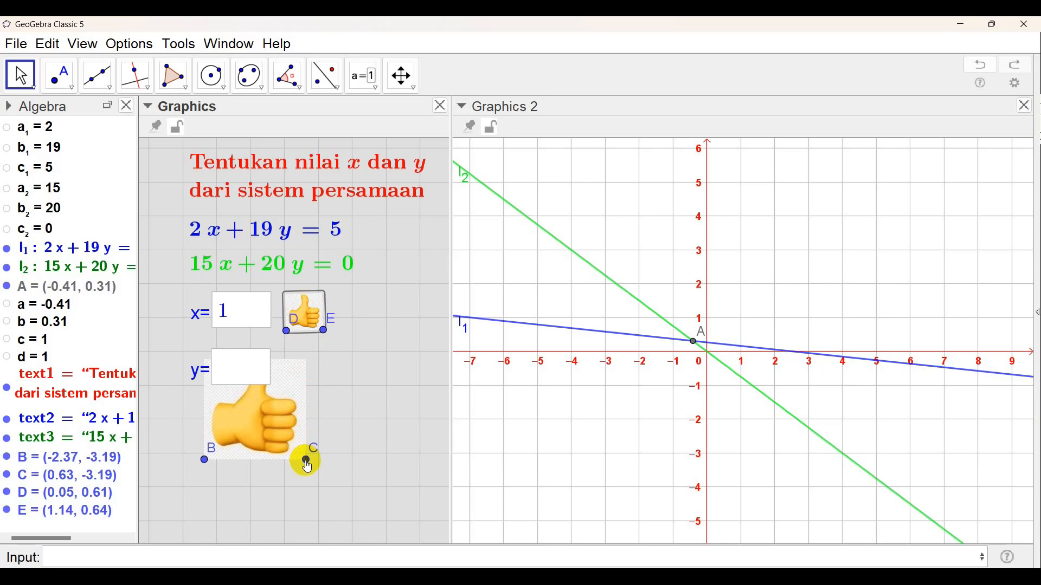
{"action": "left_click_drag", "start_coordinate": [307, 461], "coordinate": [310, 382]}
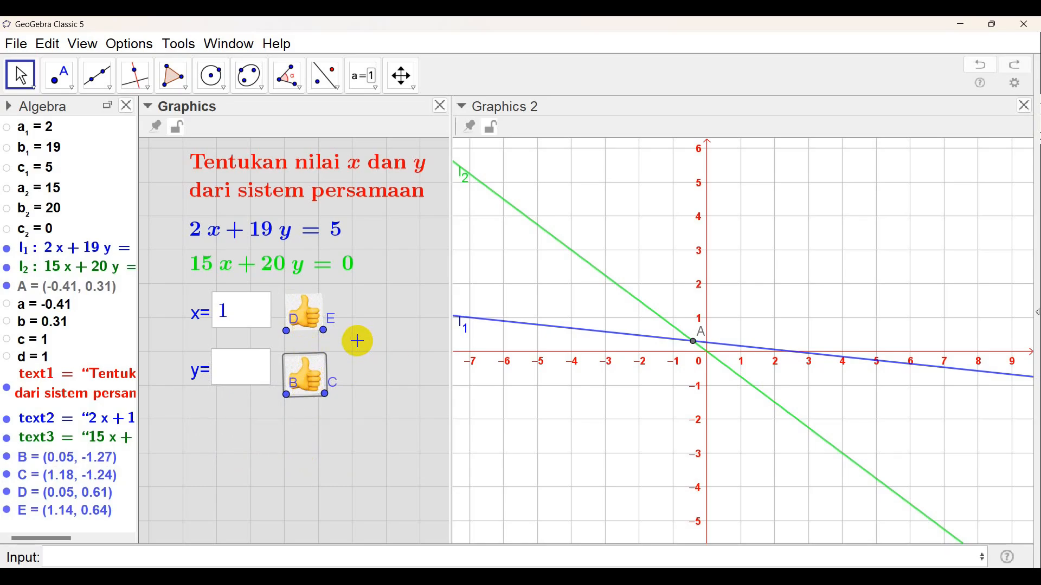
Step: Hide the corner points D, E, B and C of the thumbs-up images and nudge the lower image slightly up
{"action": "right_click", "coordinate": [286, 331]}
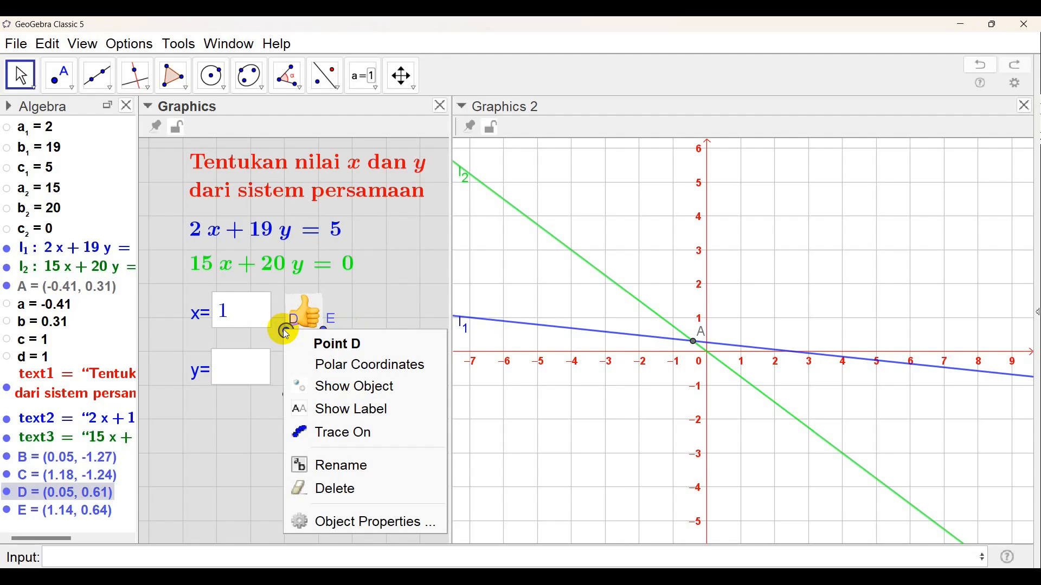
{"action": "left_click", "coordinate": [353, 389]}
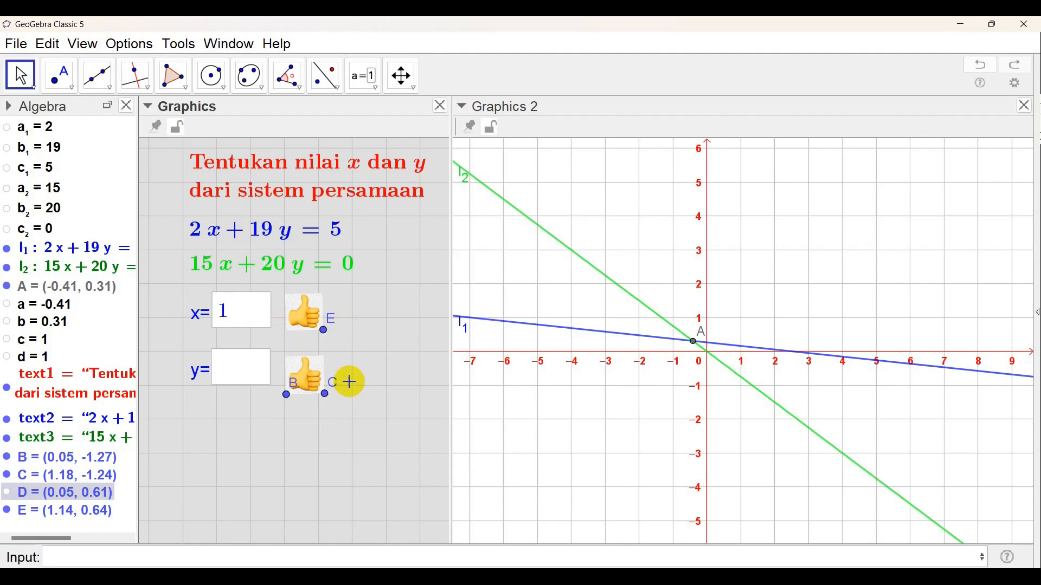
{"action": "right_click", "coordinate": [326, 336]}
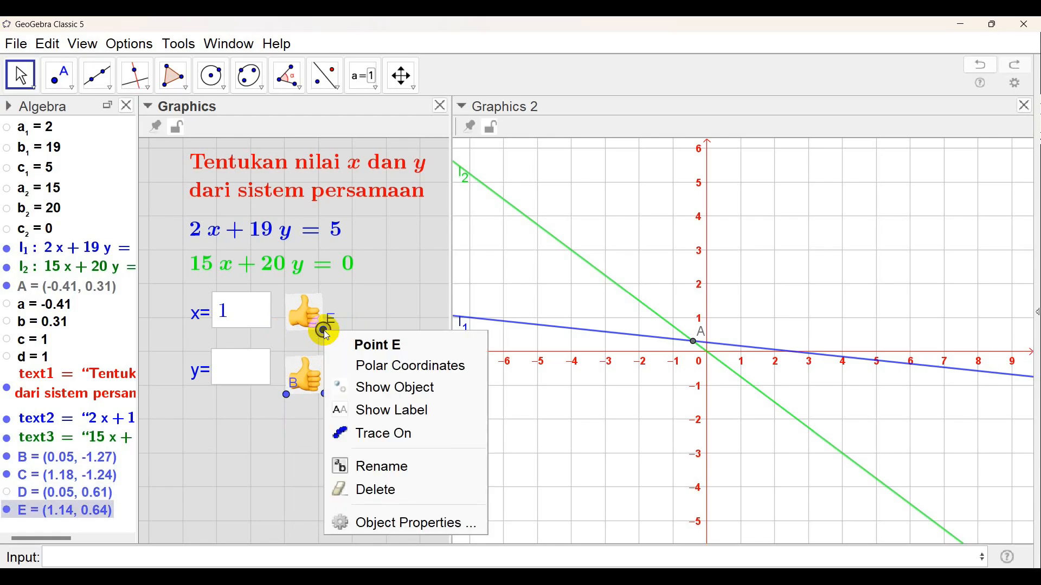
{"action": "left_click", "coordinate": [383, 385]}
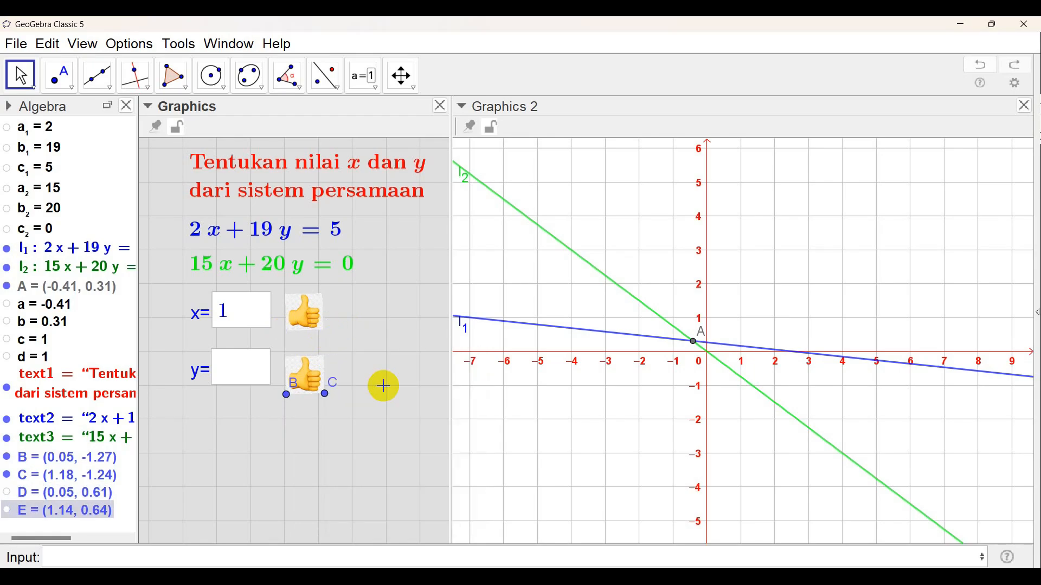
{"action": "right_click", "coordinate": [286, 394]}
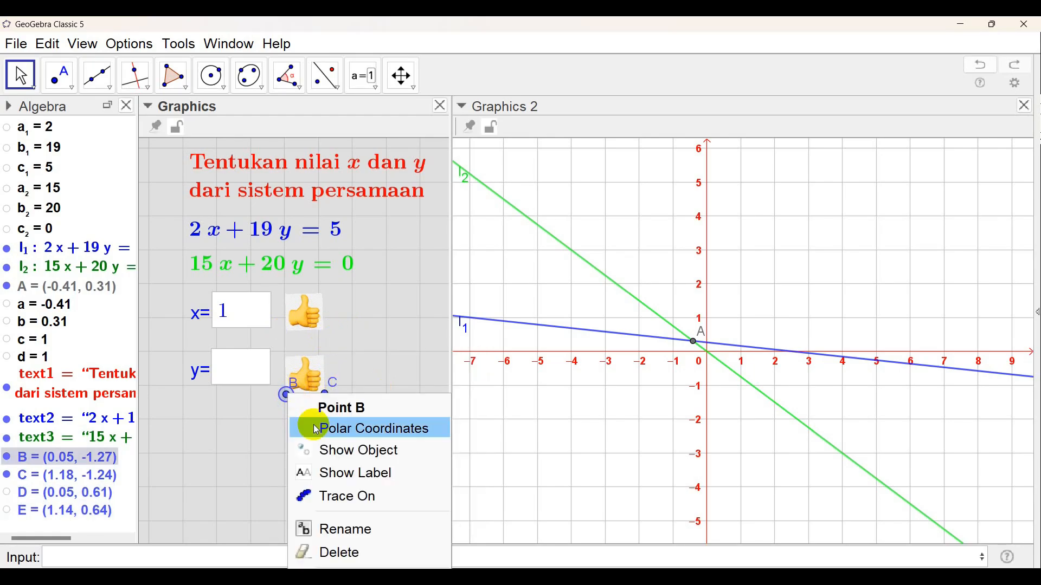
{"action": "left_click", "coordinate": [353, 451]}
{"action": "right_click", "coordinate": [325, 395]}
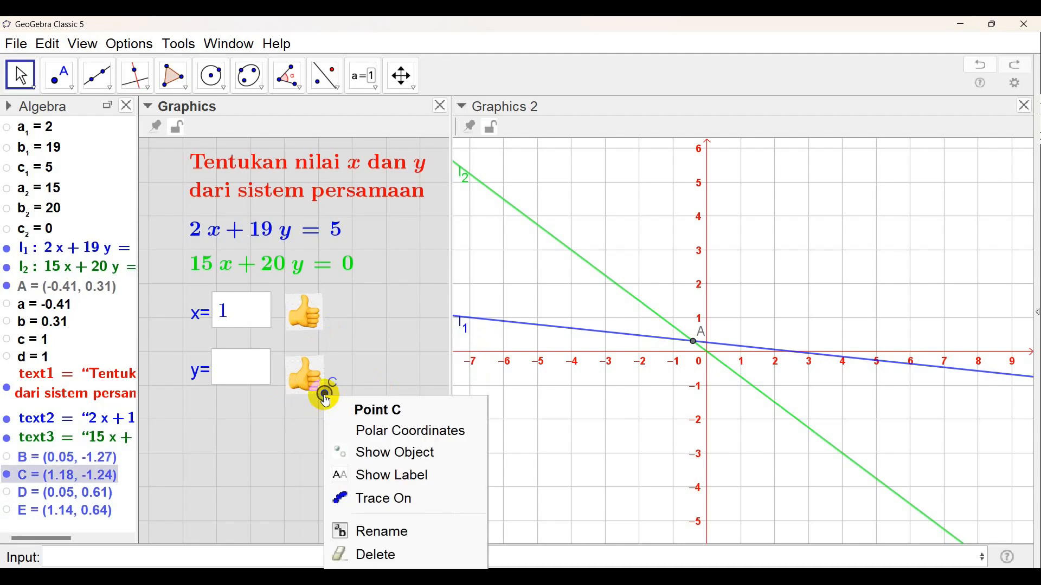
{"action": "left_click", "coordinate": [381, 452]}
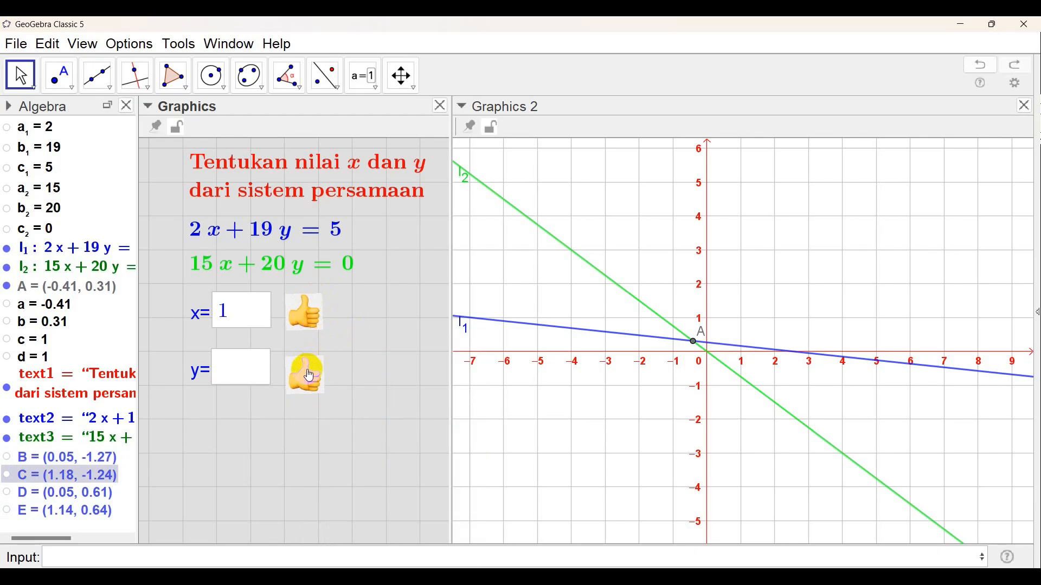
{"action": "left_click_drag", "start_coordinate": [309, 376], "coordinate": [309, 373]}
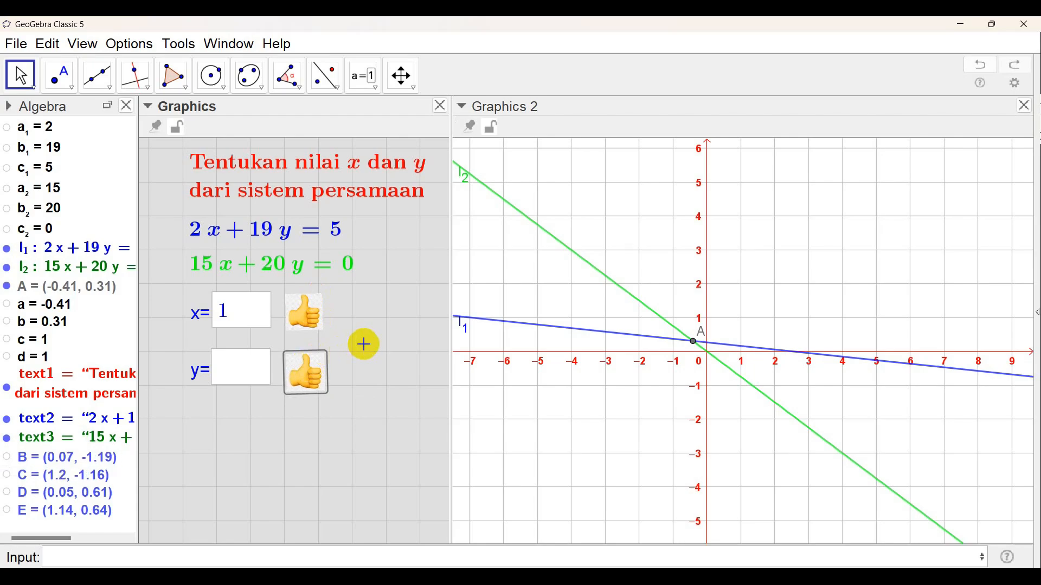
Step: Insert two copies of the image menolak.jpeg from the KURIKULUM folder into the Graphics view
{"action": "left_click", "coordinate": [378, 92]}
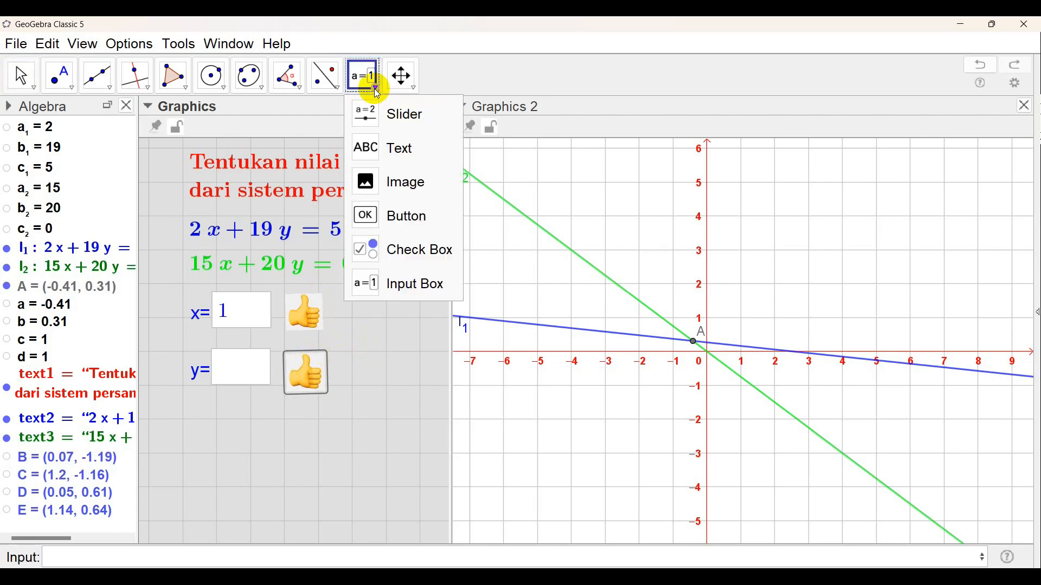
{"action": "left_click", "coordinate": [410, 191]}
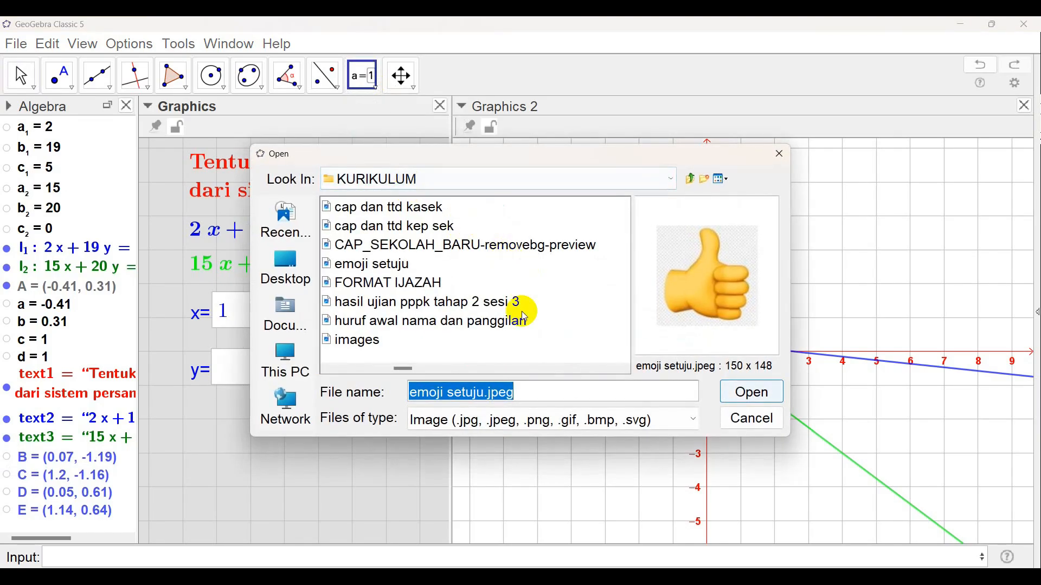
{"action": "left_click", "coordinate": [622, 373]}
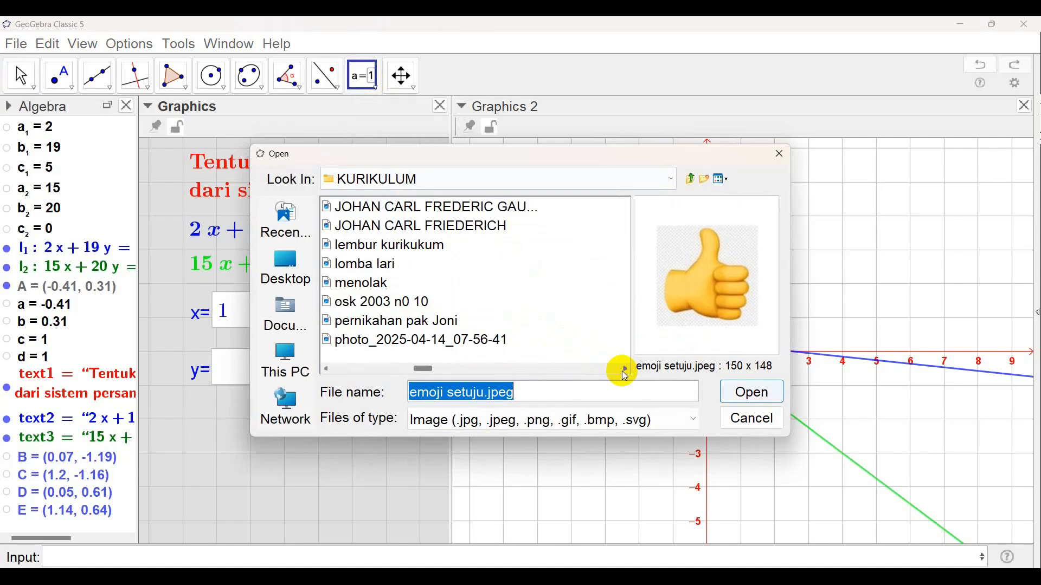
{"action": "left_click", "coordinate": [364, 286]}
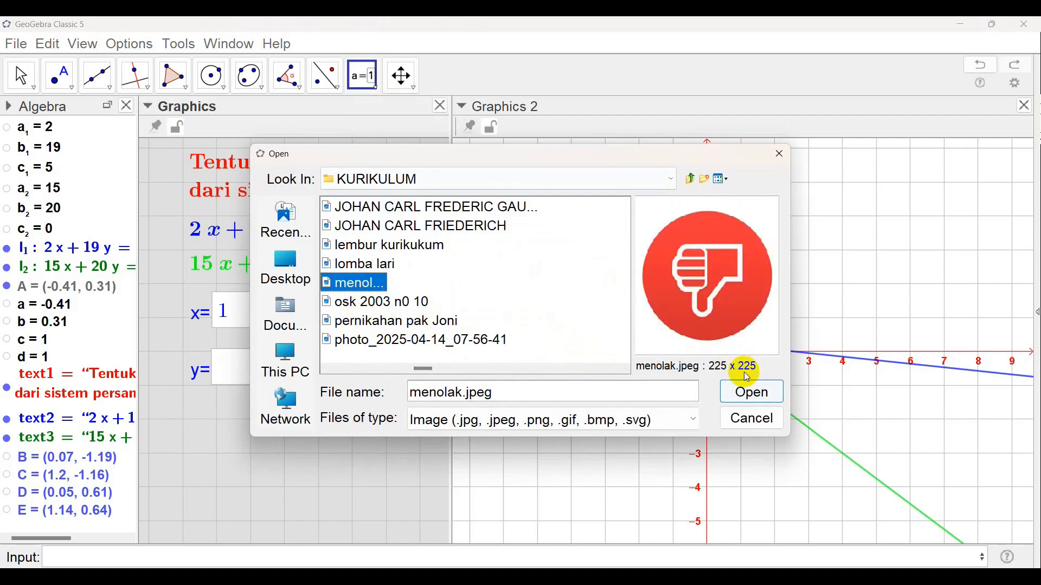
{"action": "left_click", "coordinate": [750, 399]}
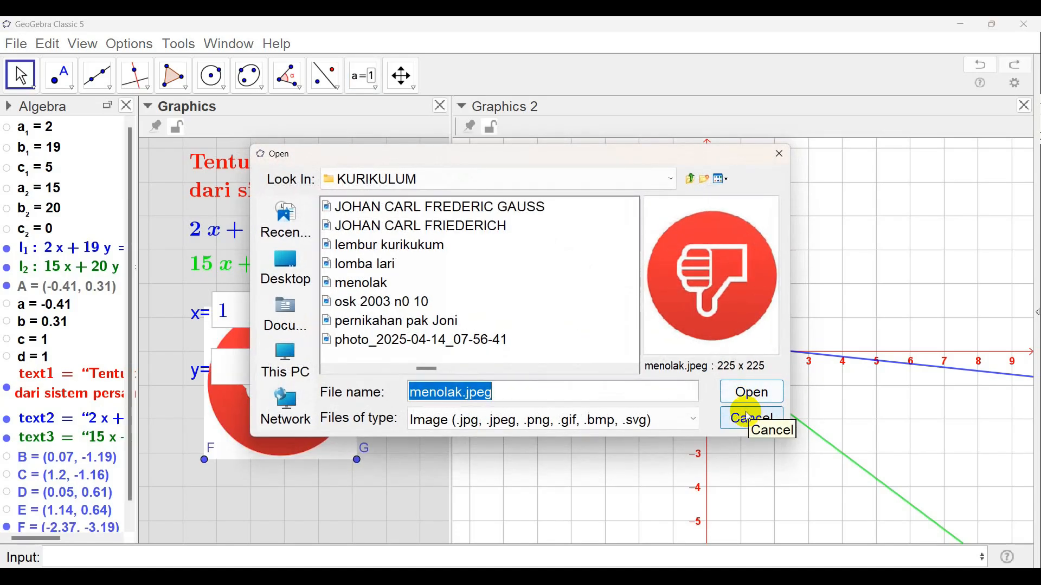
{"action": "left_click", "coordinate": [741, 390]}
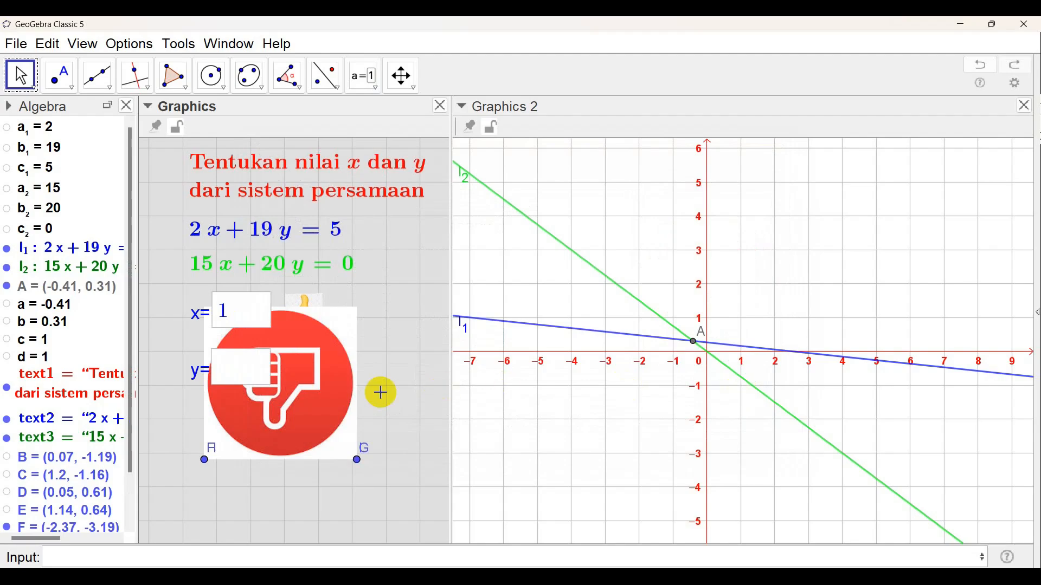
Step: Shrink both thumbs-down images to about 1.2 units wide and place one beside each thumbs-up image
{"action": "left_click", "coordinate": [305, 400]}
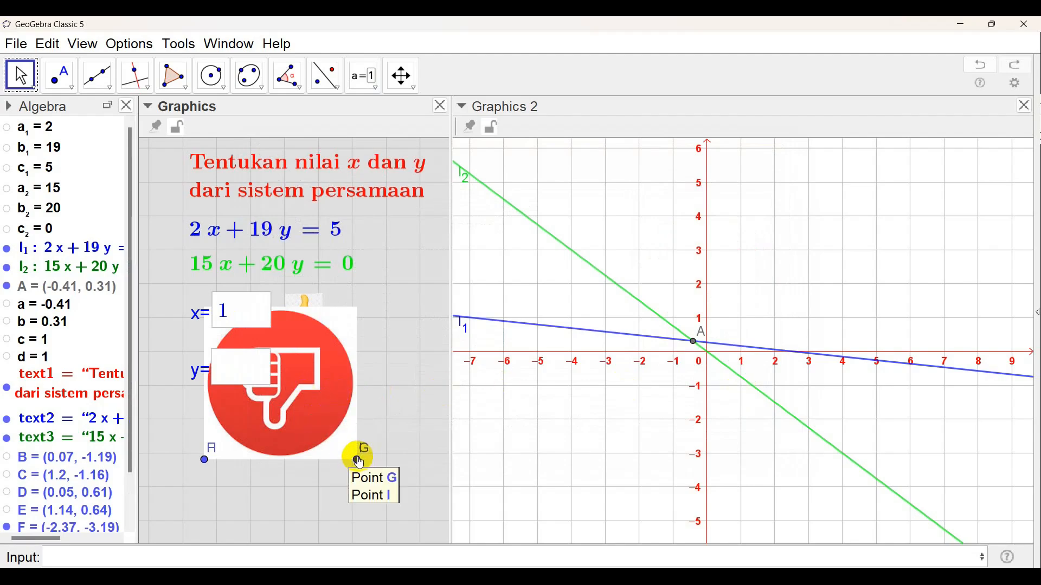
{"action": "left_click_drag", "start_coordinate": [358, 460], "coordinate": [393, 321]}
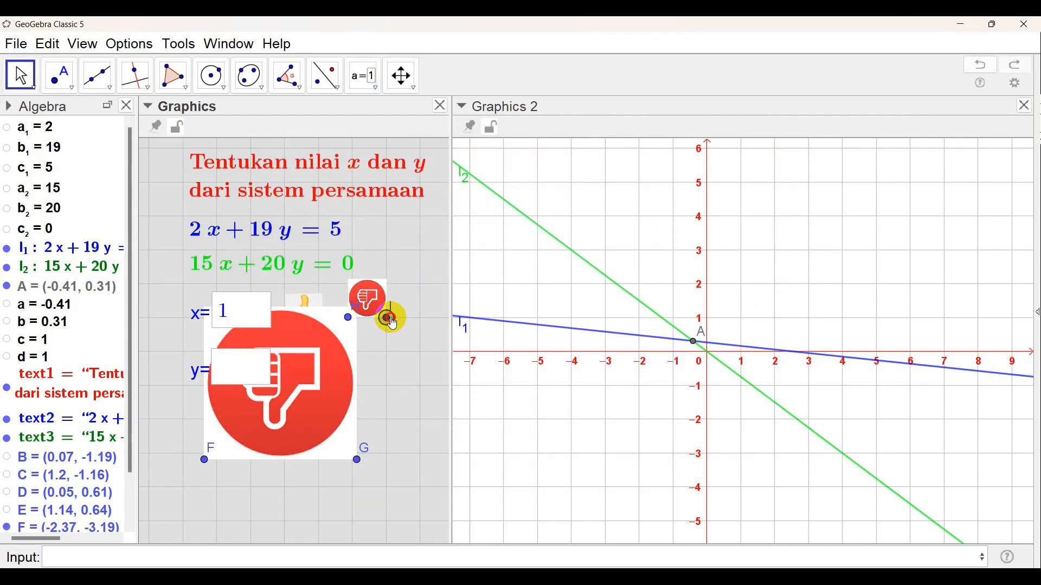
{"action": "left_click_drag", "start_coordinate": [373, 300], "coordinate": [392, 328]}
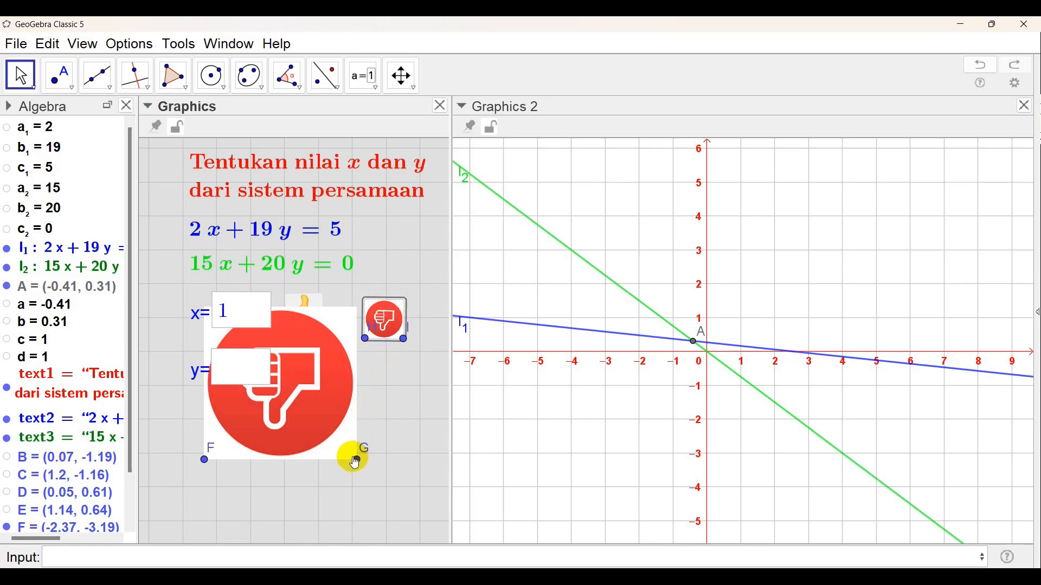
{"action": "left_click_drag", "start_coordinate": [355, 457], "coordinate": [383, 382]}
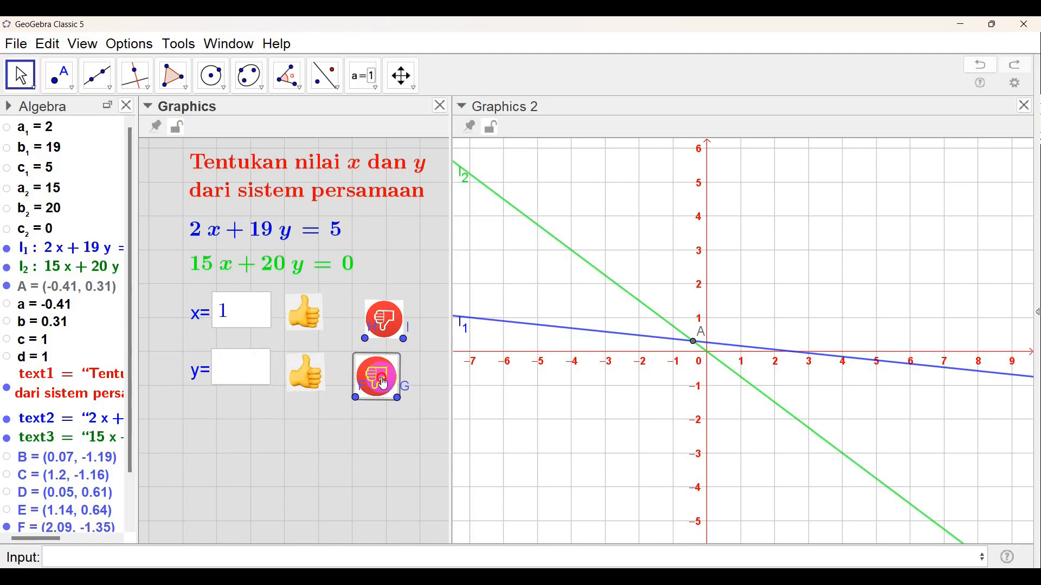
{"action": "left_click", "coordinate": [383, 318]}
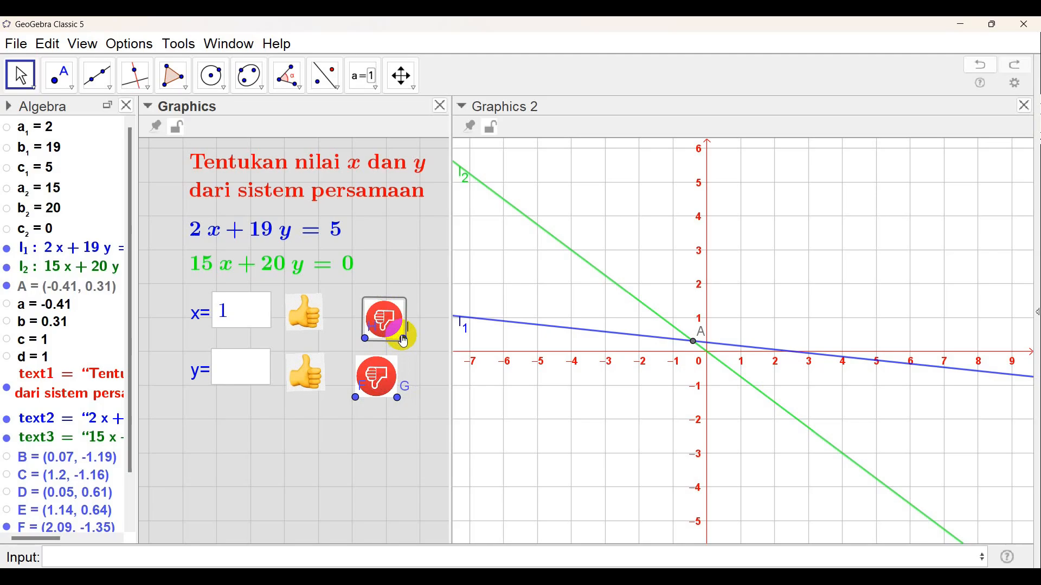
{"action": "left_click_drag", "start_coordinate": [403, 336], "coordinate": [407, 340]}
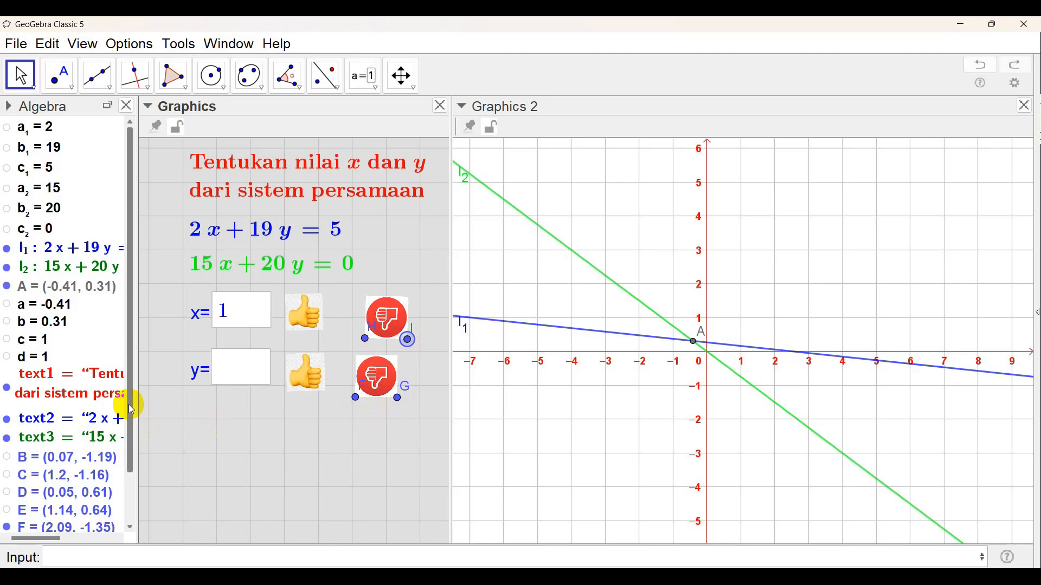
{"action": "left_click_drag", "start_coordinate": [131, 410], "coordinate": [134, 458]}
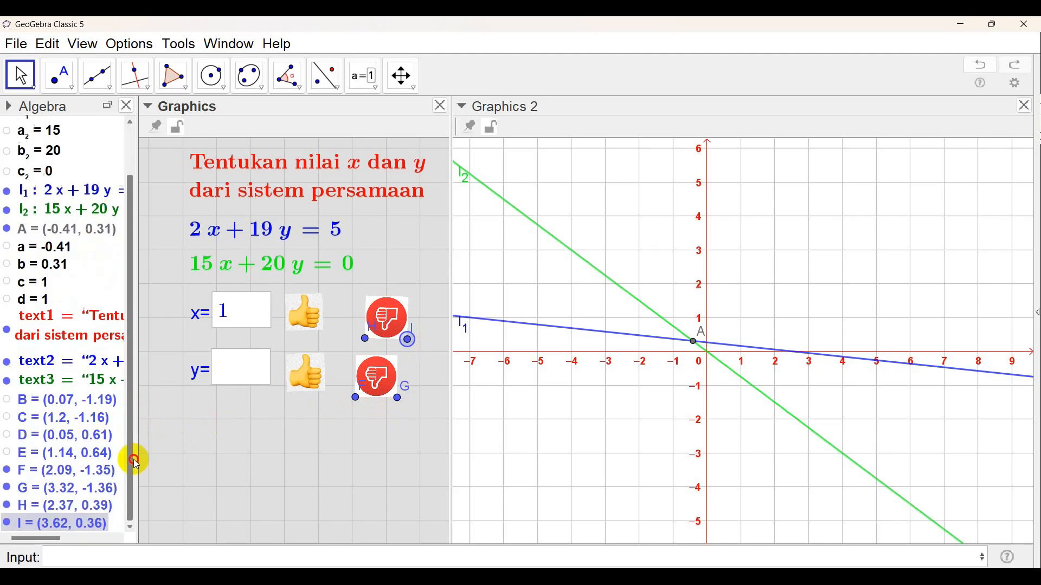
Step: Hide points F, G, H and I, and place both thumbs-down images directly beside the thumbs-up images
{"action": "left_click", "coordinate": [12, 470]}
{"action": "left_click", "coordinate": [10, 489]}
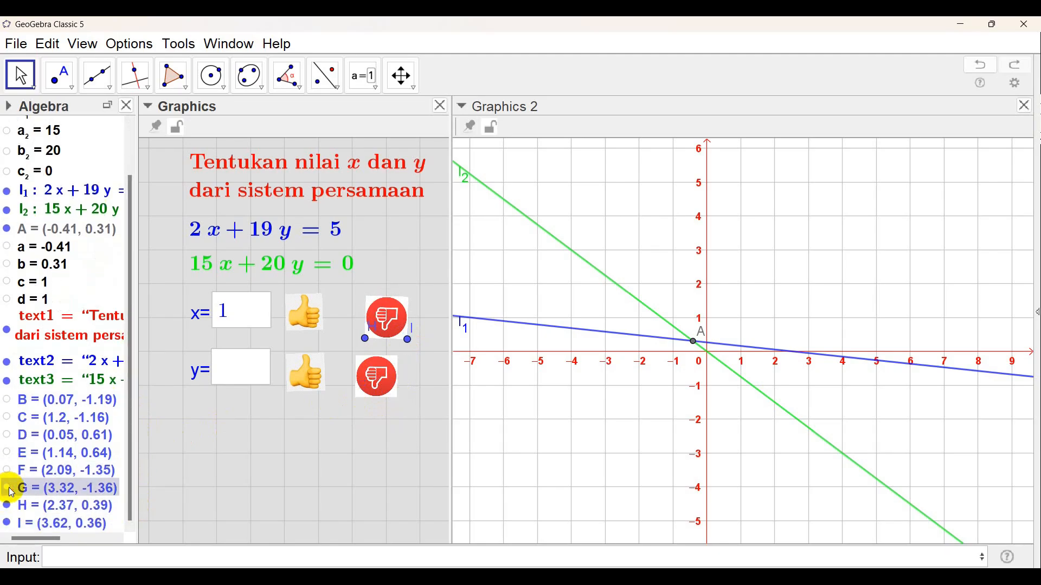
{"action": "left_click", "coordinate": [8, 506]}
{"action": "left_click", "coordinate": [7, 523]}
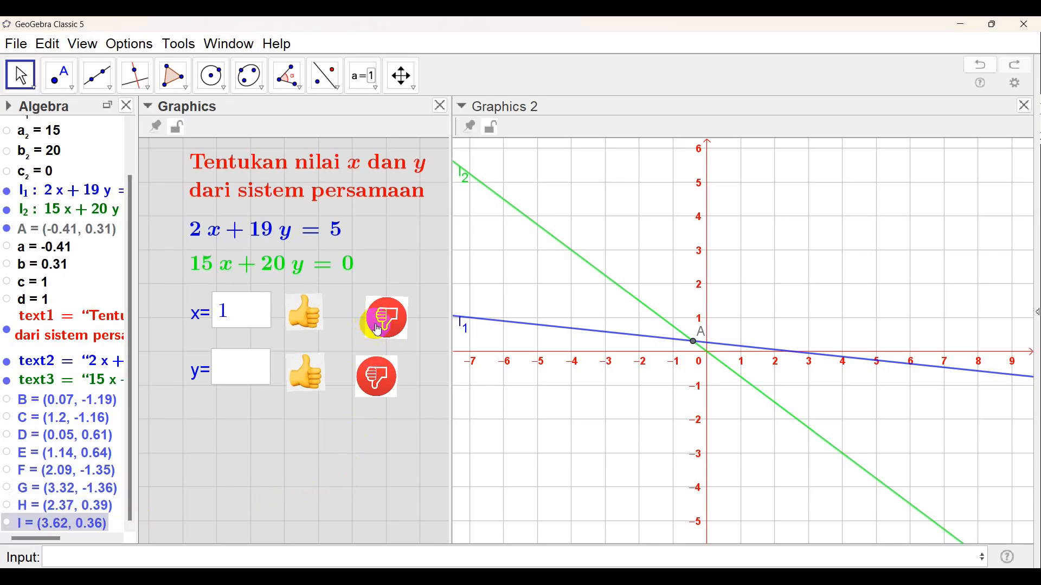
{"action": "left_click_drag", "start_coordinate": [378, 329], "coordinate": [345, 329]}
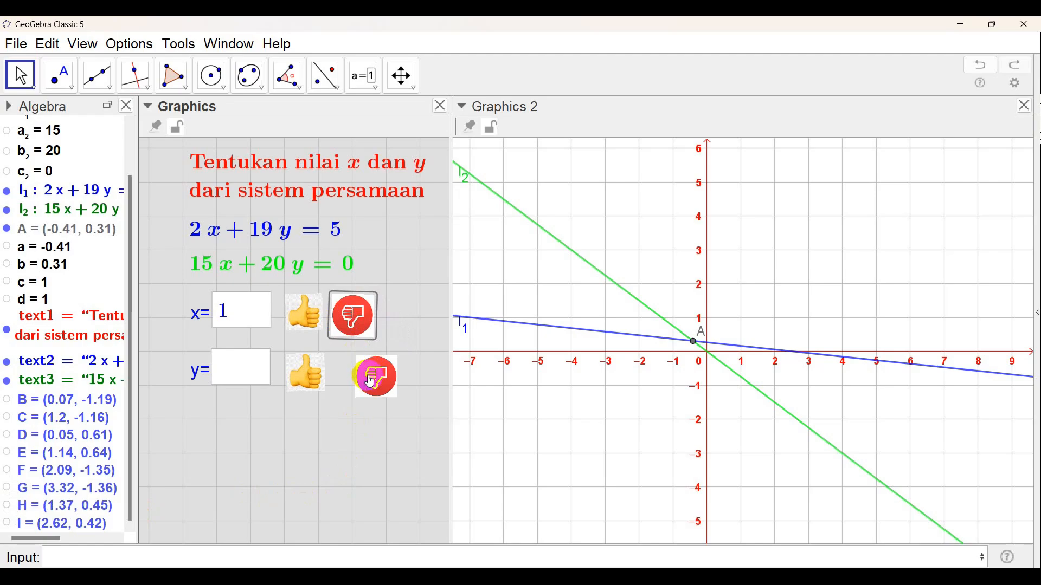
{"action": "left_click_drag", "start_coordinate": [371, 383], "coordinate": [349, 376]}
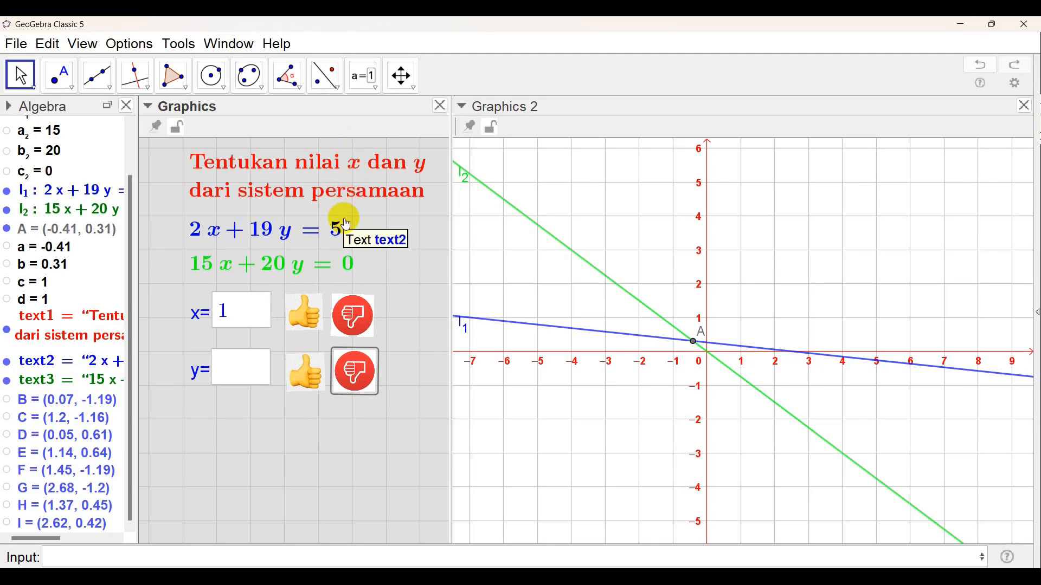
Step: Add a check box captioned PERIKSA without linked objects and place it just below the y input box
{"action": "left_click", "coordinate": [374, 86]}
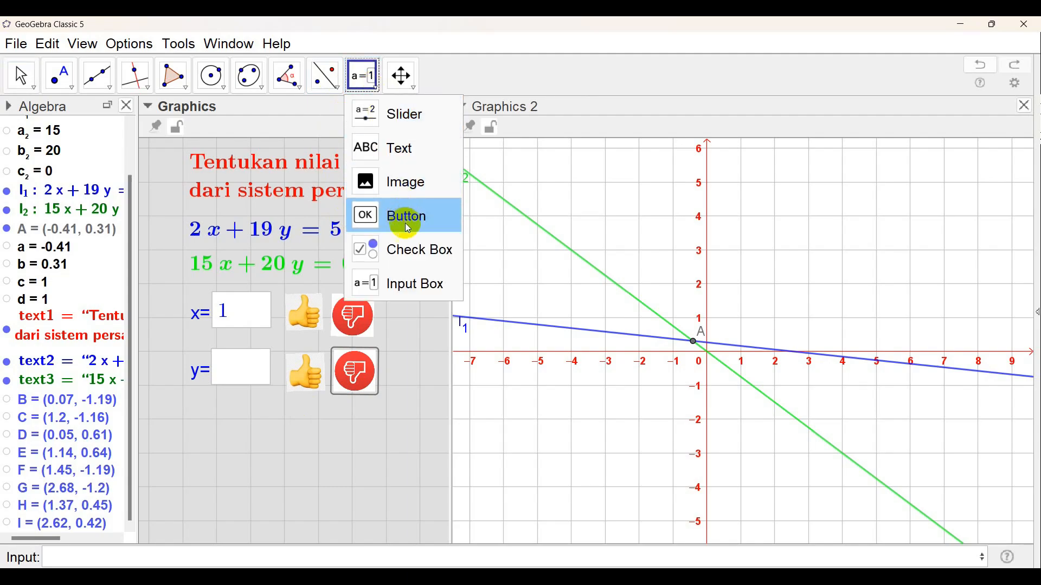
{"action": "left_click", "coordinate": [416, 255]}
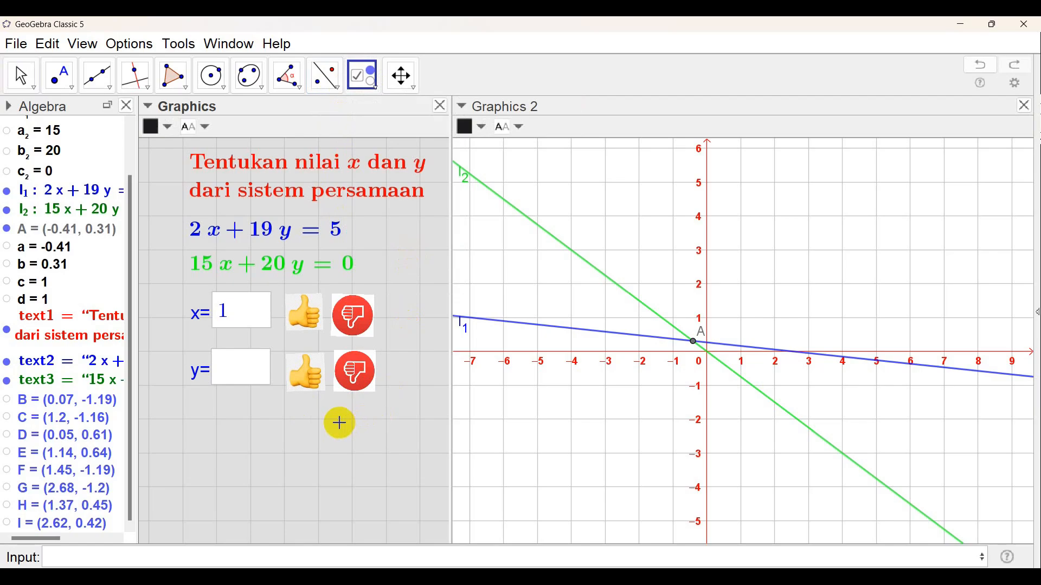
{"action": "left_click", "coordinate": [205, 416]}
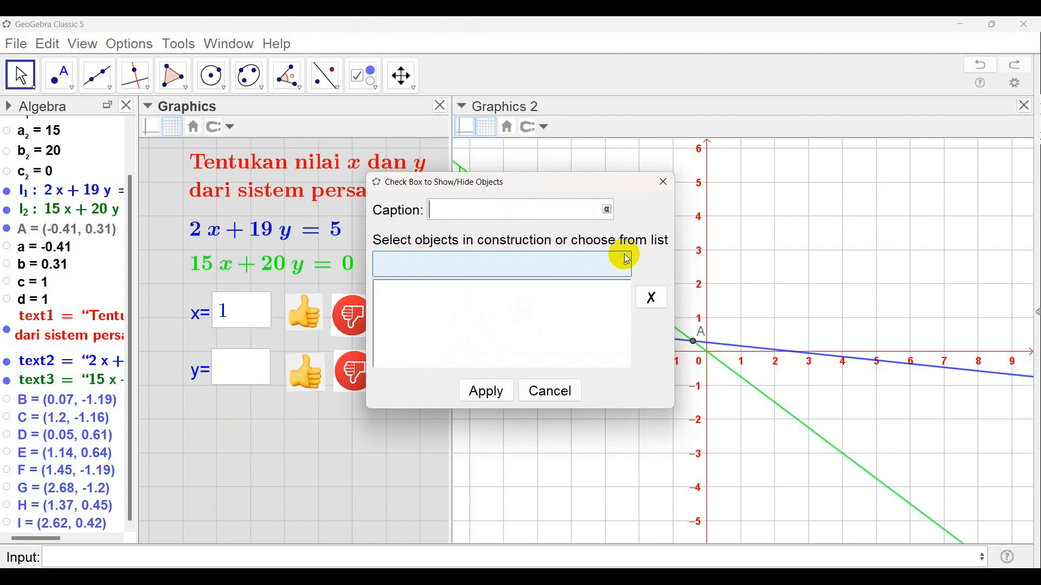
{"action": "type", "text": "PERIKSA"}
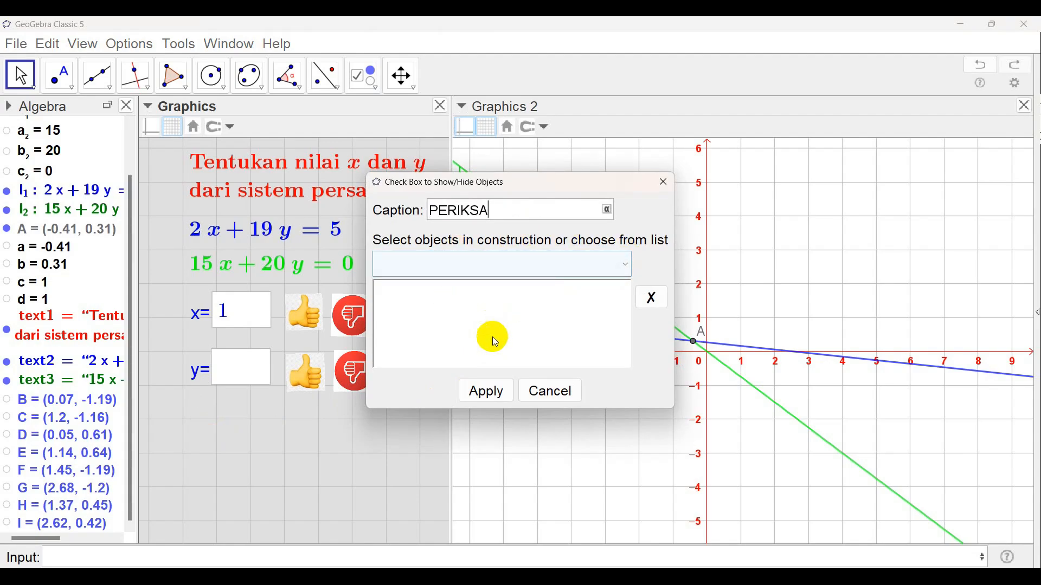
{"action": "left_click", "coordinate": [486, 392]}
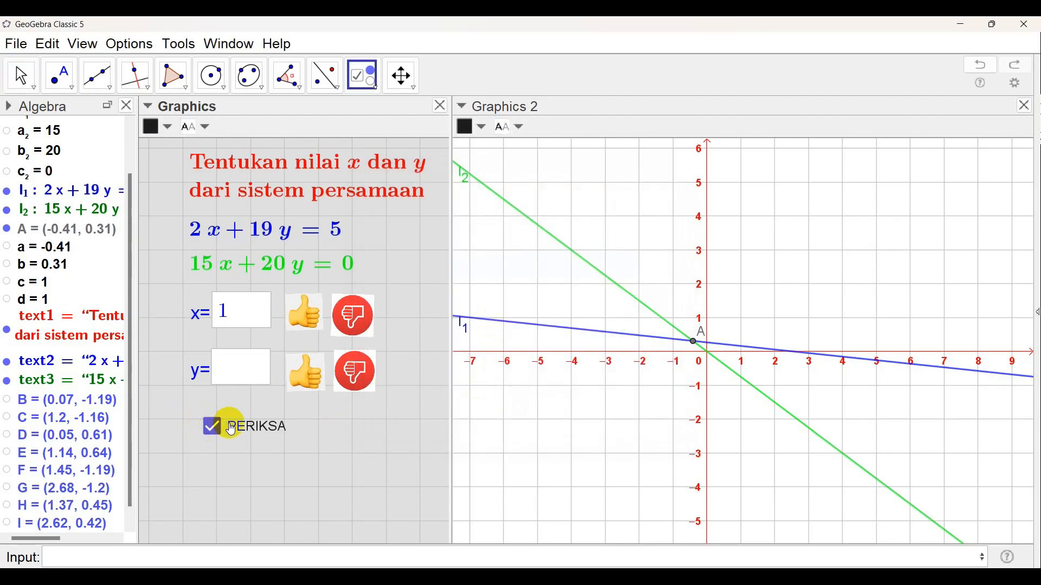
{"action": "left_click_drag", "start_coordinate": [234, 434], "coordinate": [220, 420]}
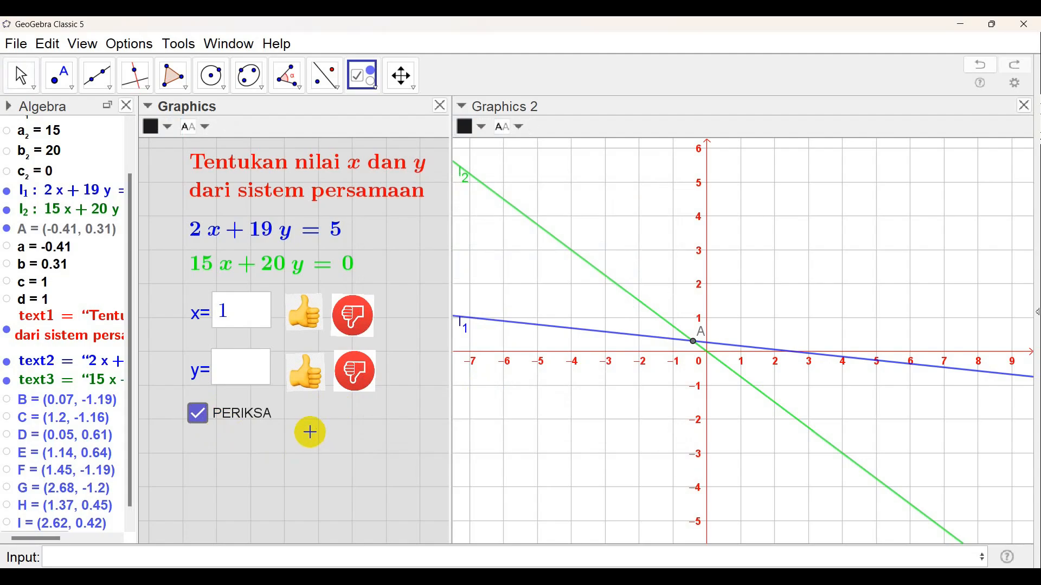
Step: Create a button captioned SOAL BARU with an empty script below the PERIKSA check box
{"action": "left_click", "coordinate": [378, 89]}
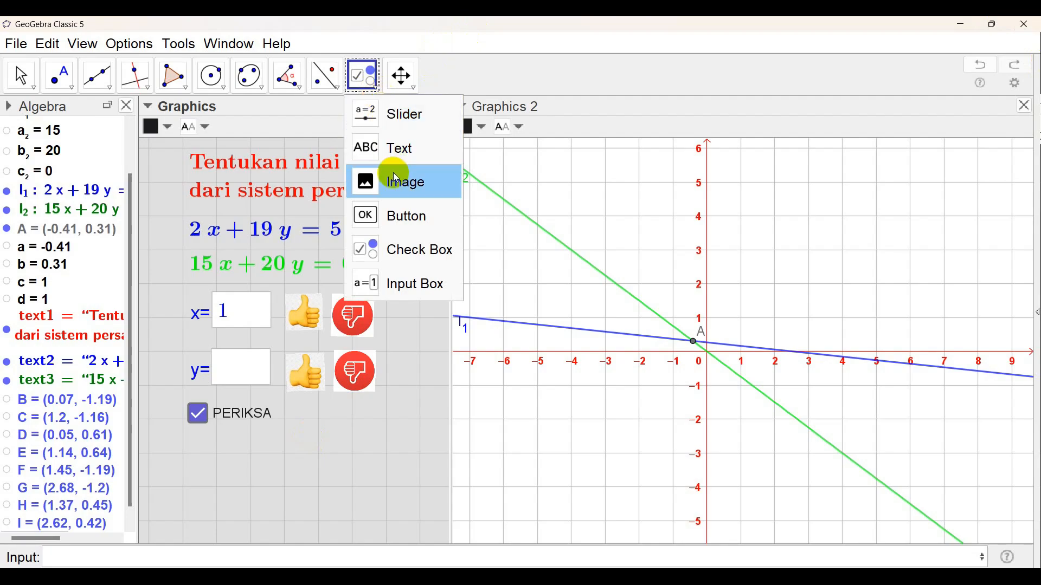
{"action": "left_click", "coordinate": [404, 217]}
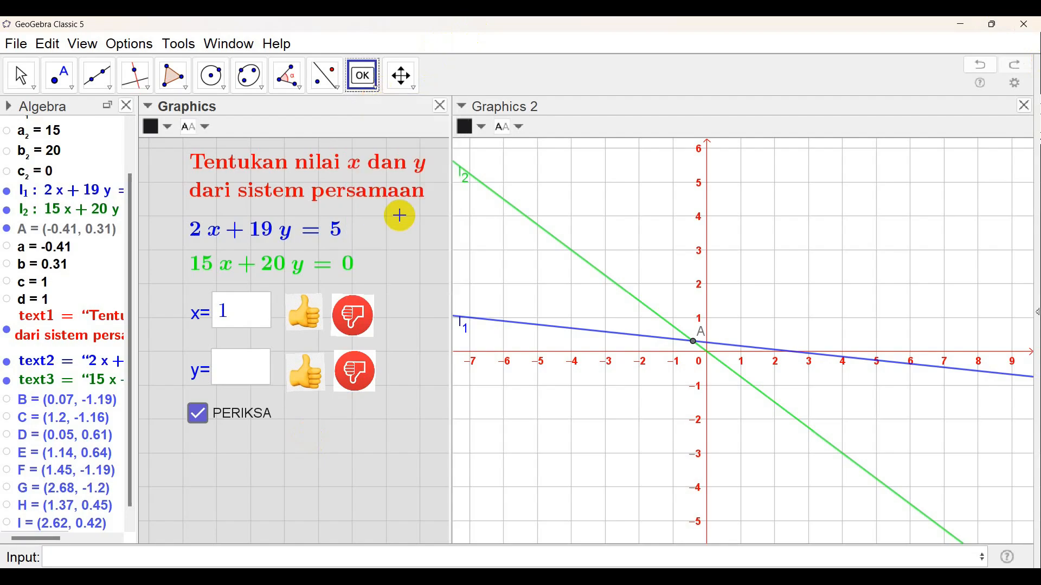
{"action": "left_click", "coordinate": [193, 454]}
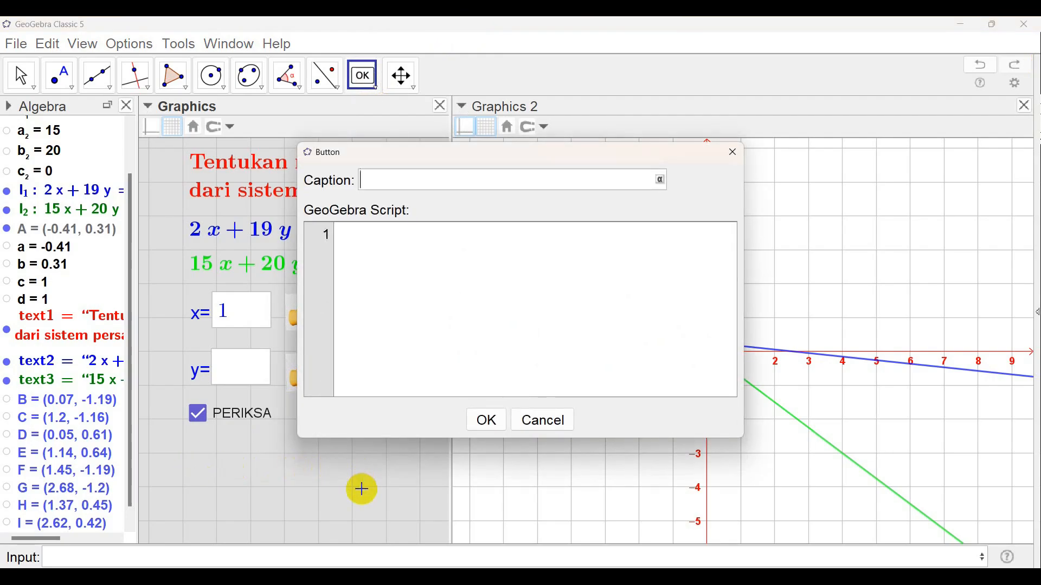
{"action": "type", "text": "SOAL BARU"}
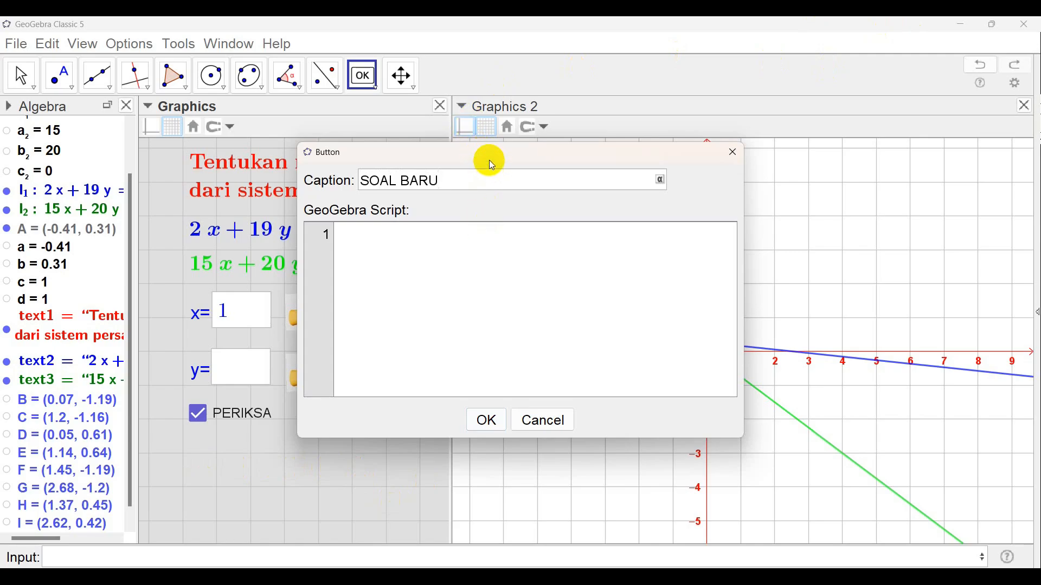
{"action": "left_click_drag", "start_coordinate": [490, 159], "coordinate": [660, 242]}
{"action": "left_click", "coordinate": [659, 507]}
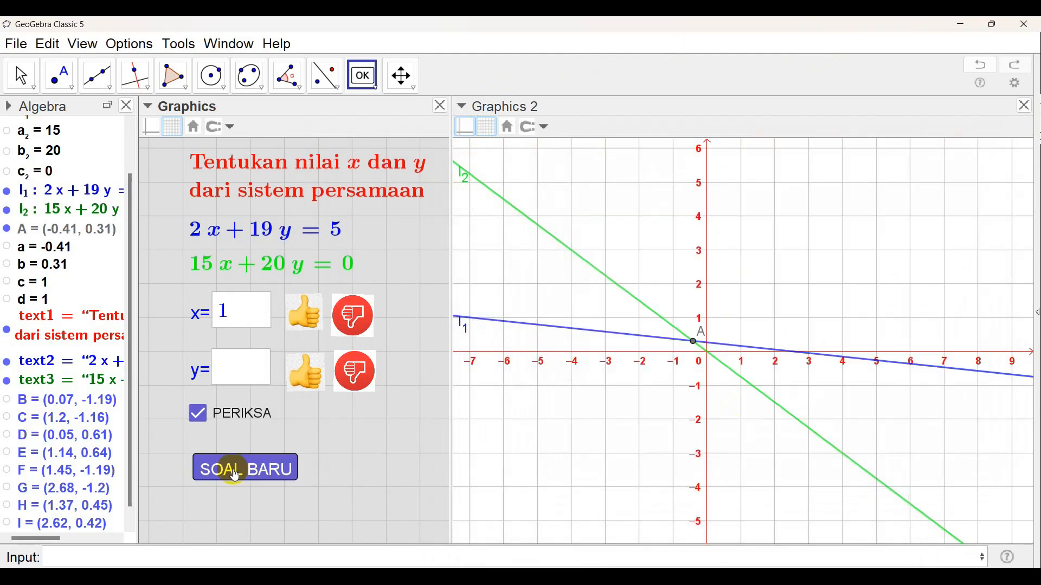
Step: Enter UpdateConstruction[] as the first line of the SOAL BARU button's On Click script
{"action": "right_click", "coordinate": [235, 475]}
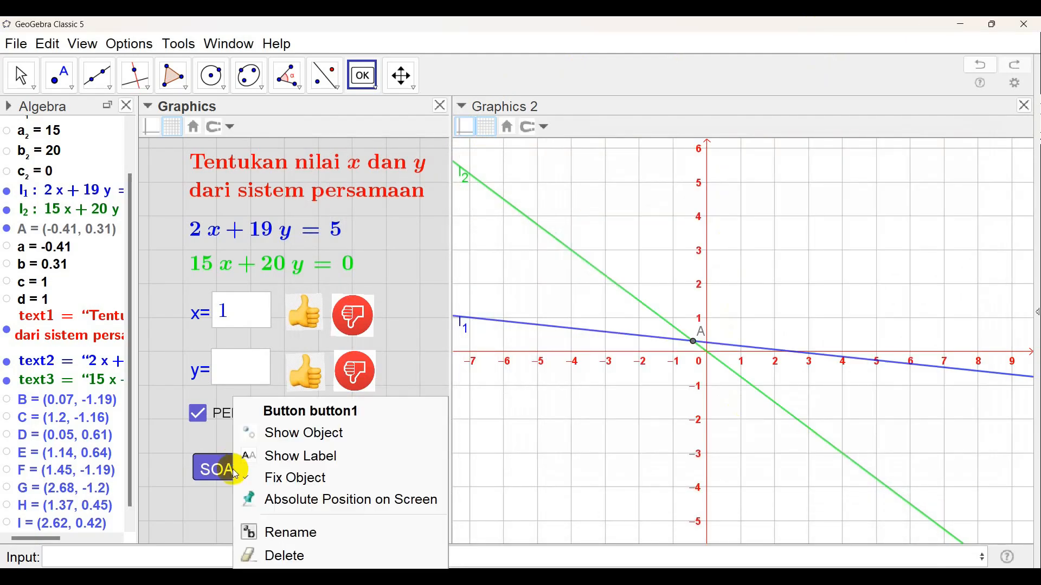
{"action": "left_click", "coordinate": [314, 580]}
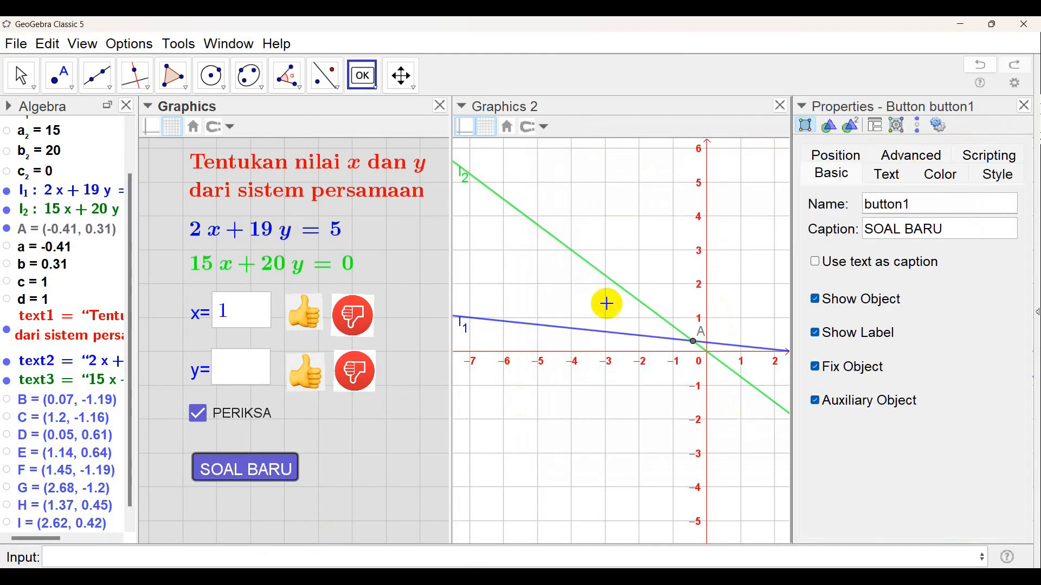
{"action": "left_click", "coordinate": [978, 161]}
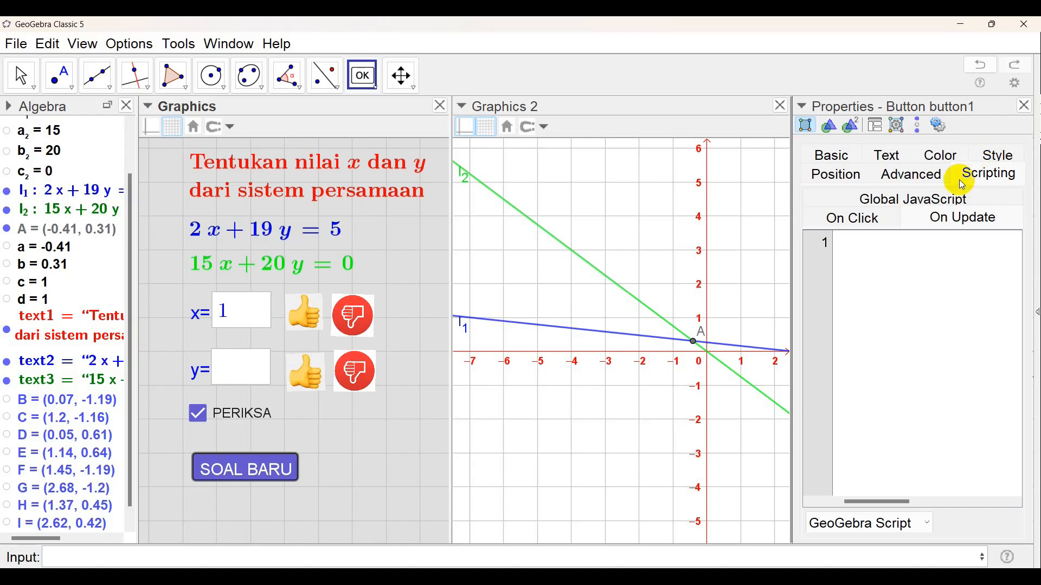
{"action": "left_click", "coordinate": [866, 224]}
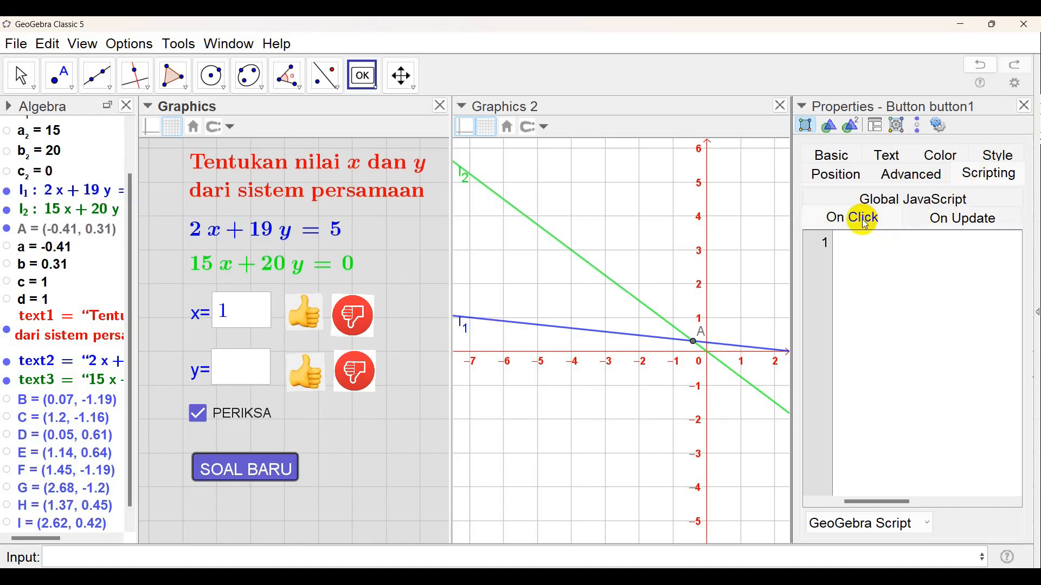
{"action": "left_click", "coordinate": [844, 245]}
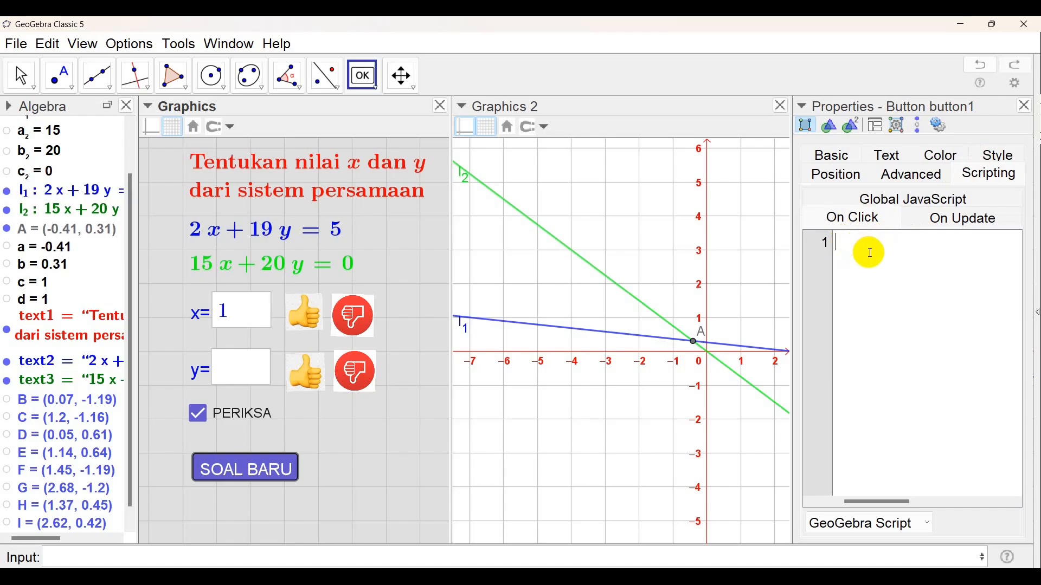
{"action": "type", "text": "uP"}
{"action": "key", "text": "BackSpace"}
{"action": "key", "text": "BackSpace"}
{"action": "type", "text": "UpdateCont"}
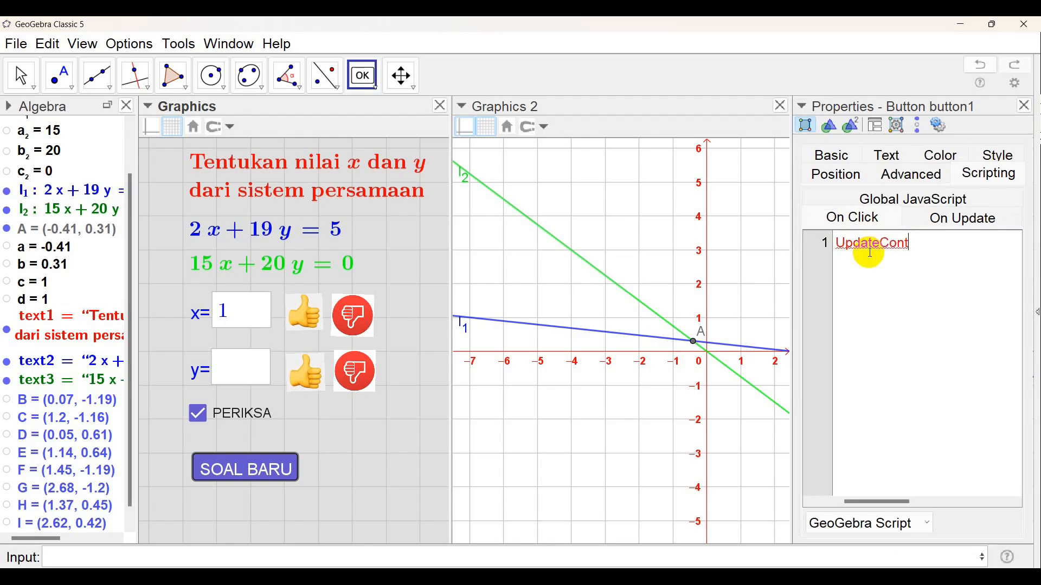
{"action": "type", "text": "ruction"}
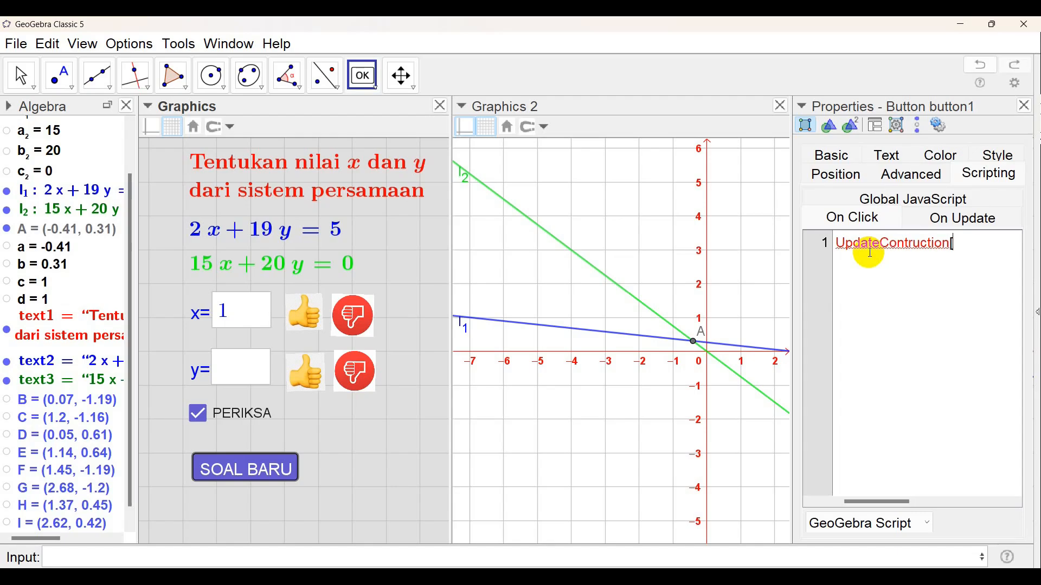
{"action": "type", "text": "[]"}
{"action": "type", "text": "s"}
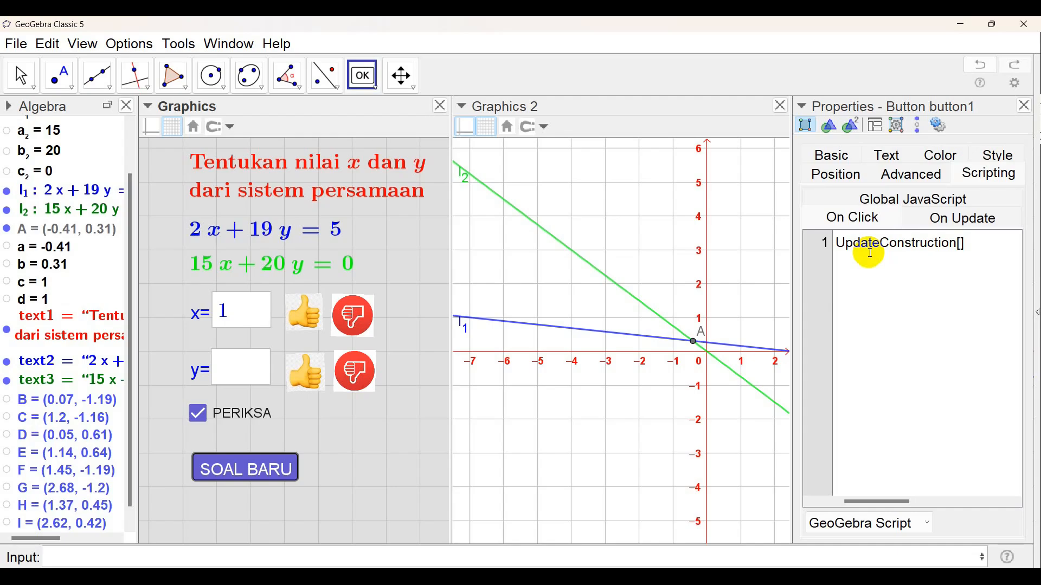
Step: Add the lines SetValue[c,?] and SetValue[d,?] to the button's On Click script
{"action": "key", "text": "Return"}
{"action": "type", "text": "SetValue"}
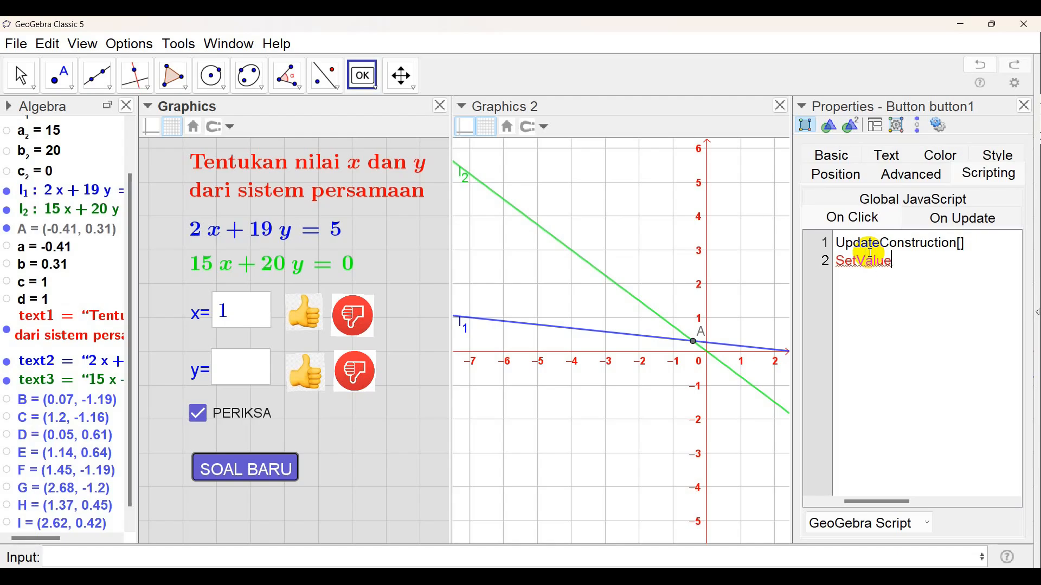
{"action": "type", "text": "["}
{"action": "type", "text": "c,?"}
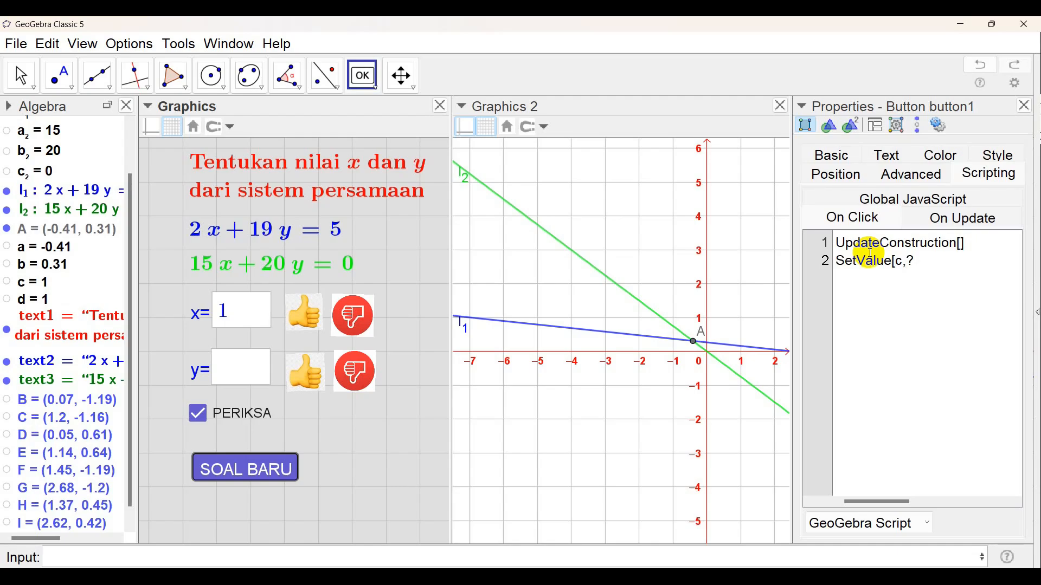
{"action": "type", "text": "]"}
{"action": "key", "text": "Return"}
{"action": "type", "text": "SetValue"}
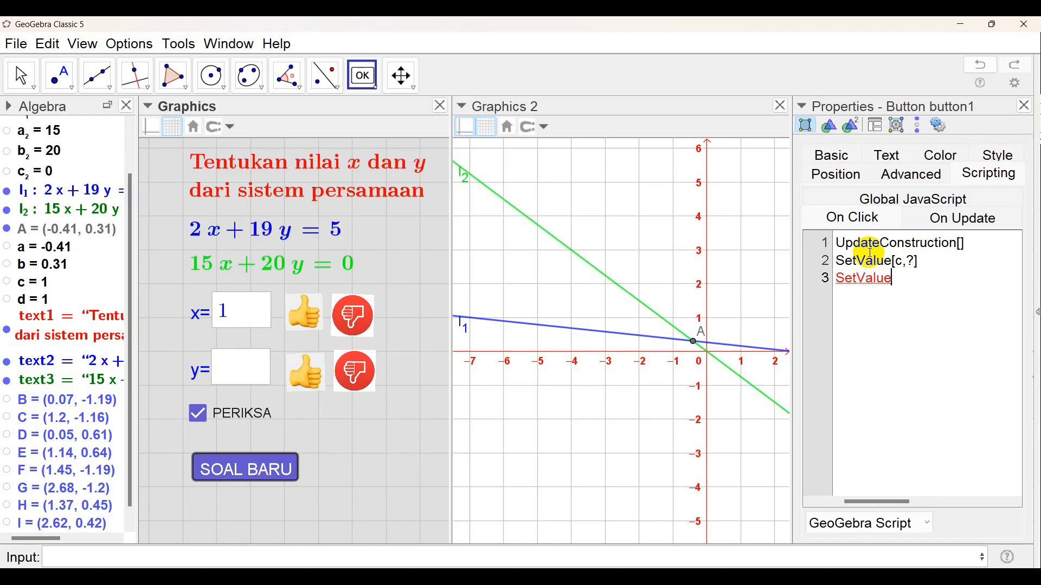
{"action": "type", "text": "[d,?"}
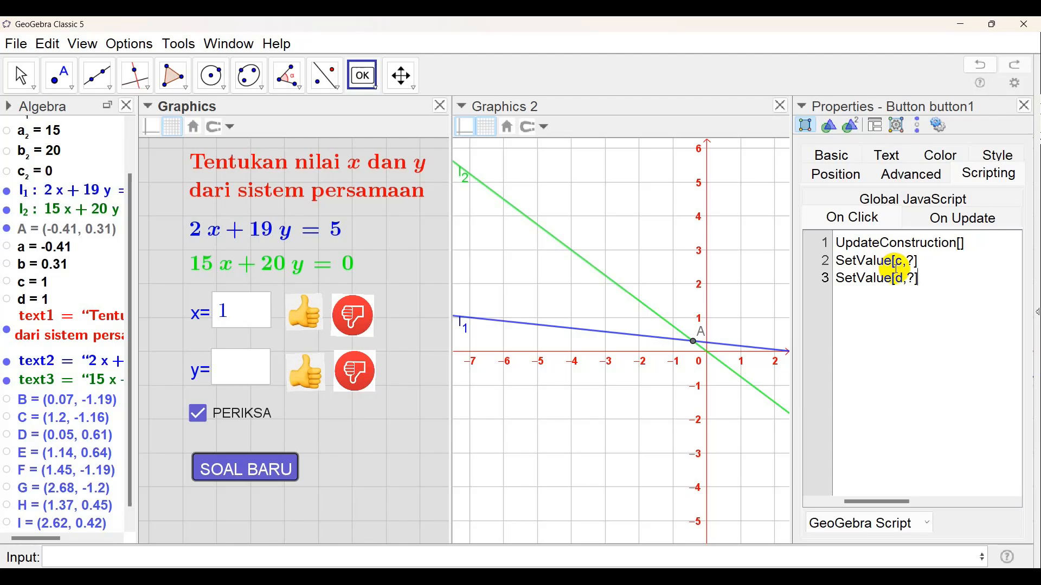
Step: Add SetValue[e,false] as the fourth script line, close the properties and run the SOAL BARU button to test it
{"action": "key", "text": "Return"}
{"action": "type", "text": "SetValue["}
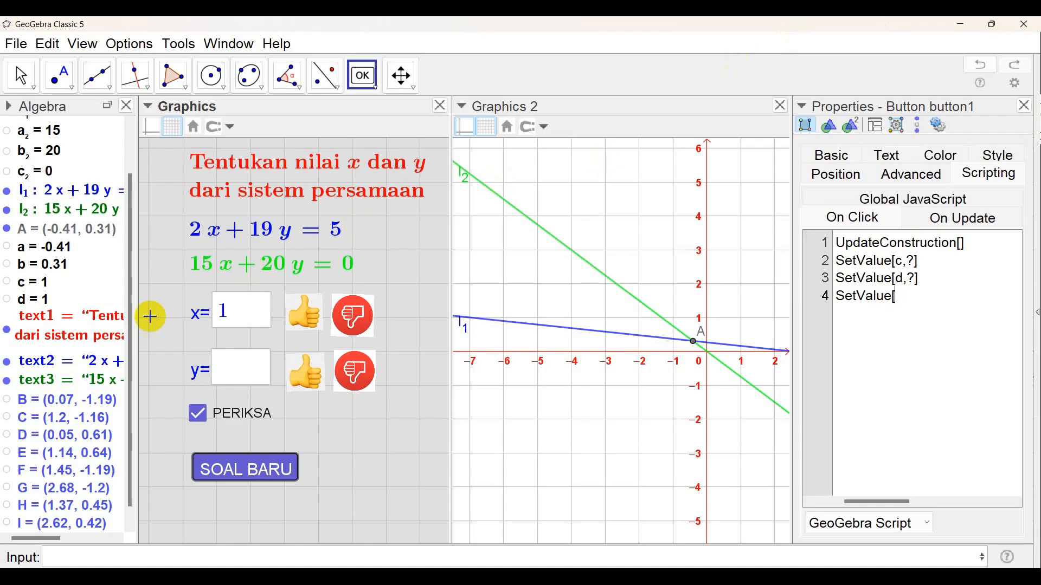
{"action": "left_click_drag", "start_coordinate": [130, 324], "coordinate": [132, 353]}
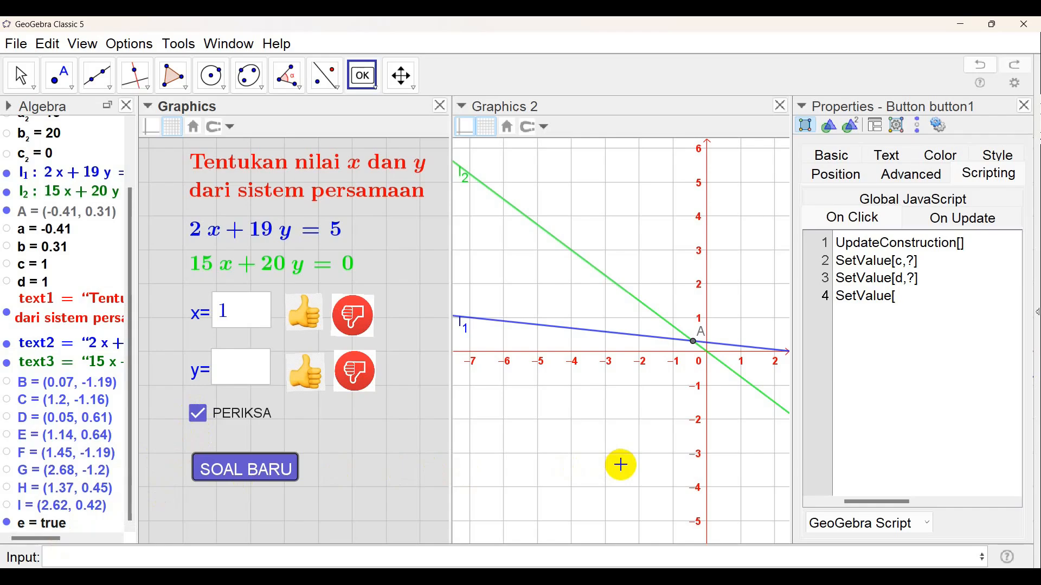
{"action": "type", "text": "e,false]"}
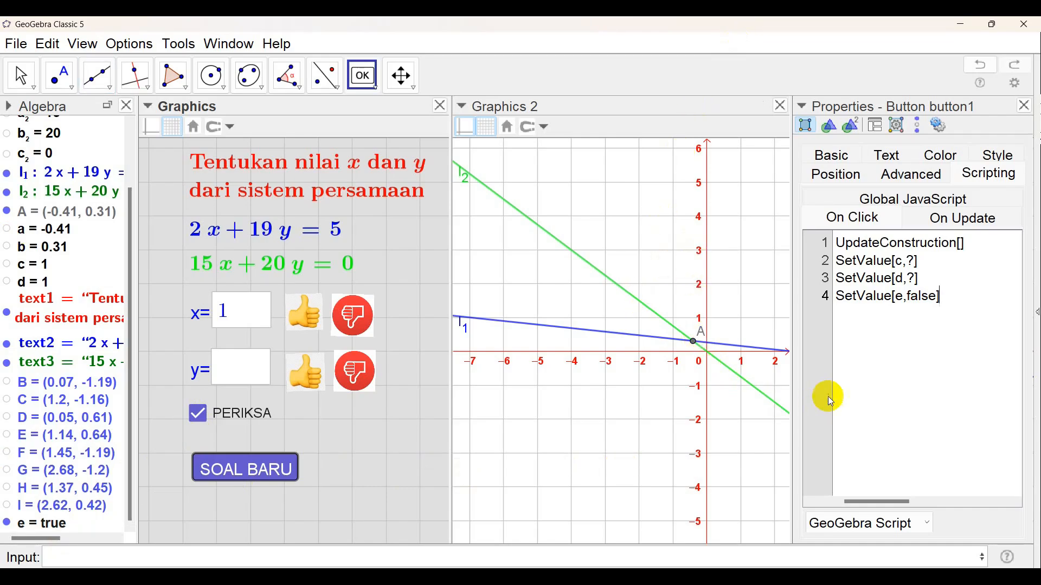
{"action": "left_click", "coordinate": [896, 376]}
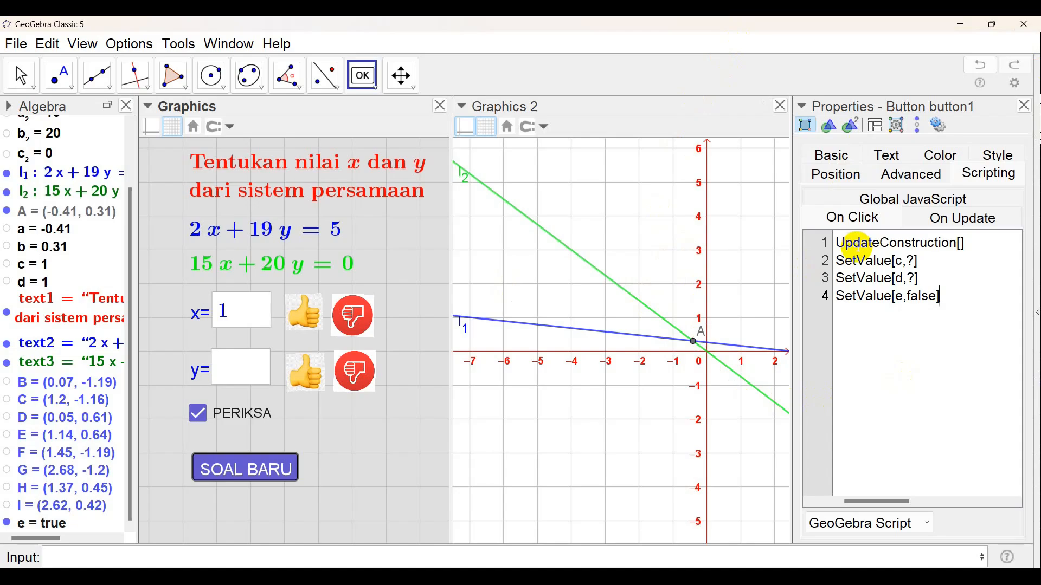
{"action": "left_click", "coordinate": [1025, 107]}
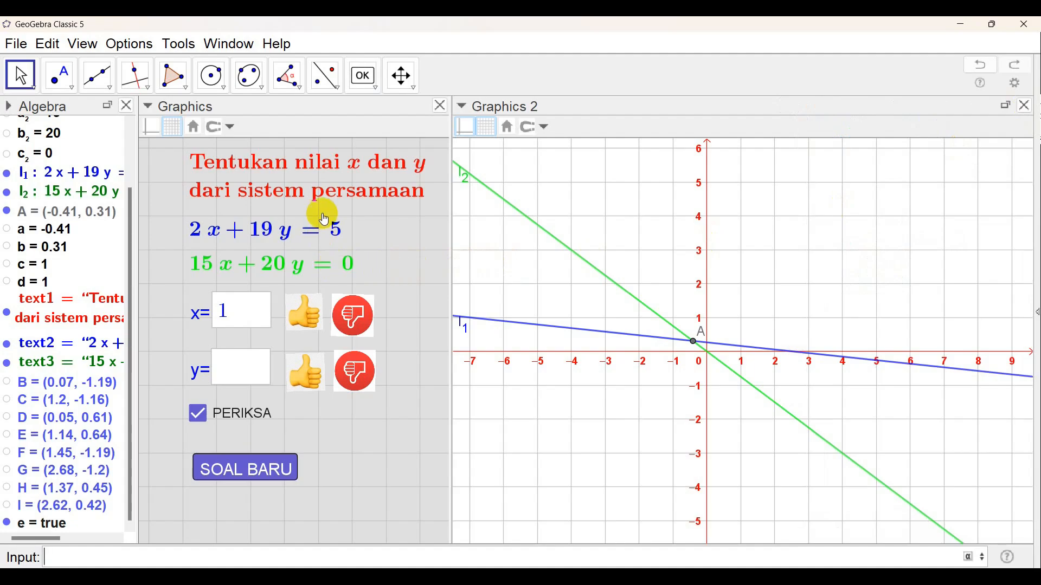
{"action": "left_click", "coordinate": [212, 480]}
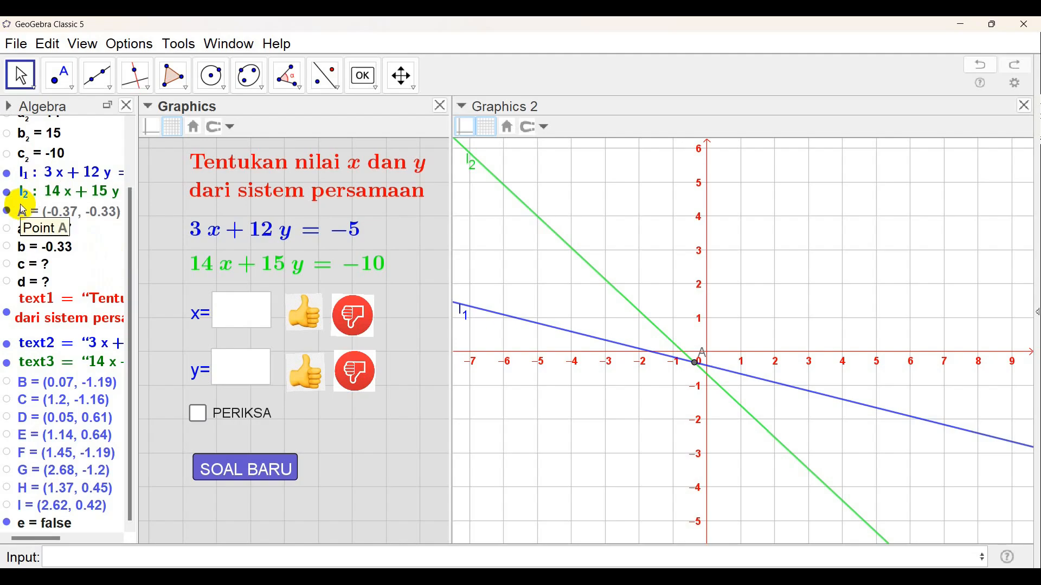
Step: Set line l₁'s Condition to Show Object to e==true
{"action": "right_click", "coordinate": [55, 173]}
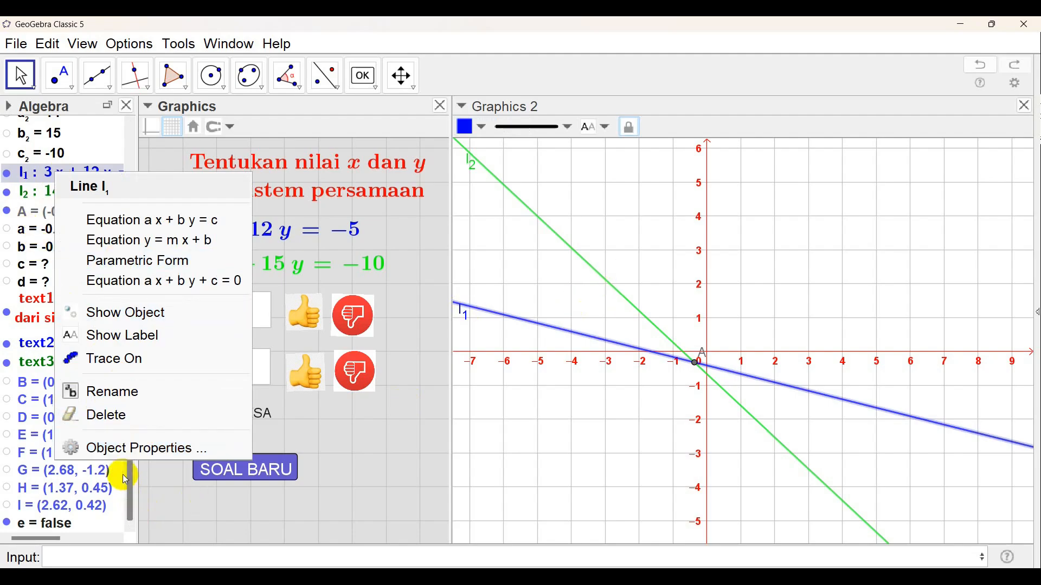
{"action": "left_click", "coordinate": [111, 448]}
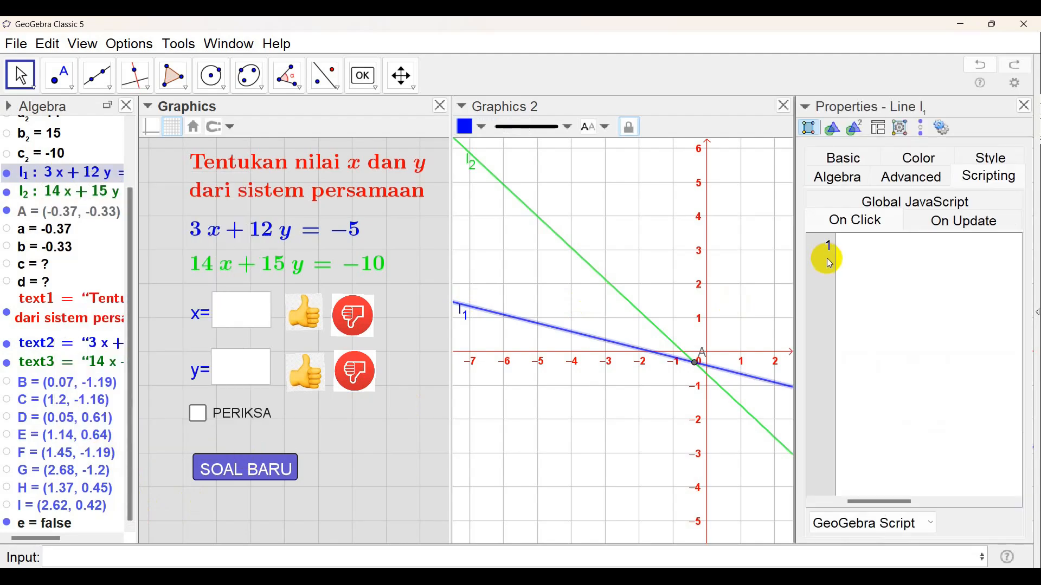
{"action": "left_click", "coordinate": [909, 179]}
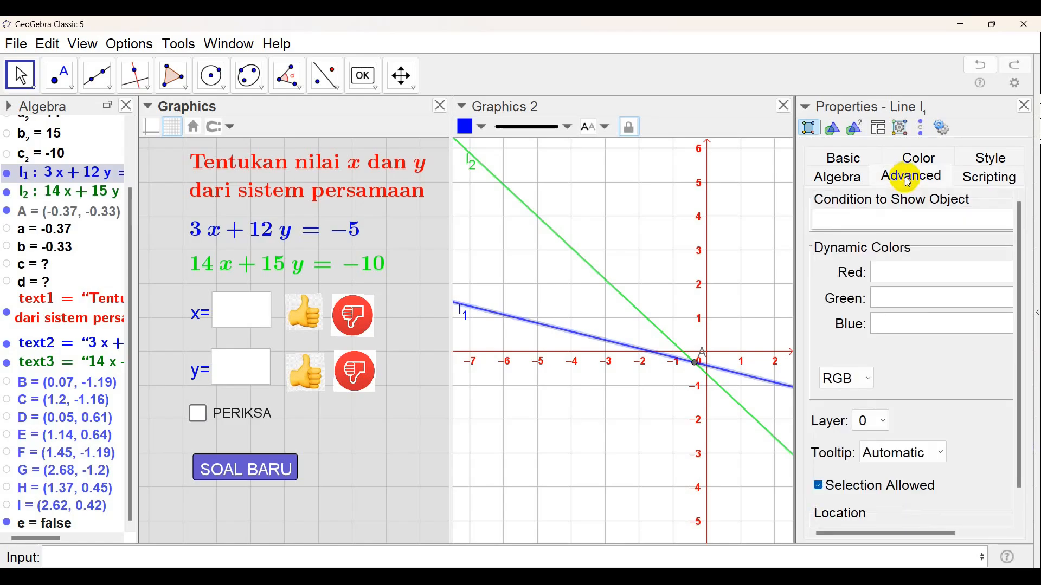
{"action": "left_click", "coordinate": [836, 219]}
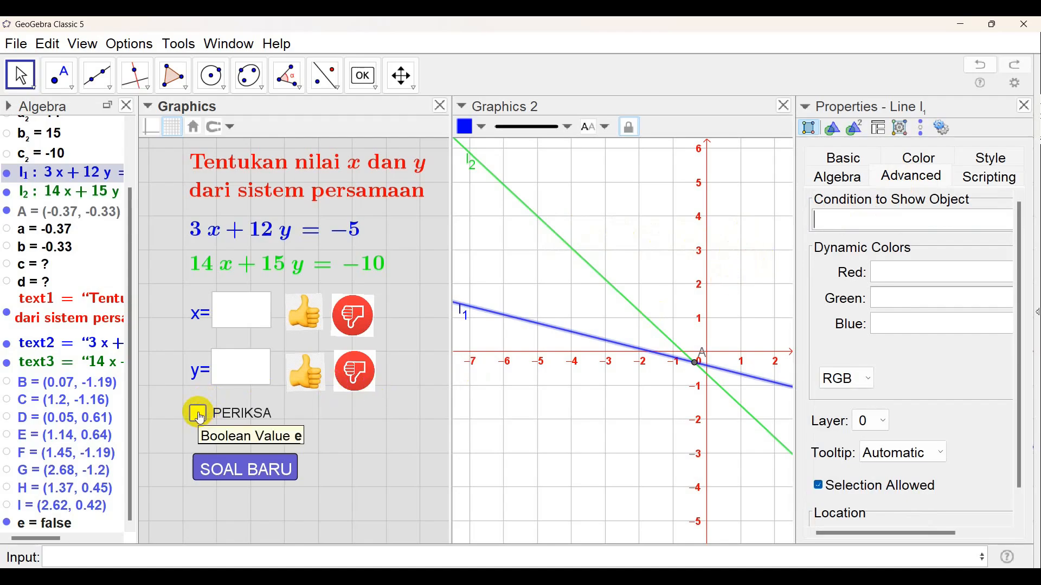
{"action": "type", "text": "e"}
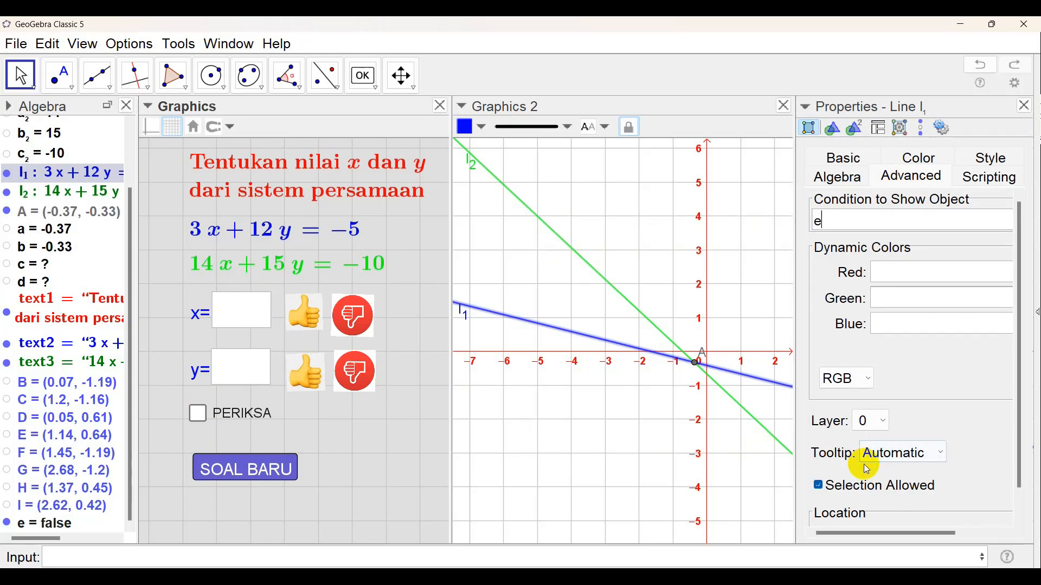
{"action": "type", "text": "==true&"}
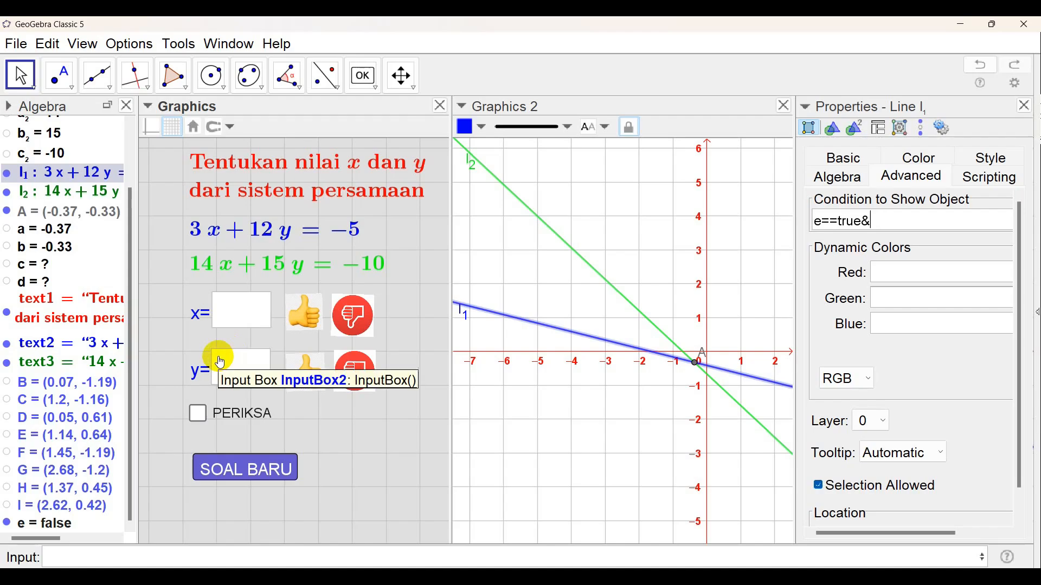
{"action": "key", "text": "BackSpace"}
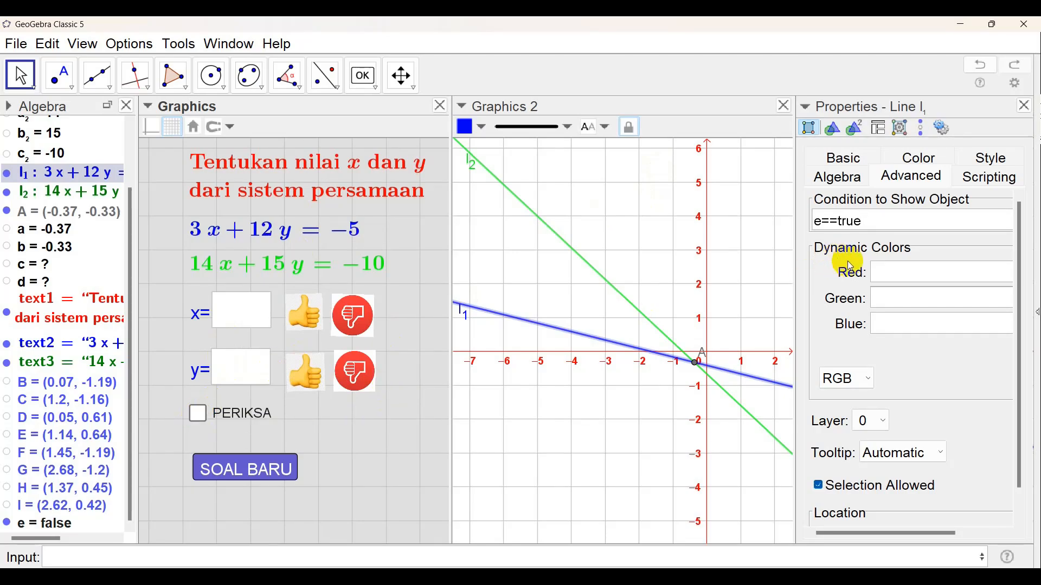
{"action": "left_click", "coordinate": [871, 237]}
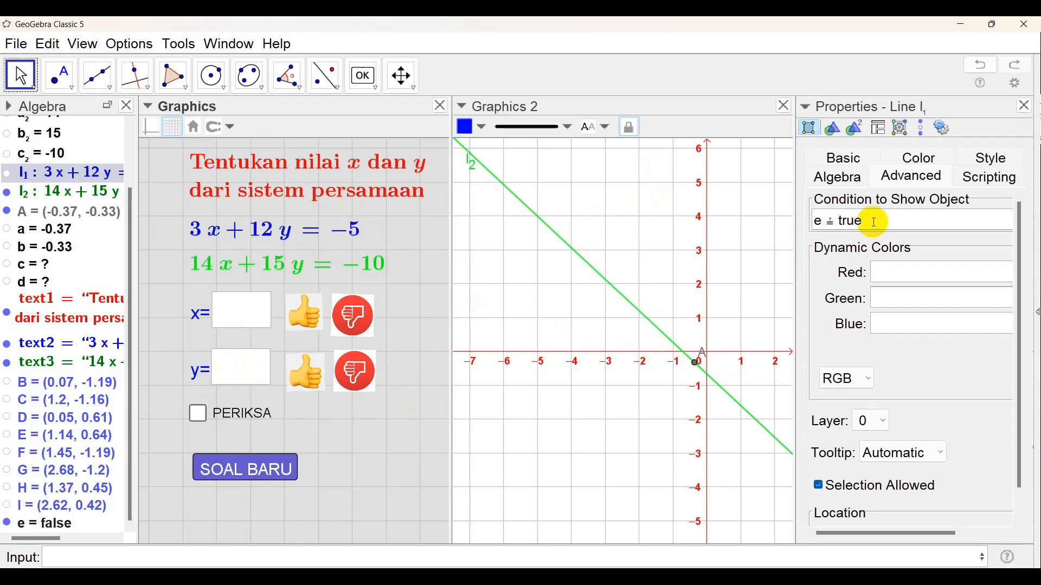
Step: Copy line l₁'s show condition, e ≟ true, and apply it to line l₂
{"action": "left_click_drag", "start_coordinate": [856, 222], "coordinate": [816, 221]}
{"action": "key", "text": "ctrl+c"}
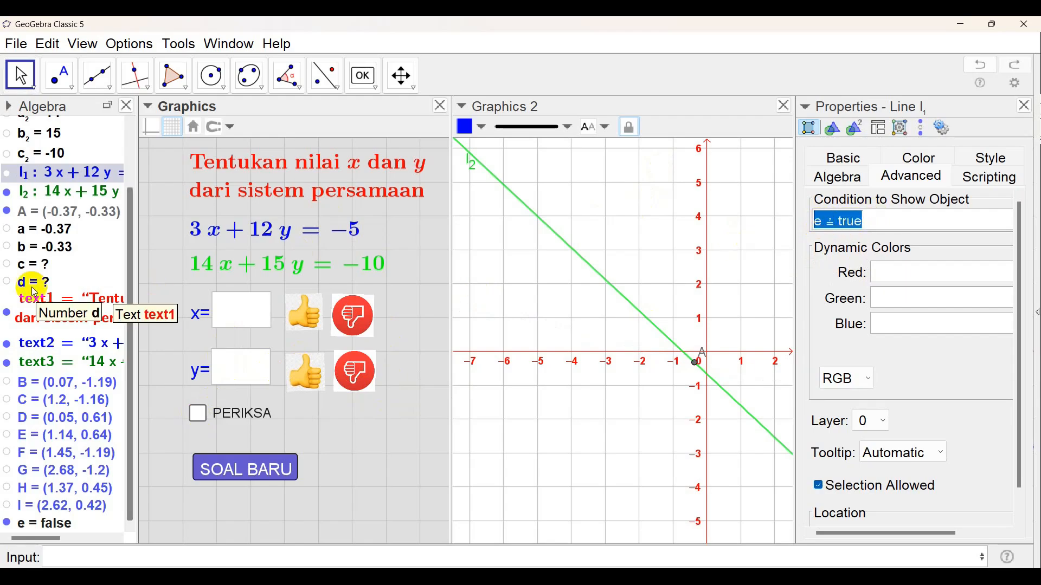
{"action": "left_click", "coordinate": [38, 192]}
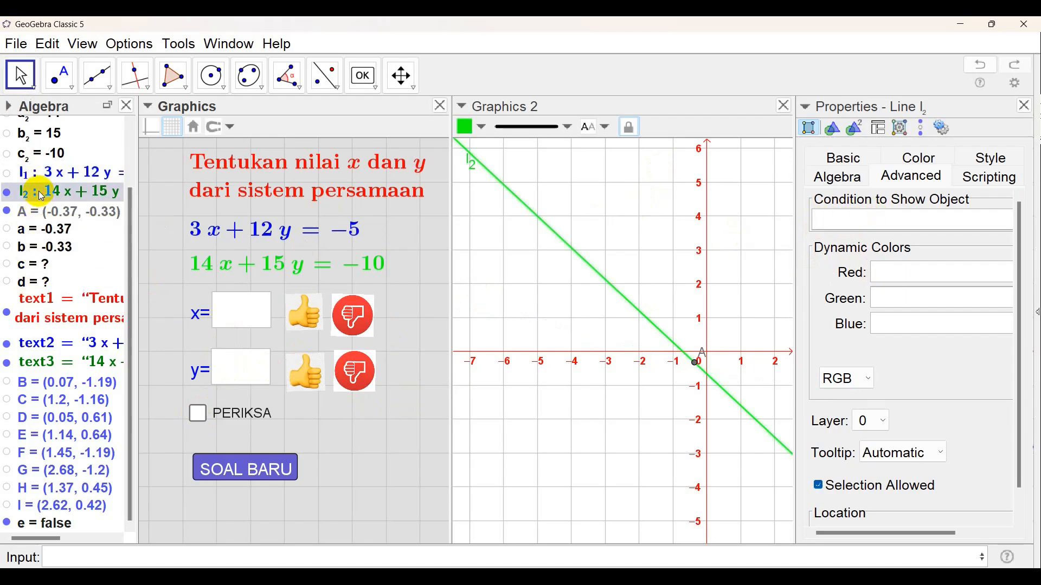
{"action": "left_click", "coordinate": [837, 219]}
{"action": "key", "text": "ctrl+v"}
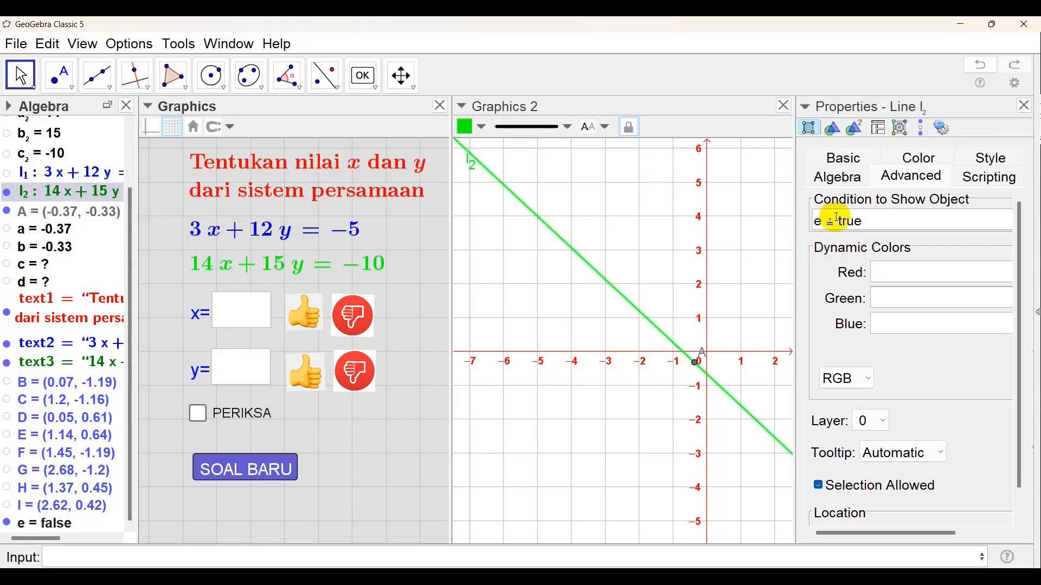
{"action": "key", "text": "Return"}
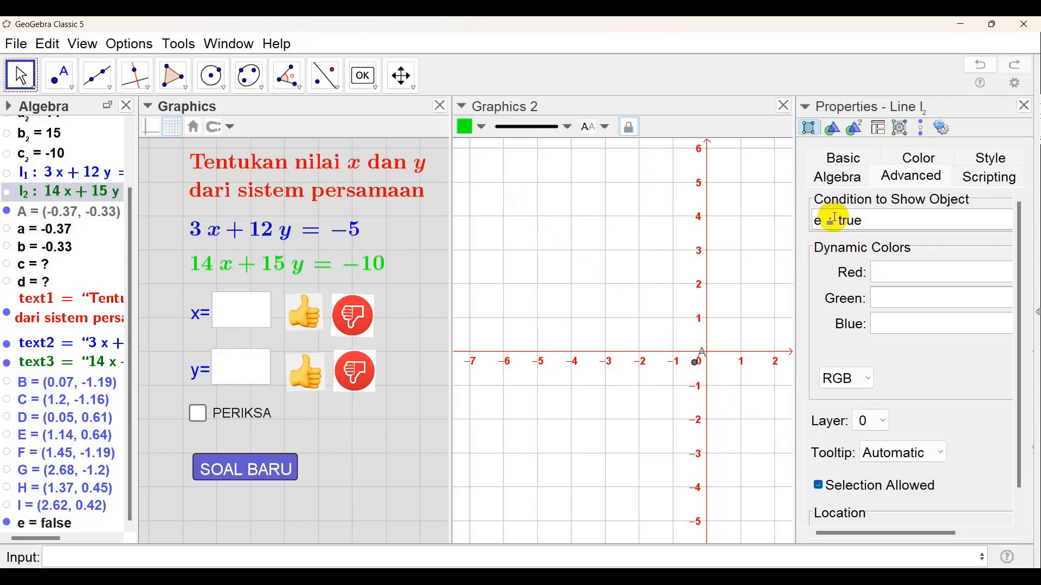
Step: Apply the same e ≟ true show condition to point A, close the properties and generate a new question with SOAL BARU
{"action": "left_click", "coordinate": [70, 216]}
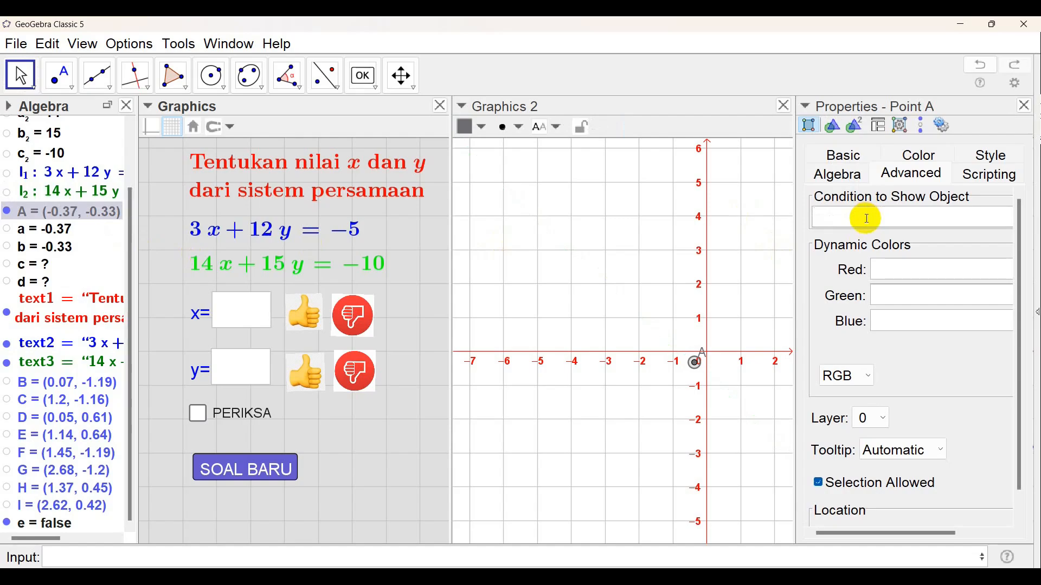
{"action": "key", "text": "ctrl+v"}
{"action": "key", "text": "Return"}
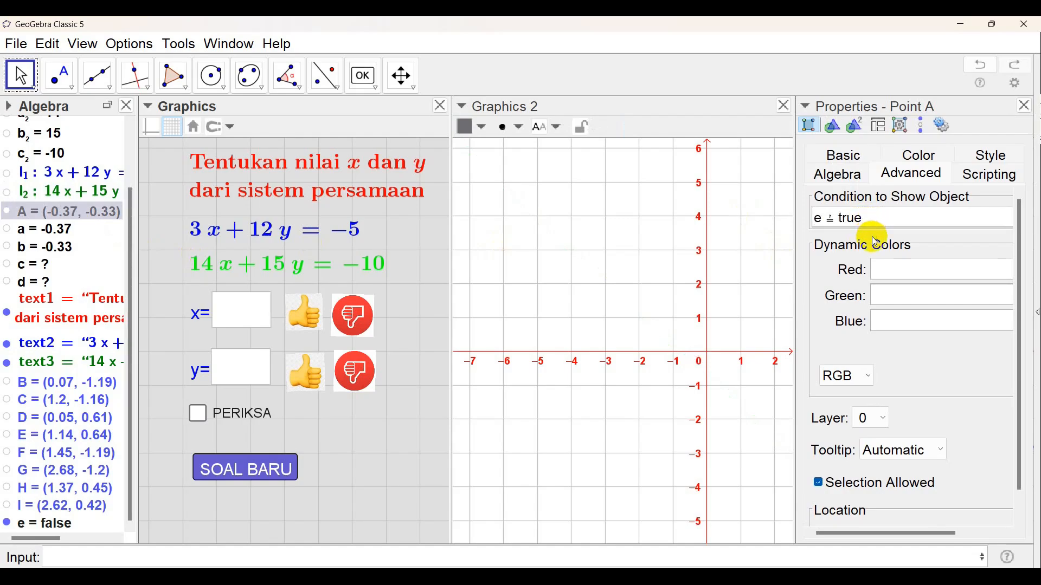
{"action": "left_click", "coordinate": [1025, 109]}
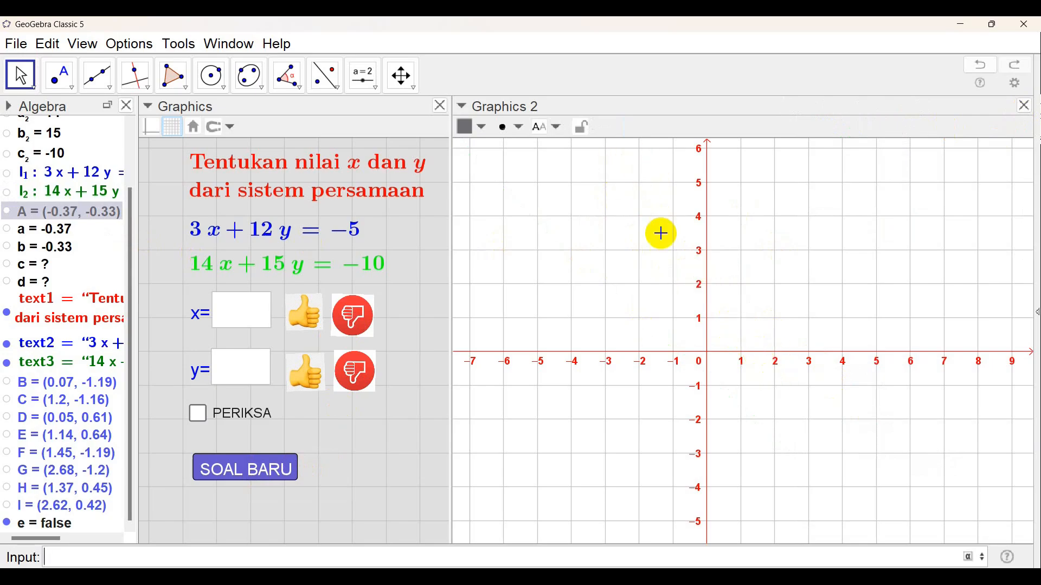
{"action": "left_click", "coordinate": [239, 471]}
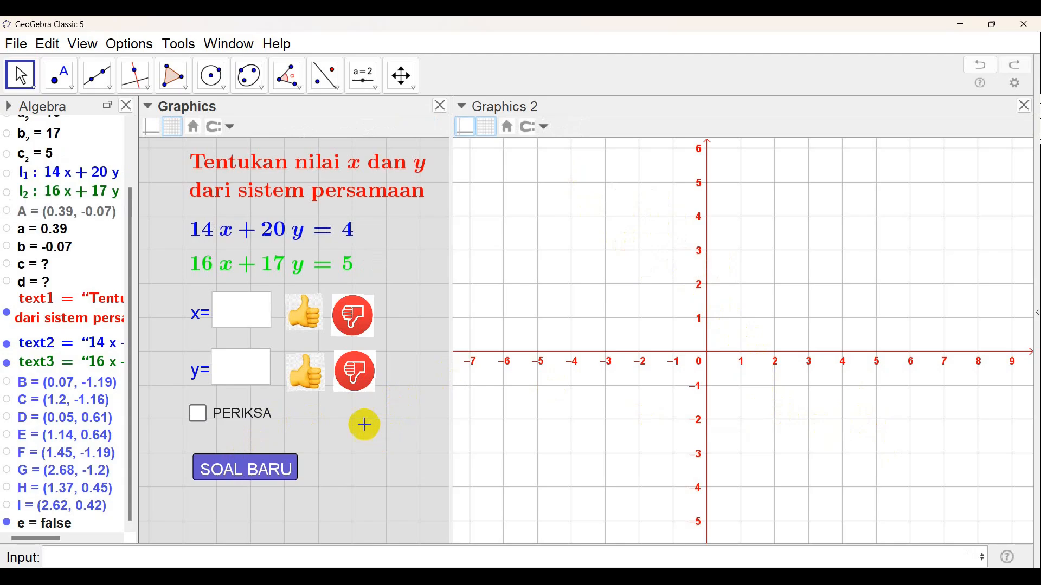
Step: Set the Condition to Show Object of the thumbs-up image beside the x box to e==true&&a==c
{"action": "left_click", "coordinate": [305, 323]}
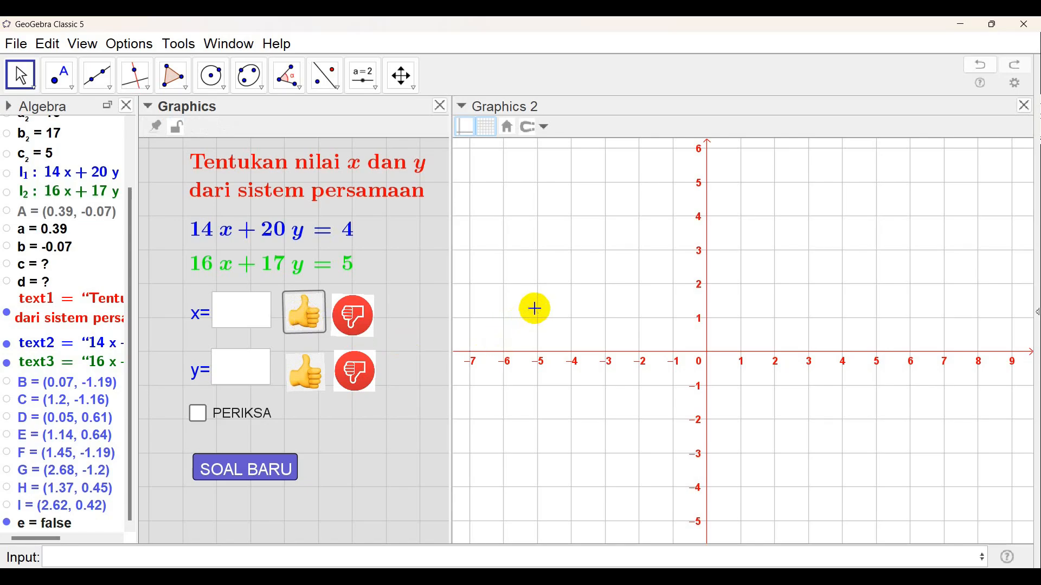
{"action": "right_click", "coordinate": [302, 318]}
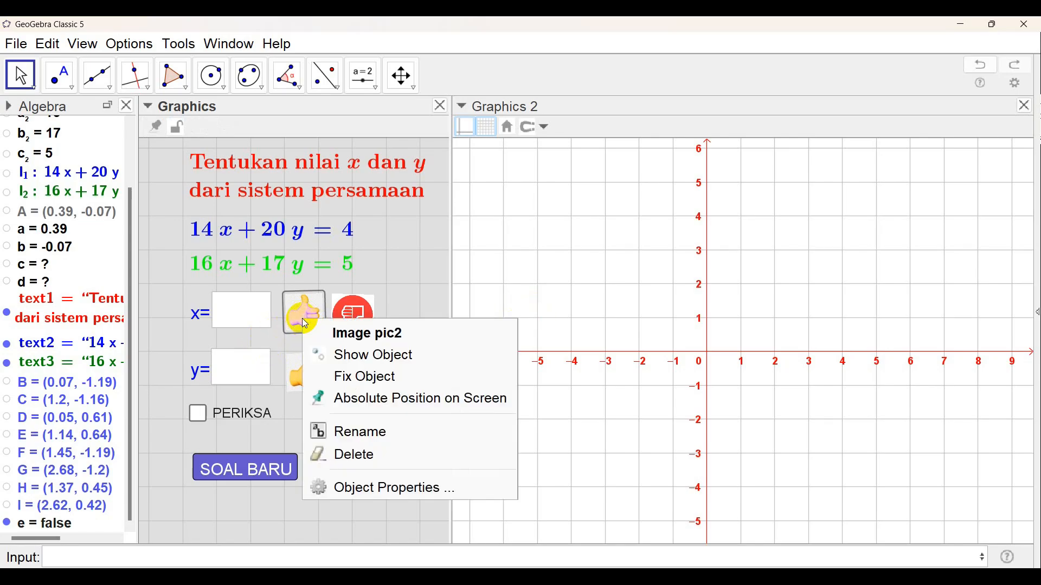
{"action": "left_click", "coordinate": [354, 489]}
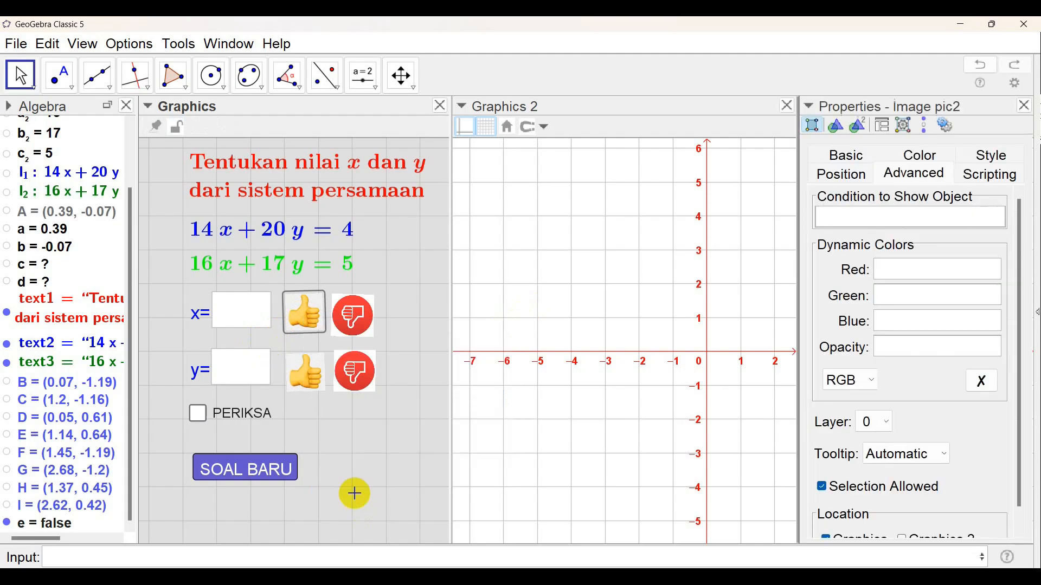
{"action": "left_click", "coordinate": [916, 175]}
{"action": "left_click", "coordinate": [841, 220]}
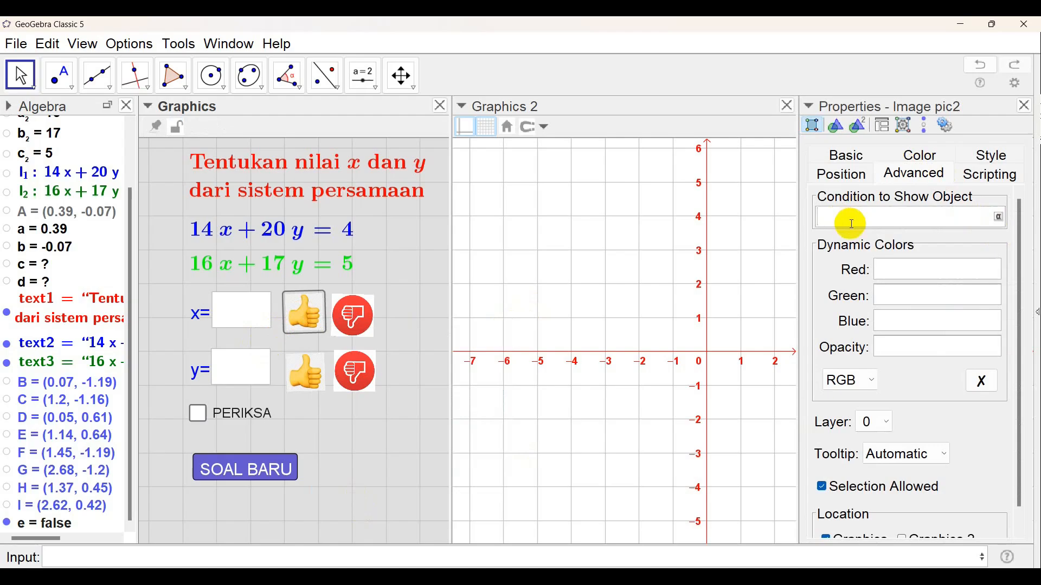
{"action": "type", "text": "e==true&&a"}
{"action": "type", "text": "==c"}
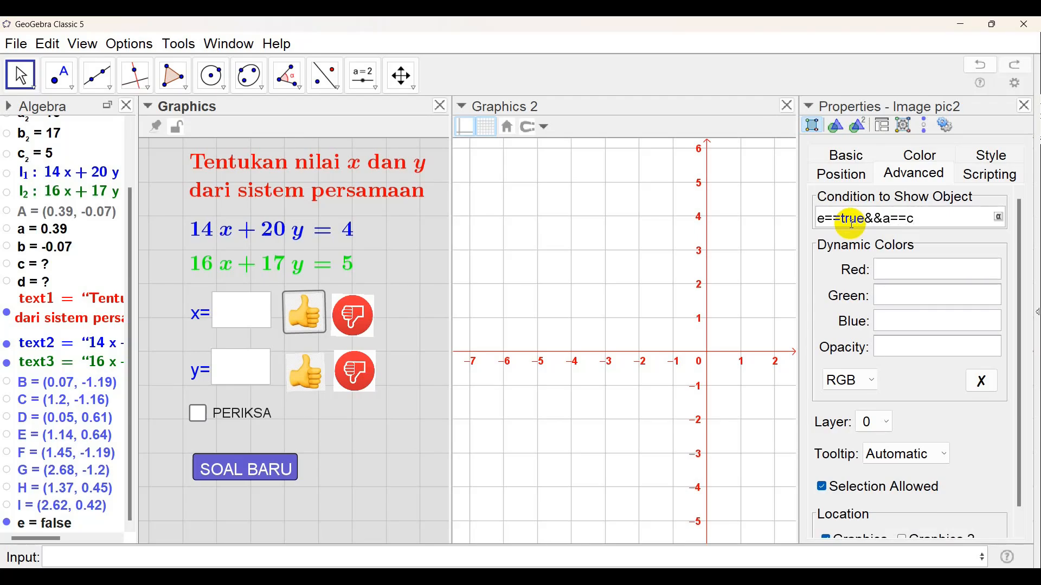
{"action": "key", "text": "Return"}
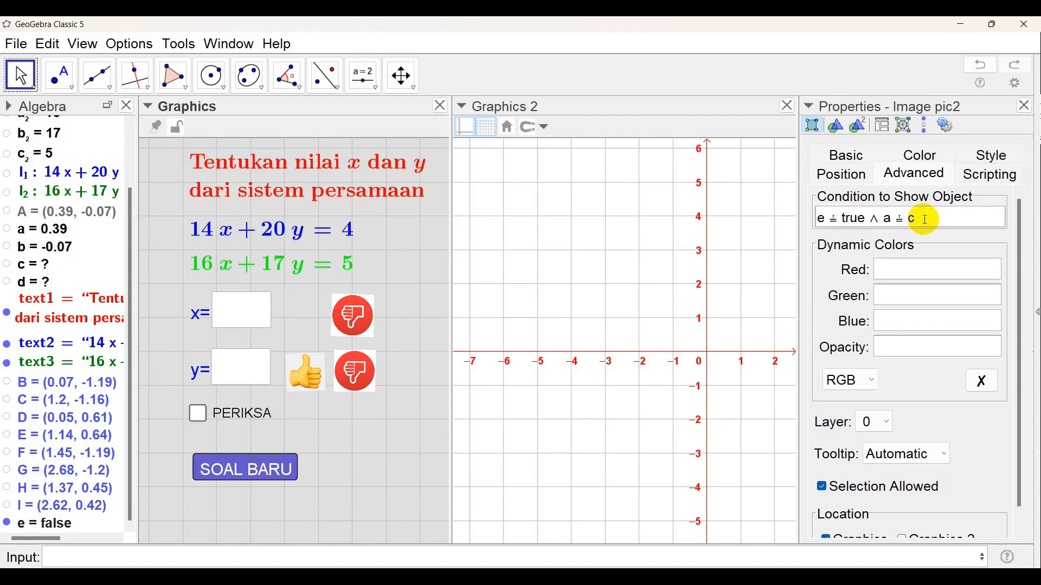
Step: Copy the thumbs-up image's condition e ≟ true ∧ a ≟ c into the show condition of the thumbs-down image beside the x box
{"action": "left_click_drag", "start_coordinate": [925, 220], "coordinate": [813, 215]}
{"action": "key", "text": "ctrl+c"}
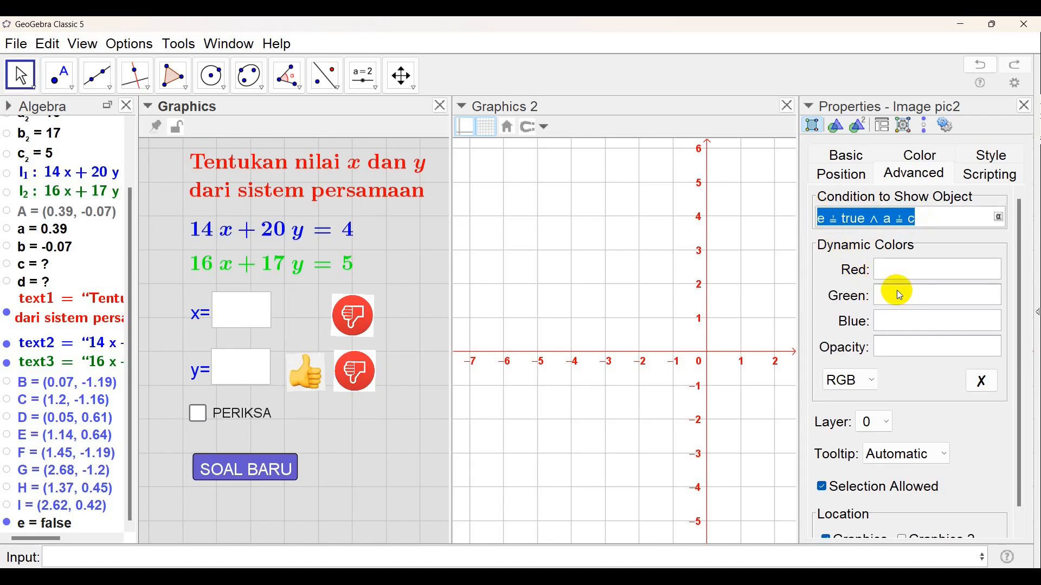
{"action": "left_click", "coordinate": [352, 320]}
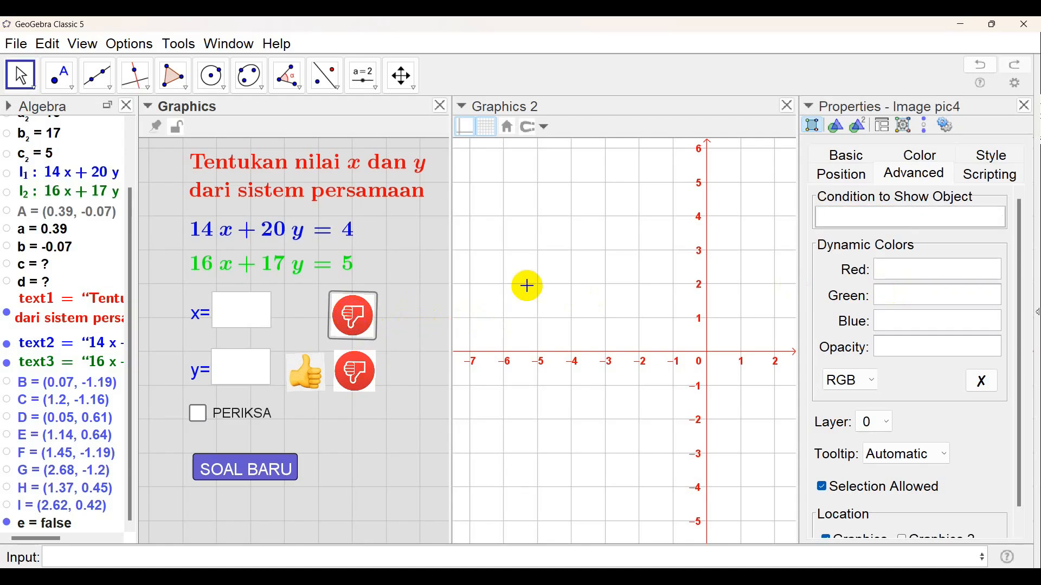
{"action": "left_click", "coordinate": [832, 217]}
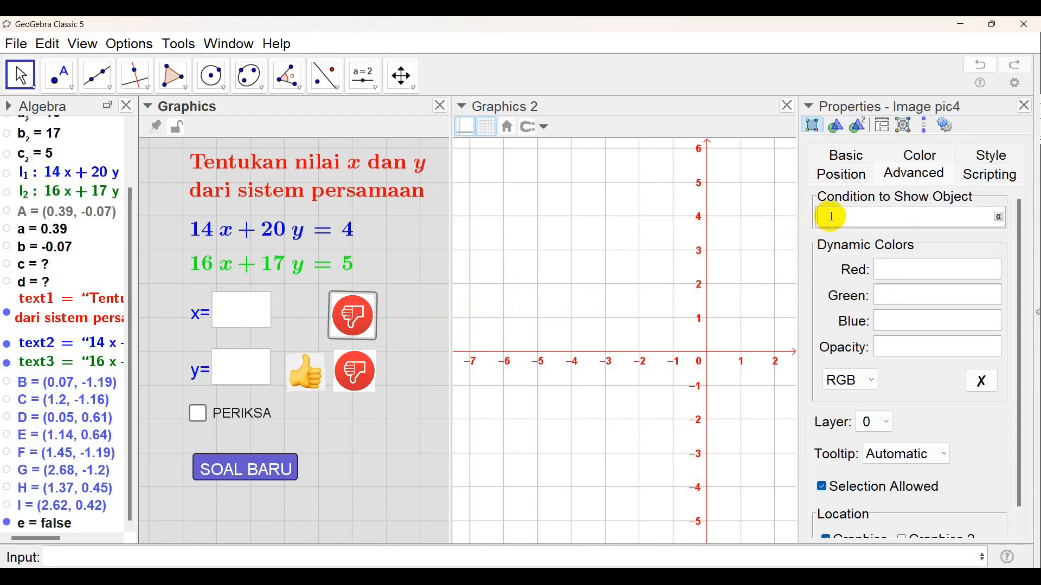
{"action": "key", "text": "ctrl+v"}
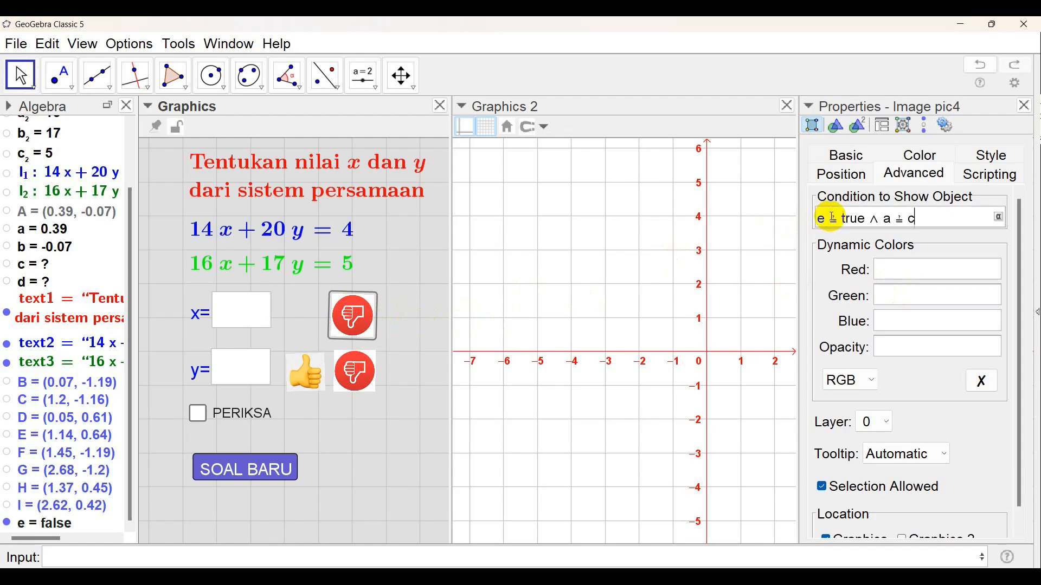
Step: Change the thumbs-down image's condition to e ≟ true ∧ a ≠ c by inserting the ≠ symbol, and close the properties
{"action": "left_click", "coordinate": [903, 220]}
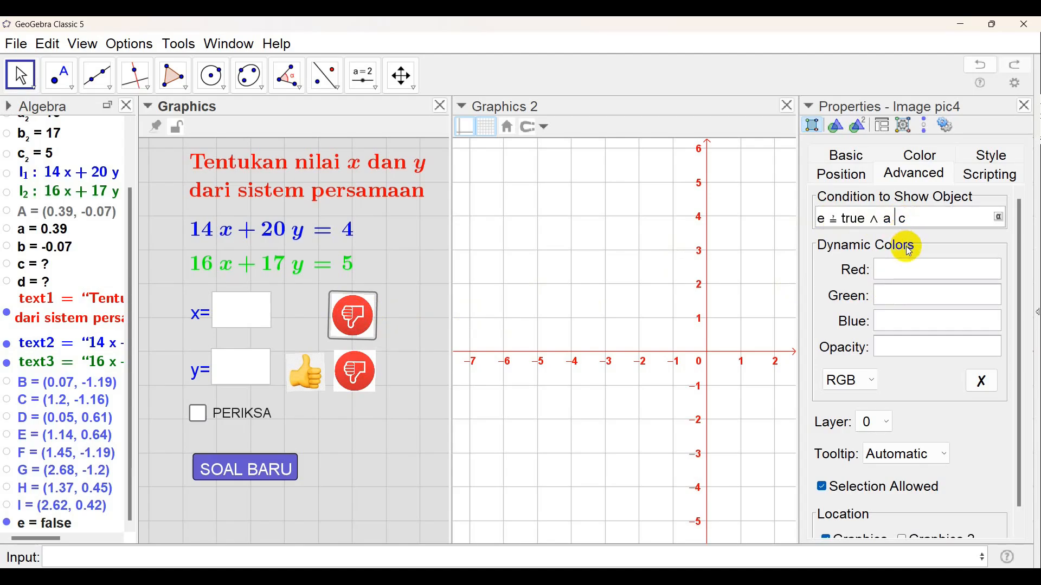
{"action": "key", "text": "BackSpace"}
{"action": "left_click", "coordinate": [999, 219]}
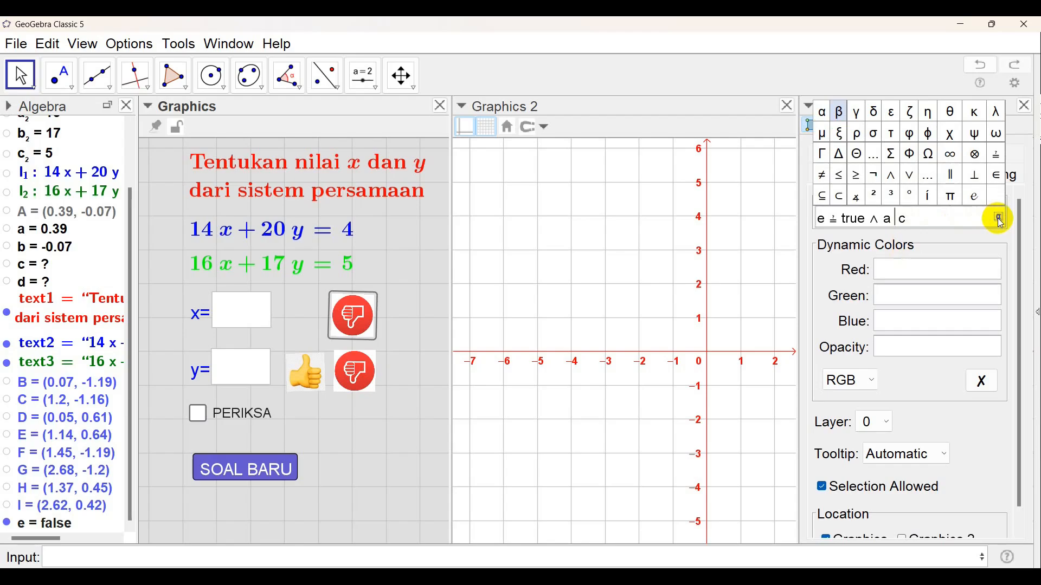
{"action": "left_click", "coordinate": [823, 177]}
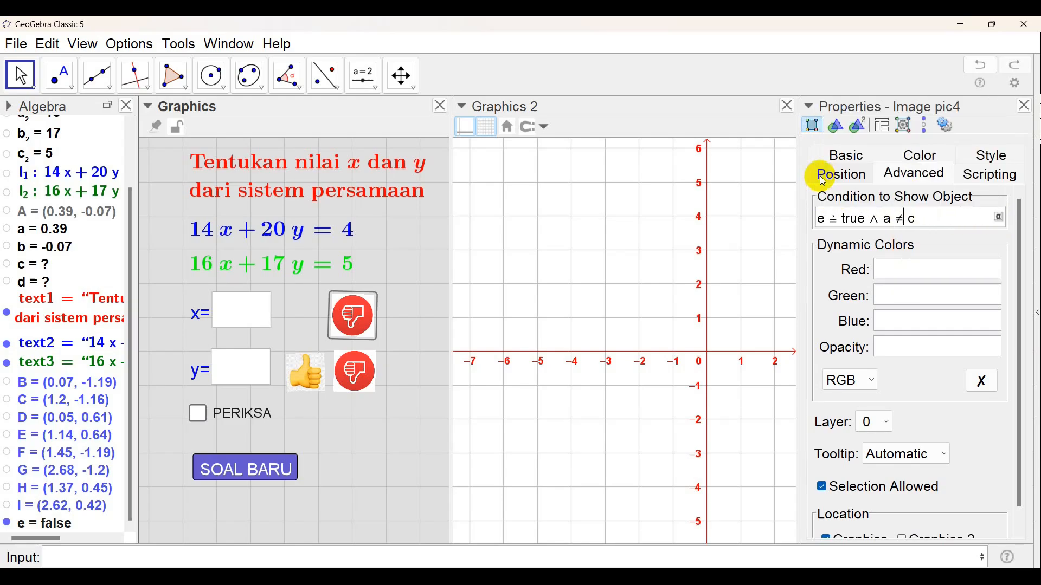
{"action": "left_click", "coordinate": [939, 219]}
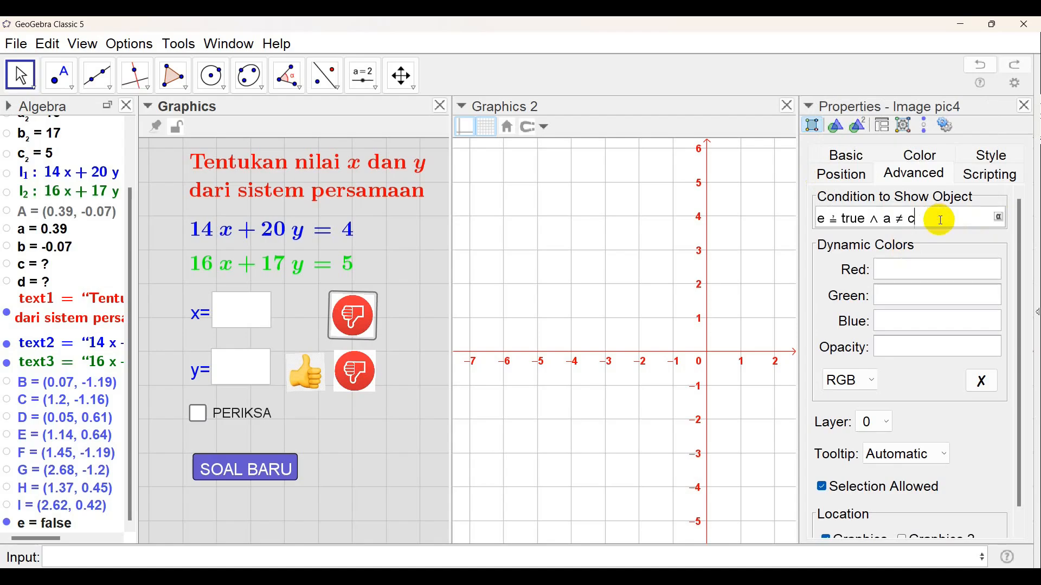
{"action": "key", "text": "Return"}
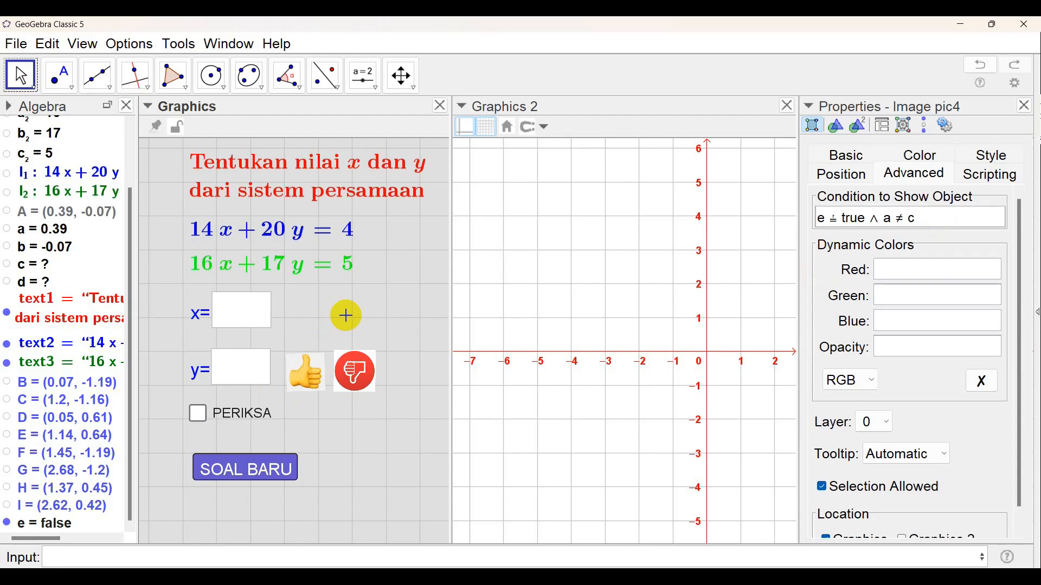
{"action": "left_click", "coordinate": [1025, 107]}
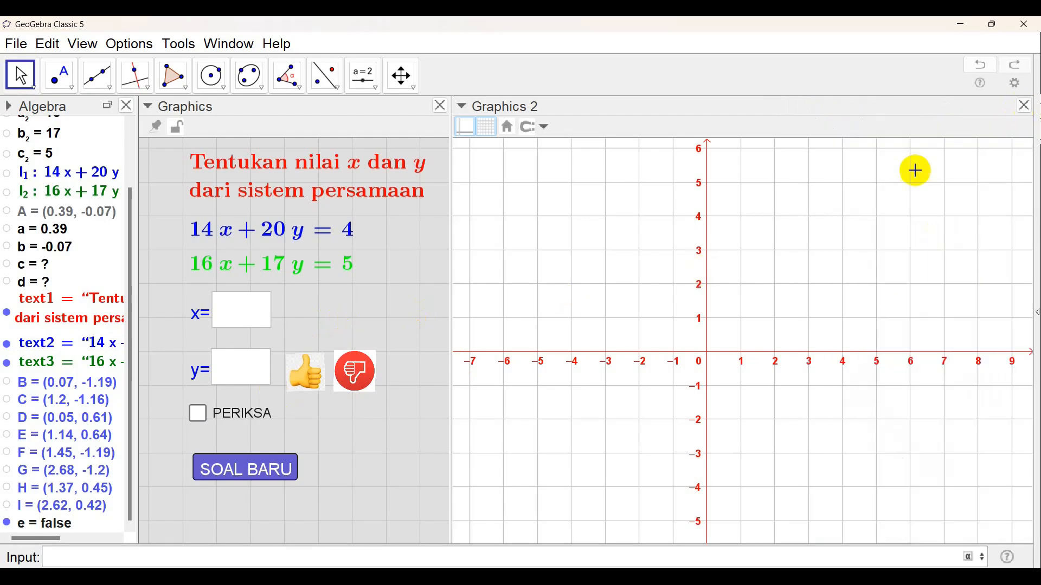
Step: Tick PERIKSA and move the x row's thumbs-down image next to the x box, into the thumbs-up image's place
{"action": "left_click", "coordinate": [199, 413]}
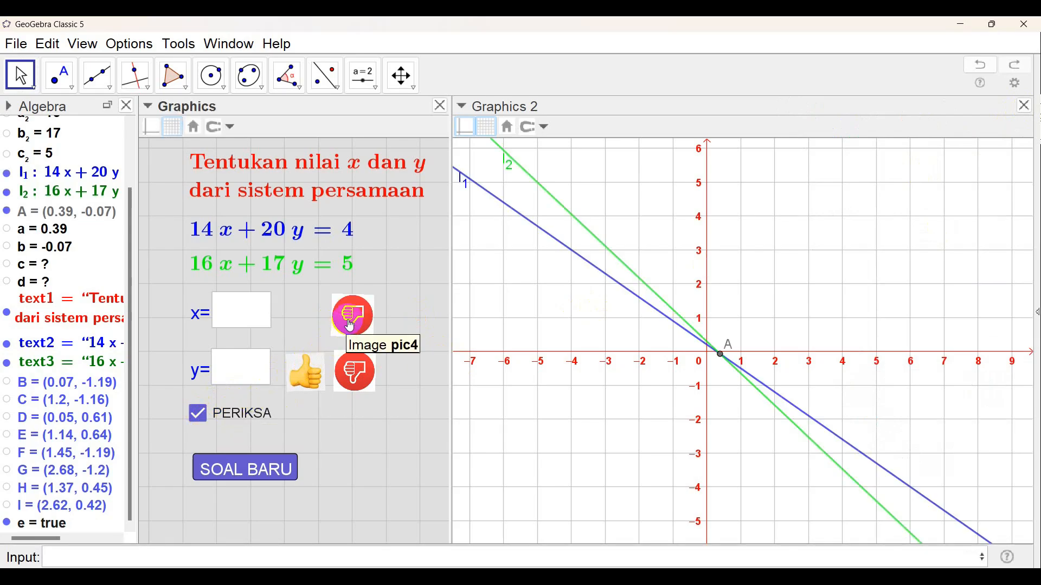
{"action": "left_click_drag", "start_coordinate": [350, 325], "coordinate": [307, 323]}
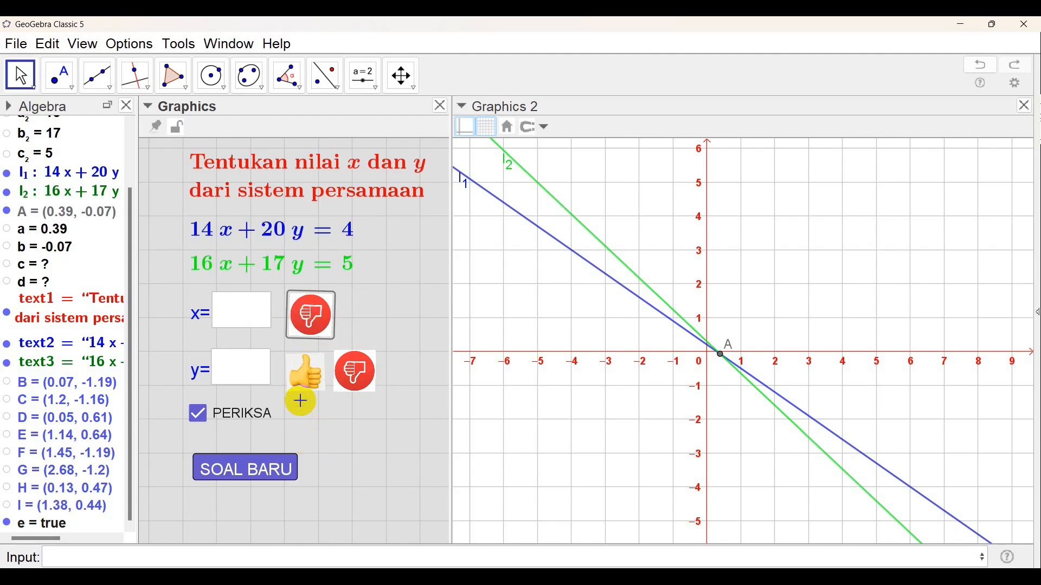
Step: Set the Condition to Show Object of the thumbs-up image beside the y box to e==true&&b==d
{"action": "right_click", "coordinate": [302, 378]}
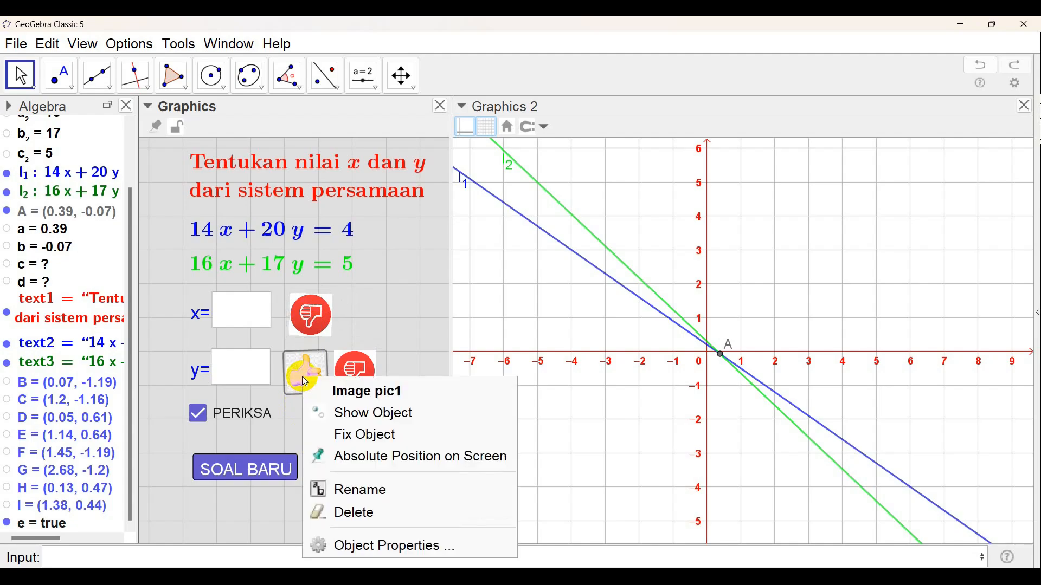
{"action": "left_click", "coordinate": [373, 550]}
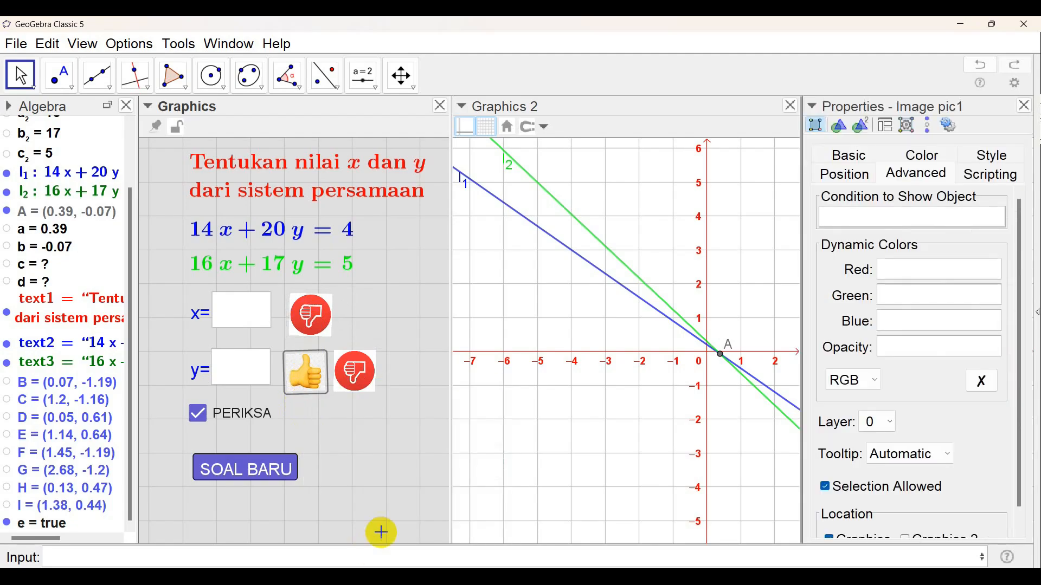
{"action": "left_click", "coordinate": [838, 220]}
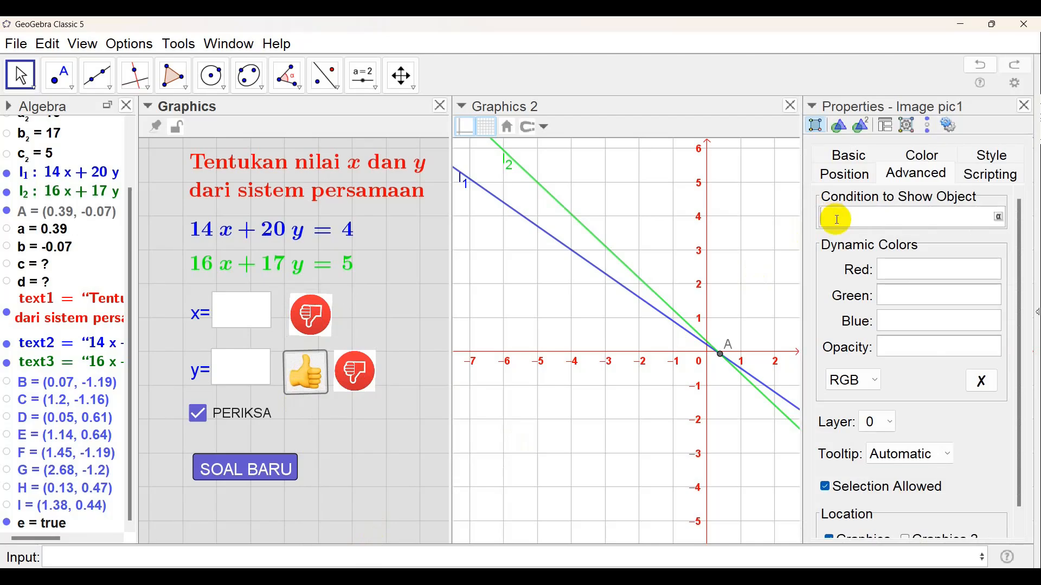
{"action": "type", "text": "e==true&&b==d"}
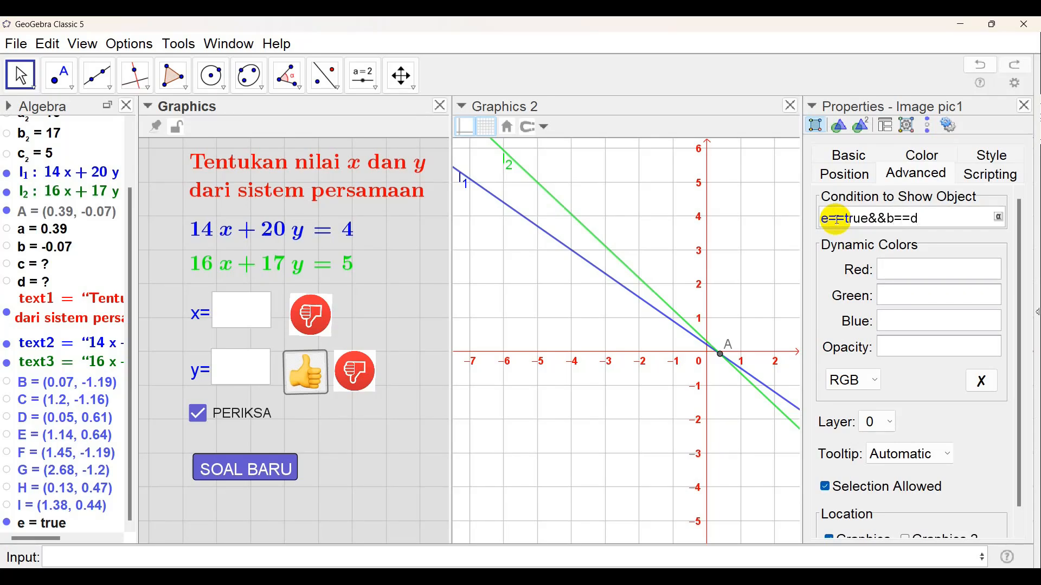
{"action": "key", "text": "Return"}
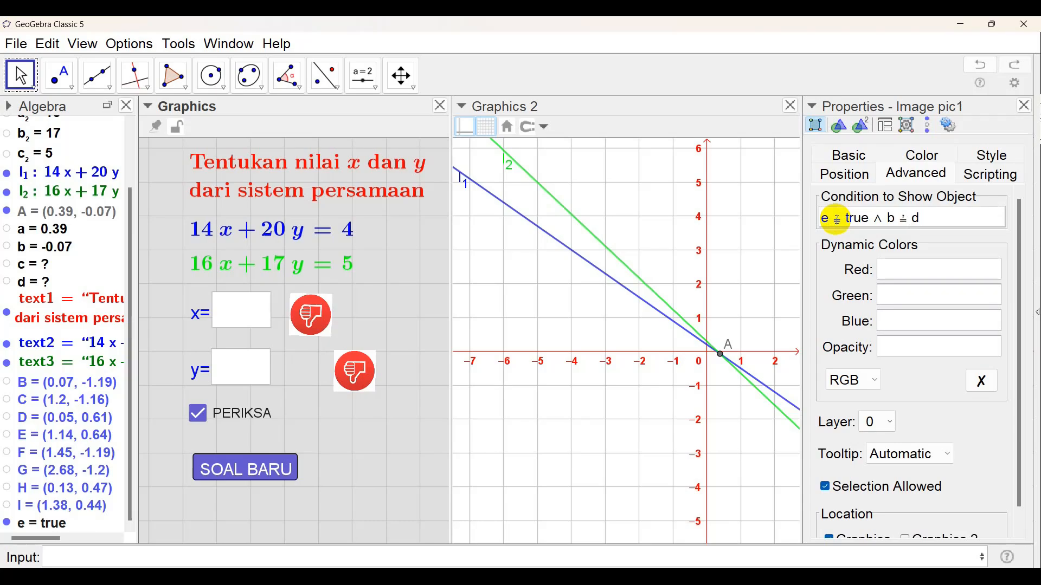
Step: Copy the thumbs-up image's condition e ≟ true ∧ b ≟ d into the show condition of the thumbs-down image beside the y box
{"action": "left_click", "coordinate": [920, 219]}
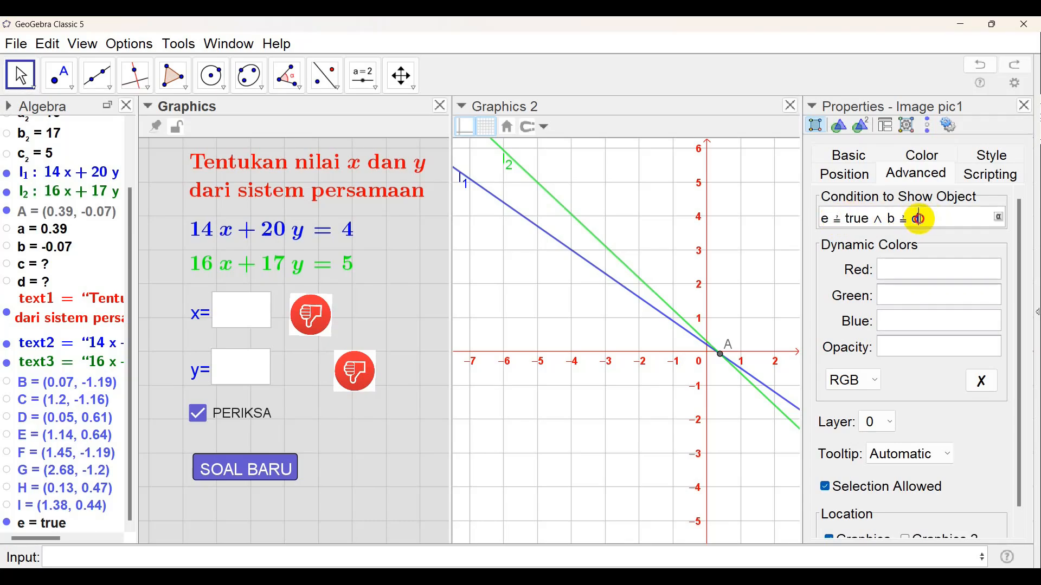
{"action": "left_click_drag", "start_coordinate": [920, 219], "coordinate": [821, 221]}
{"action": "key", "text": "ctrl+c"}
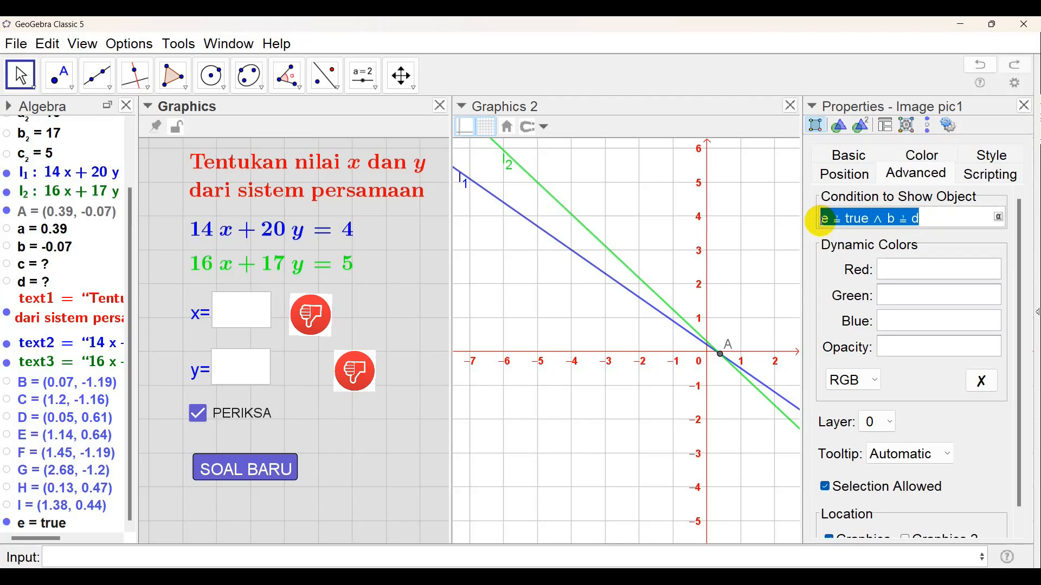
{"action": "left_click", "coordinate": [362, 379]}
{"action": "left_click", "coordinate": [852, 218]}
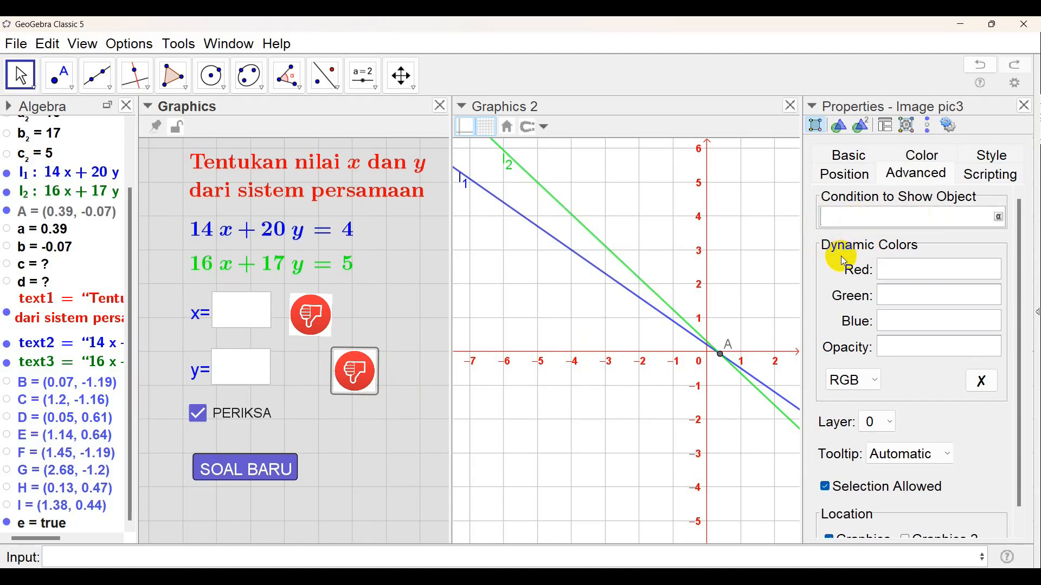
{"action": "key", "text": "ctrl+v"}
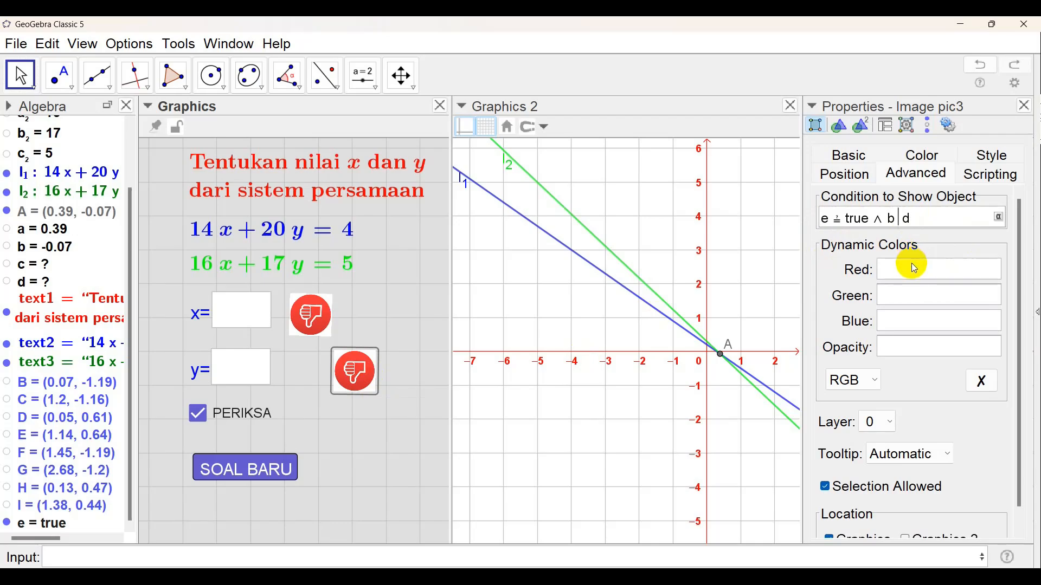
Step: Change the y row's thumbs-down condition to e ≟ true ∧ b ≠ d, close the properties, and move the image next to the y box
{"action": "left_click", "coordinate": [999, 219]}
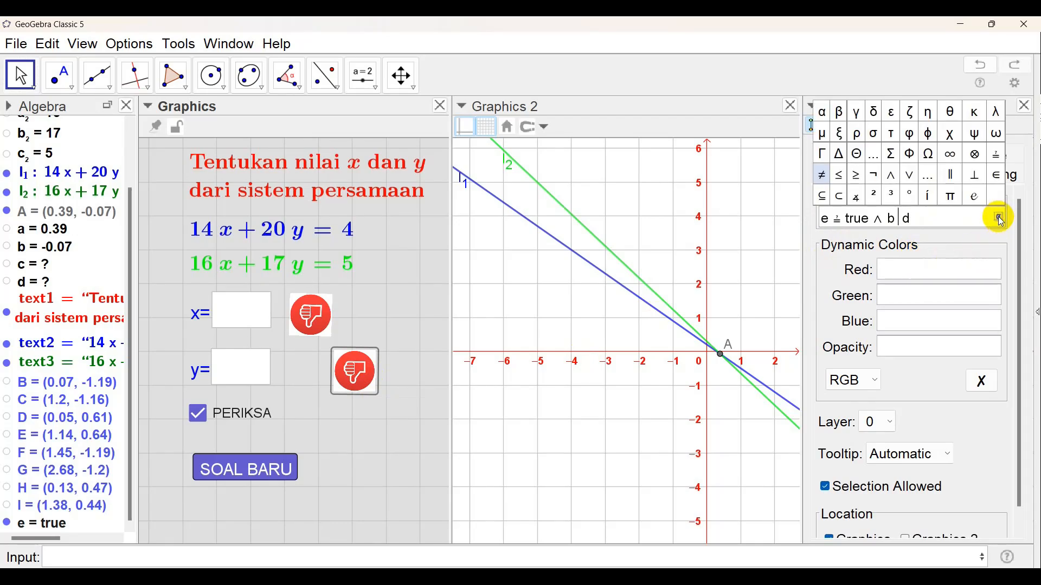
{"action": "left_click", "coordinate": [822, 174]}
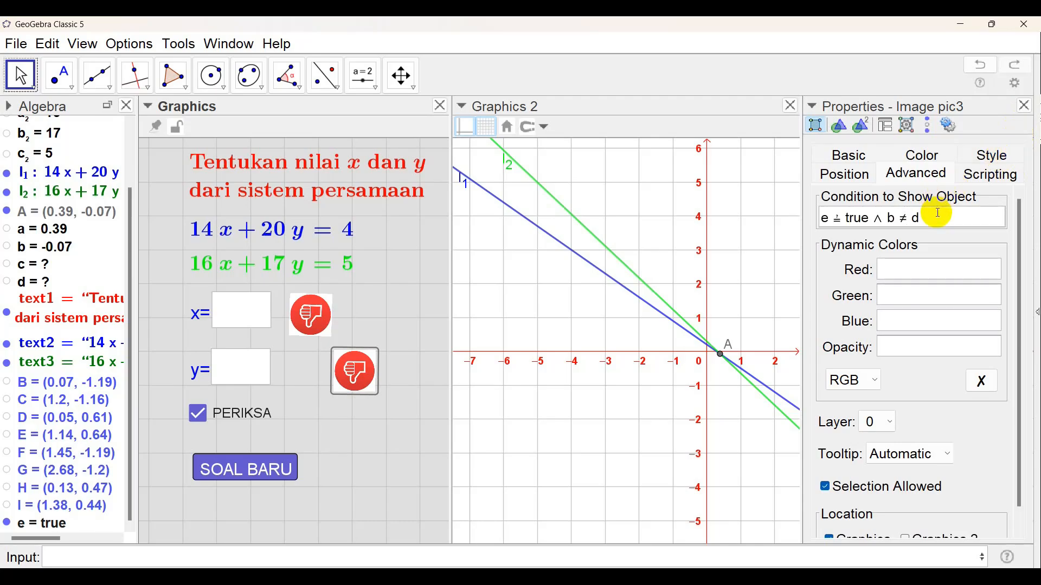
{"action": "left_click", "coordinate": [1026, 107]}
{"action": "left_click_drag", "start_coordinate": [355, 378], "coordinate": [306, 380]}
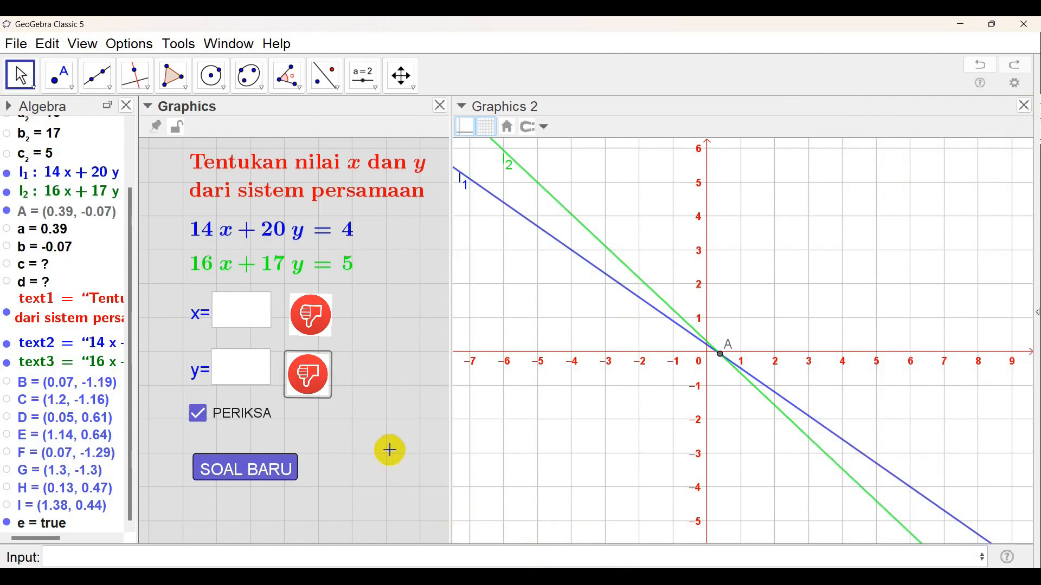
Step: Test the SOAL BARU button by generating a series of new equation systems
{"action": "left_click", "coordinate": [249, 474]}
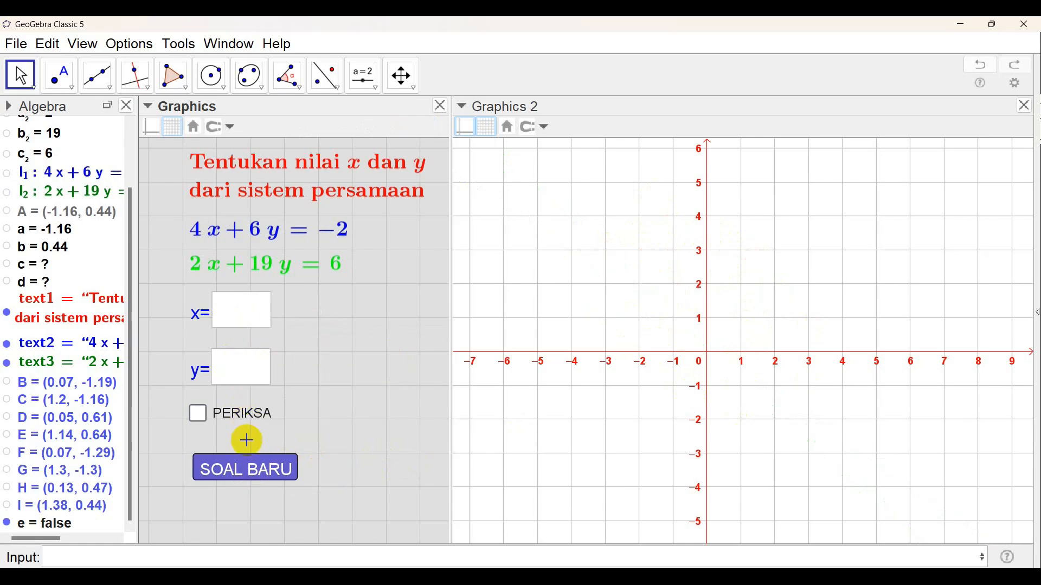
{"action": "left_click", "coordinate": [237, 471]}
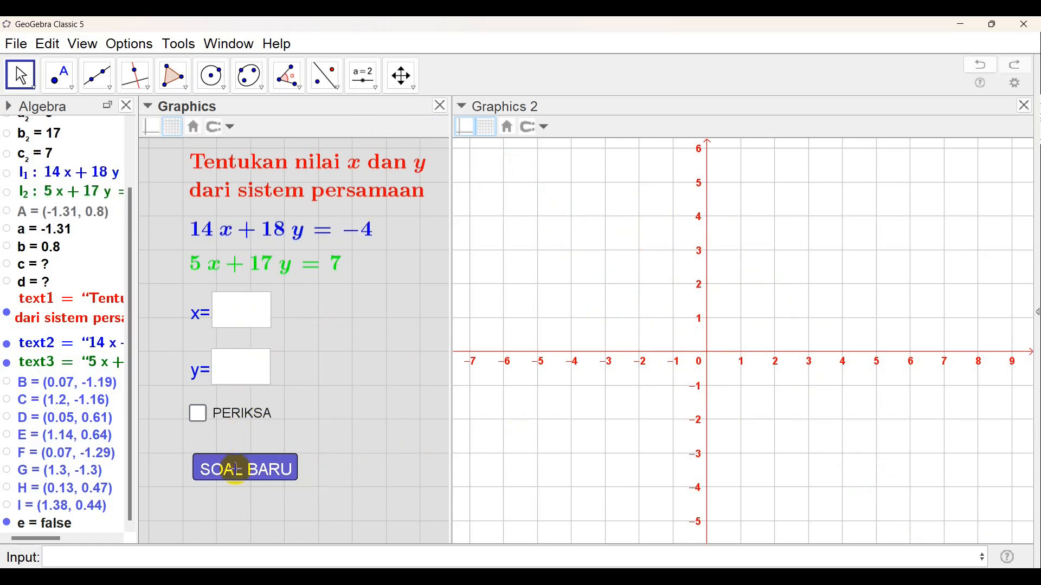
{"action": "left_click", "coordinate": [237, 469]}
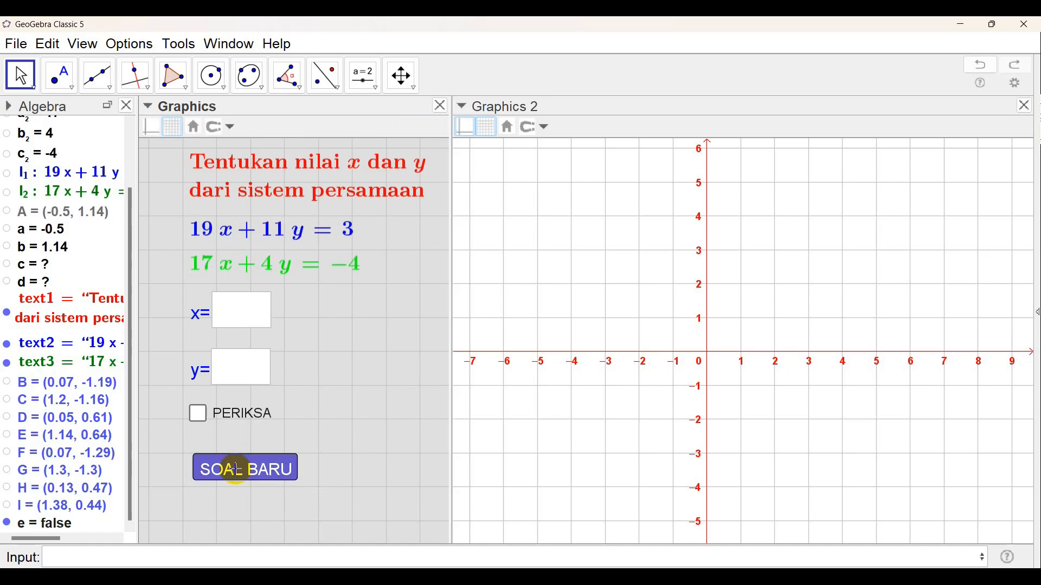
{"action": "left_click", "coordinate": [237, 468]}
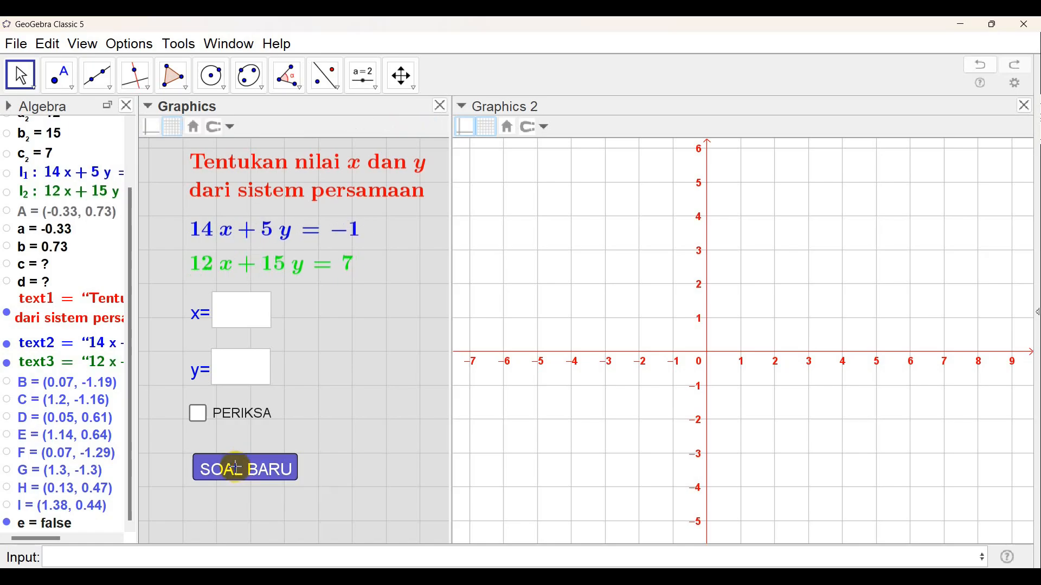
{"action": "left_click", "coordinate": [237, 468]}
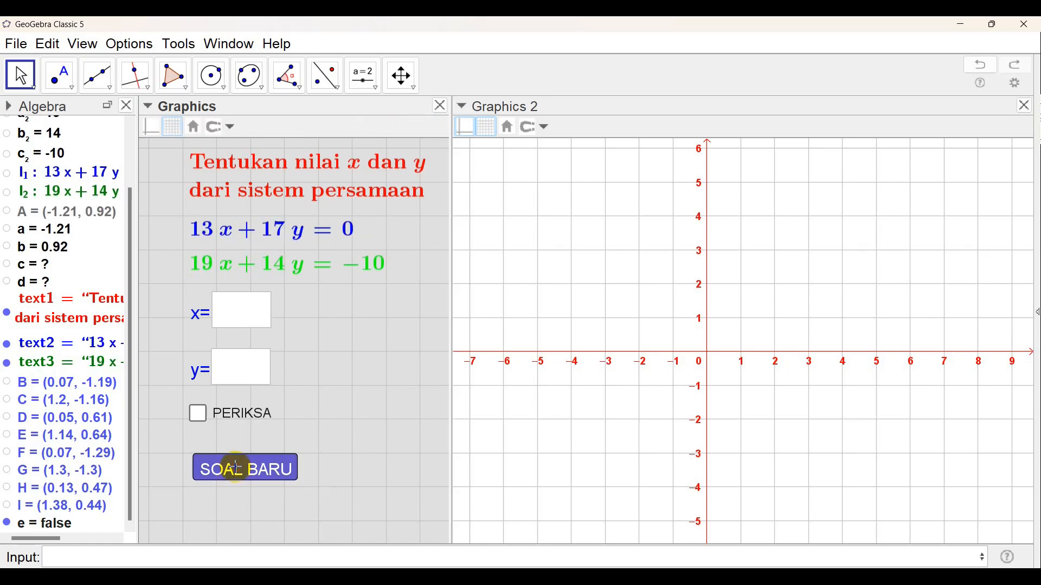
{"action": "left_click", "coordinate": [237, 467]}
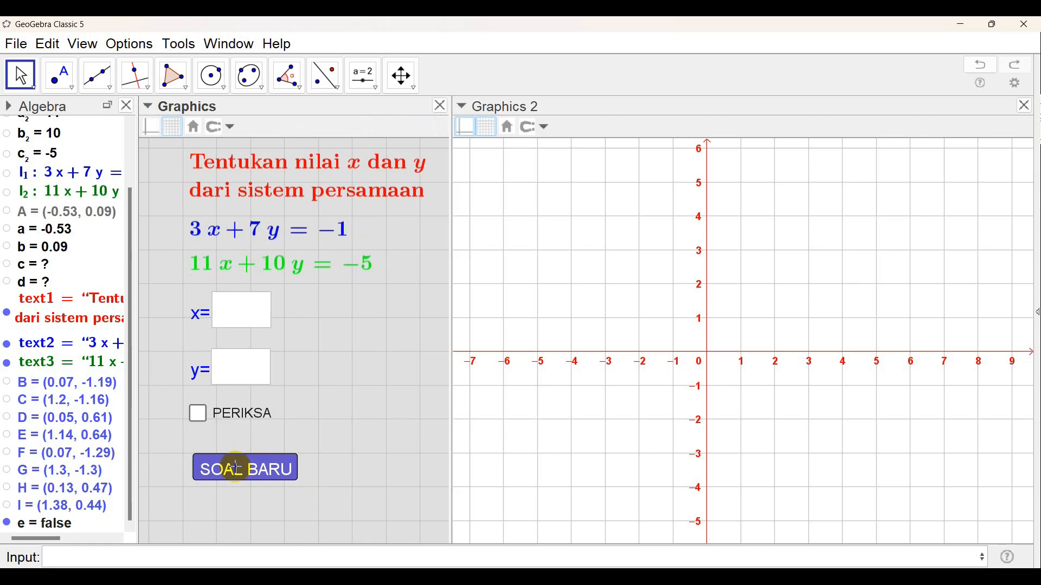
{"action": "left_click", "coordinate": [237, 467]}
{"action": "left_click", "coordinate": [237, 467]}
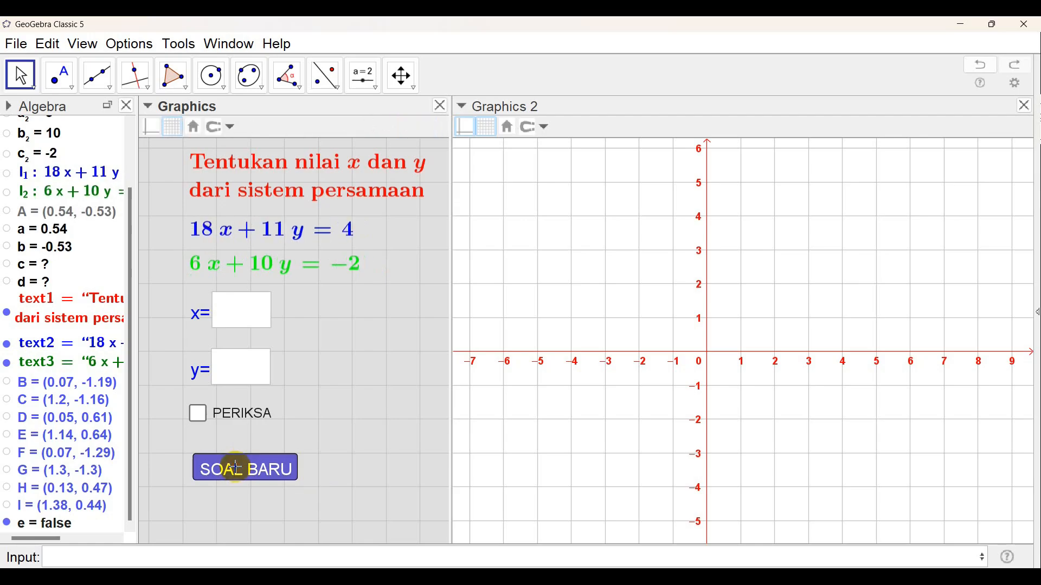
{"action": "left_click", "coordinate": [237, 467]}
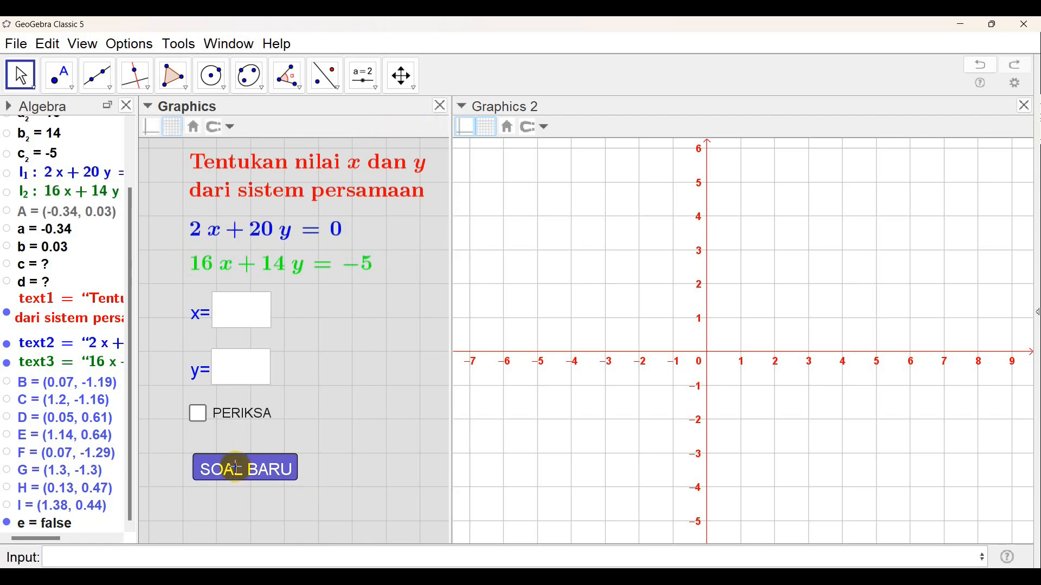
{"action": "left_click", "coordinate": [237, 467]}
{"action": "left_click", "coordinate": [236, 467]}
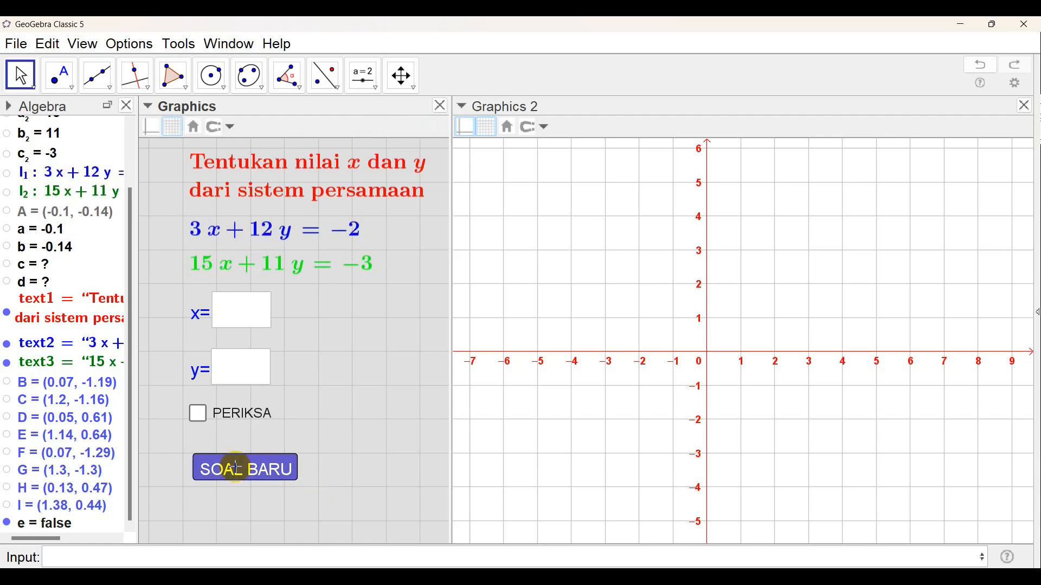
{"action": "left_click", "coordinate": [237, 467]}
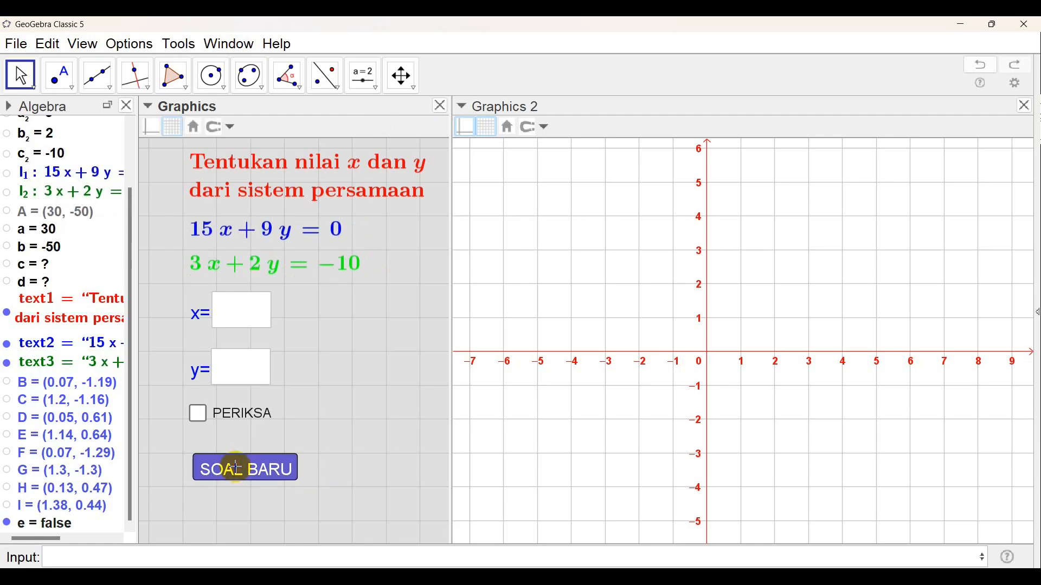
{"action": "left_click", "coordinate": [237, 467]}
{"action": "left_click", "coordinate": [236, 467]}
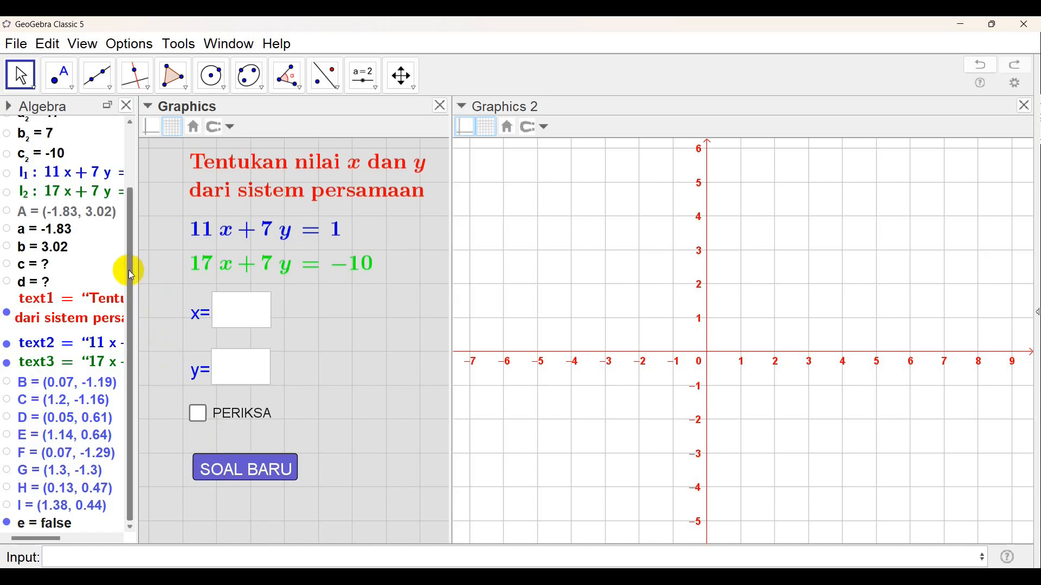
Step: Create a text showing the coordinates of point A as exact fractions with SurdText(A)
{"action": "left_click_drag", "start_coordinate": [130, 269], "coordinate": [132, 281]}
{"action": "left_click", "coordinate": [81, 556]}
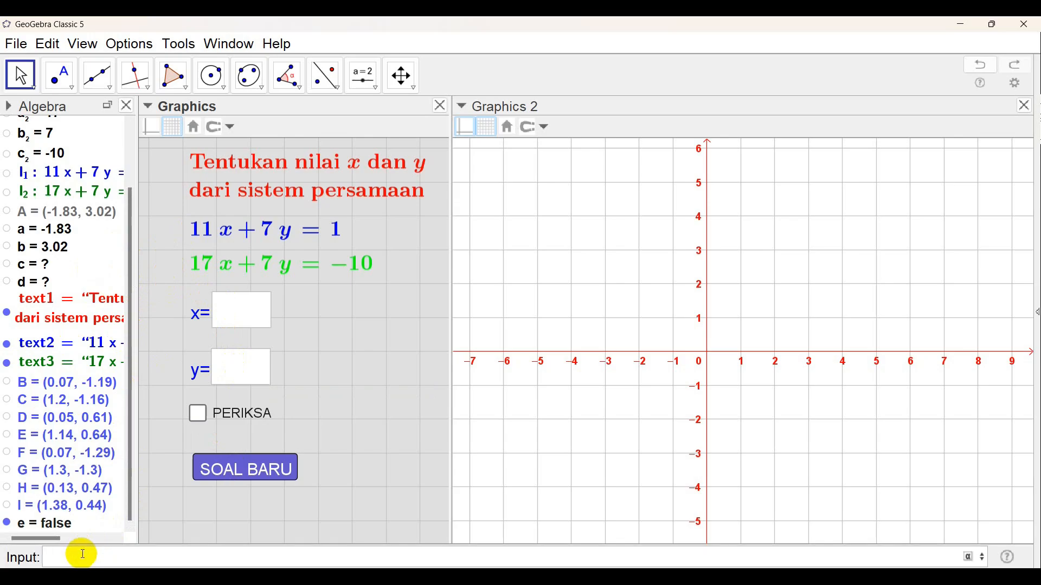
{"action": "type", "text": "Surd"}
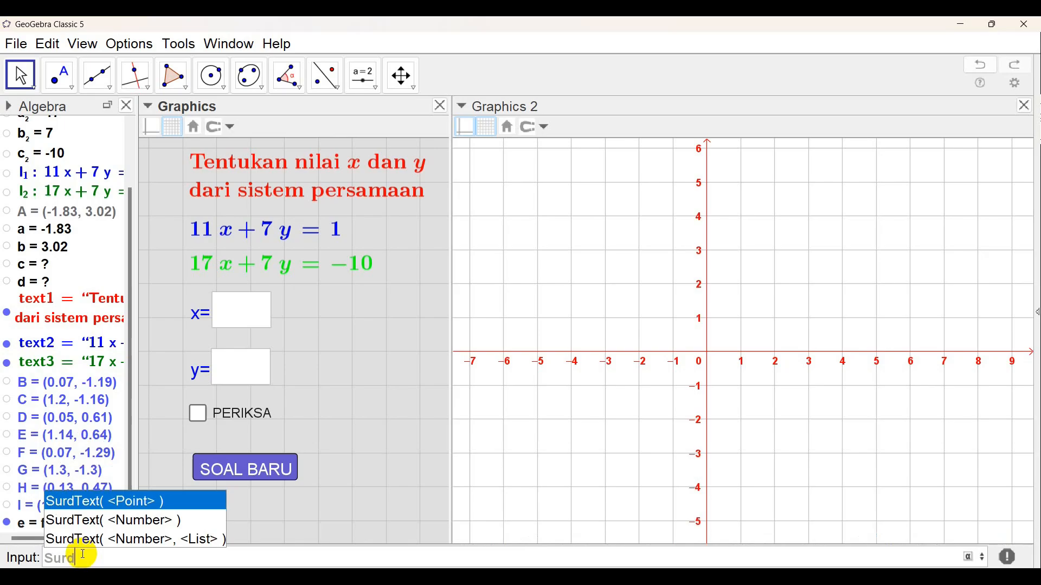
{"action": "key", "text": "Return"}
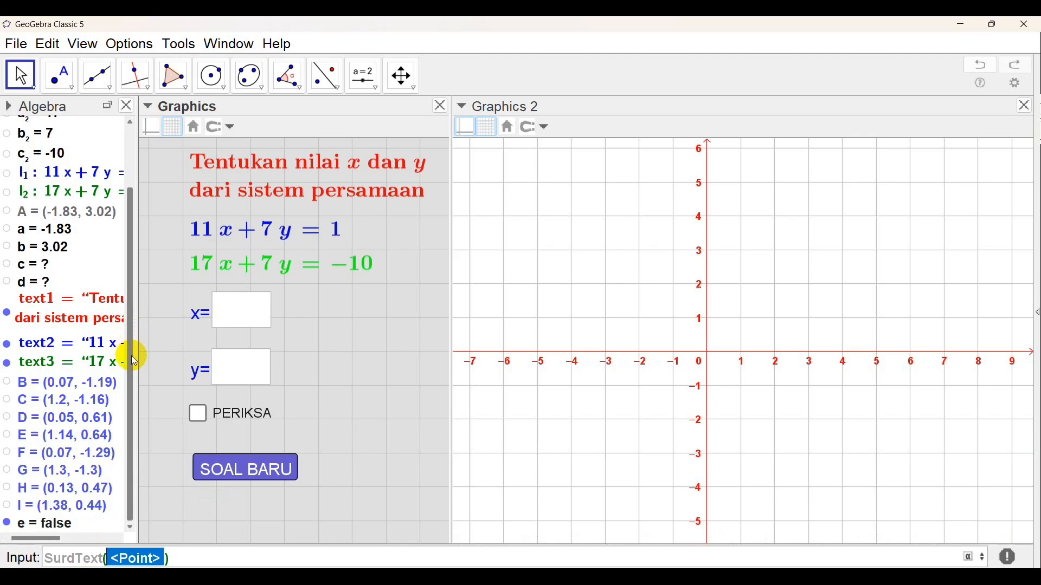
{"action": "type", "text": "A"}
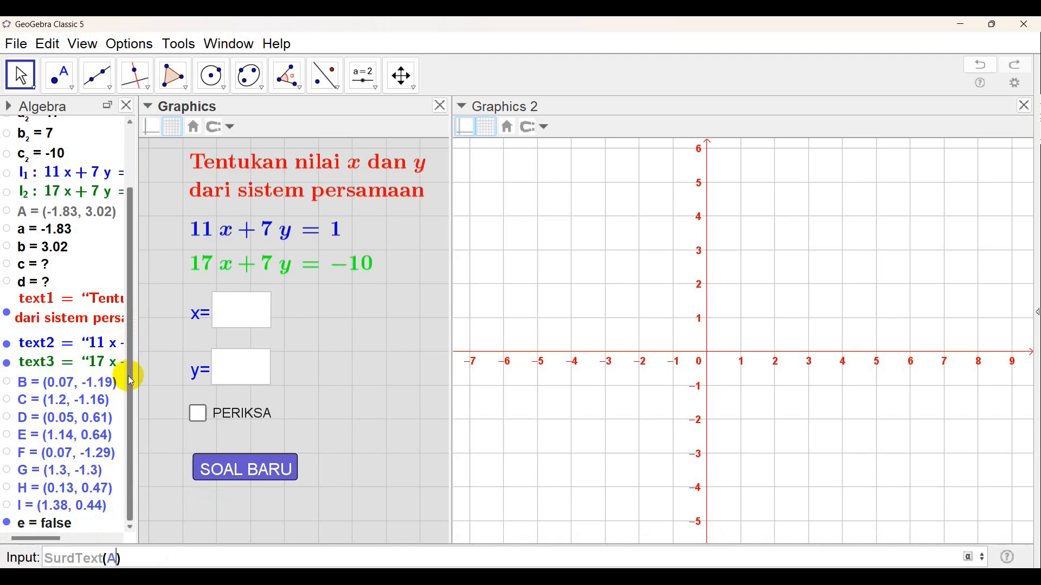
{"action": "key", "text": "Return"}
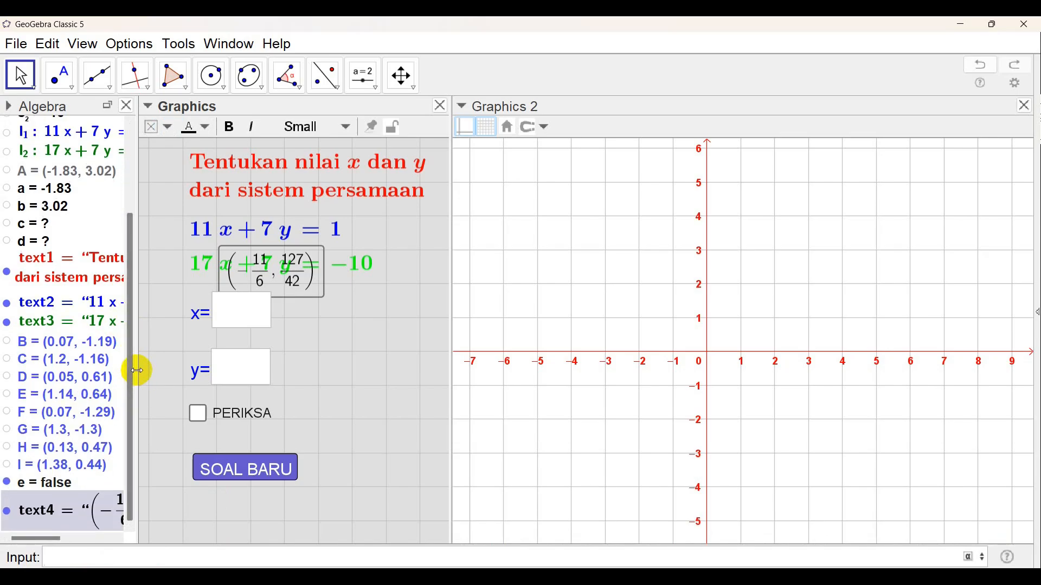
Step: Widen the Algebra view until the fraction text fits, and hide that text from the Graphics view
{"action": "left_click_drag", "start_coordinate": [139, 373], "coordinate": [162, 380]}
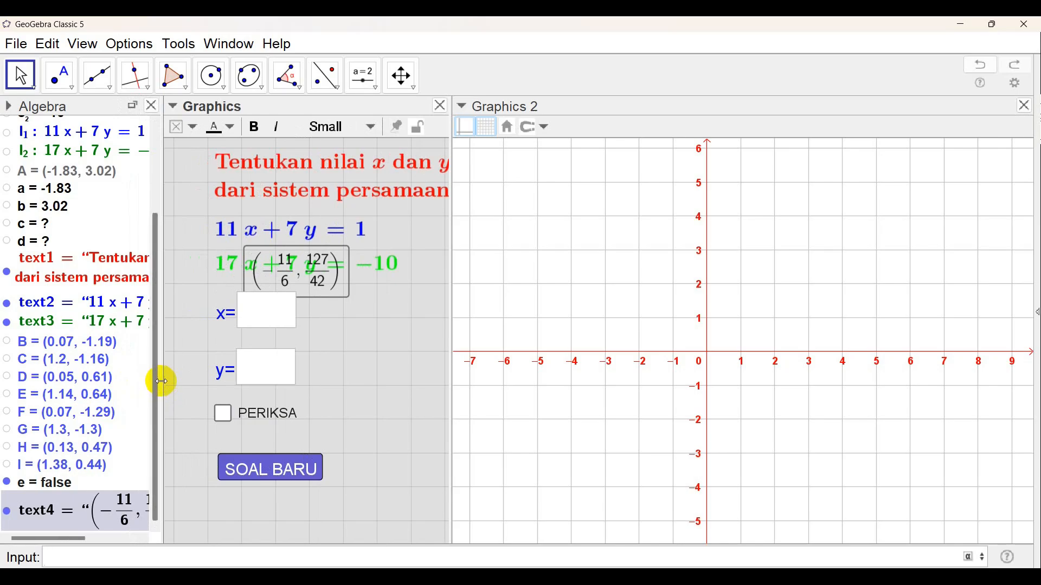
{"action": "left_click_drag", "start_coordinate": [162, 382], "coordinate": [196, 386]}
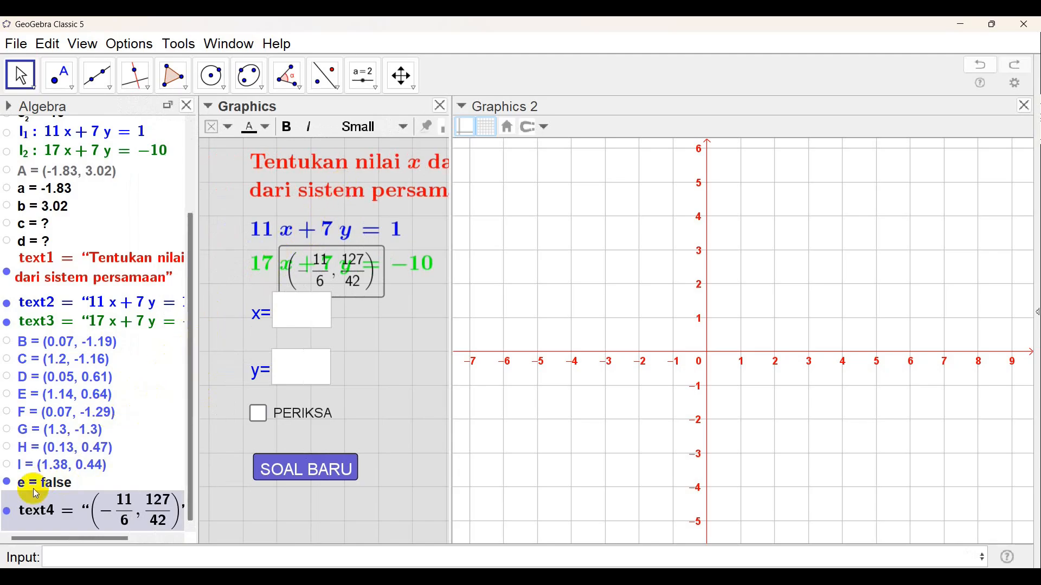
{"action": "left_click", "coordinate": [7, 512]}
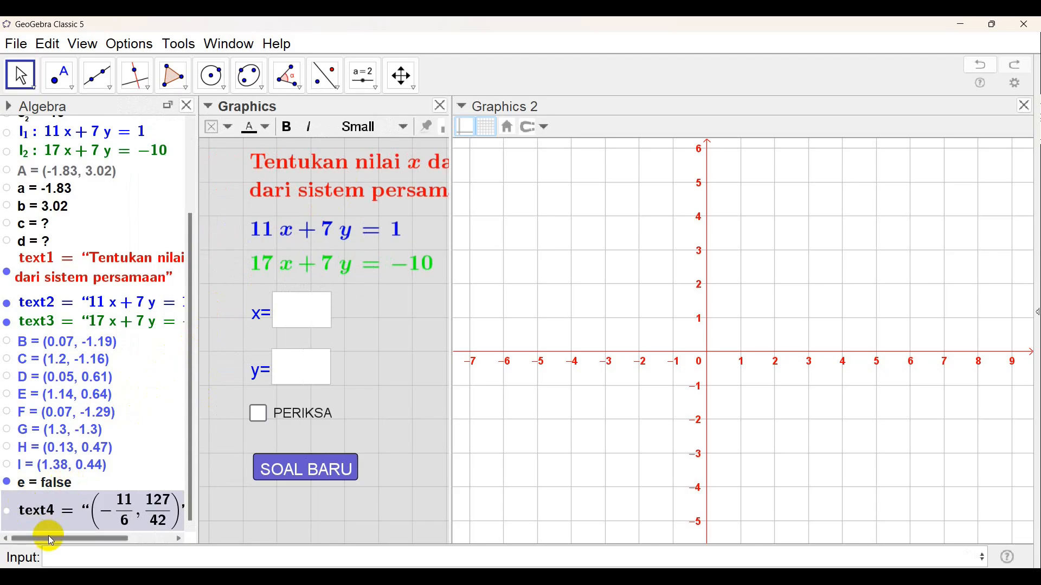
Step: Test the quiz by answering x = -11/6 and y = 127/2, and check the answers with PERIKSA
{"action": "left_click", "coordinate": [297, 312]}
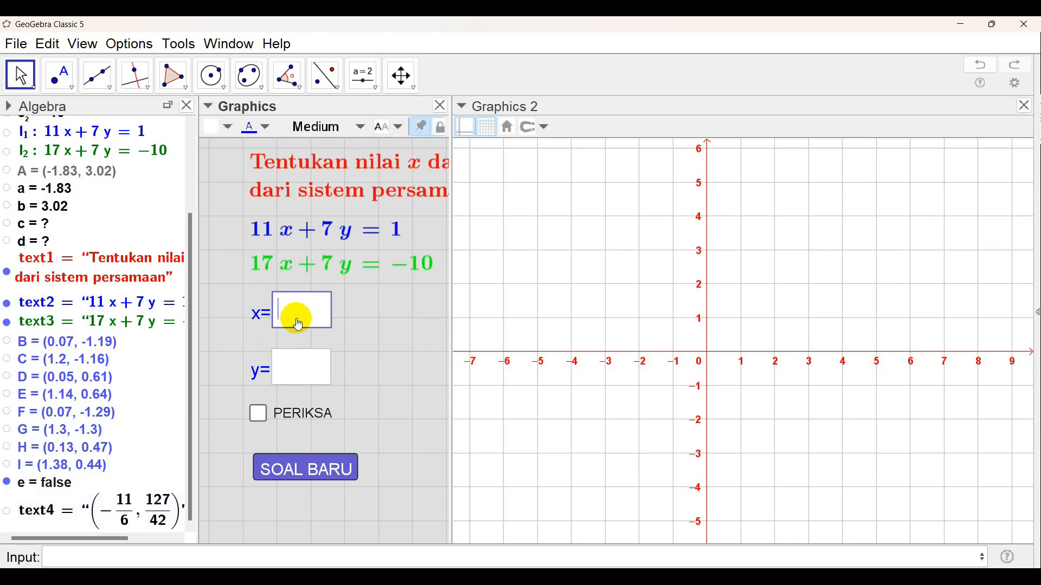
{"action": "type", "text": "-11/"}
{"action": "type", "text": "6"}
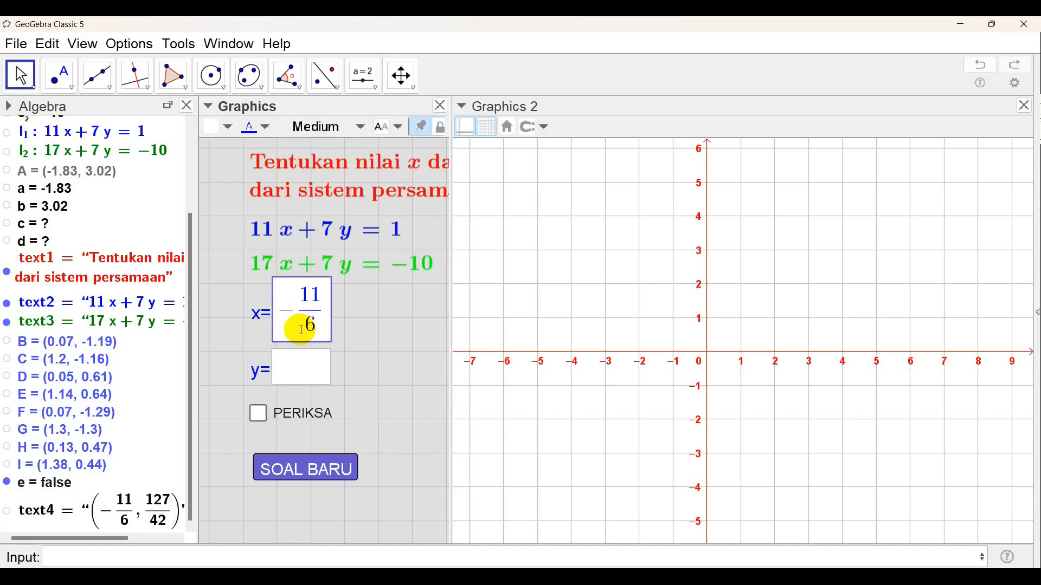
{"action": "left_click", "coordinate": [296, 373]}
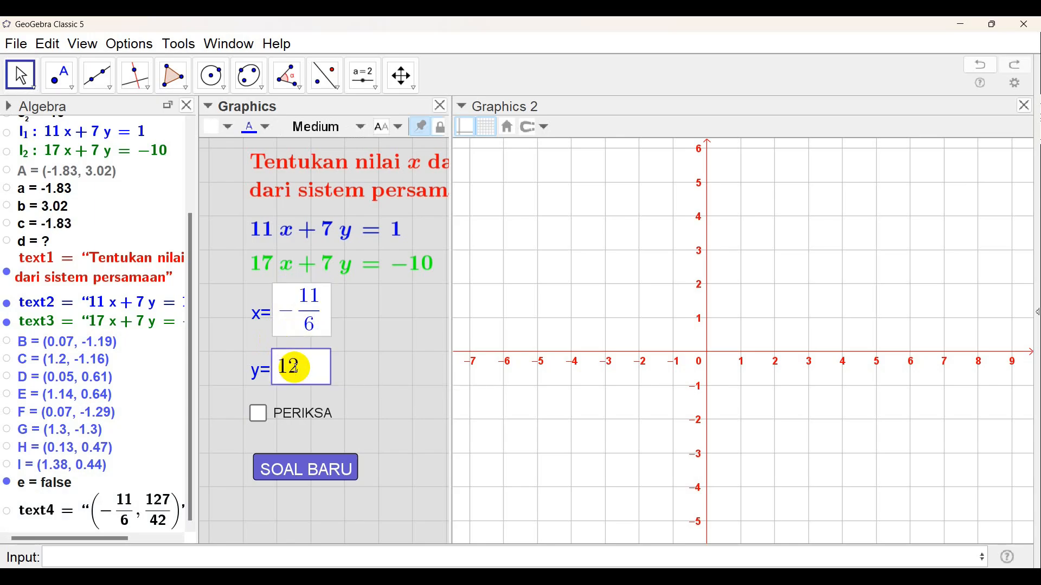
{"action": "type", "text": "127/"}
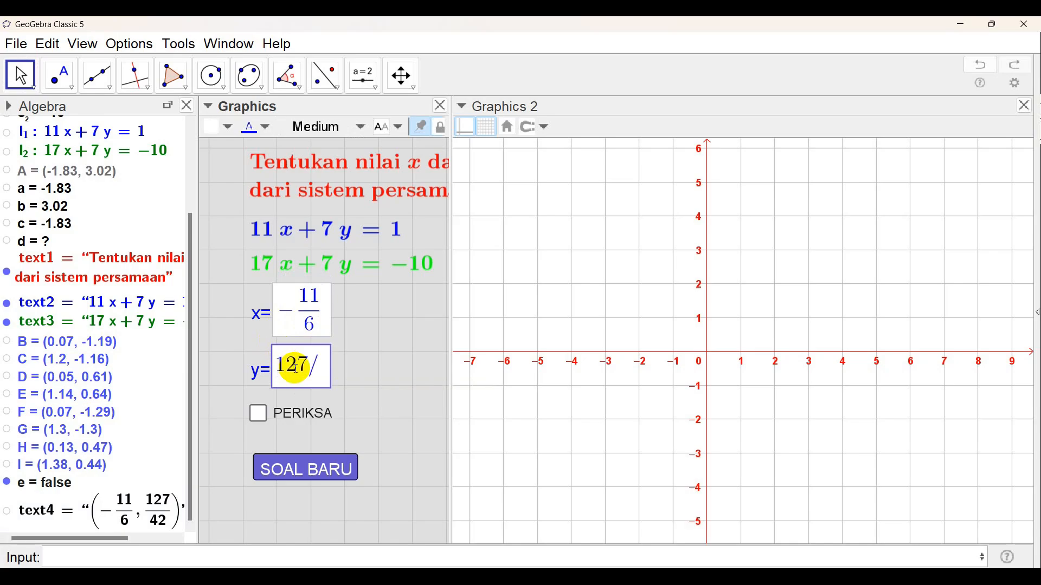
{"action": "type", "text": "42"}
{"action": "left_click", "coordinate": [369, 378]}
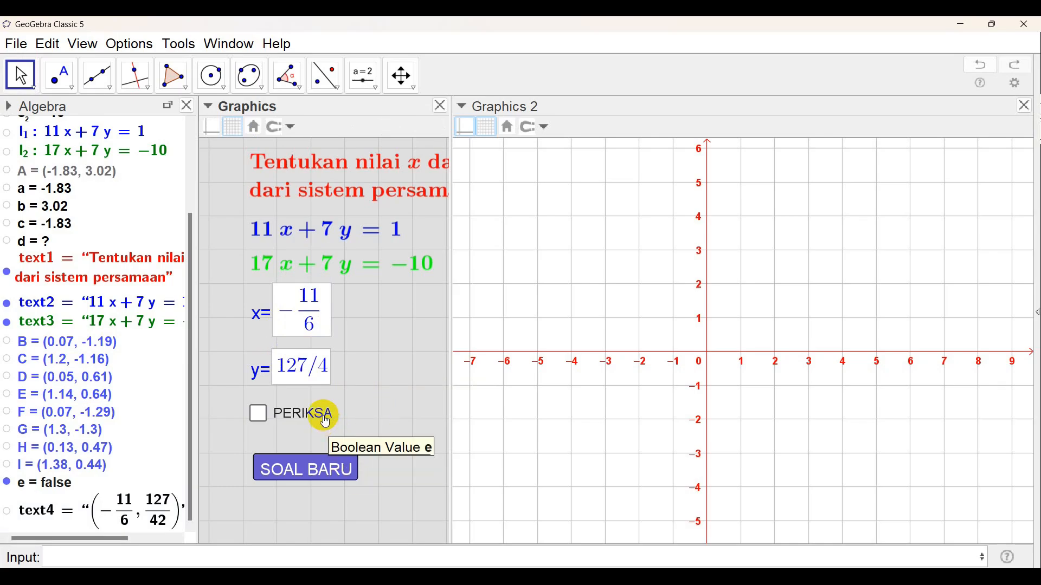
{"action": "left_click", "coordinate": [327, 367]}
{"action": "left_click", "coordinate": [329, 369]}
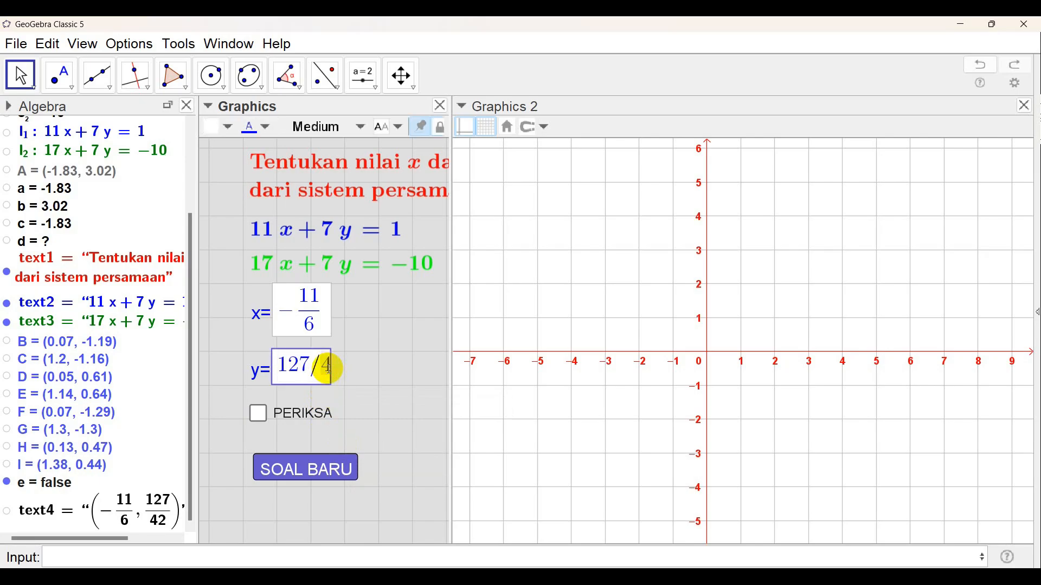
{"action": "type", "text": "2"}
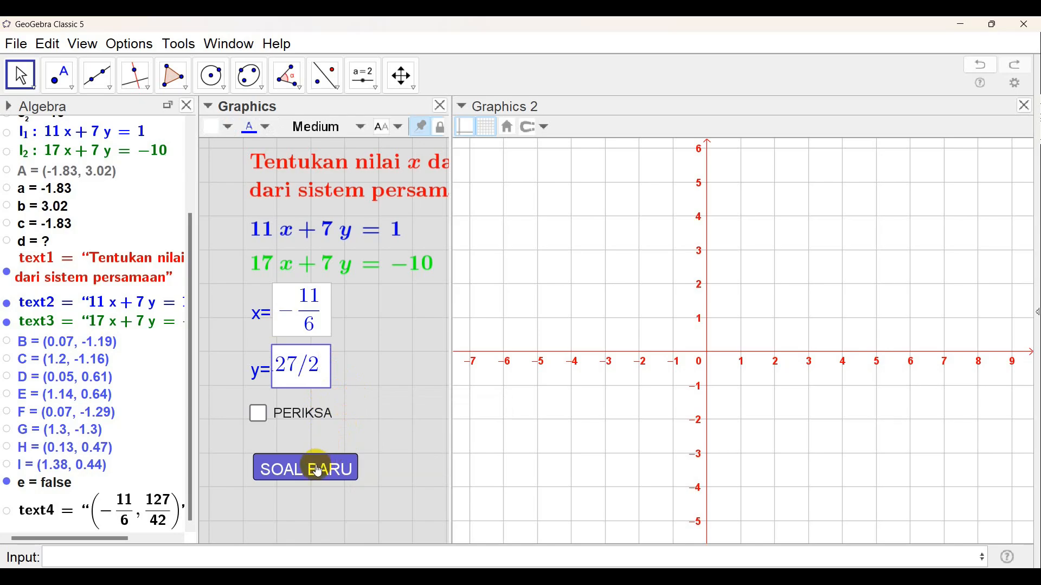
{"action": "left_click", "coordinate": [259, 415]}
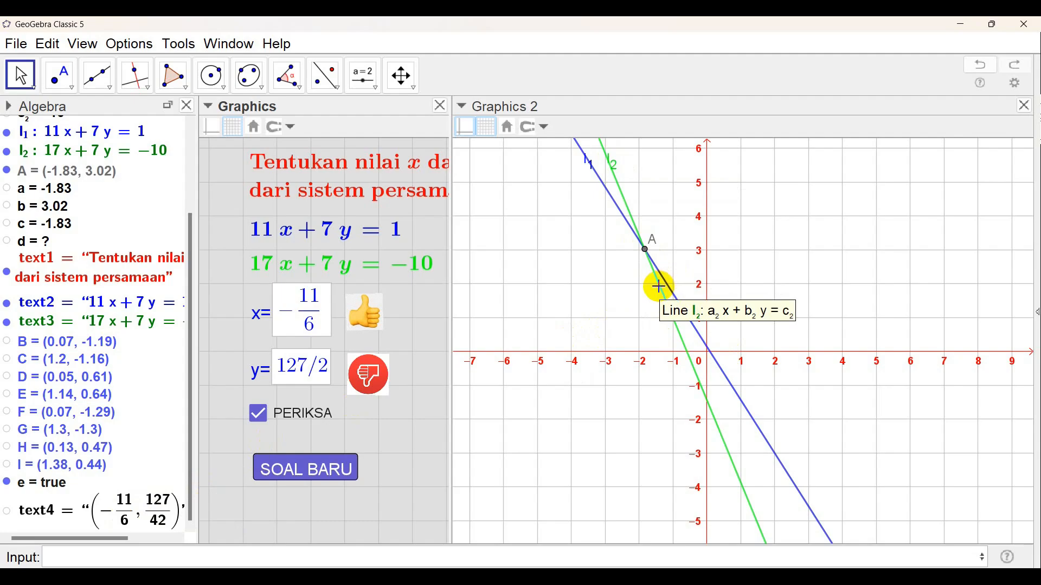
Step: Generate a new problem with SOAL BARU and review the basic properties of the y input box
{"action": "left_click", "coordinate": [297, 474]}
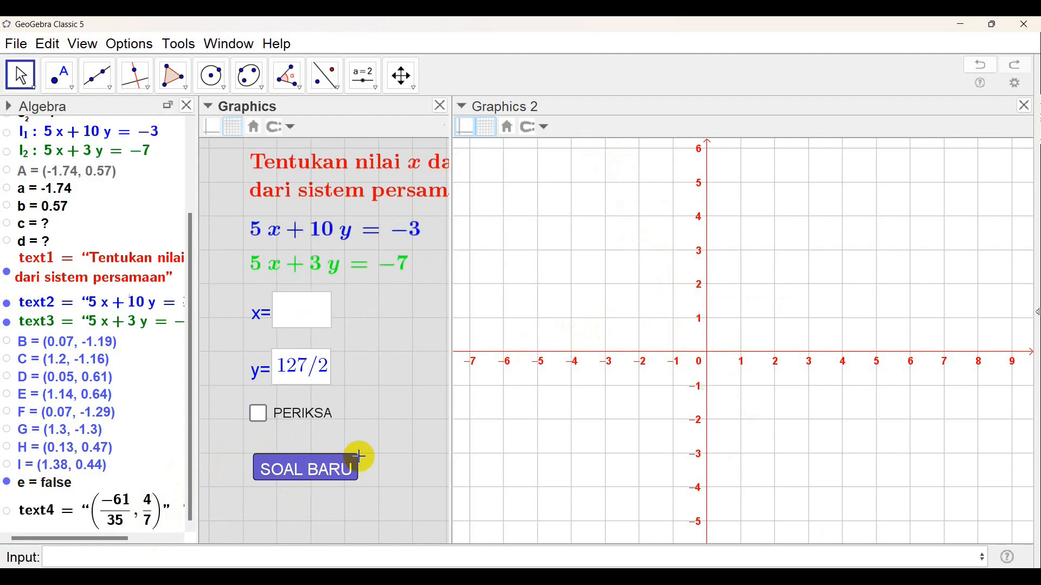
{"action": "right_click", "coordinate": [298, 381]}
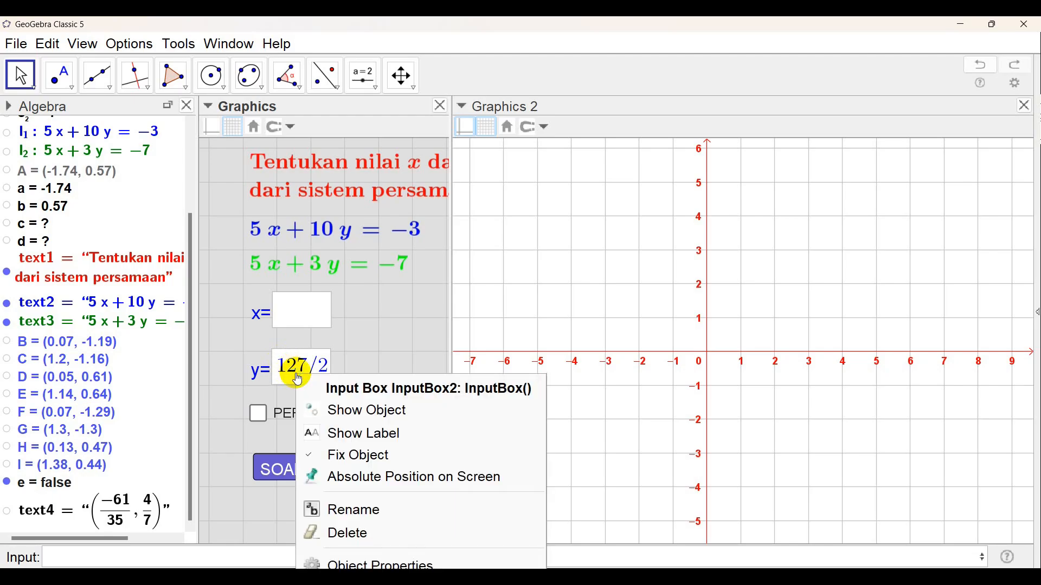
{"action": "left_click", "coordinate": [361, 565]}
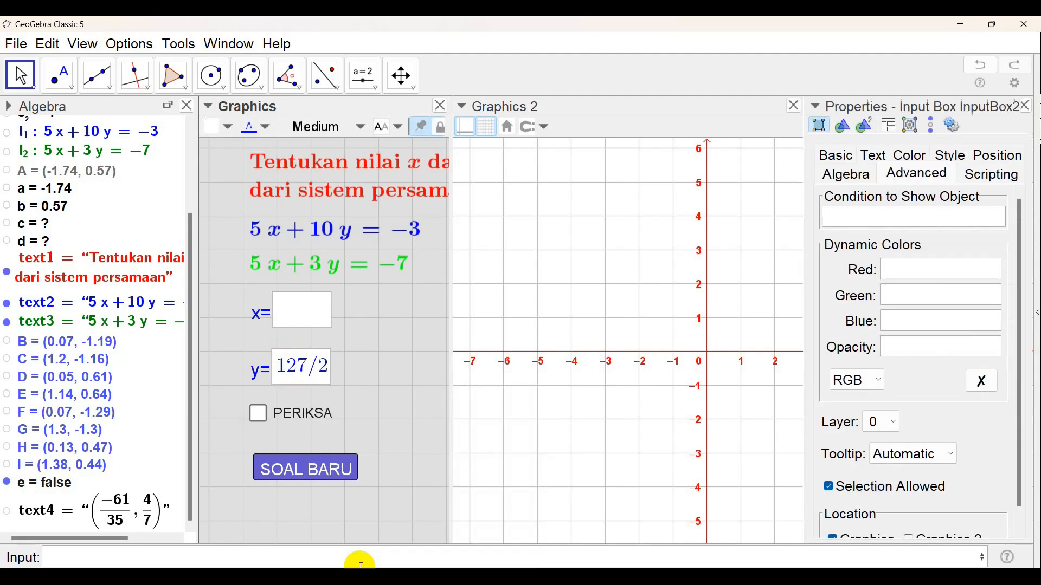
{"action": "left_click", "coordinate": [839, 161]}
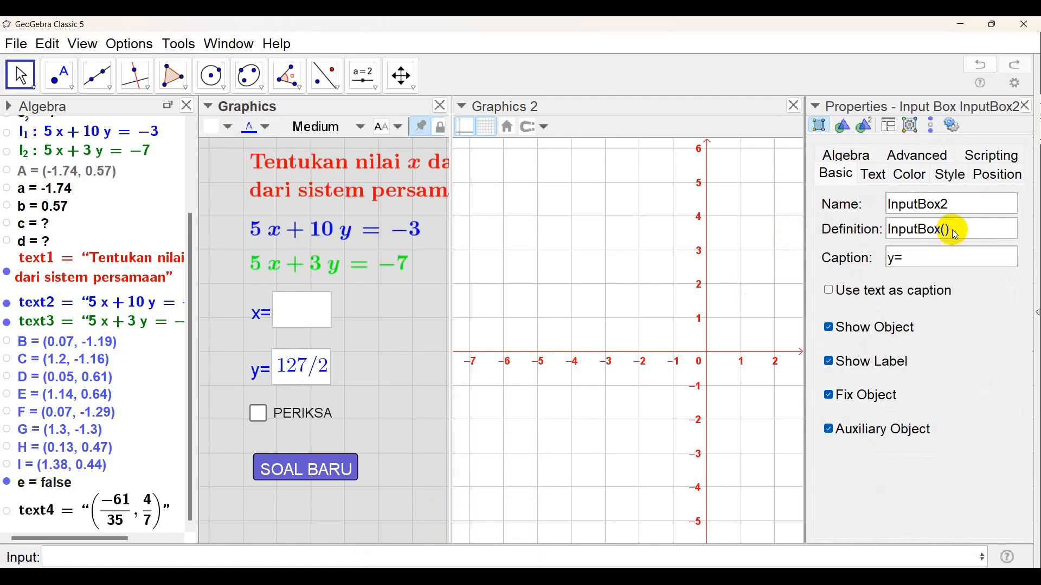
{"action": "left_click", "coordinate": [1026, 106]}
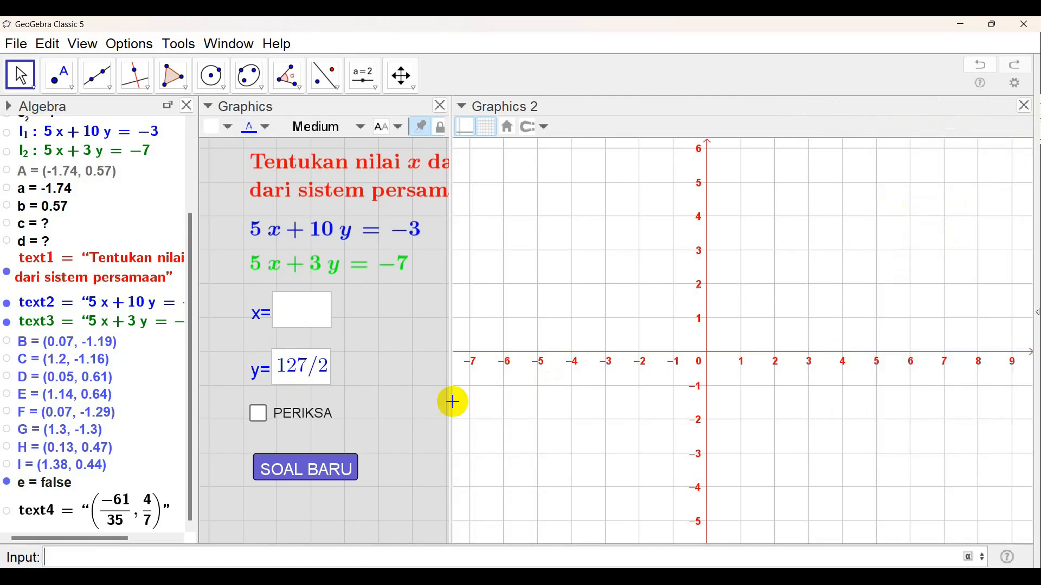
Step: Delete the y input box and create a new one below the x box, captioned "y=" and linked to d
{"action": "right_click", "coordinate": [301, 375]}
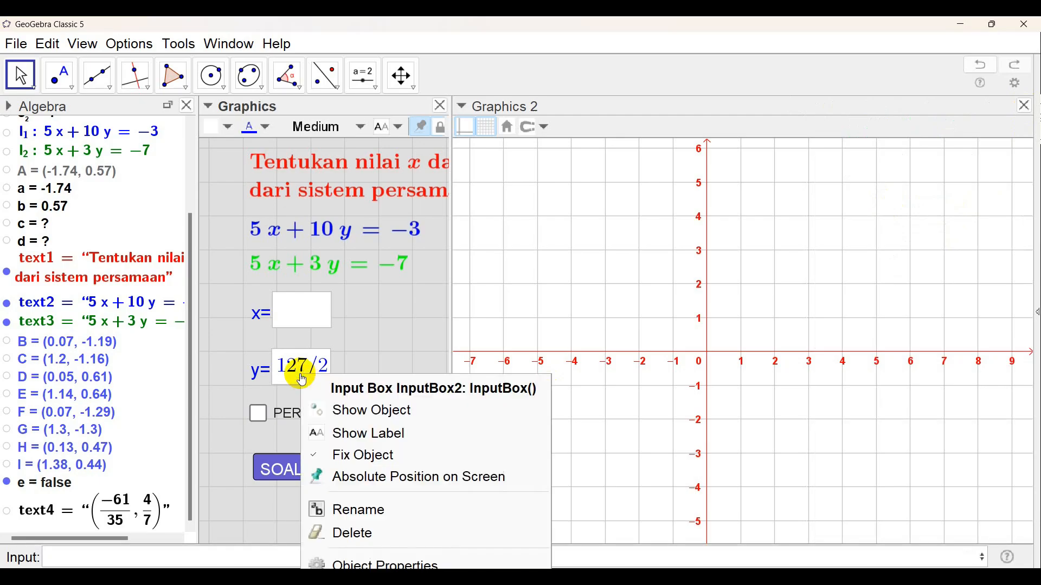
{"action": "left_click", "coordinate": [359, 540]}
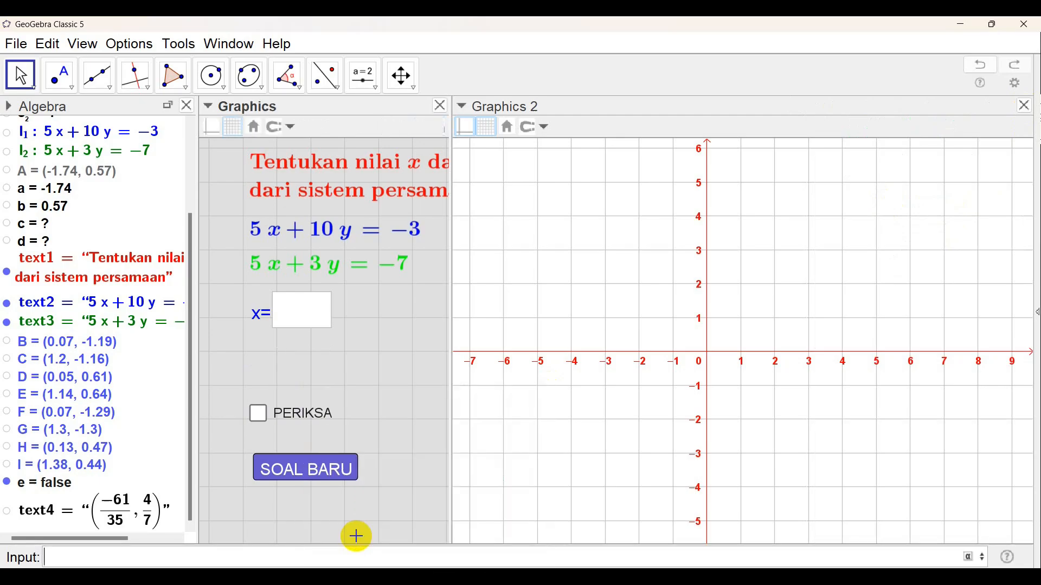
{"action": "left_click", "coordinate": [374, 81]}
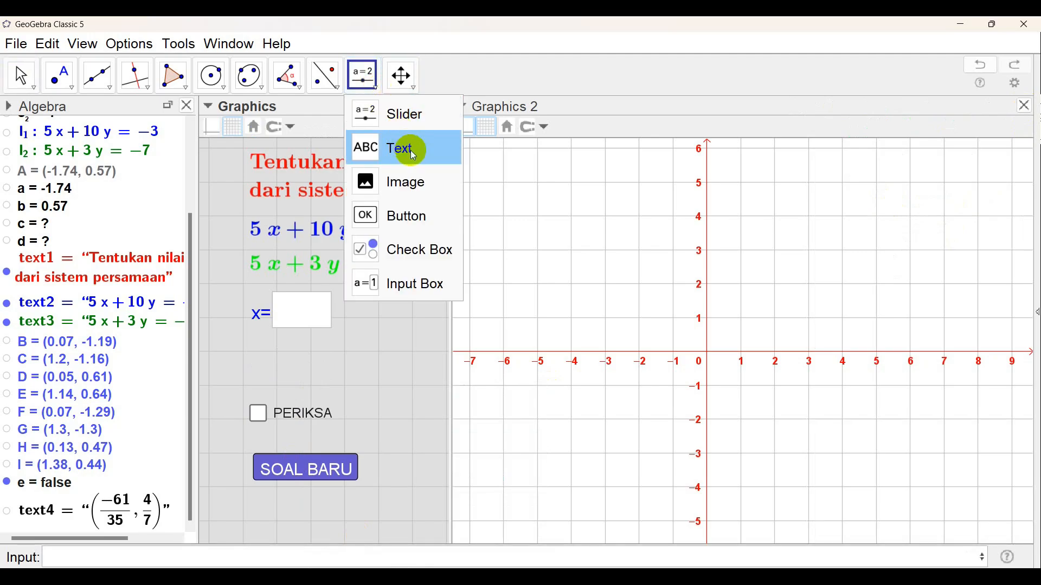
{"action": "left_click", "coordinate": [400, 283]}
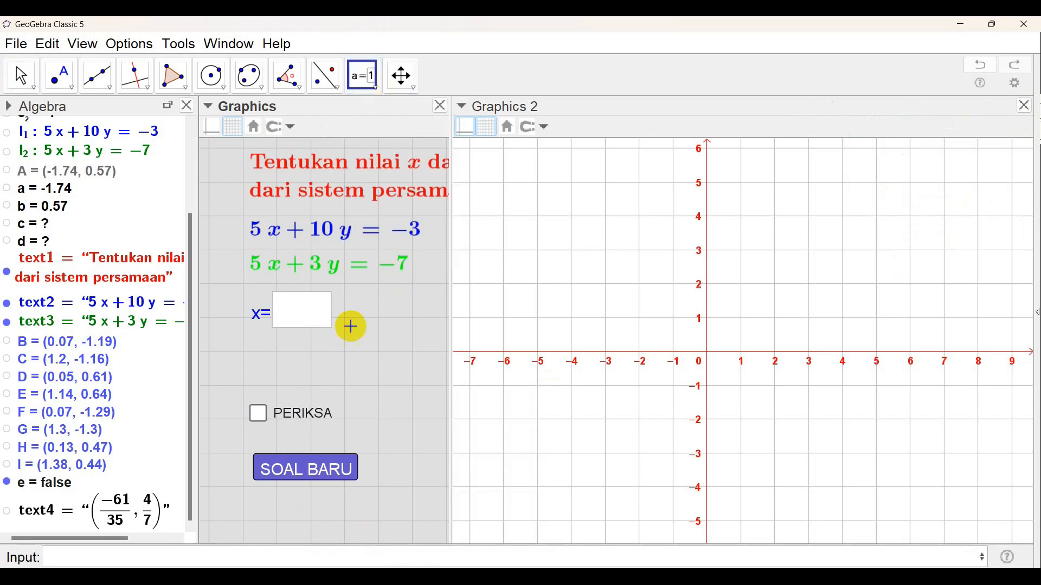
{"action": "left_click", "coordinate": [258, 363]}
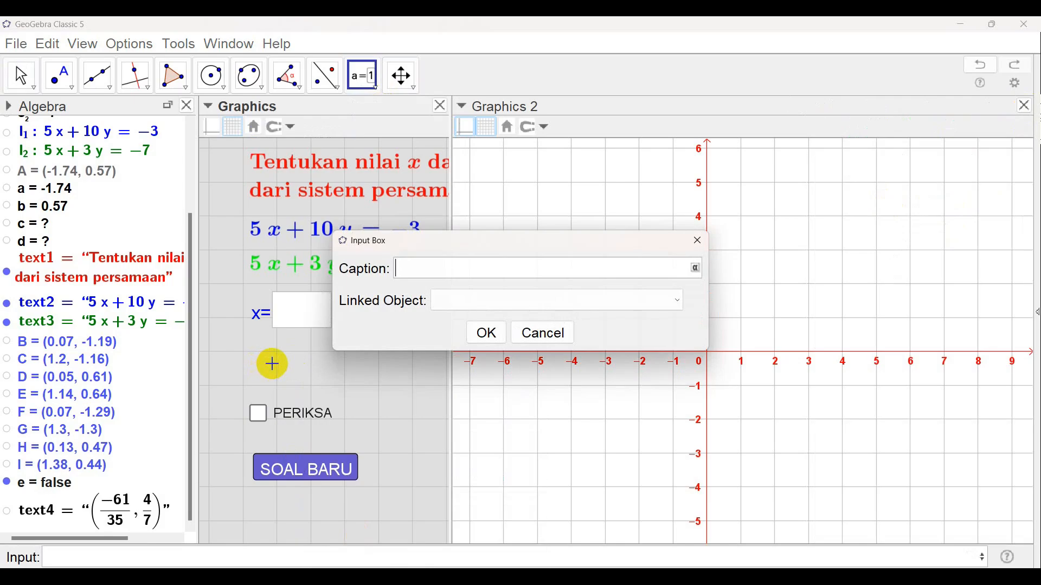
{"action": "type", "text": "y"}
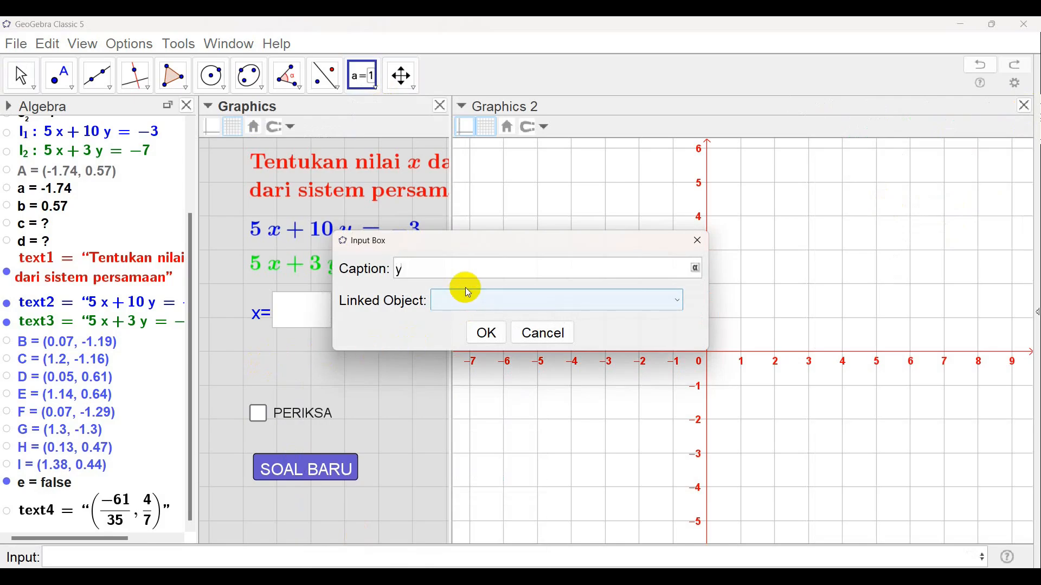
{"action": "type", "text": "="}
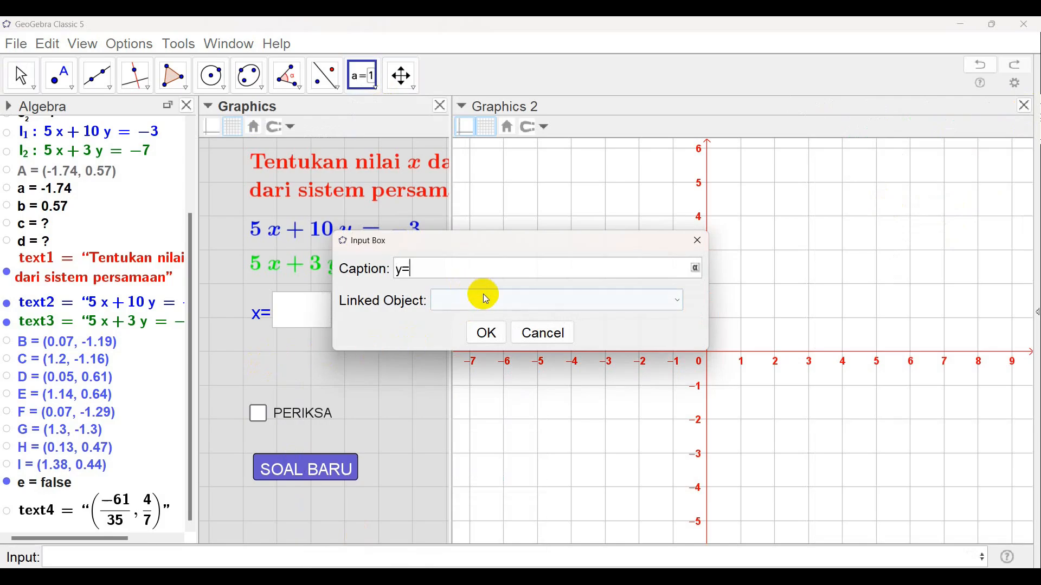
{"action": "left_click", "coordinate": [678, 303]}
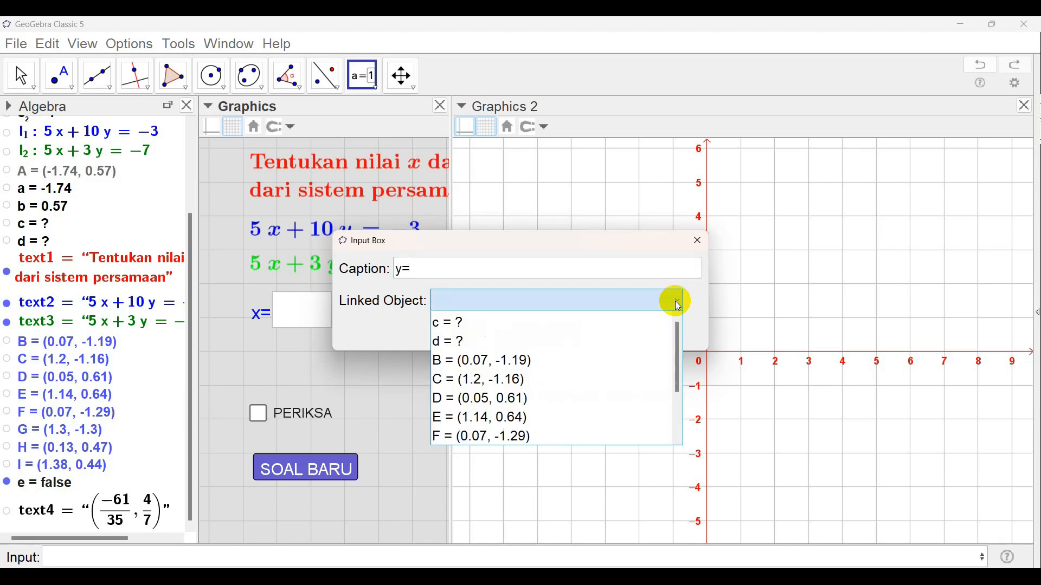
{"action": "left_click", "coordinate": [446, 341]}
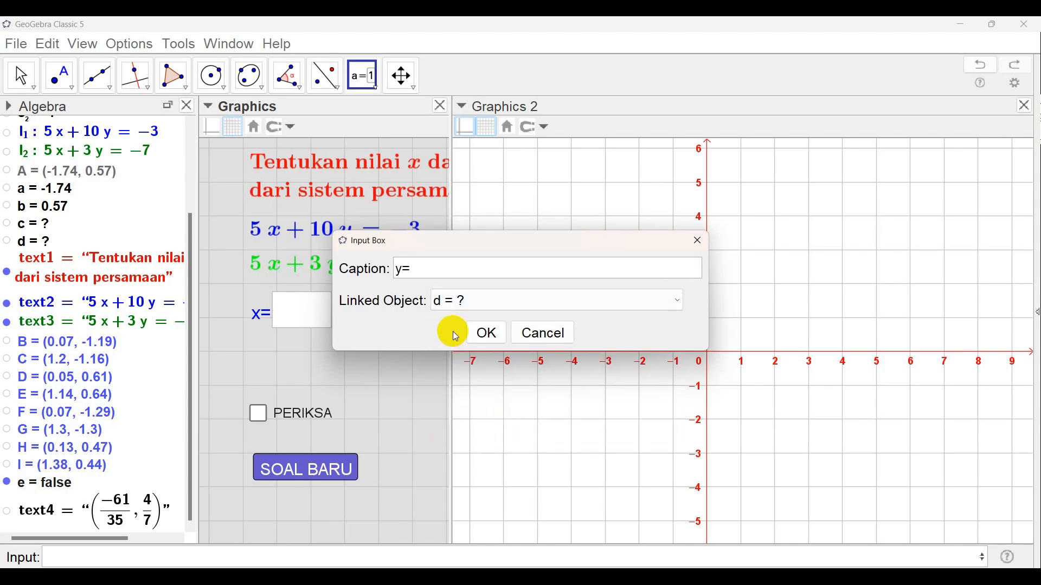
{"action": "left_click", "coordinate": [486, 338]}
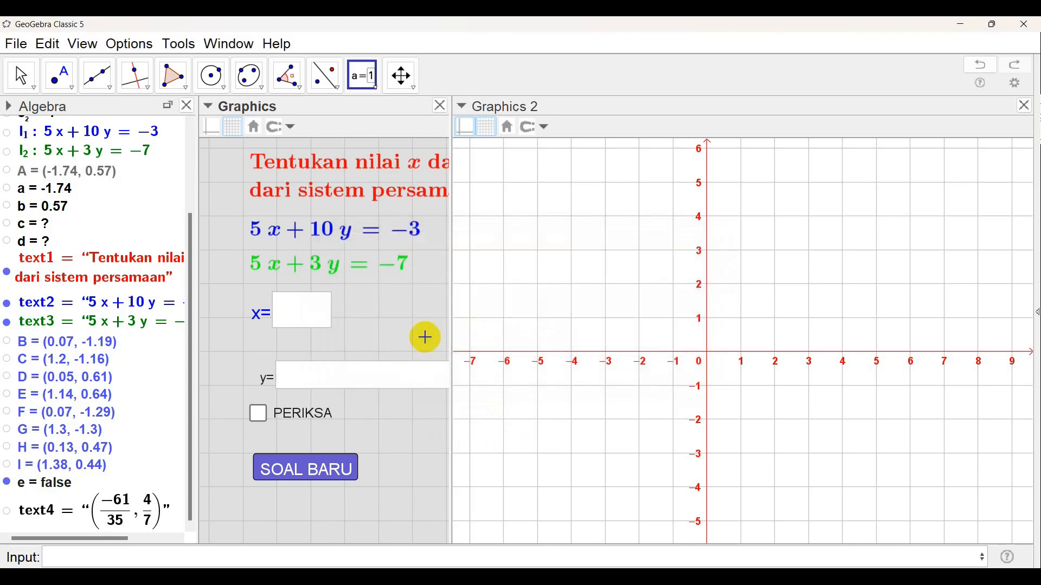
Step: Give the new y input box a blue (0, 0, 255) foreground color and Medium text size
{"action": "right_click", "coordinate": [385, 379]}
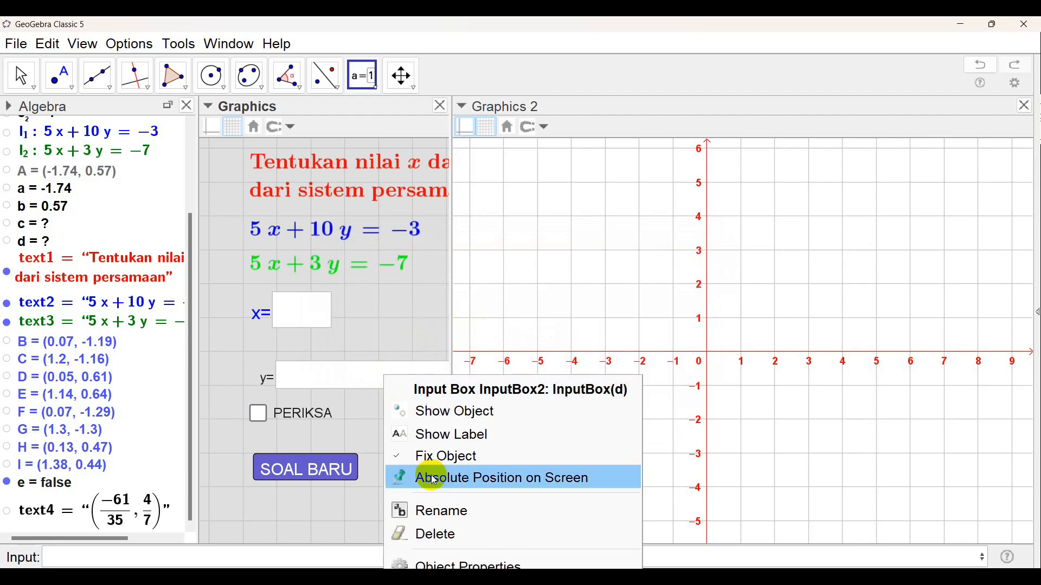
{"action": "left_click", "coordinate": [463, 564]}
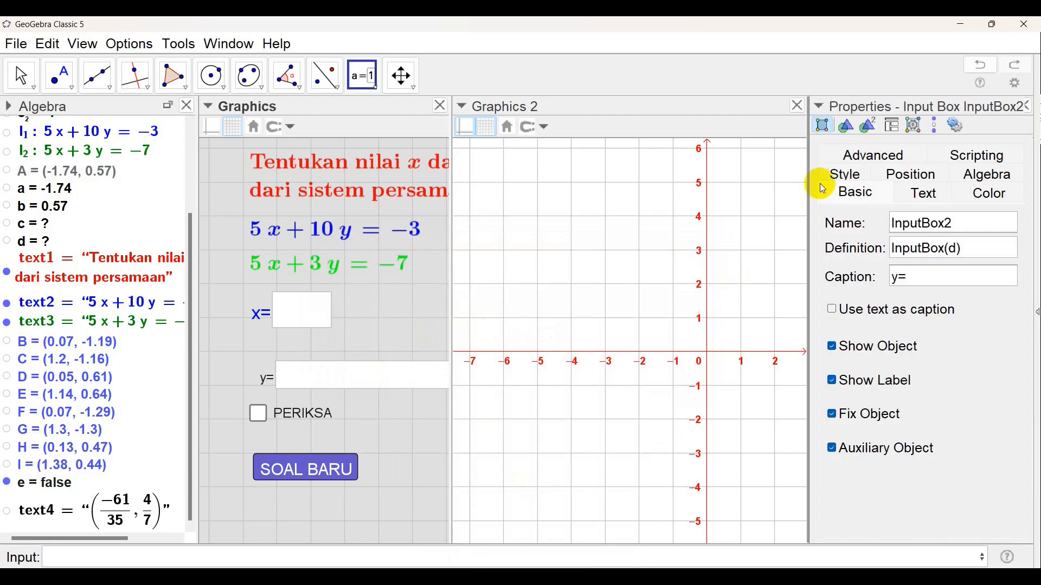
{"action": "left_click", "coordinate": [985, 192]}
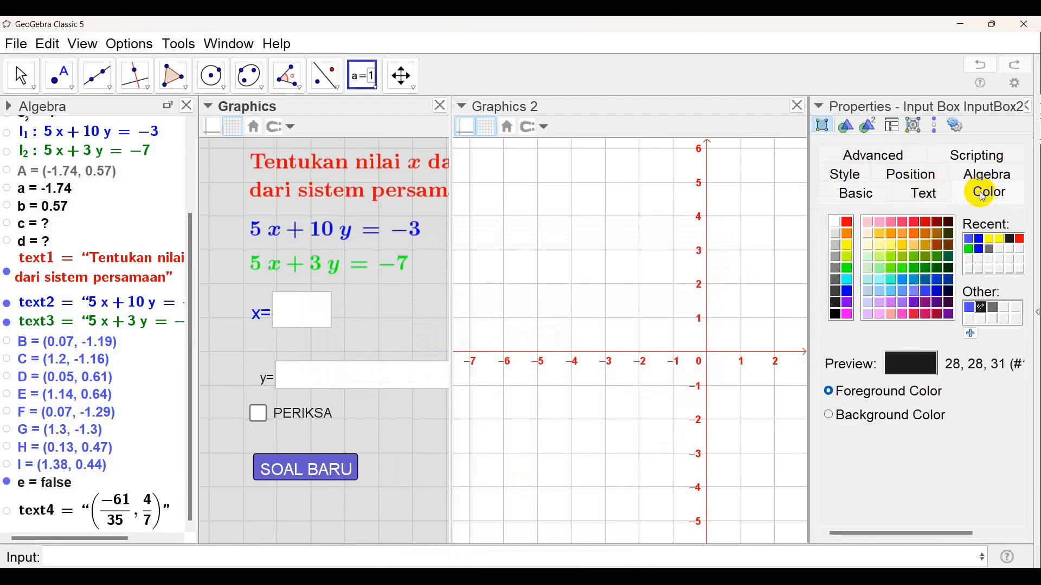
{"action": "left_click", "coordinate": [980, 247]}
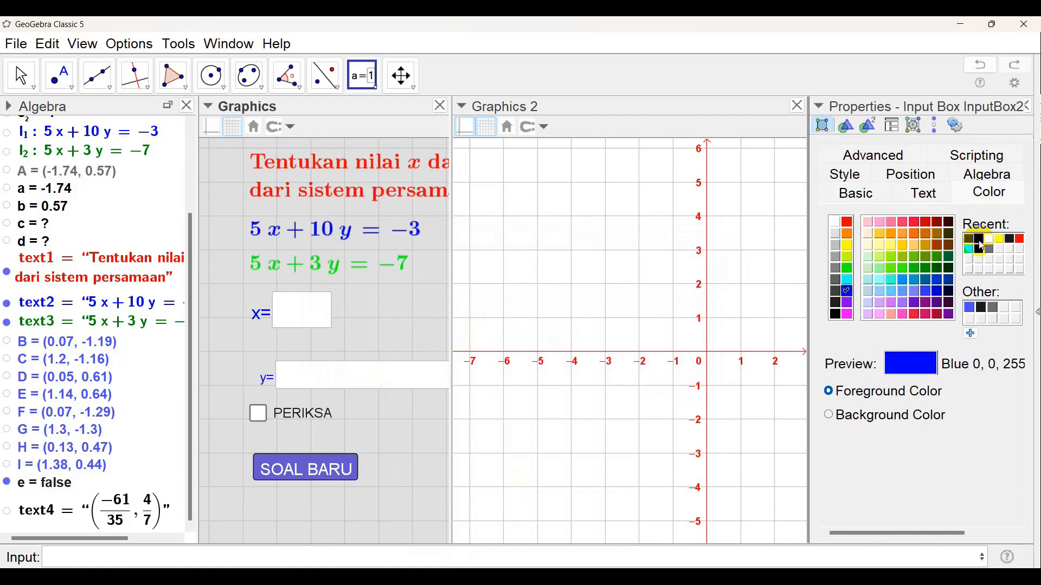
{"action": "left_click", "coordinate": [930, 194]}
{"action": "left_click", "coordinate": [942, 220]}
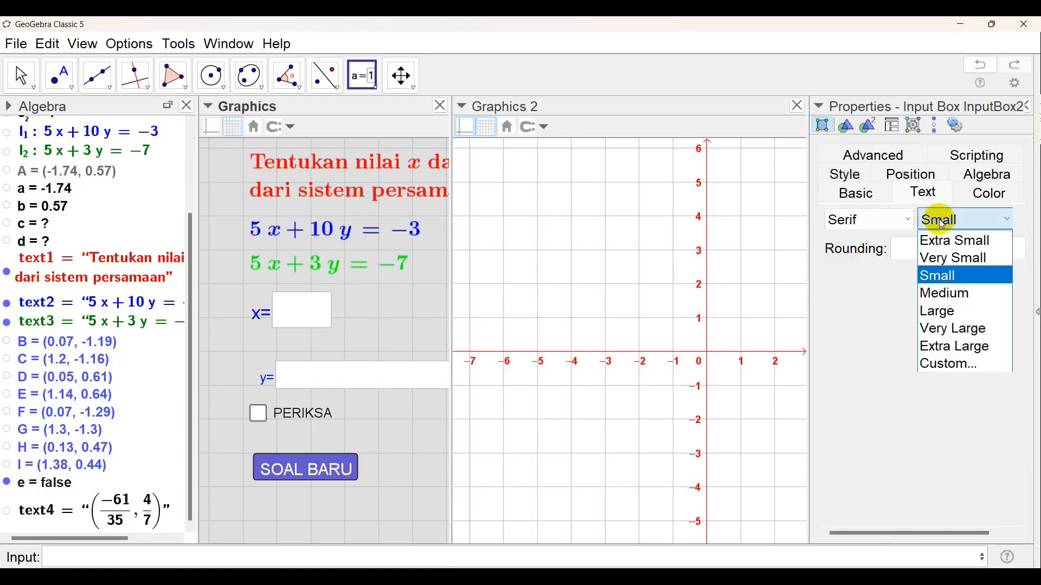
{"action": "left_click", "coordinate": [952, 293]}
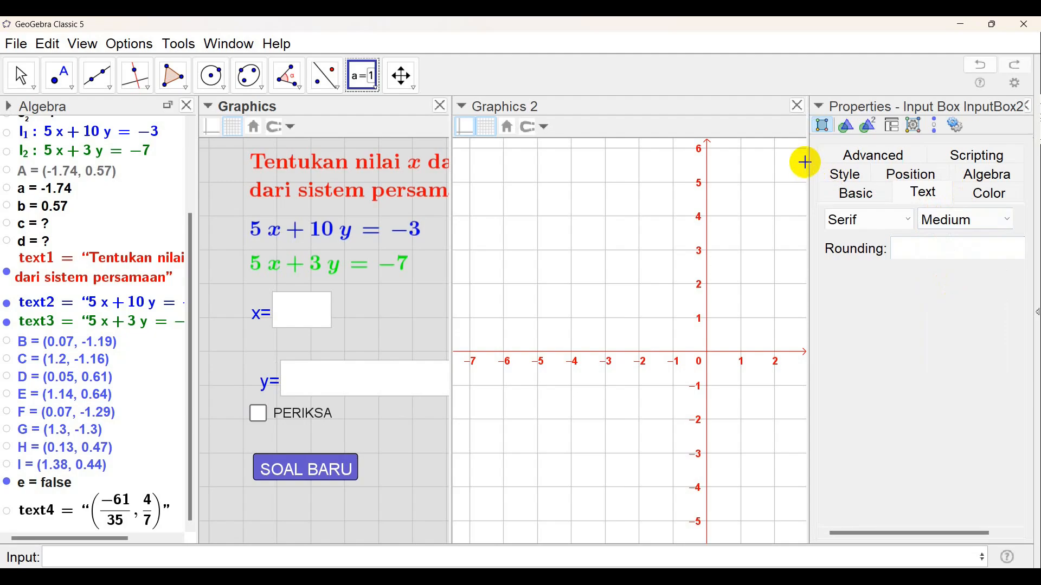
Step: Set the y input box's length to 4 and close its properties
{"action": "left_click_drag", "start_coordinate": [806, 163], "coordinate": [753, 163]}
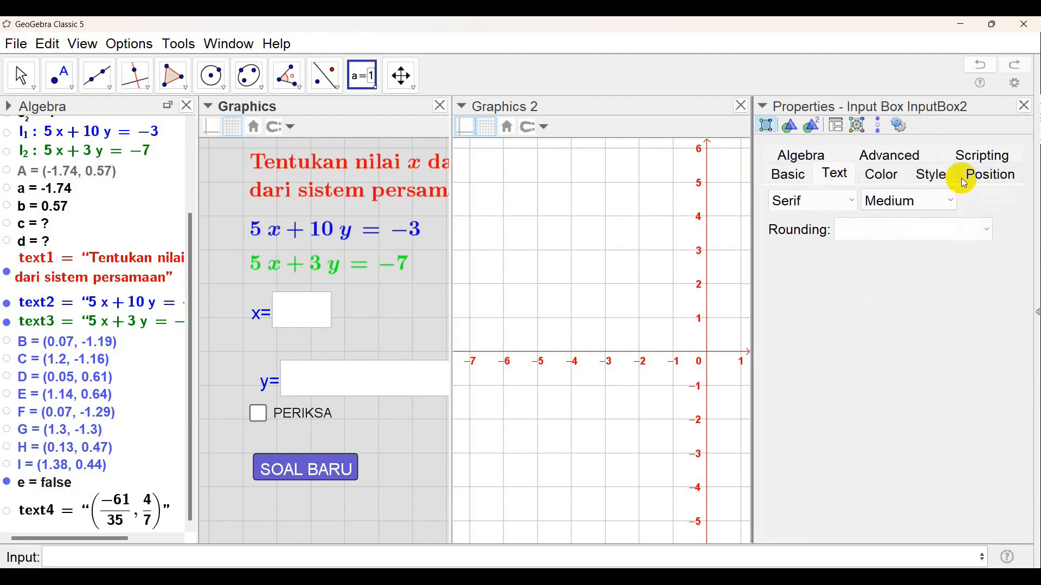
{"action": "left_click", "coordinate": [927, 174]}
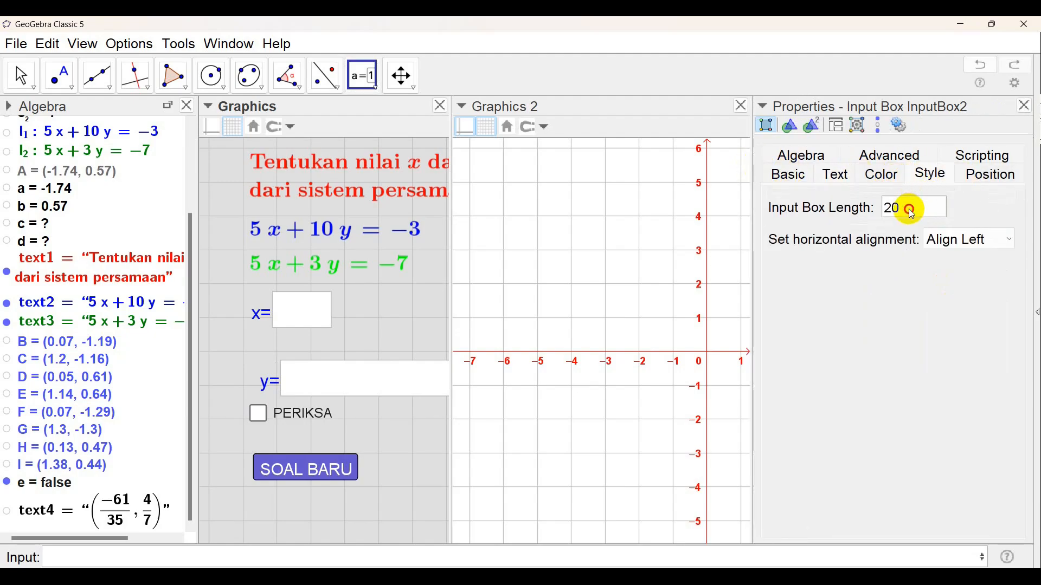
{"action": "left_click", "coordinate": [912, 210]}
{"action": "key", "text": "BackSpace"}
{"action": "key", "text": "BackSpace"}
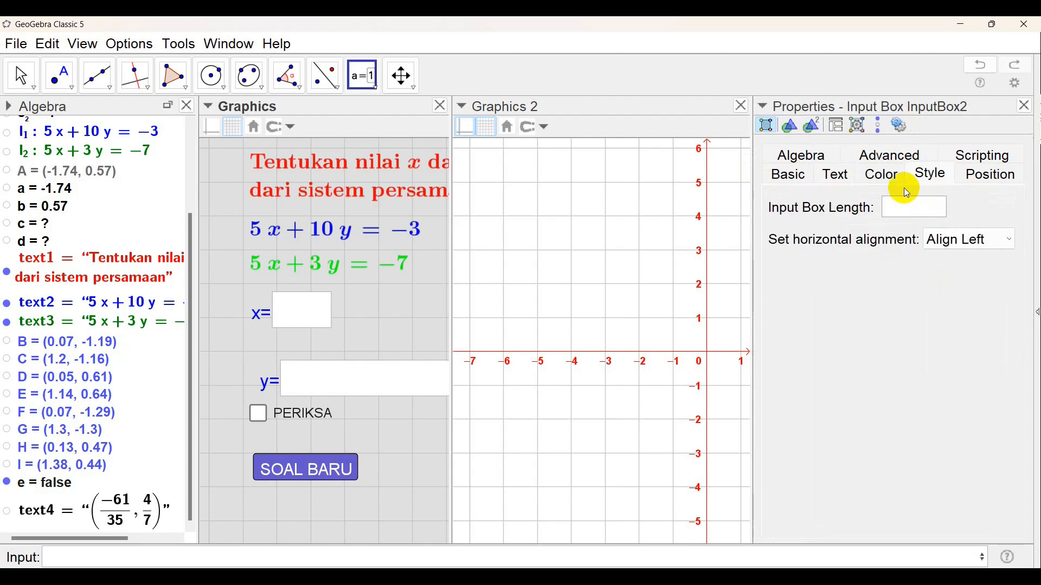
{"action": "type", "text": "4"}
{"action": "key", "text": "Return"}
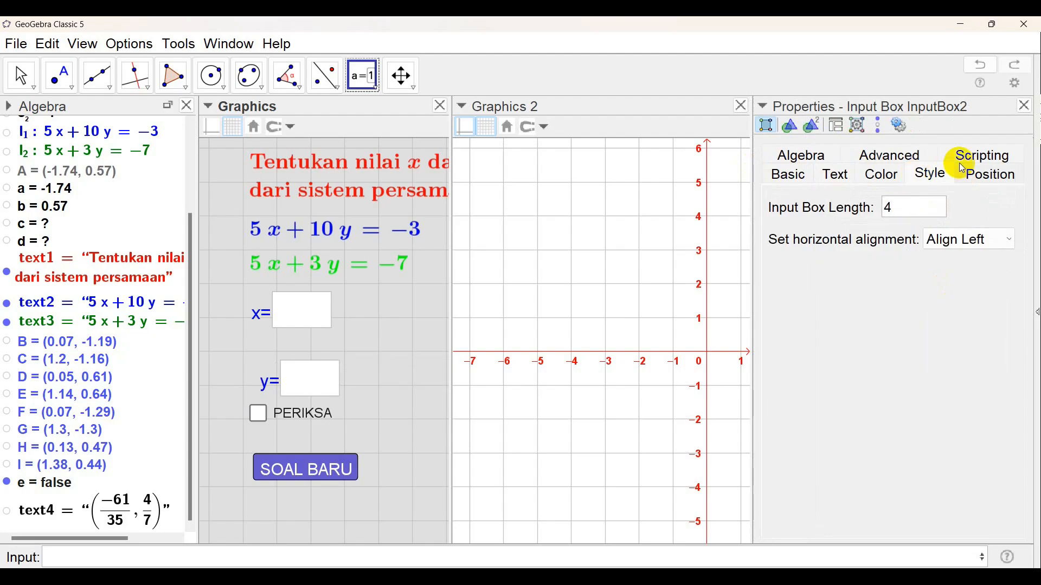
{"action": "left_click", "coordinate": [1024, 105]}
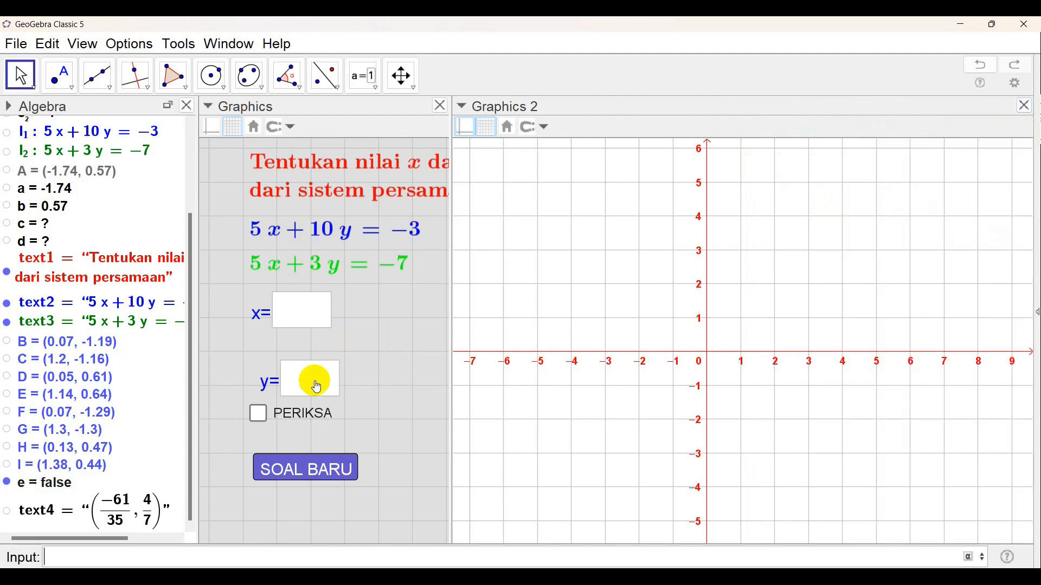
{"action": "left_click", "coordinate": [292, 388]}
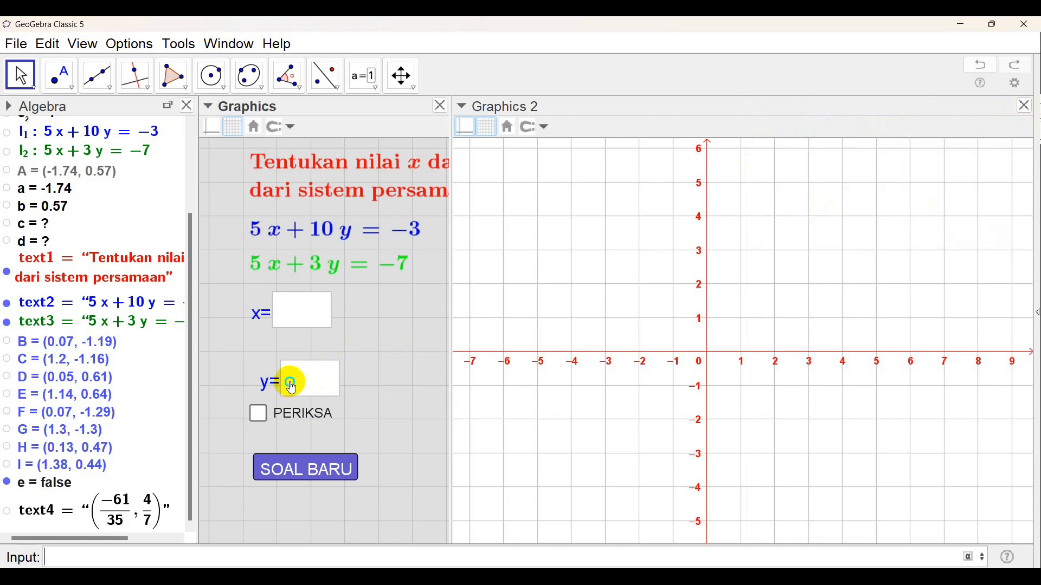
Step: Align the new y input box directly beneath the x box and generate a new problem with SOAL BARU
{"action": "left_click_drag", "start_coordinate": [291, 388], "coordinate": [282, 378]}
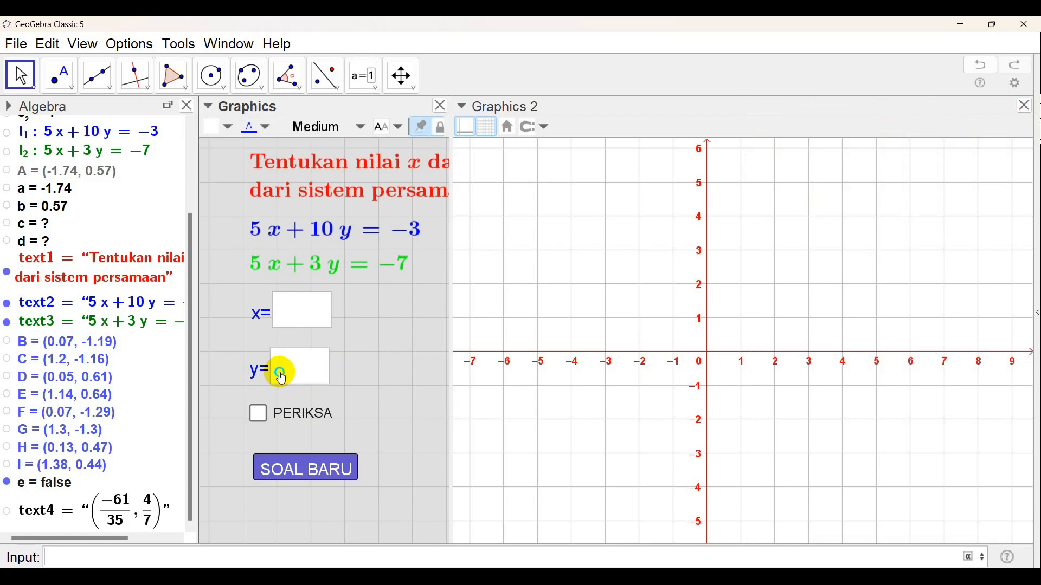
{"action": "left_click", "coordinate": [307, 475]}
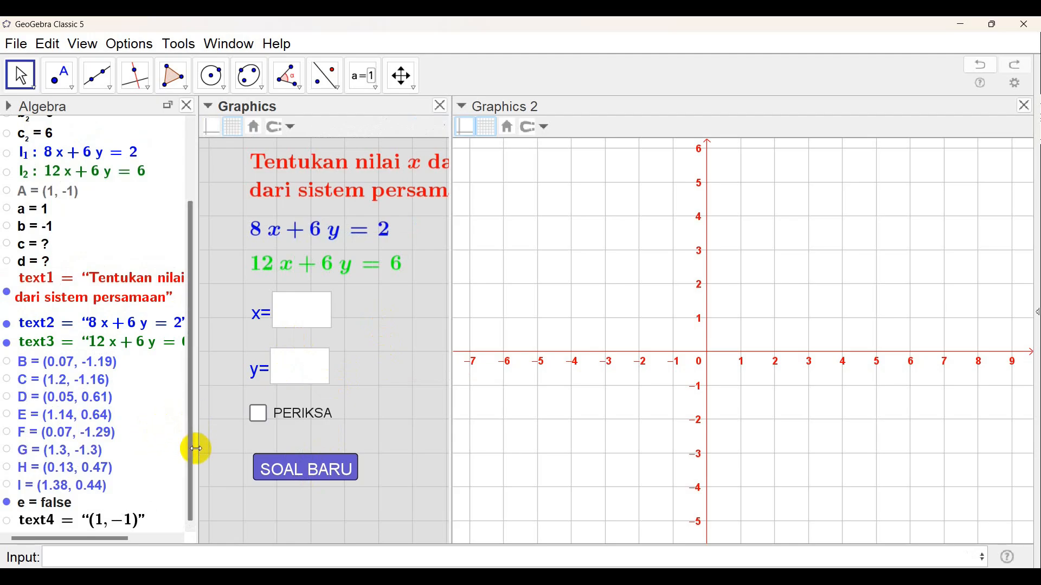
Step: Answer the problem with x = 1 and y = -1, and check it with PERIKSA
{"action": "left_click", "coordinate": [308, 310]}
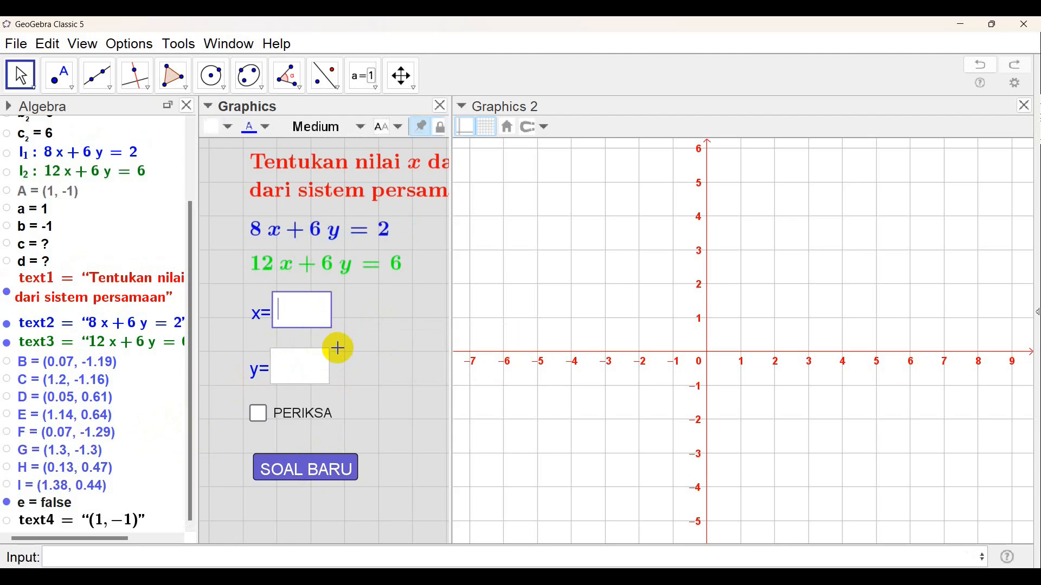
{"action": "type", "text": "1"}
{"action": "left_click", "coordinate": [299, 366]}
{"action": "type", "text": "-"}
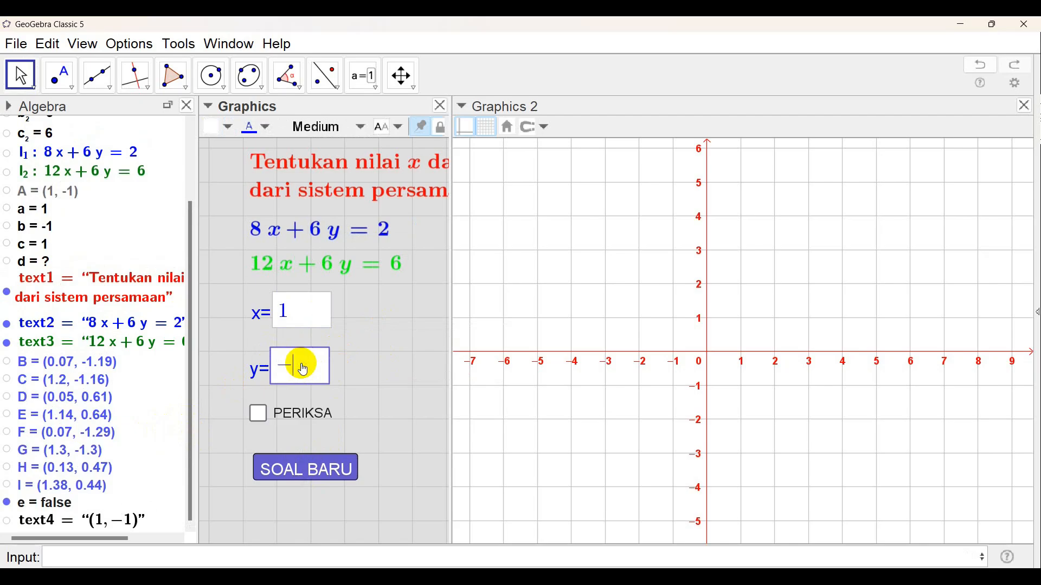
{"action": "type", "text": "1"}
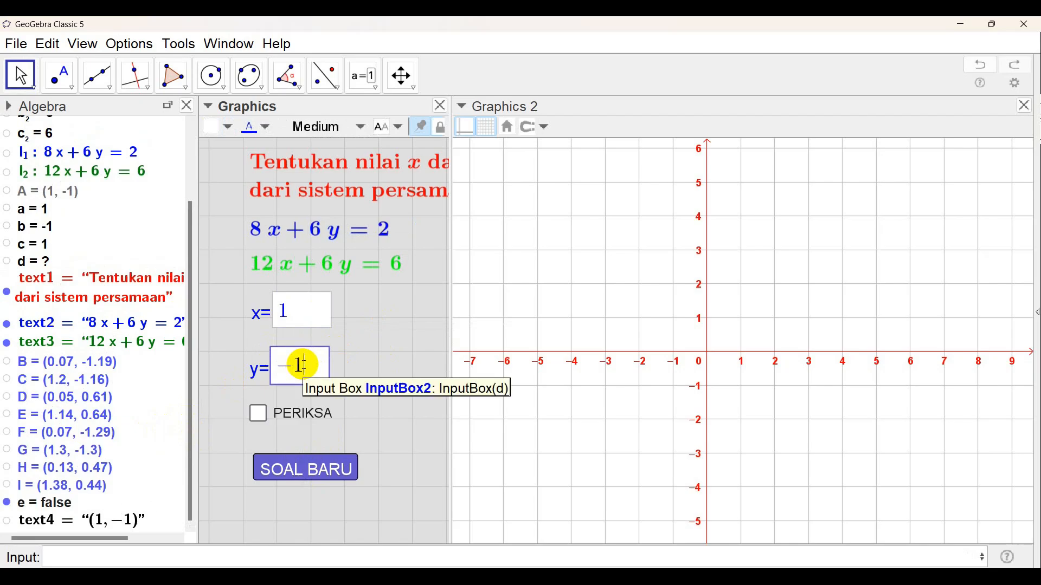
{"action": "left_click", "coordinate": [258, 414]}
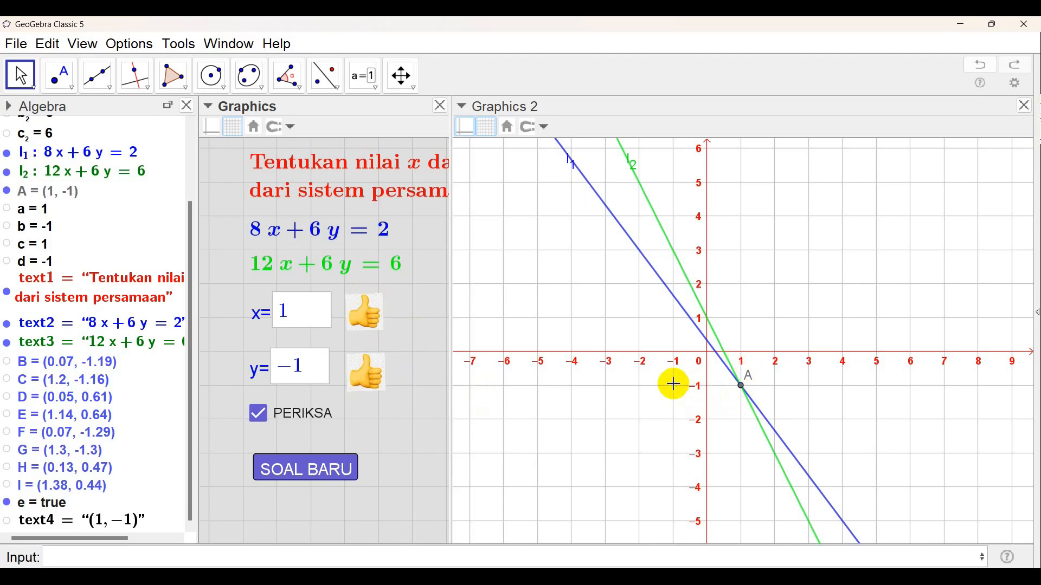
Step: Generate another problem with SOAL BARU and enter 237/137 as the x answer
{"action": "left_click", "coordinate": [301, 473]}
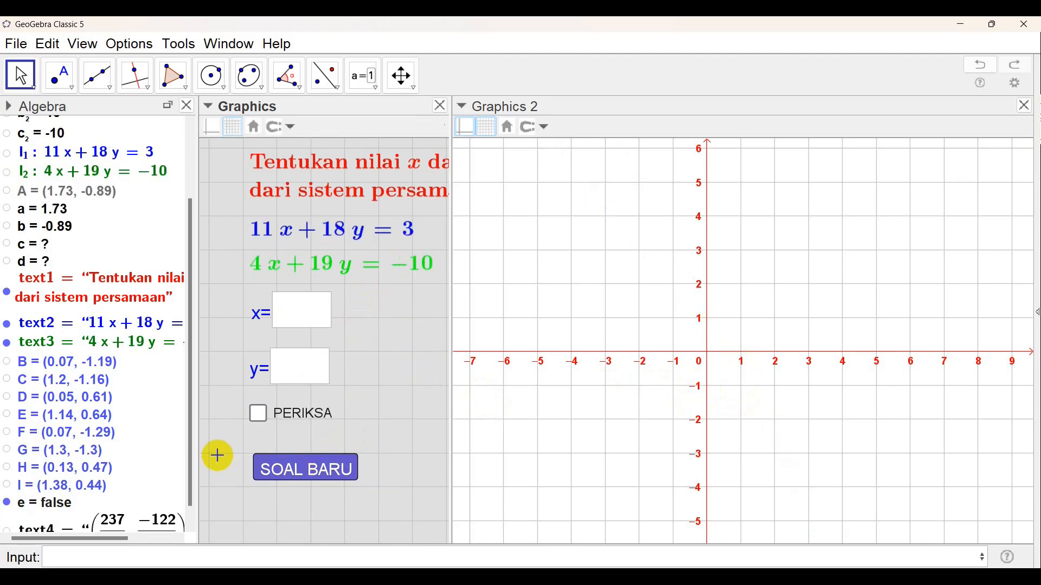
{"action": "scroll", "coordinate": [192, 425], "scroll_direction": "down", "scroll_amount": 1}
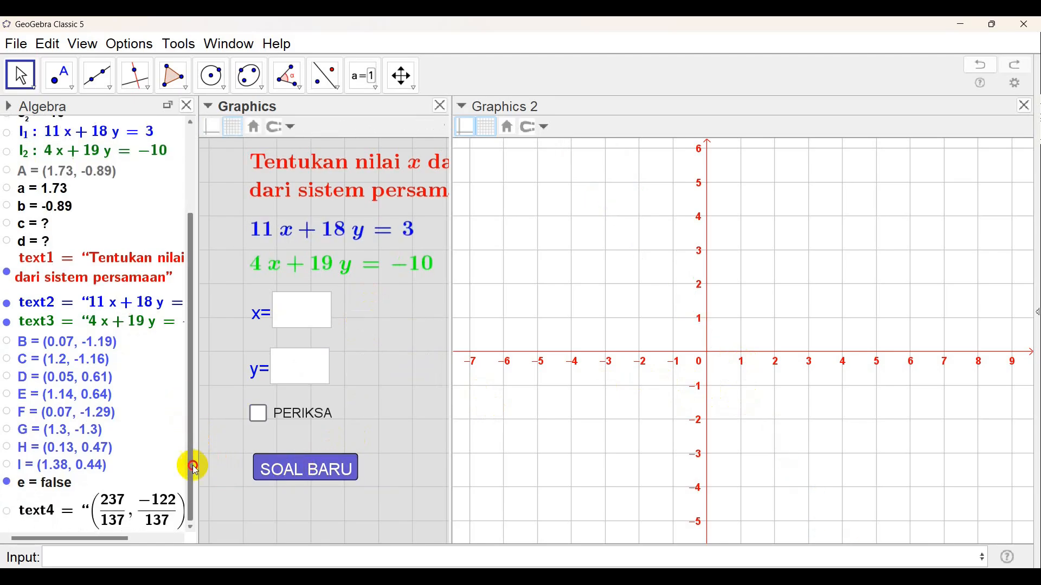
{"action": "left_click", "coordinate": [285, 311]}
{"action": "type", "text": "1"}
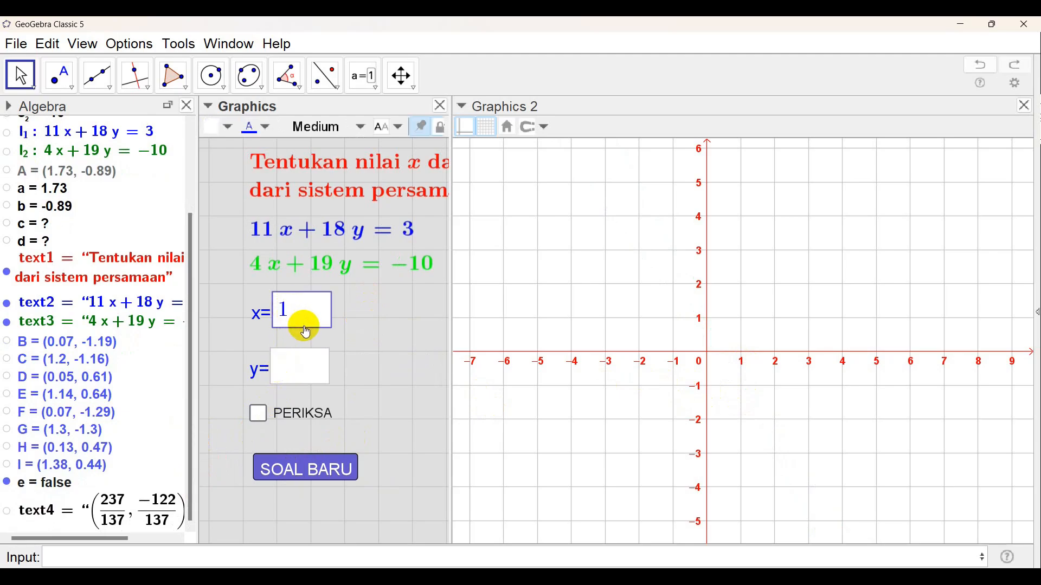
{"action": "key", "text": "BackSpace"}
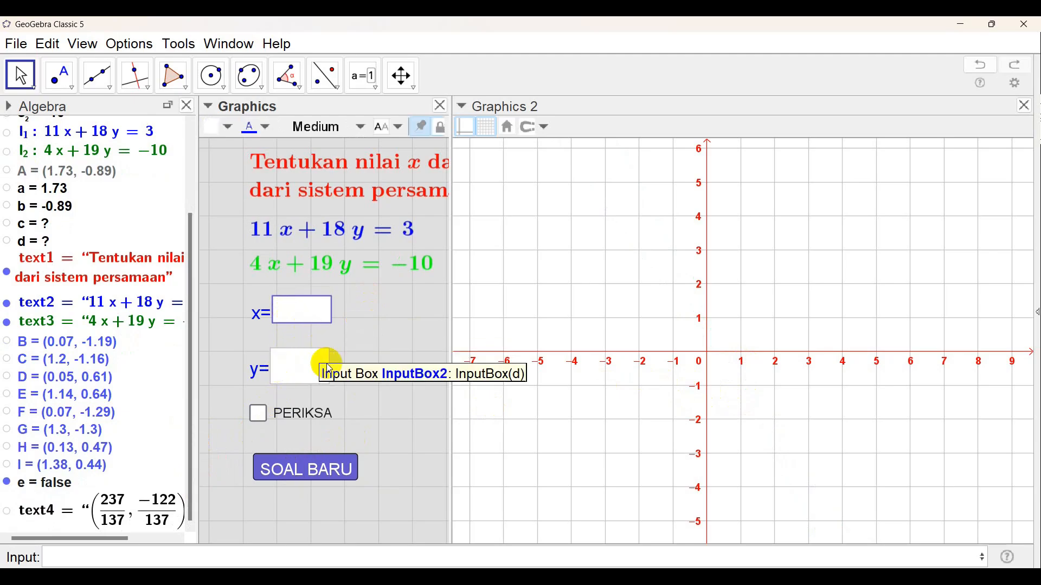
{"action": "type", "text": "237"}
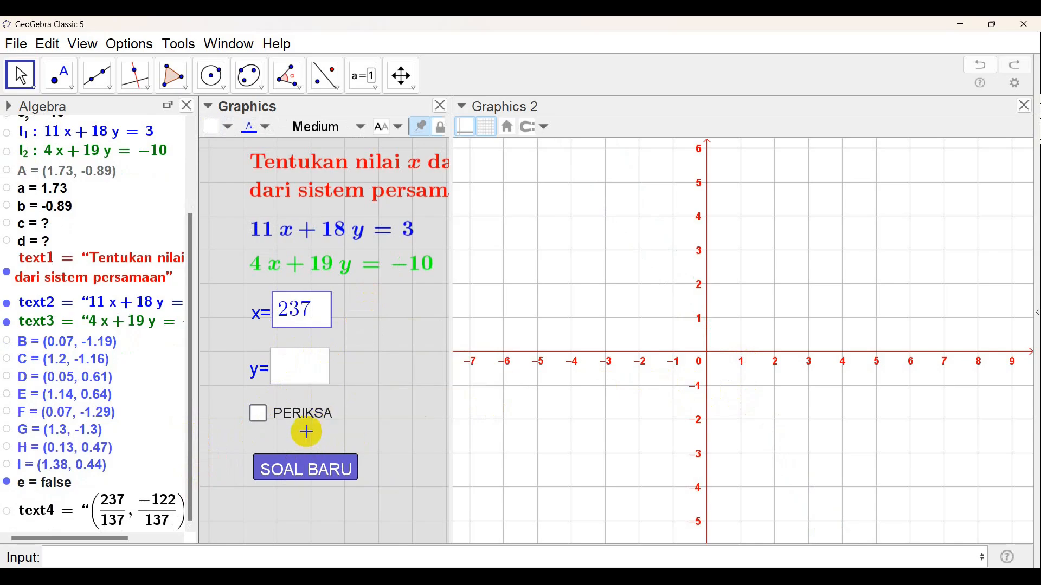
{"action": "type", "text": "/"}
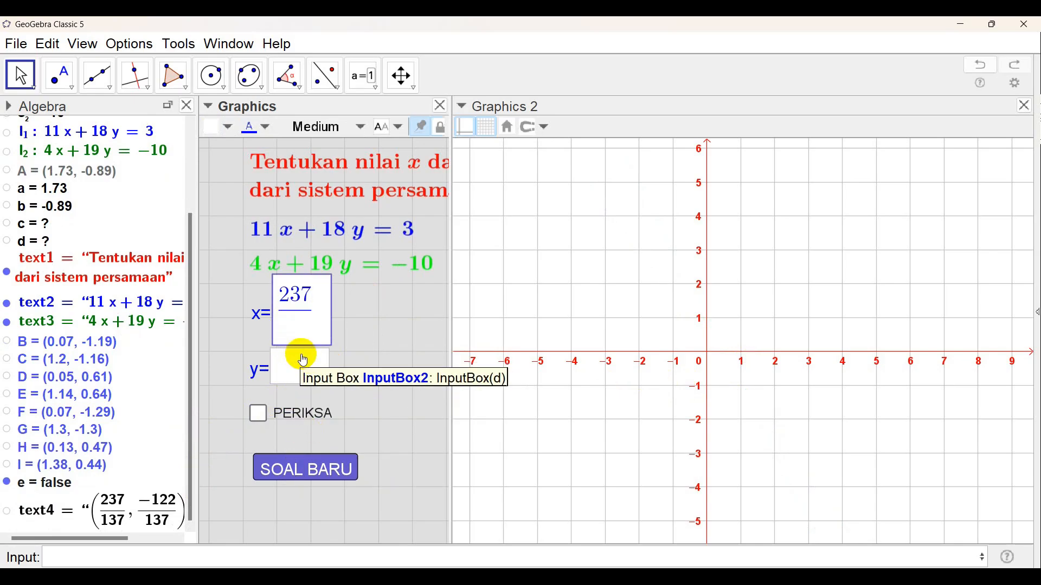
{"action": "type", "text": "137"}
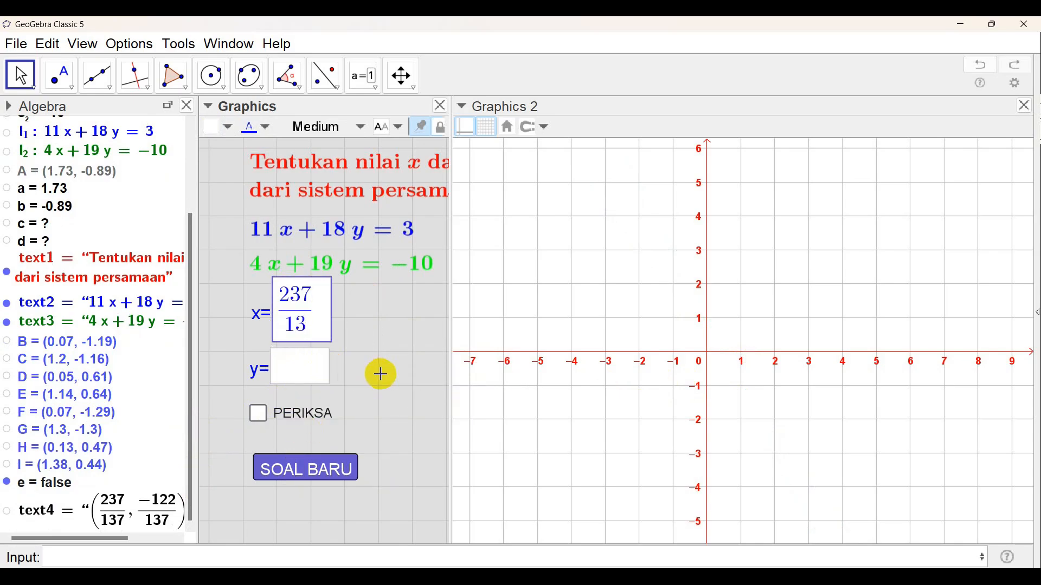
Step: Enter the wrong-sign answer 122/137 for y and check both answers with PERIKSA
{"action": "left_click", "coordinate": [288, 361]}
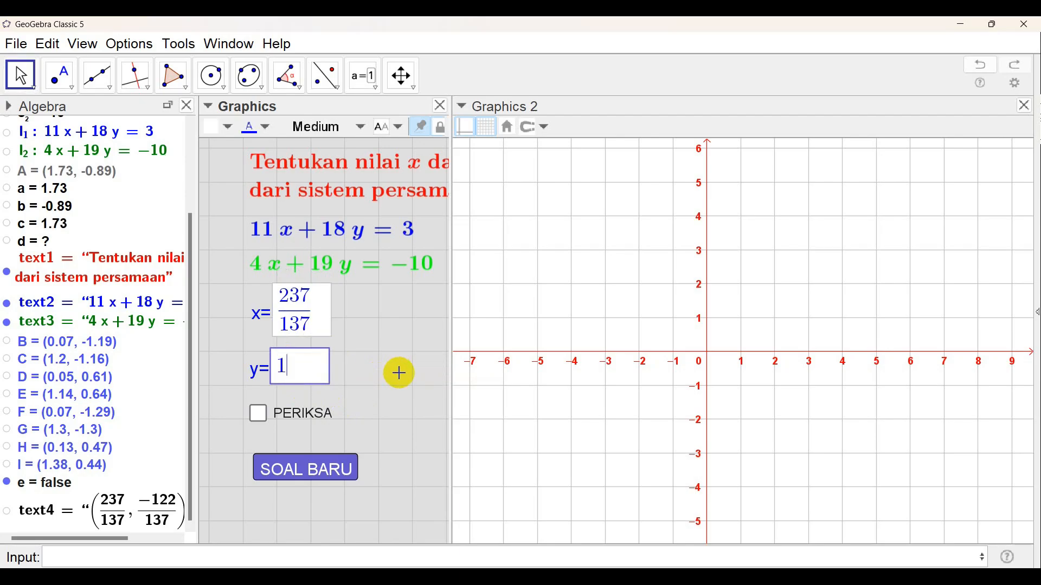
{"action": "type", "text": "122/"}
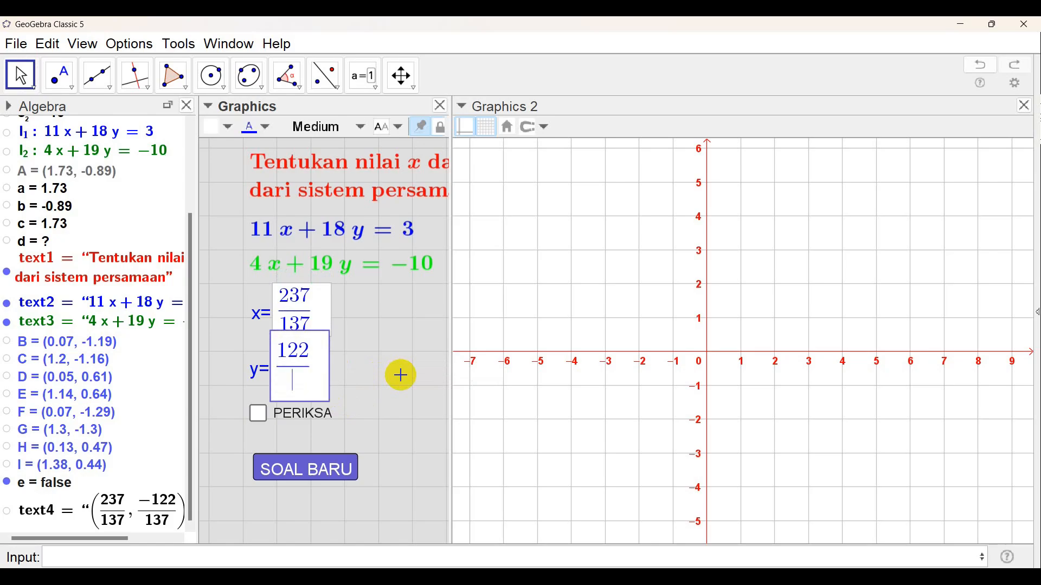
{"action": "type", "text": "37"}
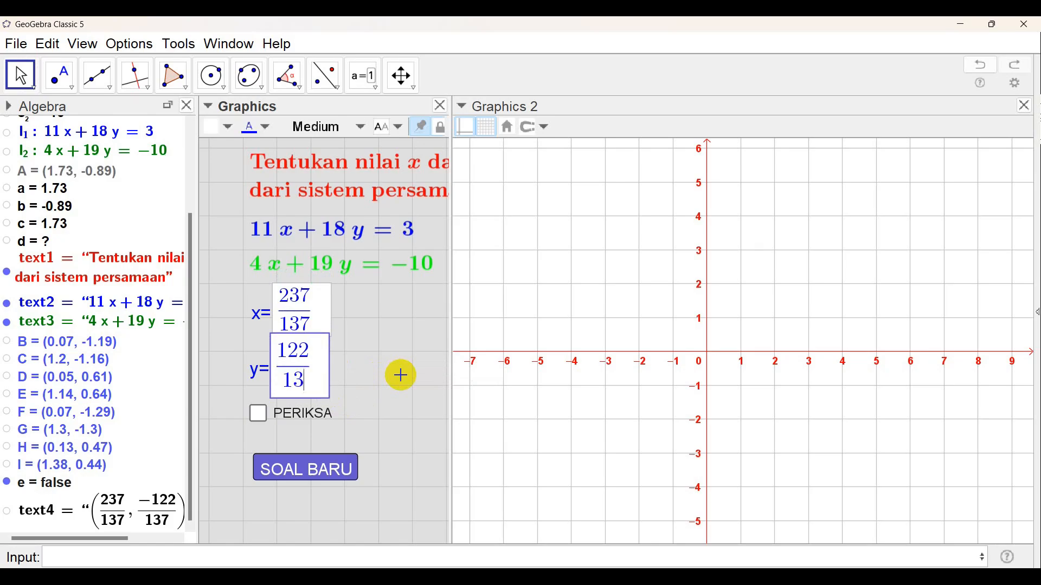
{"action": "left_click", "coordinate": [414, 395]}
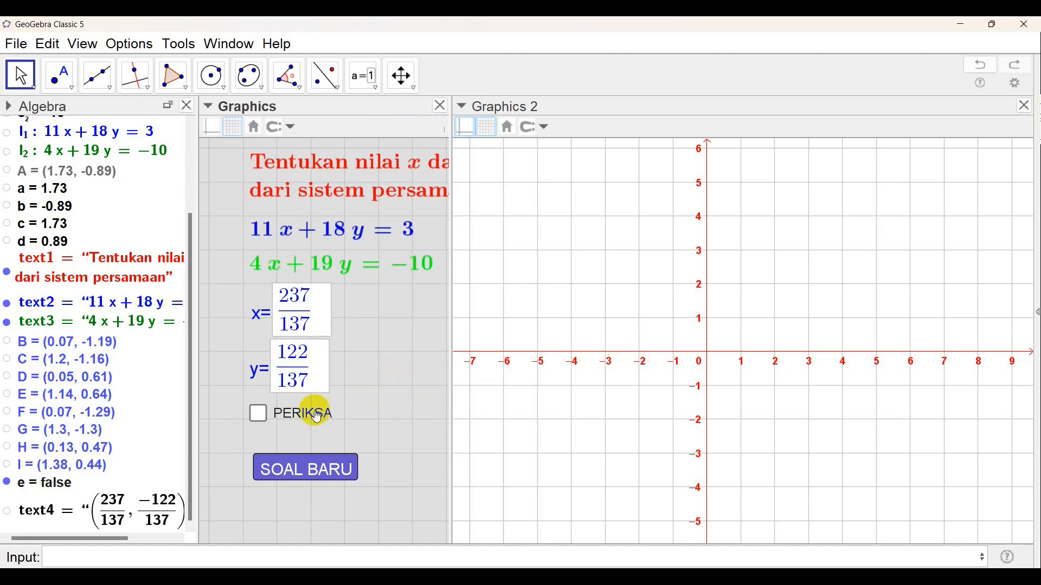
{"action": "left_click", "coordinate": [260, 413]}
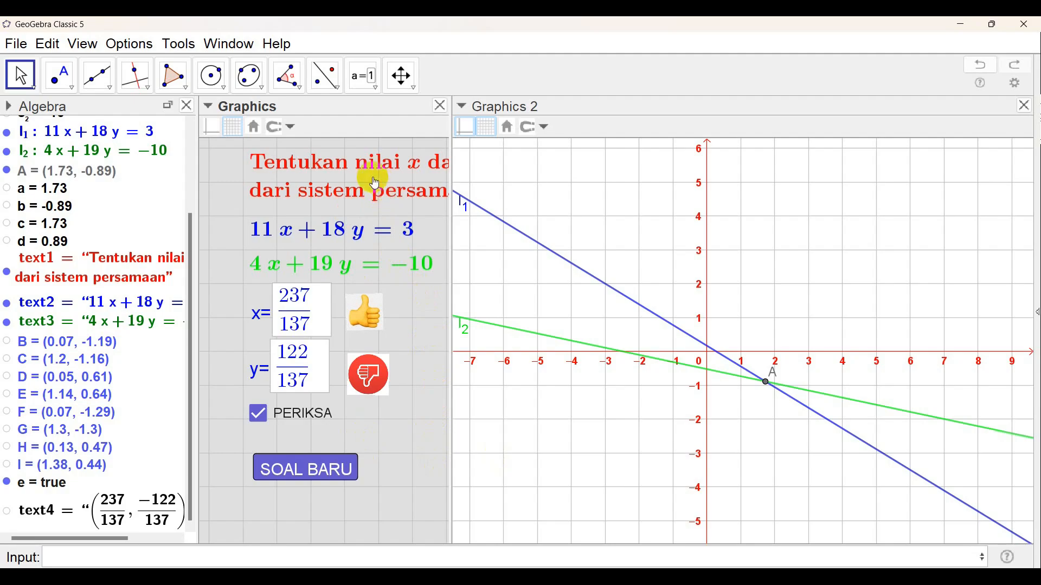
Step: Fix the red question text in place and apply Absolute Position on Screen to it
{"action": "left_click", "coordinate": [298, 176]}
{"action": "right_click", "coordinate": [299, 177]}
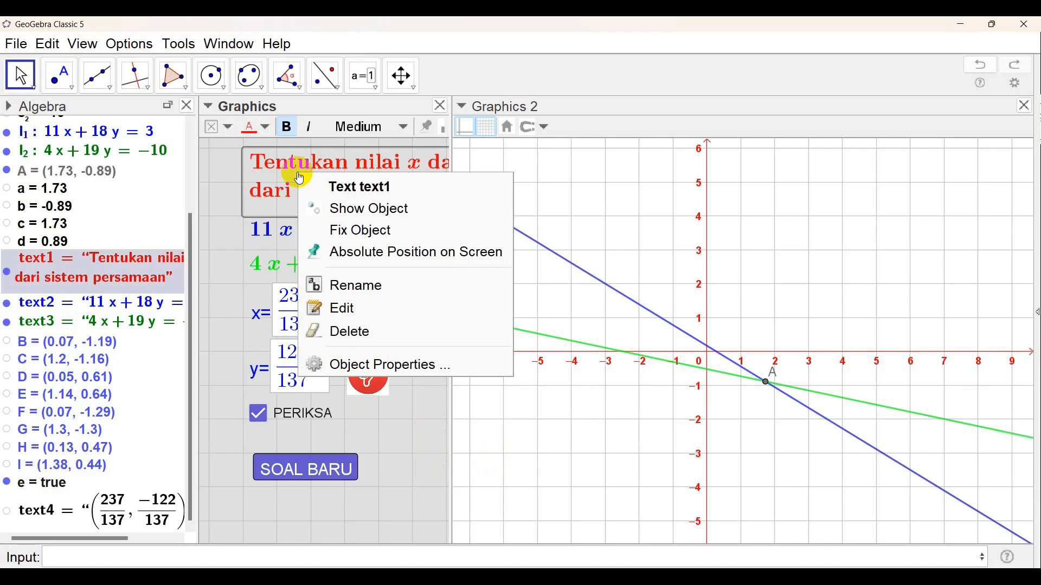
{"action": "left_click", "coordinate": [219, 197]}
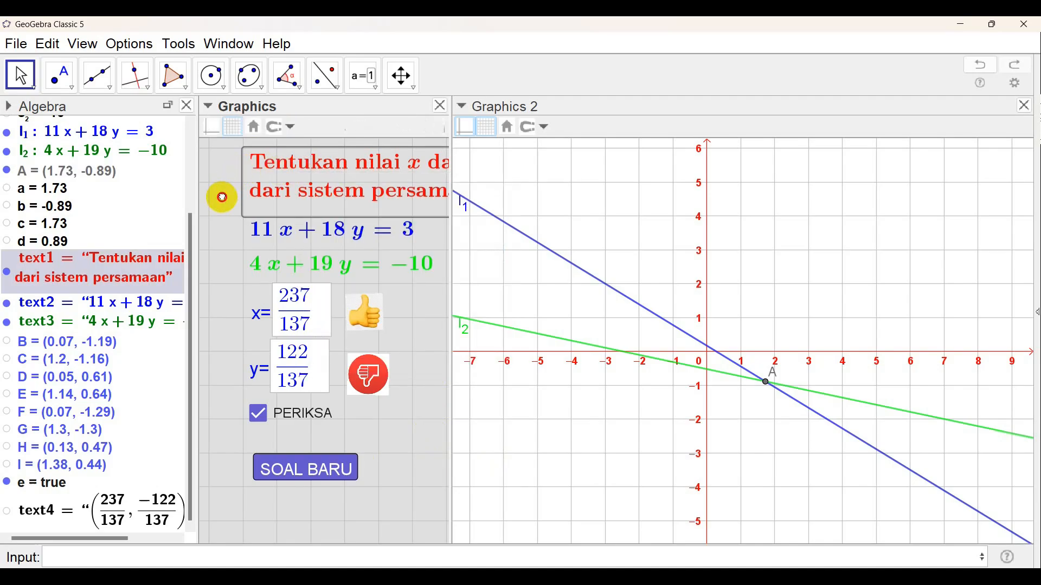
{"action": "right_click", "coordinate": [305, 180]}
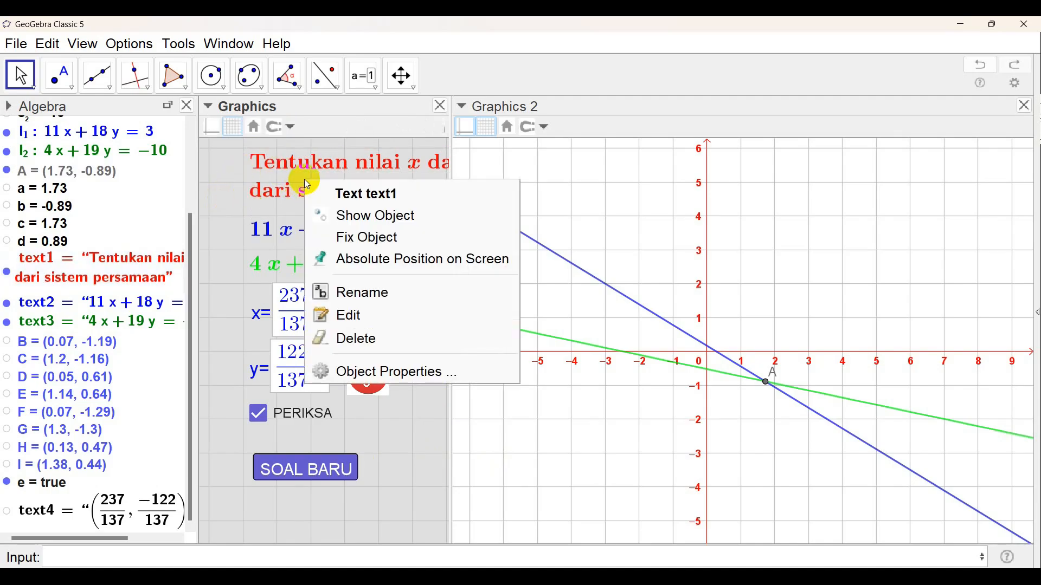
{"action": "left_click", "coordinate": [355, 238]}
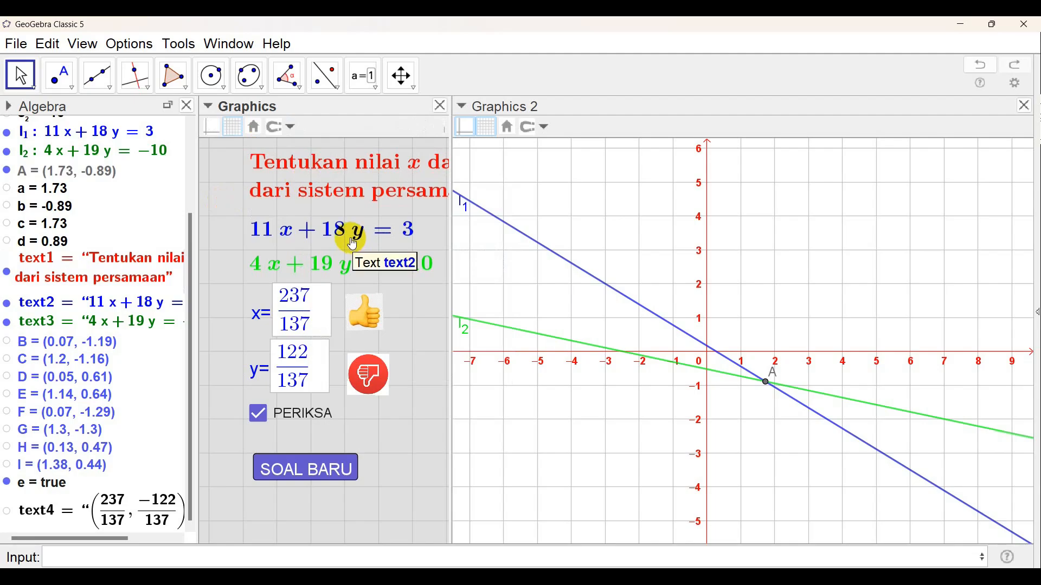
{"action": "right_click", "coordinate": [326, 192]}
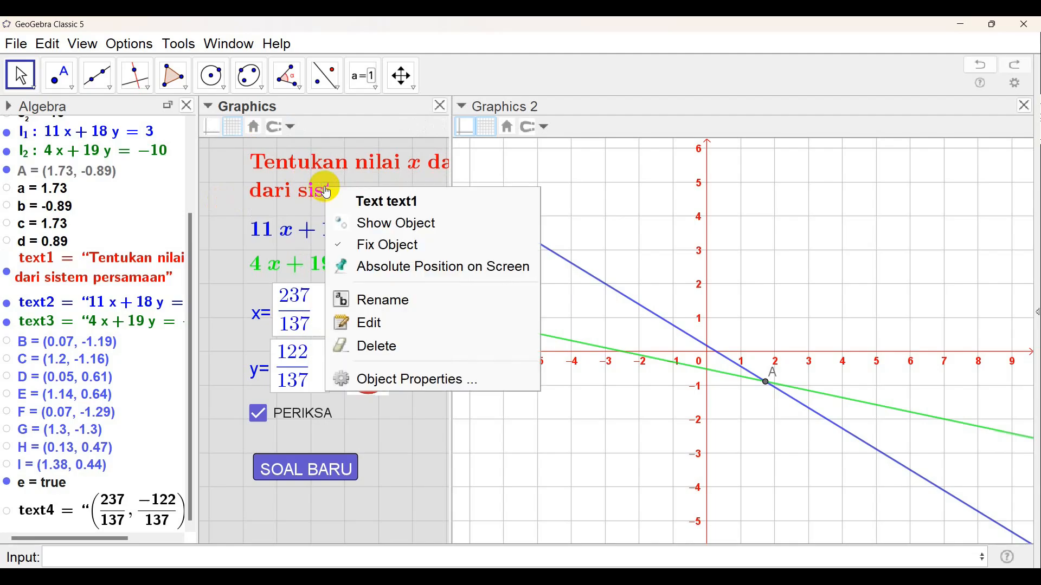
{"action": "left_click", "coordinate": [382, 270]}
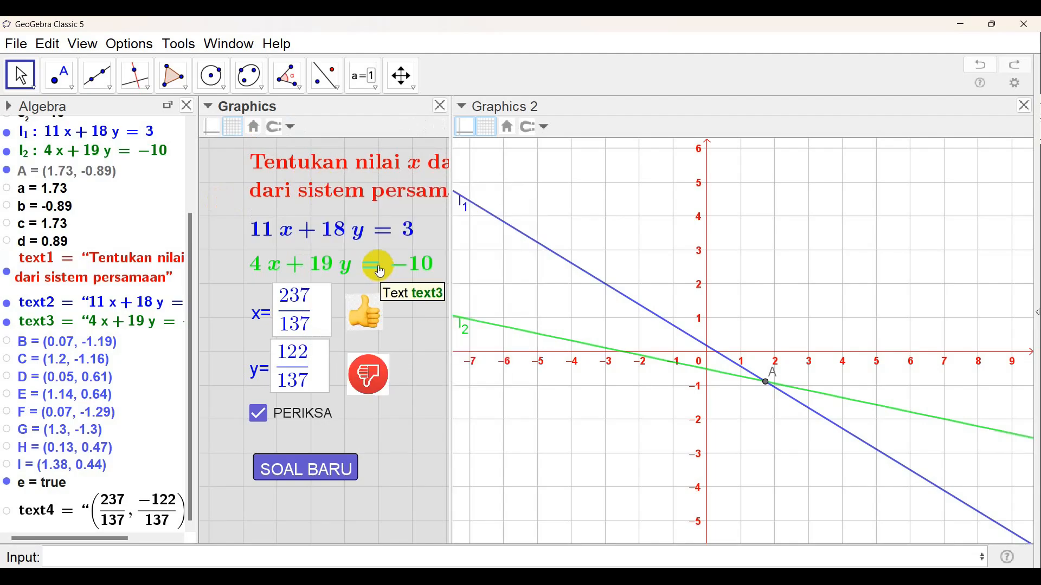
Step: Fix the blue first-equation text in place and apply Absolute Position on Screen to it
{"action": "right_click", "coordinate": [336, 233]}
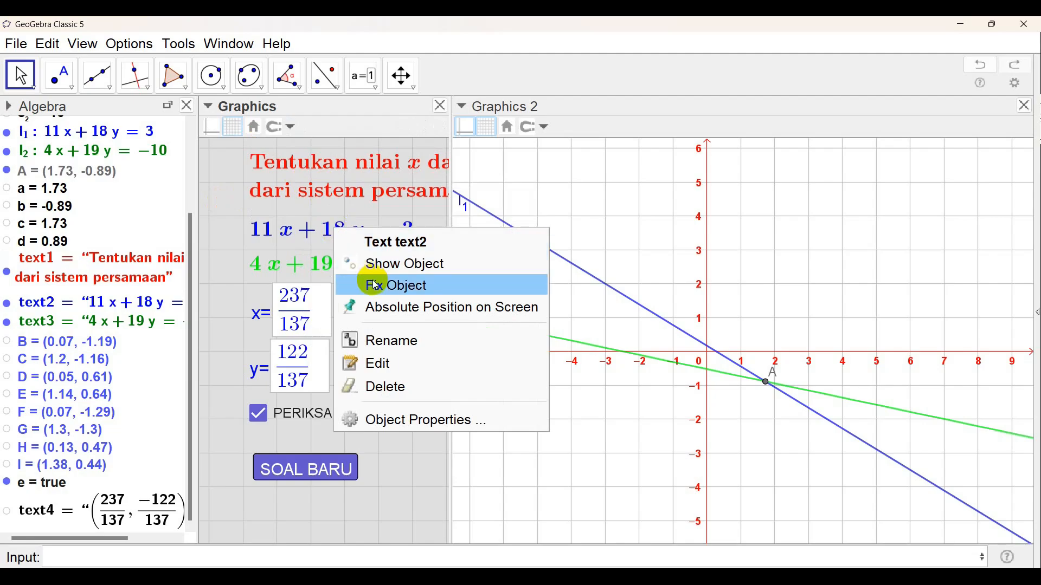
{"action": "left_click", "coordinate": [378, 284]}
{"action": "right_click", "coordinate": [338, 229]}
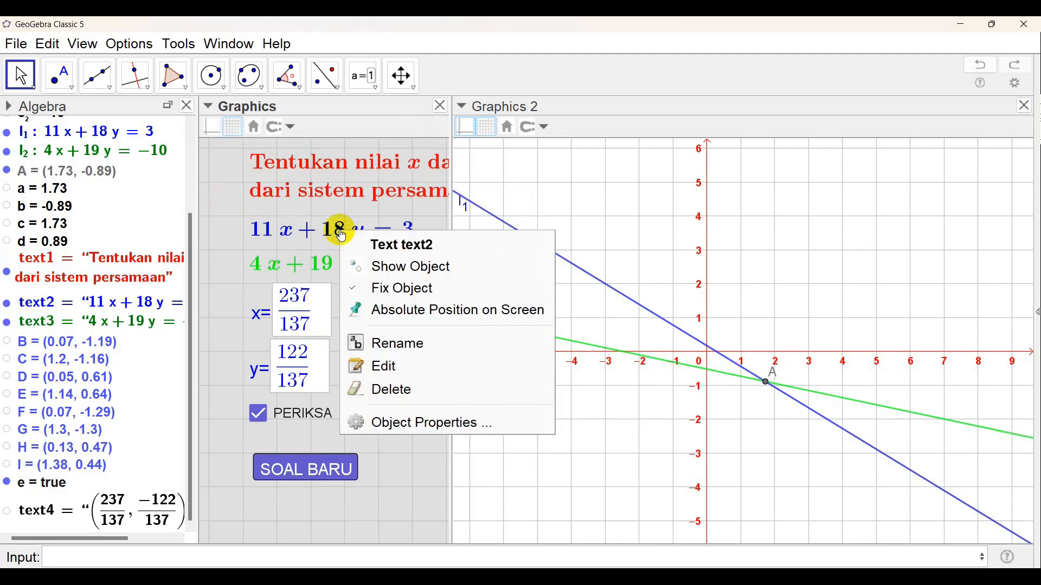
{"action": "left_click", "coordinate": [389, 305]}
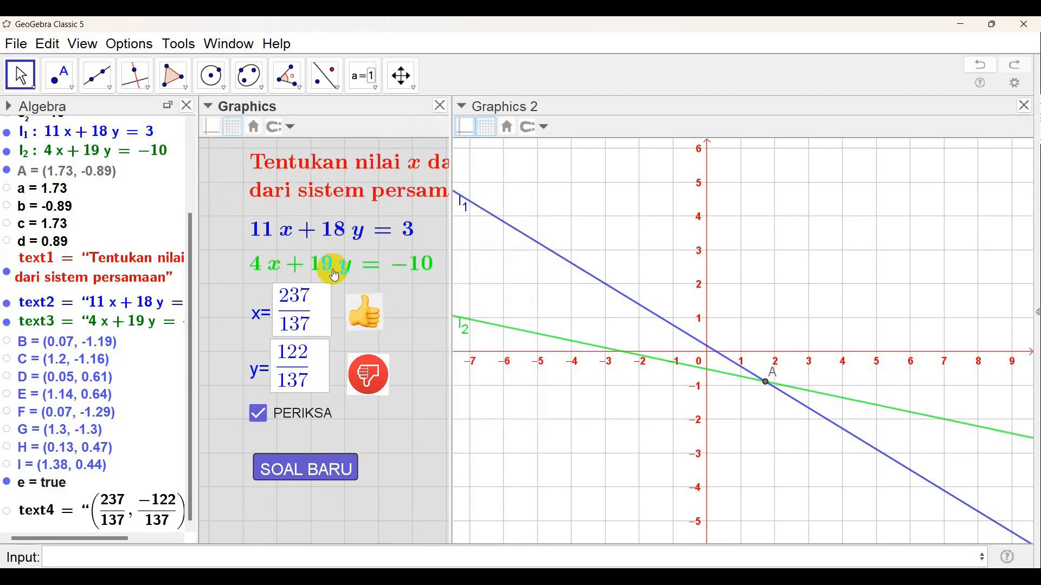
Step: Fix the green second-equation text in place and apply Absolute Position on Screen to it
{"action": "right_click", "coordinate": [323, 265]}
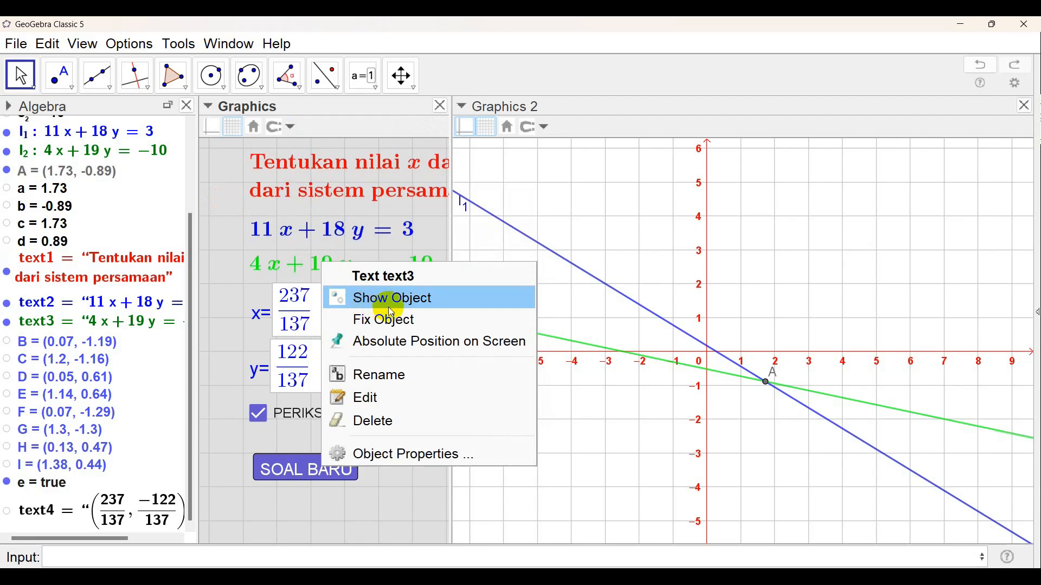
{"action": "left_click", "coordinate": [373, 319]}
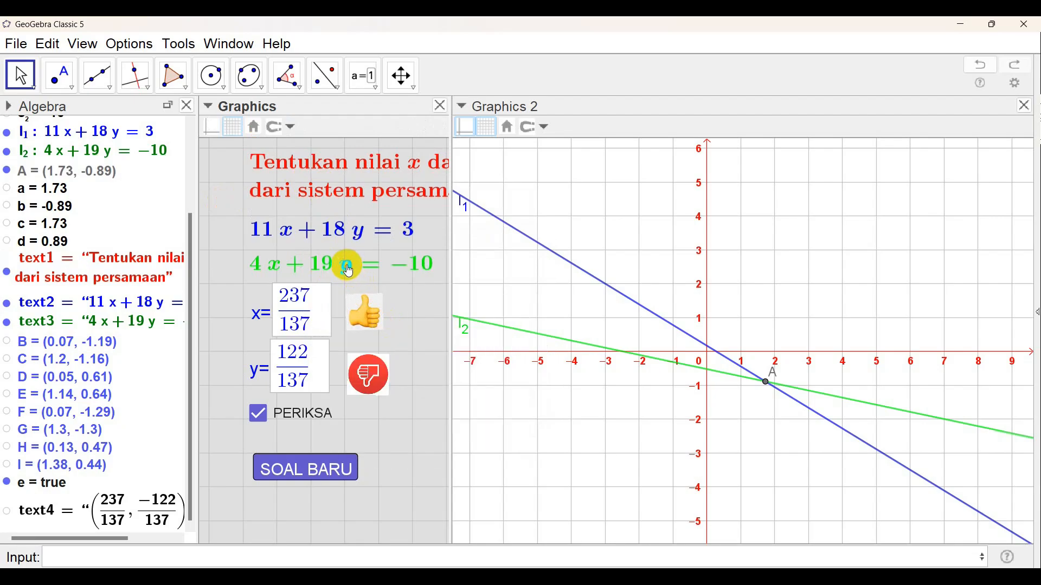
{"action": "right_click", "coordinate": [348, 265]}
{"action": "left_click", "coordinate": [399, 347]}
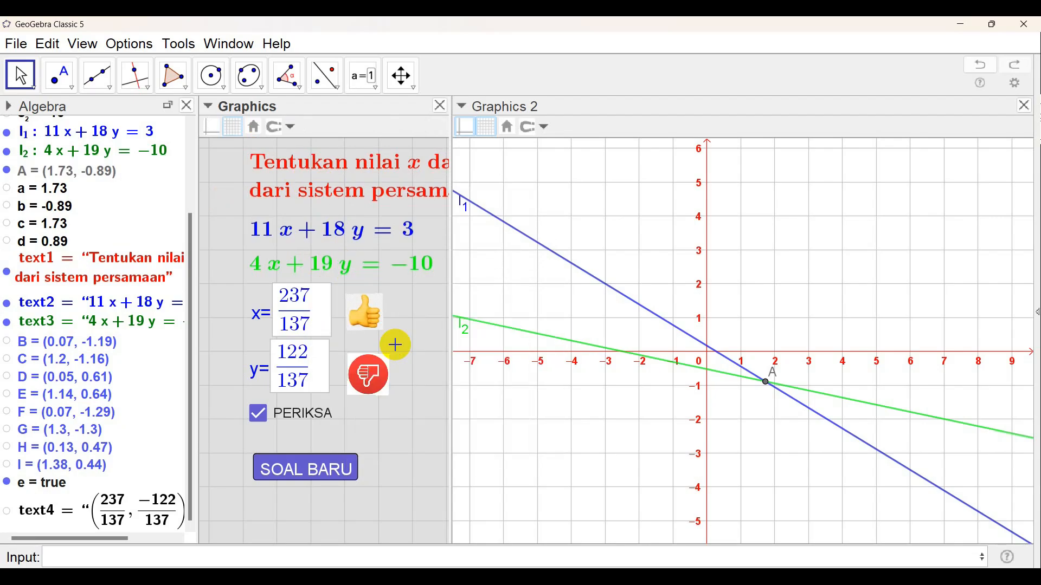
Step: Try to pin the thumbs-up image beside the x box in place, and undo the change
{"action": "right_click", "coordinate": [361, 320]}
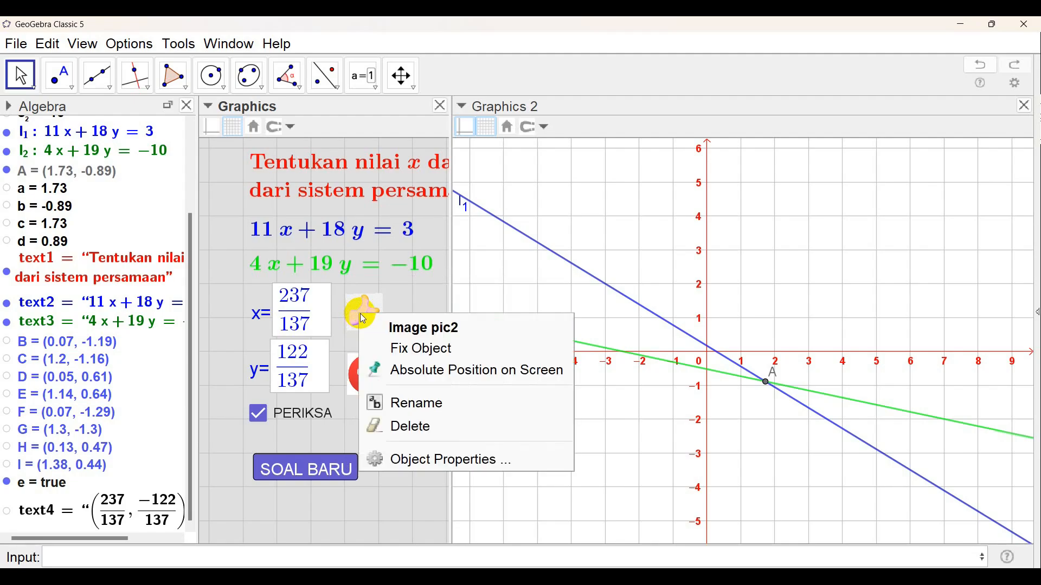
{"action": "left_click", "coordinate": [395, 348]}
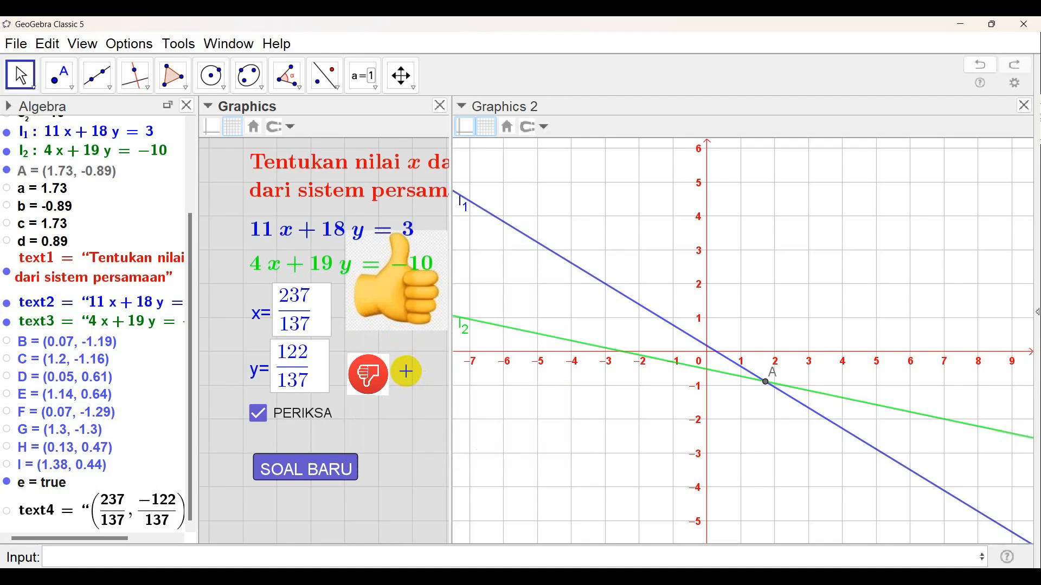
{"action": "key", "text": "ctrl+z"}
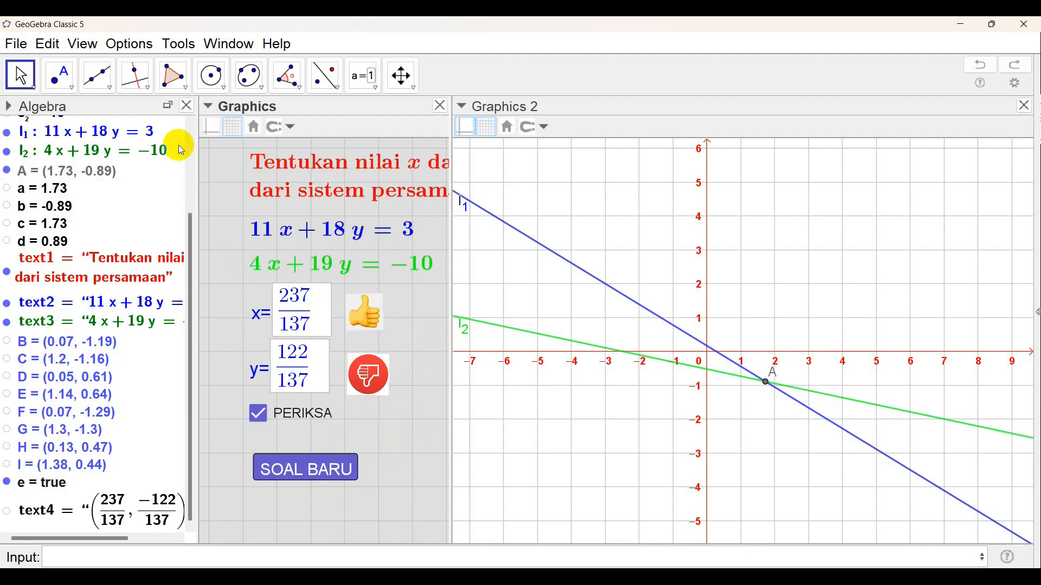
Step: Close the Algebra view and narrow the Graphics view to give Graphics 2 more width
{"action": "left_click", "coordinate": [187, 107]}
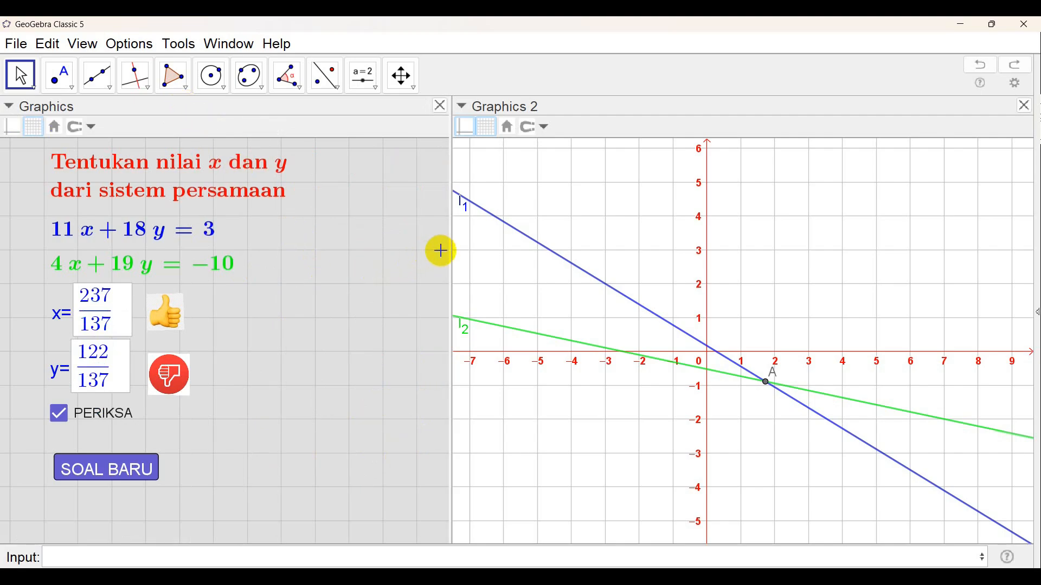
{"action": "left_click_drag", "start_coordinate": [448, 249], "coordinate": [348, 224]}
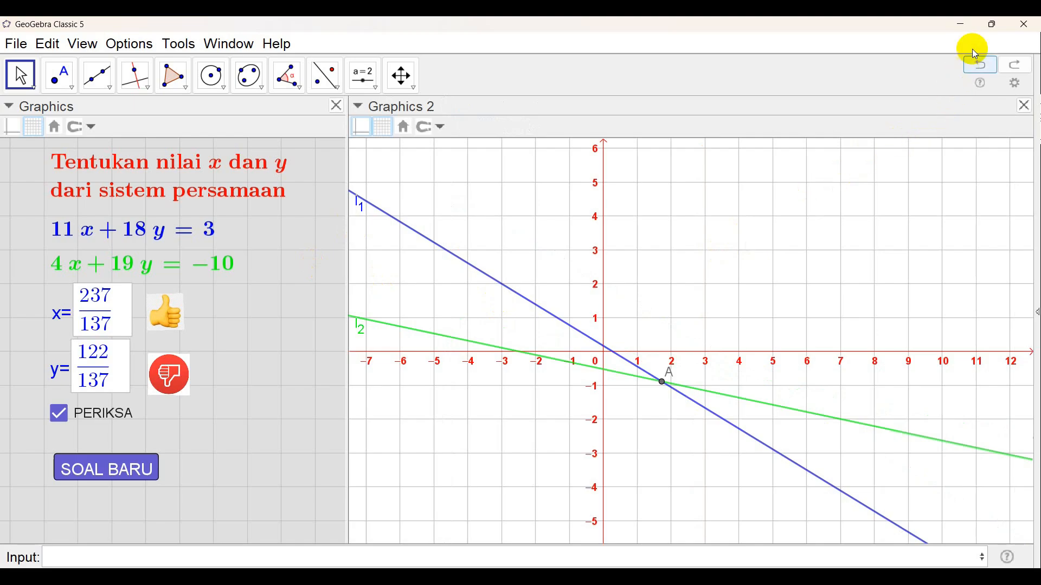
Step: Resize the application window to about 961×822, fitting the whole quiz in Graphics and the lines' intersection in Graphics 2
{"action": "mouse_move", "coordinate": [992, 27]}
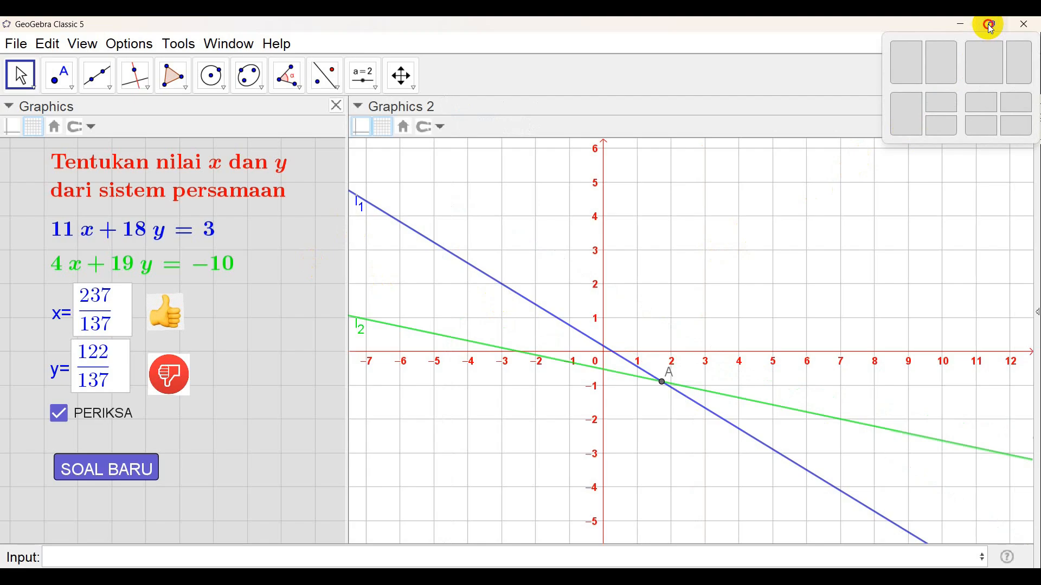
{"action": "left_click", "coordinate": [991, 25]}
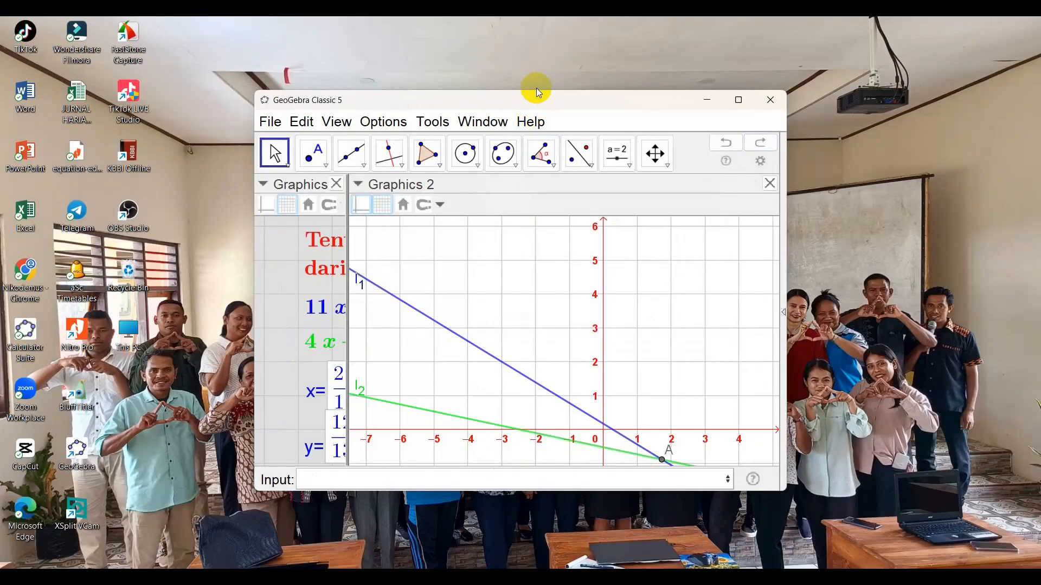
{"action": "left_click_drag", "start_coordinate": [539, 93], "coordinate": [531, 19]}
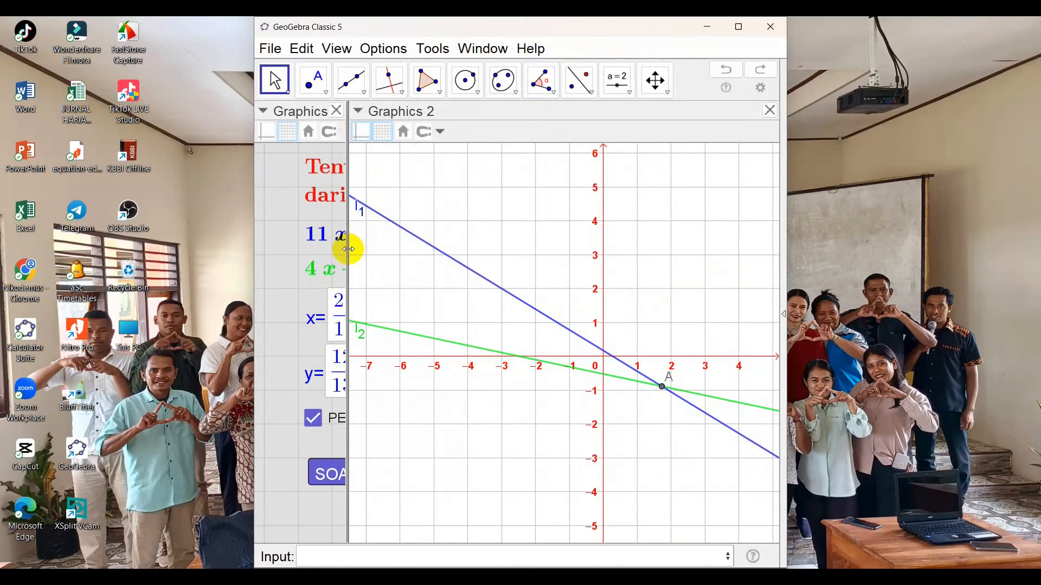
{"action": "left_click_drag", "start_coordinate": [348, 249], "coordinate": [559, 256]}
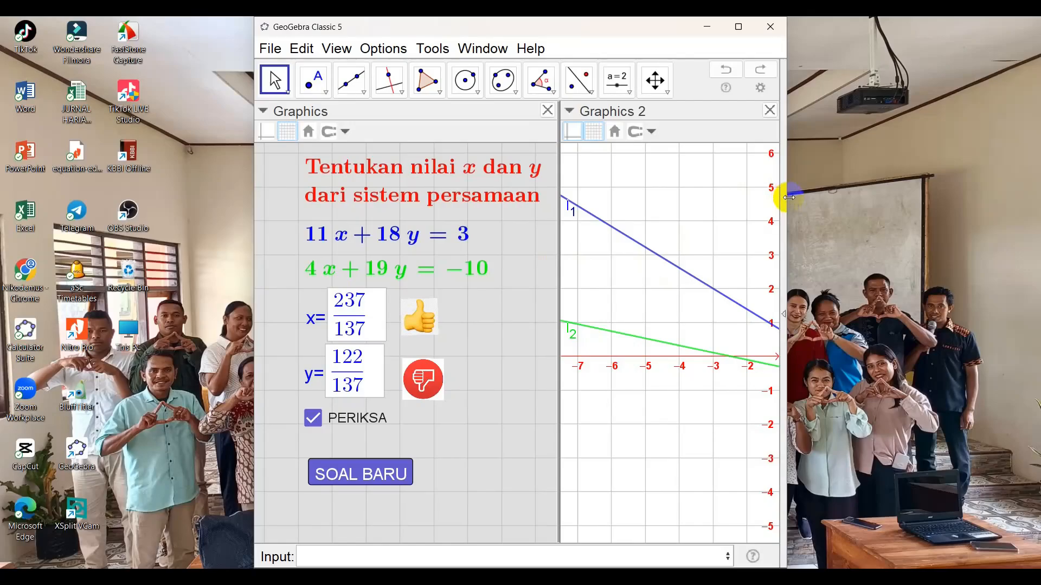
{"action": "left_click_drag", "start_coordinate": [789, 198], "coordinate": [898, 201]}
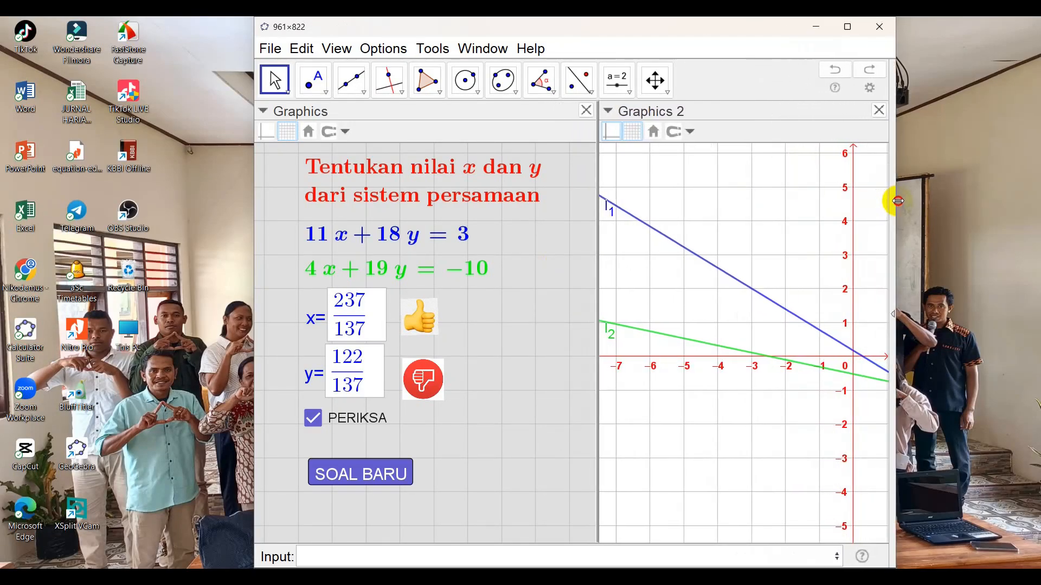
{"action": "left_click_drag", "start_coordinate": [766, 234], "coordinate": [683, 224]}
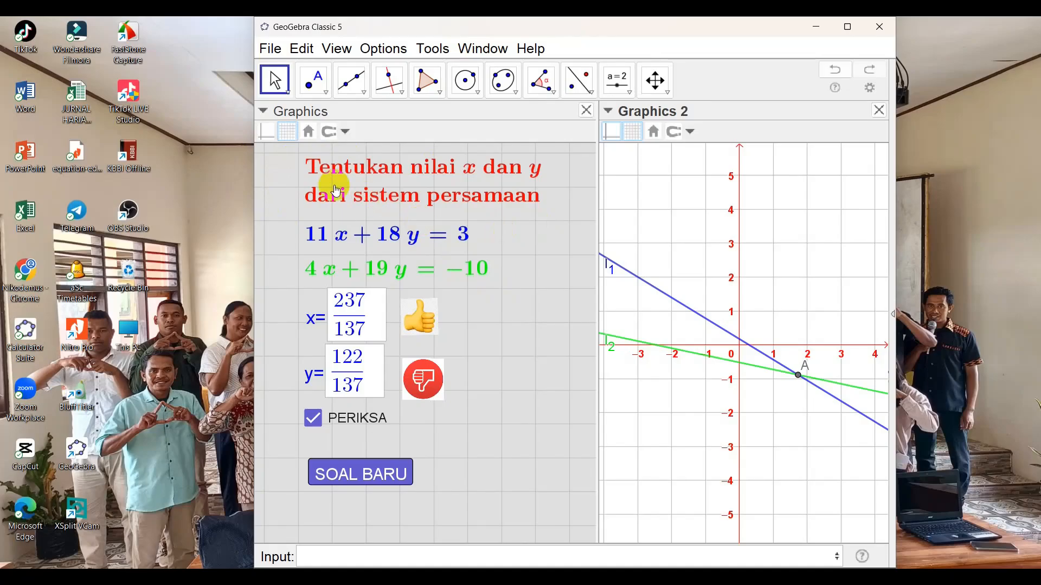
Step: Hide the grid in the Graphics view and collapse the style bars of both graphics views
{"action": "left_click", "coordinate": [287, 134]}
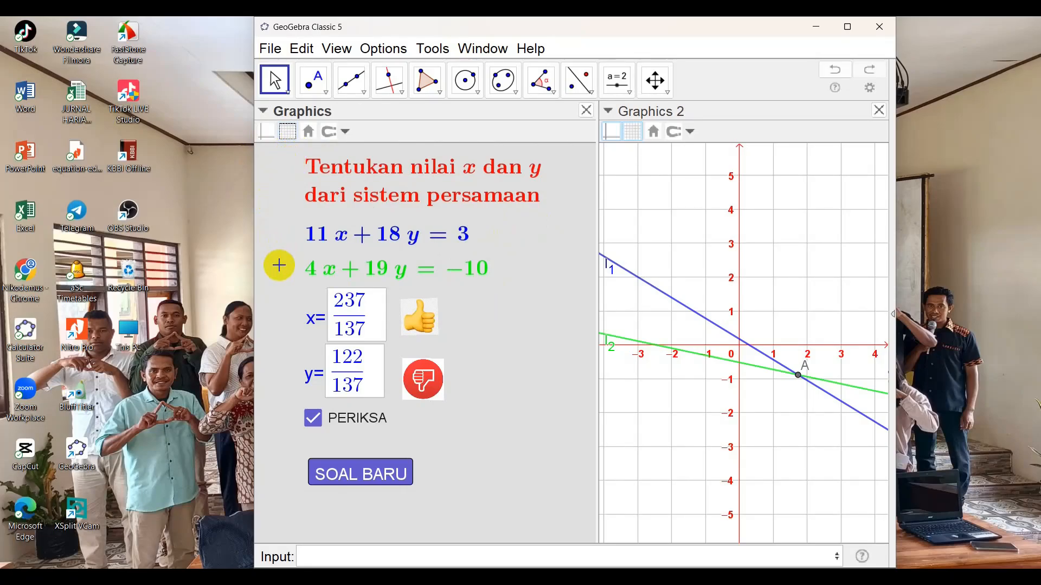
{"action": "left_click", "coordinate": [265, 112]}
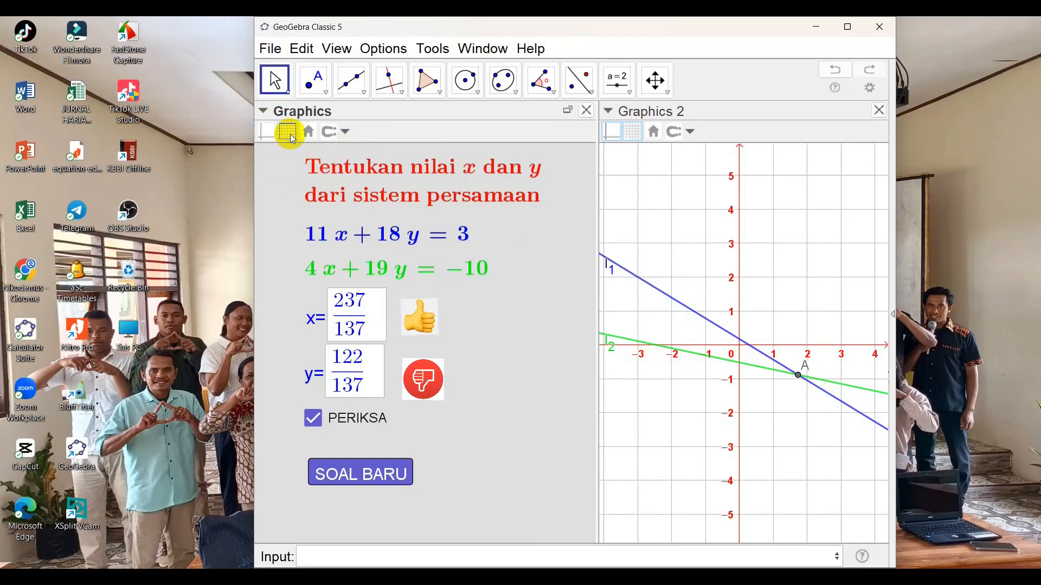
{"action": "left_click", "coordinate": [263, 110]}
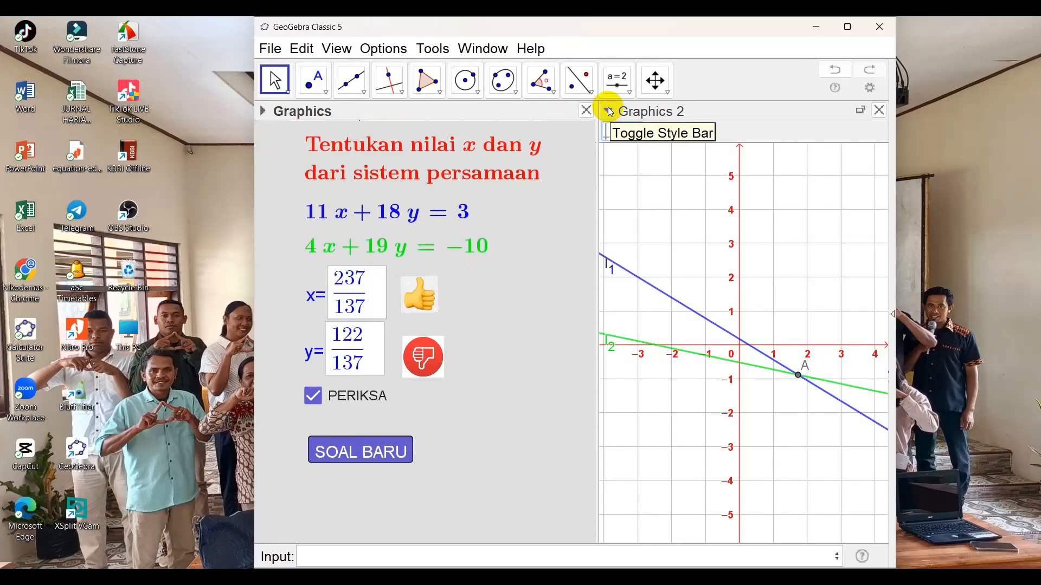
{"action": "left_click", "coordinate": [608, 111]}
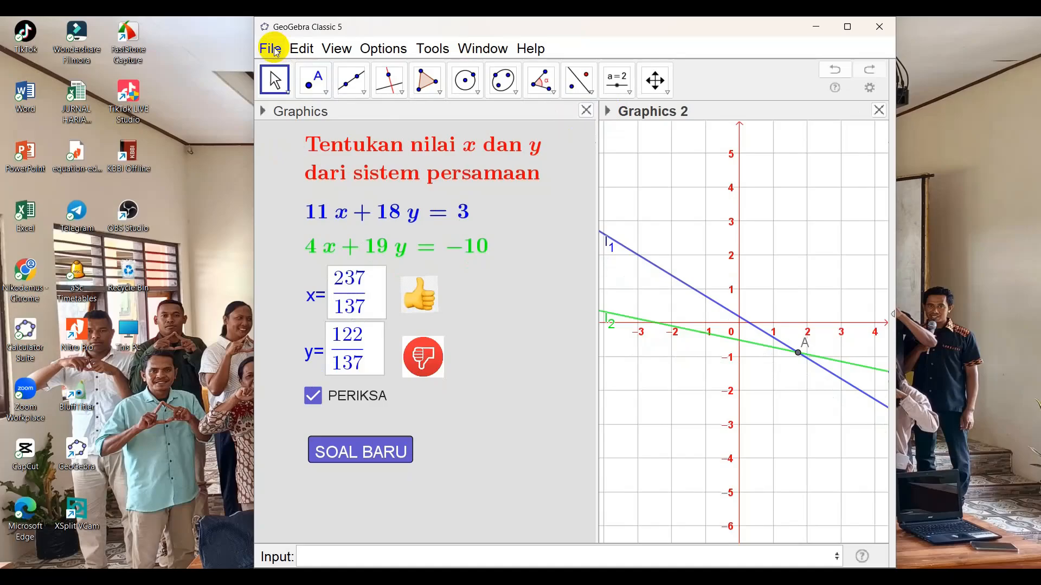
Step: Save the quiz as applet SPLDV2.ggb in the KURIKULUM folder, without overwriting the existing applet SPLDV.ggb
{"action": "left_click", "coordinate": [273, 50]}
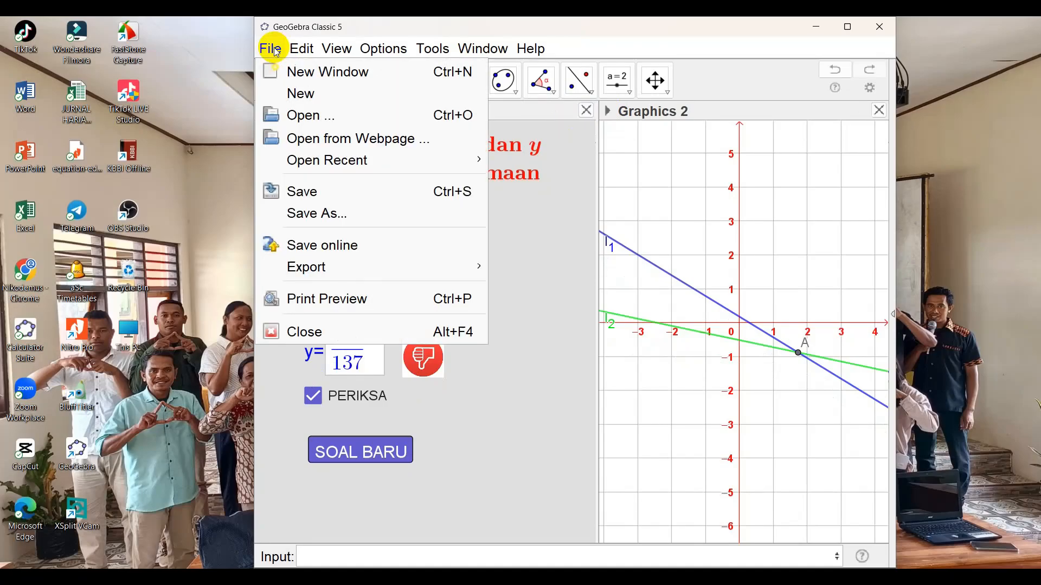
{"action": "left_click", "coordinate": [313, 193]}
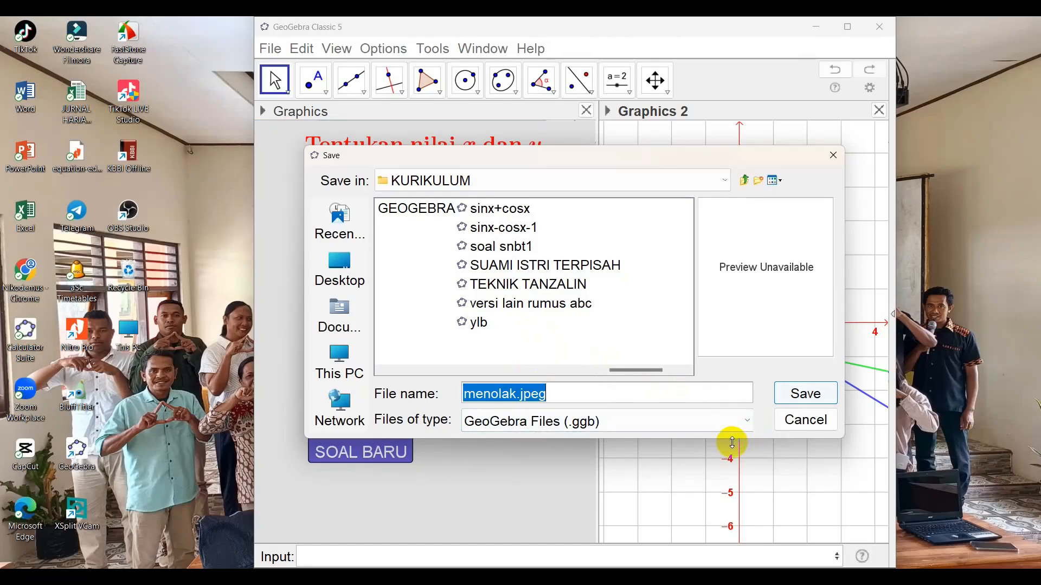
{"action": "type", "text": "a"}
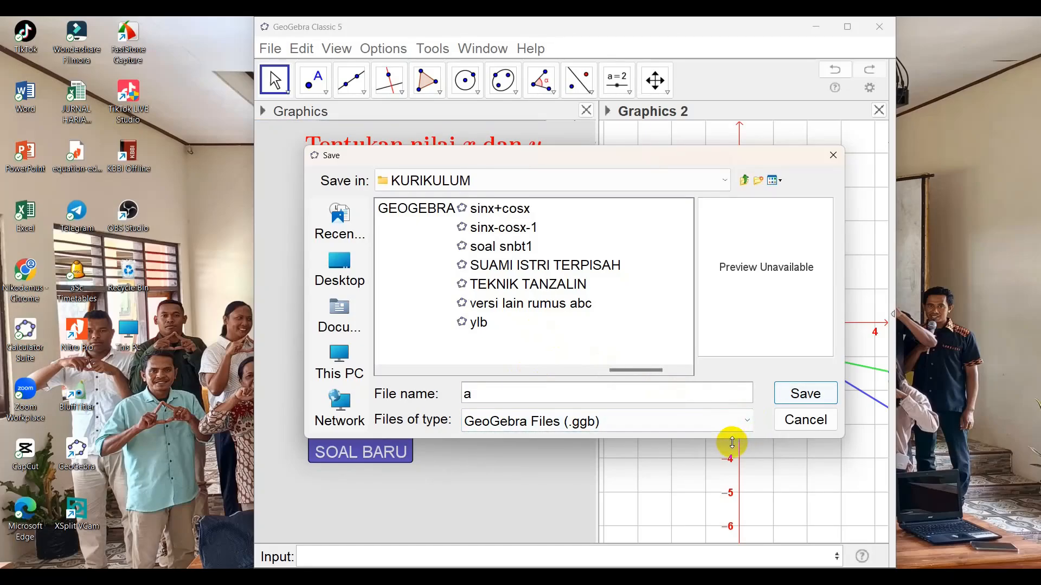
{"action": "type", "text": "pplet SPLDV"}
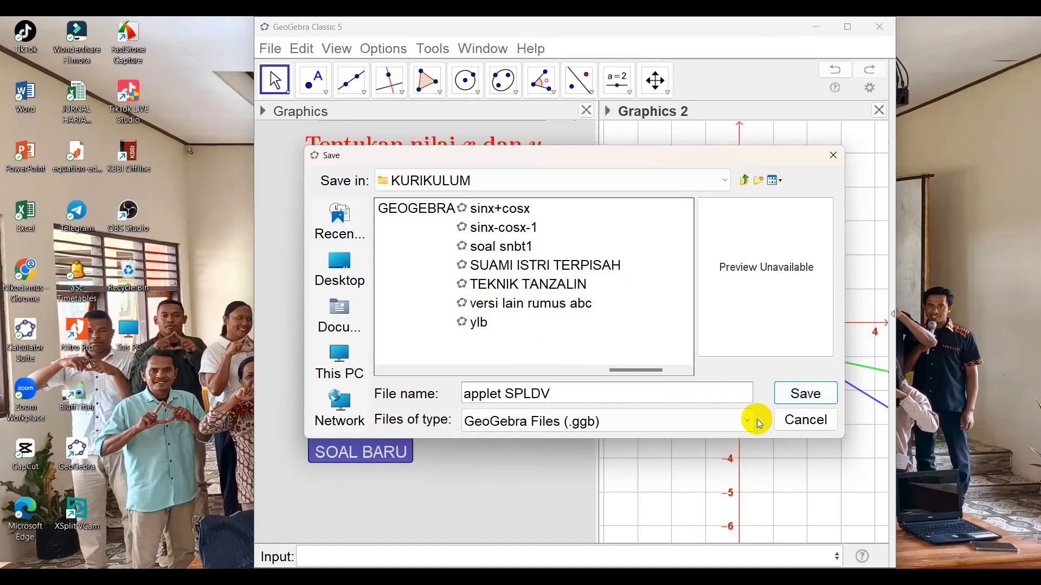
{"action": "left_click", "coordinate": [795, 402]}
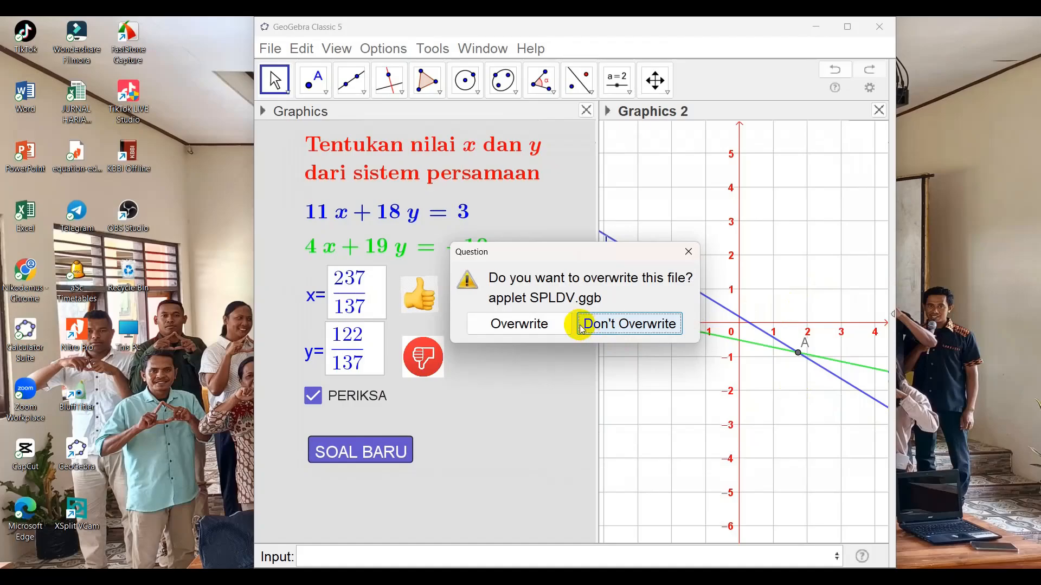
{"action": "left_click", "coordinate": [611, 326]}
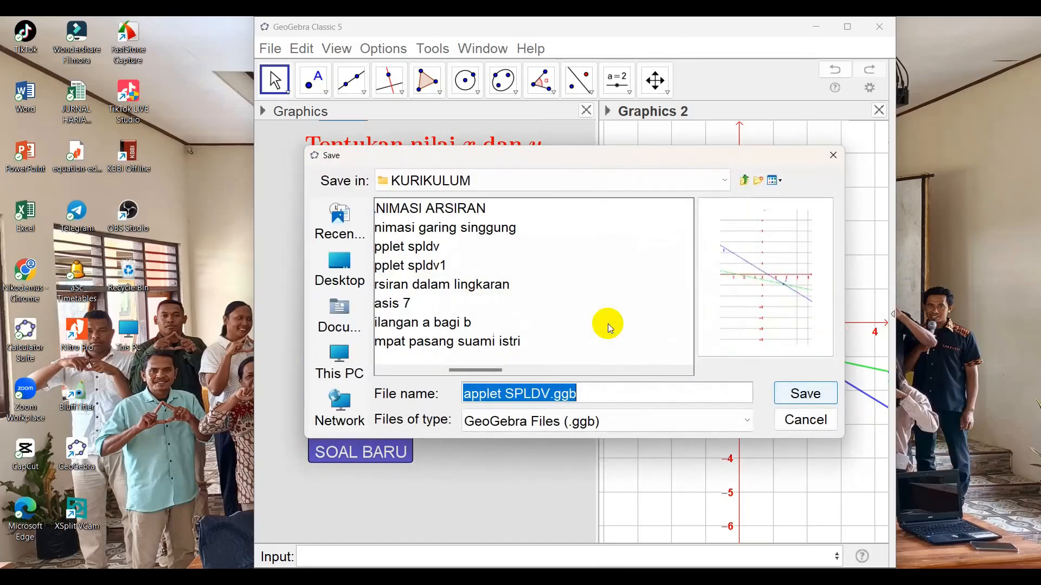
{"action": "left_click", "coordinate": [554, 392]}
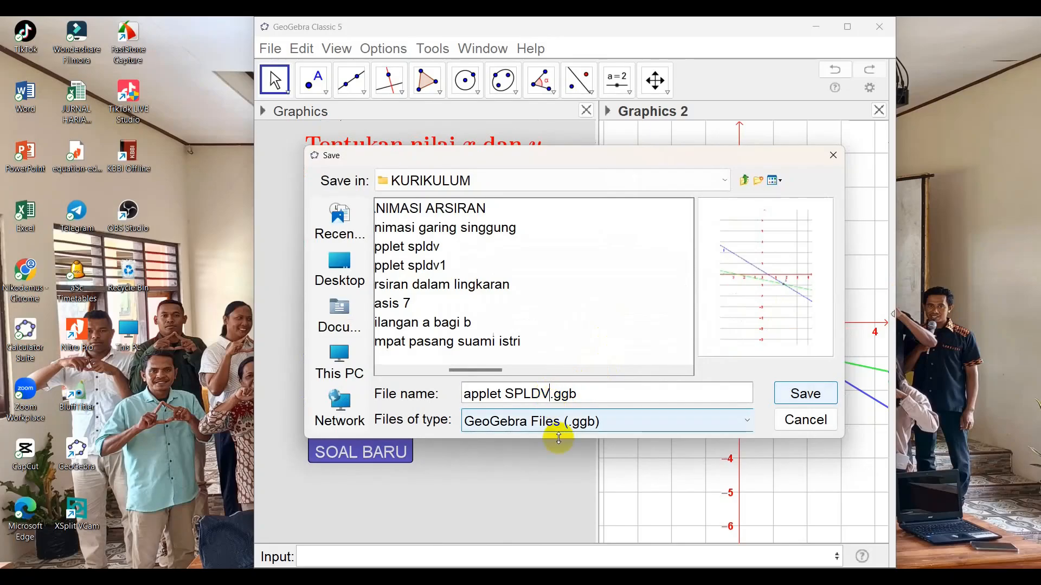
{"action": "type", "text": "2"}
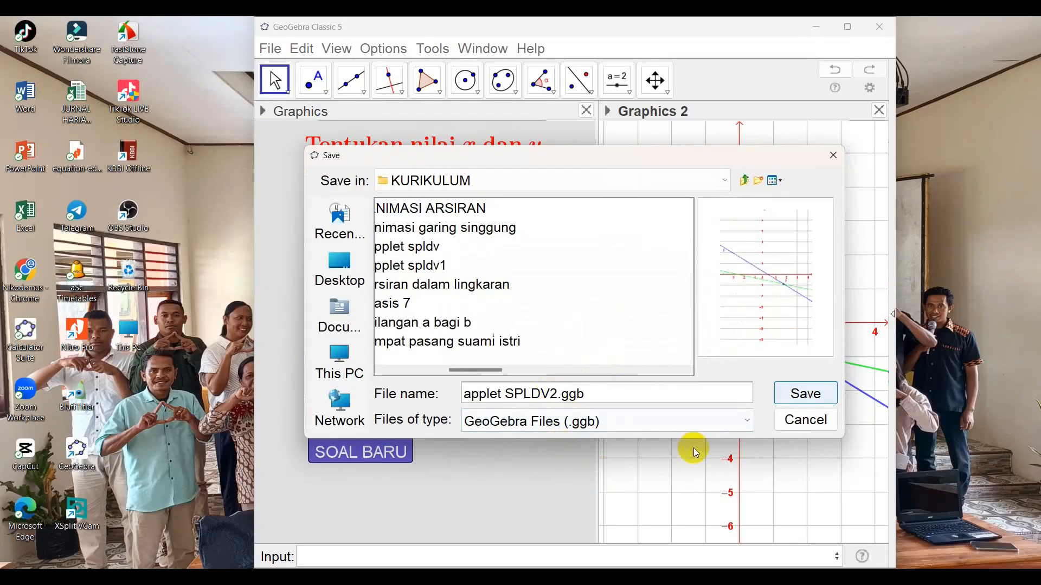
{"action": "left_click", "coordinate": [797, 394]}
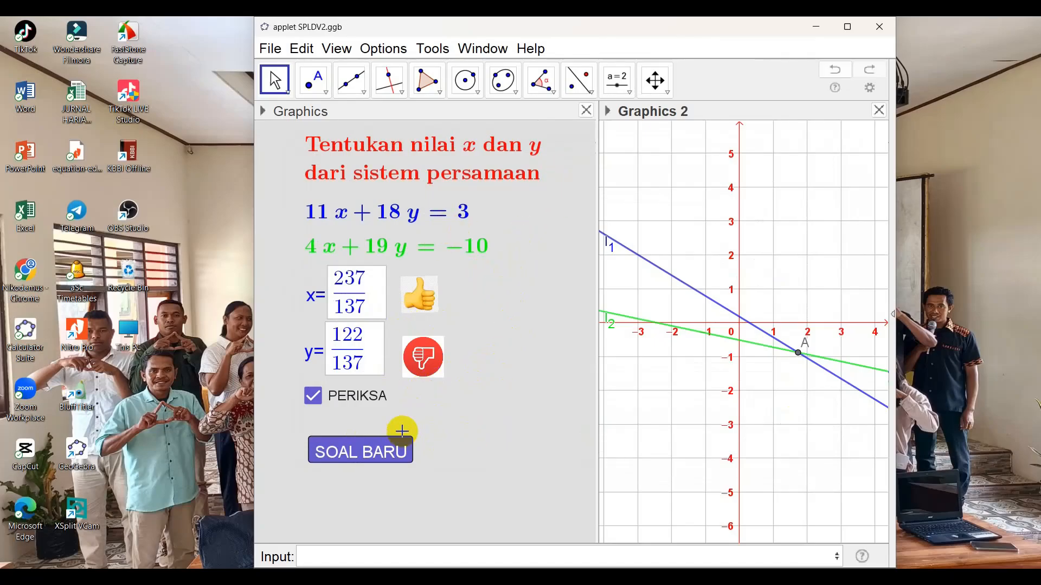
Step: Generate a new question with SOAL BARU to clear the answers, and save the file again
{"action": "left_click", "coordinate": [363, 452]}
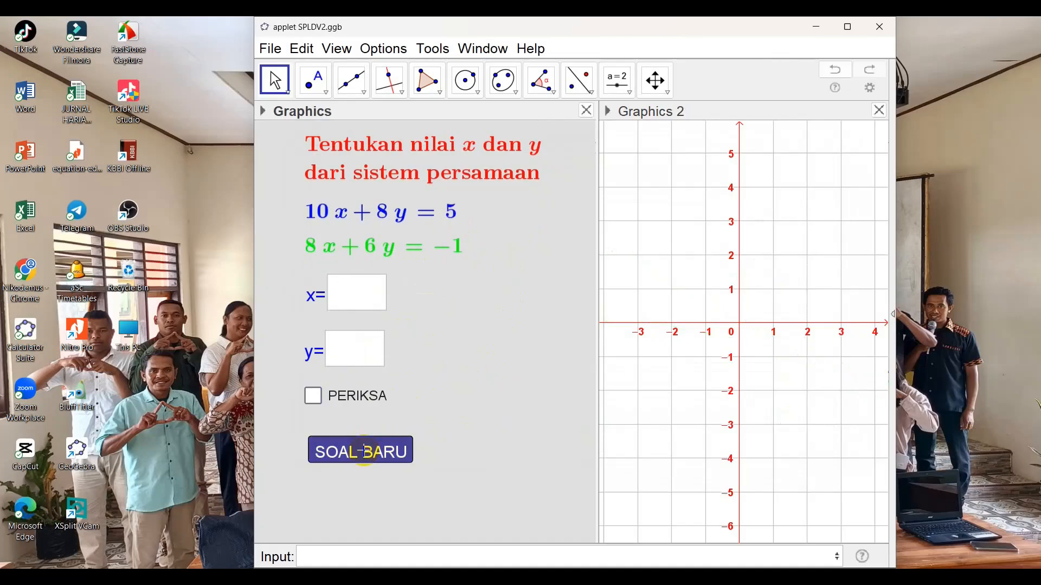
{"action": "left_click", "coordinate": [270, 49]}
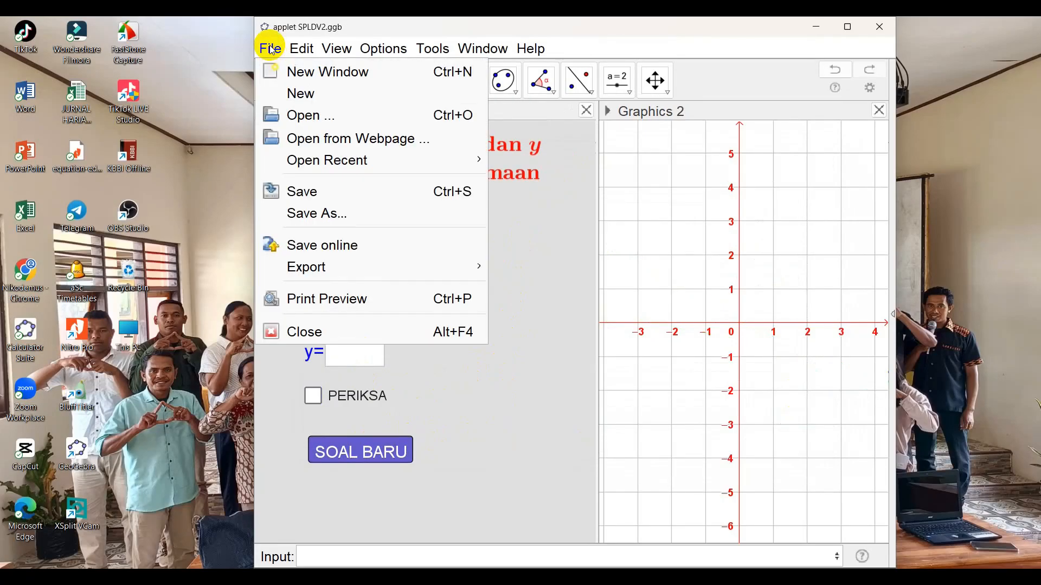
{"action": "left_click", "coordinate": [322, 195]}
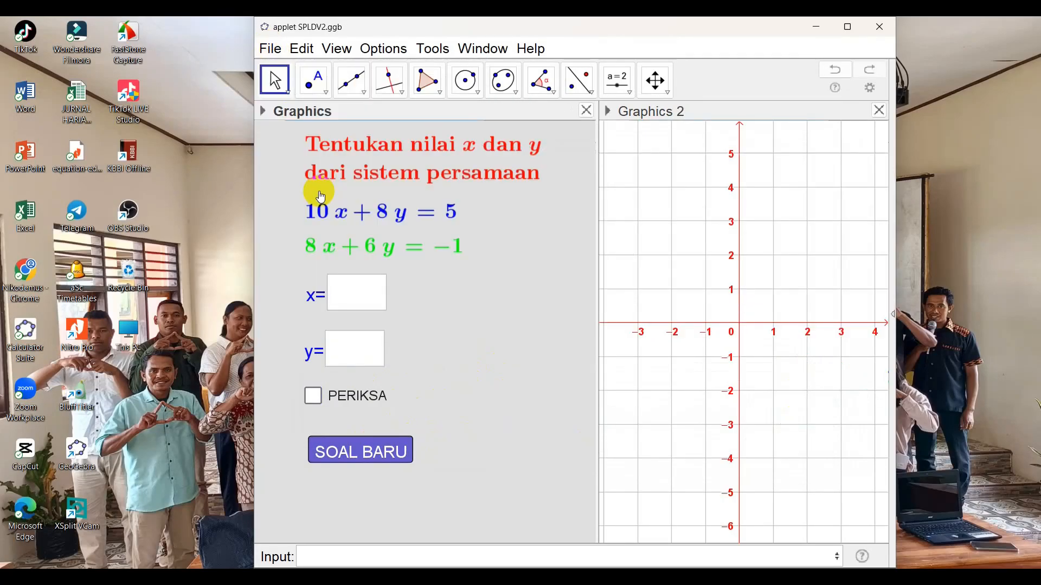
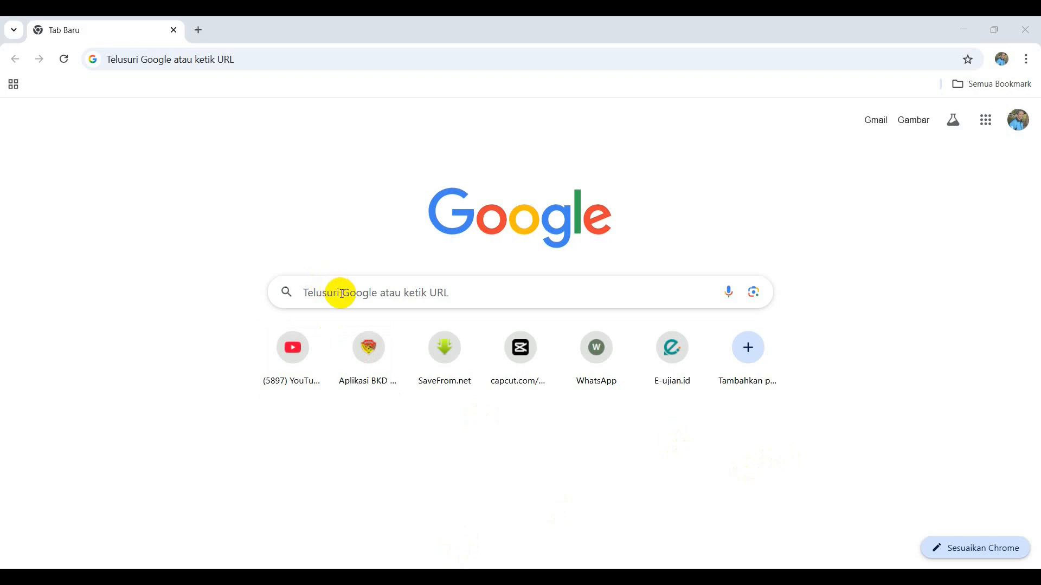
Step: Switch to Chrome, search Google for geogebra, and open the account's profile page on the GeoGebra website
{"action": "left_click", "coordinate": [342, 294]}
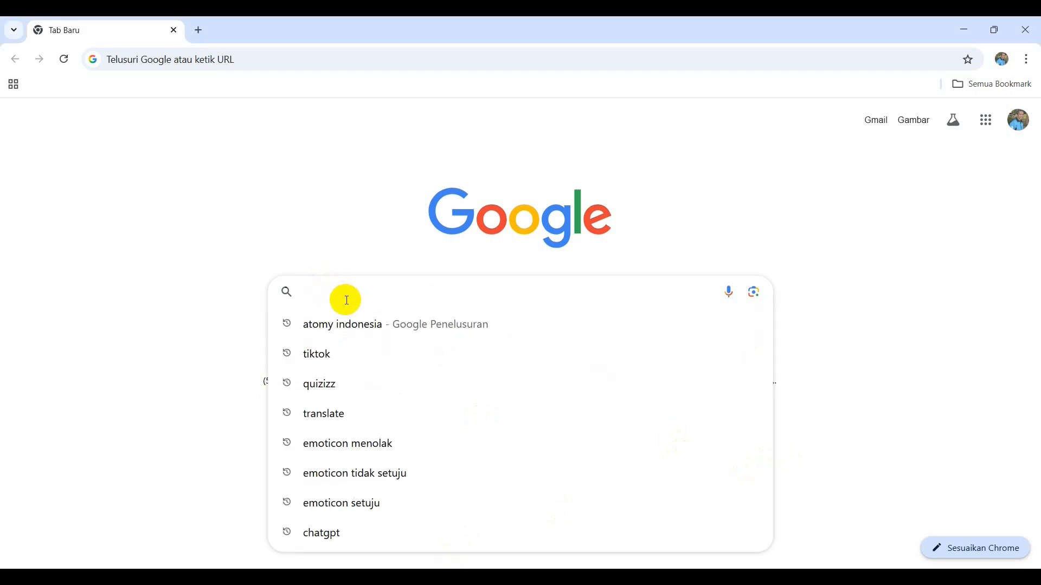
{"action": "type", "text": "geogebra"}
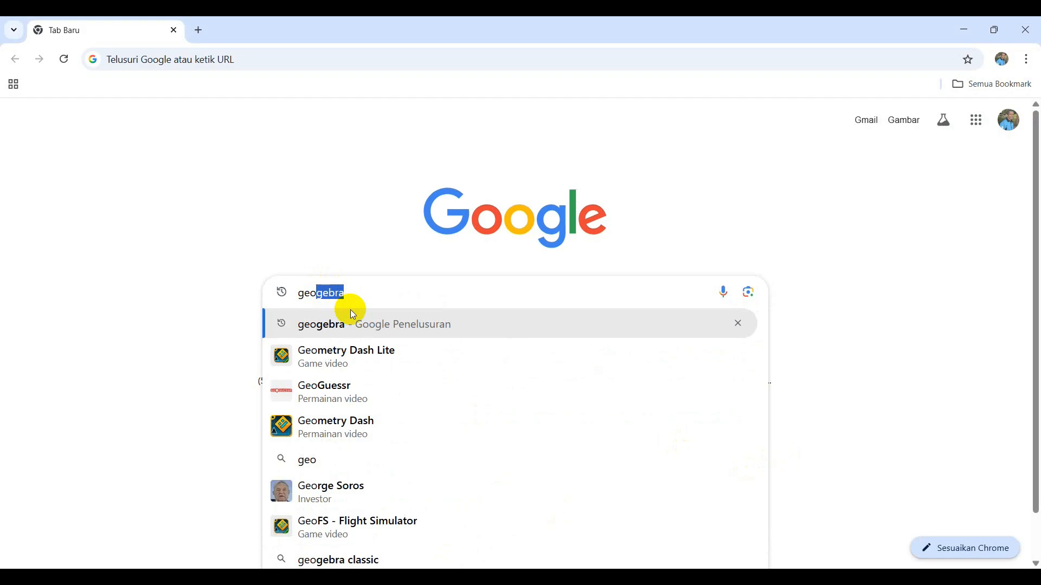
{"action": "left_click", "coordinate": [351, 312]}
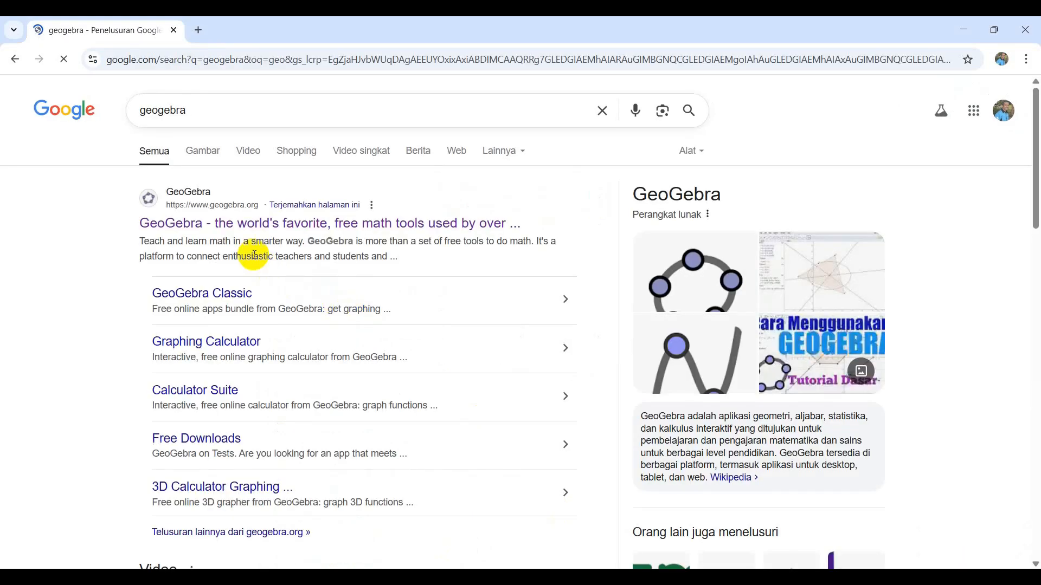
{"action": "left_click", "coordinate": [237, 224]}
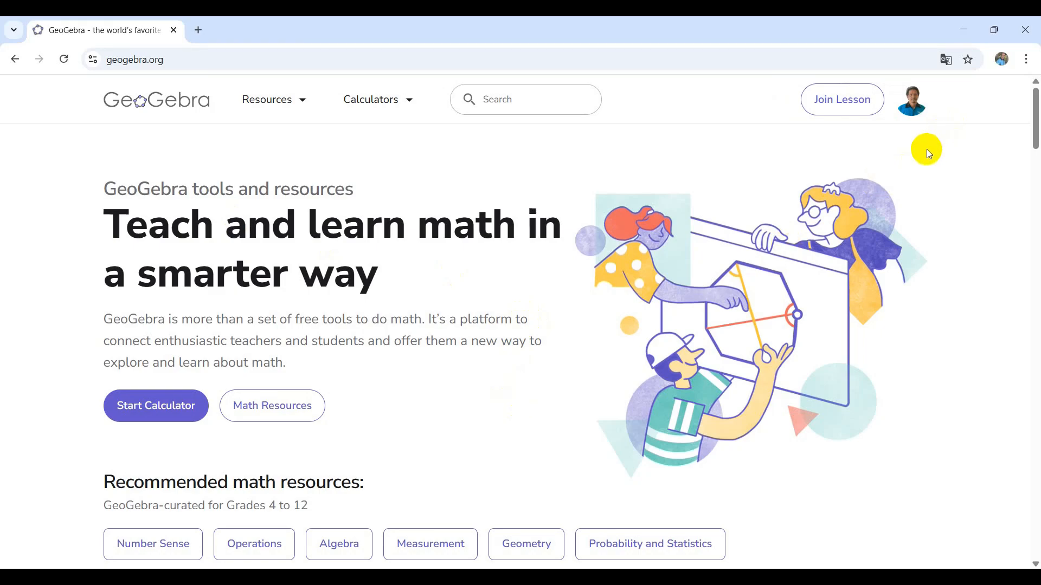
{"action": "left_click", "coordinate": [915, 112]}
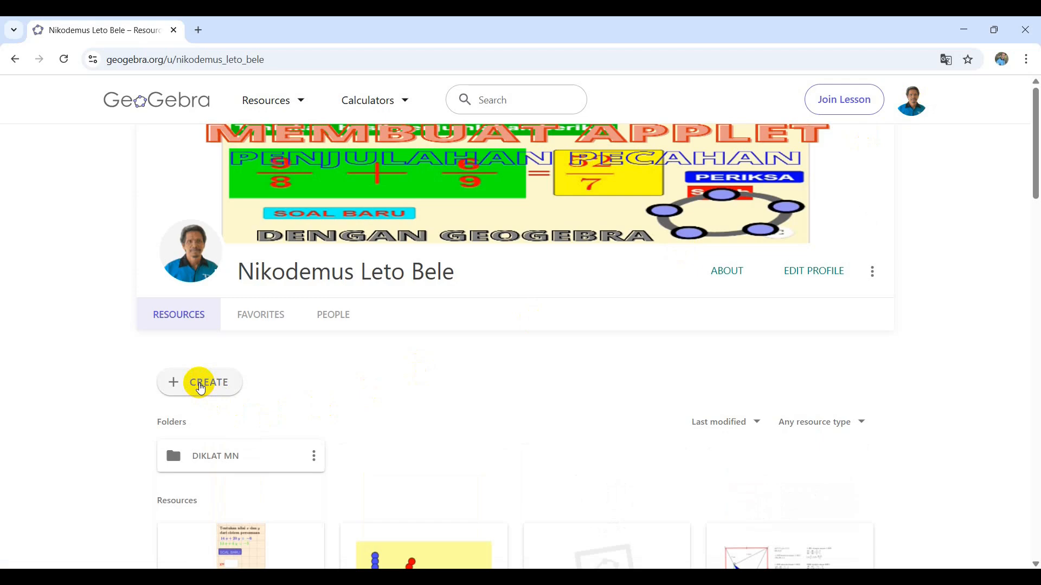
Step: Upload the file applet SPLDV2 from the KURIKULUM folder as a new GeoGebra resource
{"action": "left_click", "coordinate": [202, 388]}
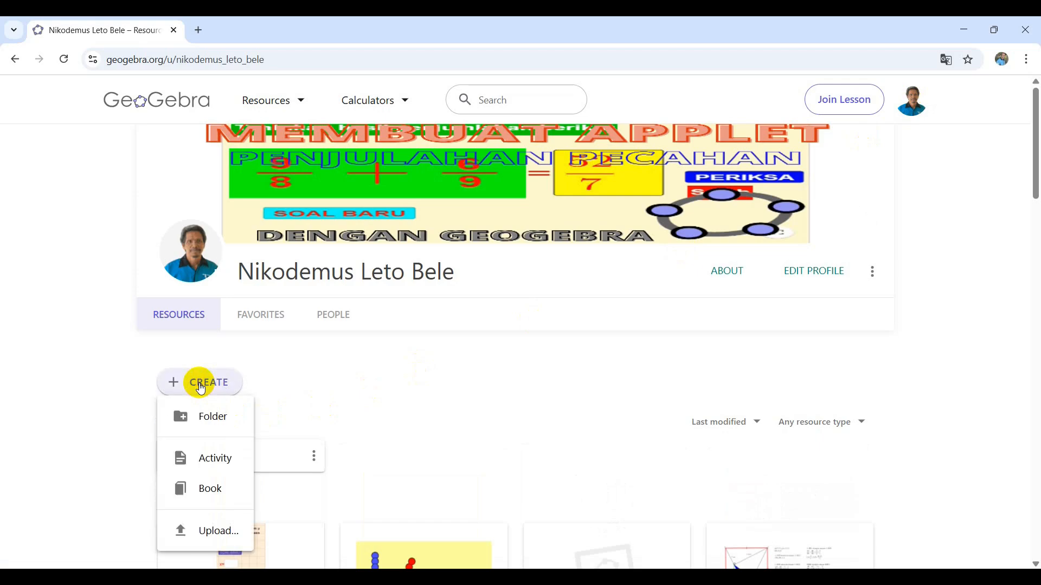
{"action": "left_click", "coordinate": [209, 532]}
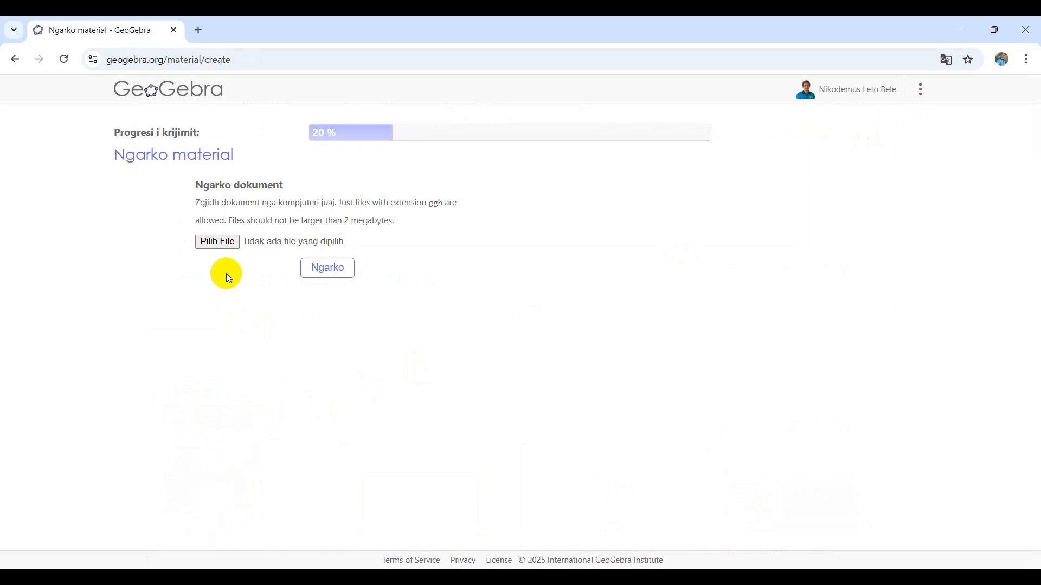
{"action": "left_click", "coordinate": [215, 242]}
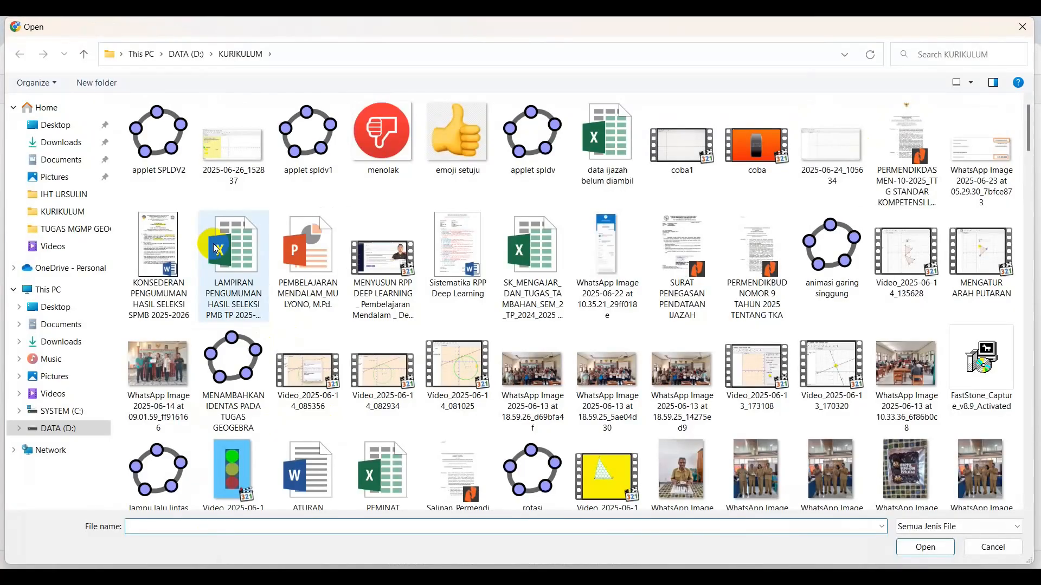
{"action": "left_click", "coordinate": [172, 158]}
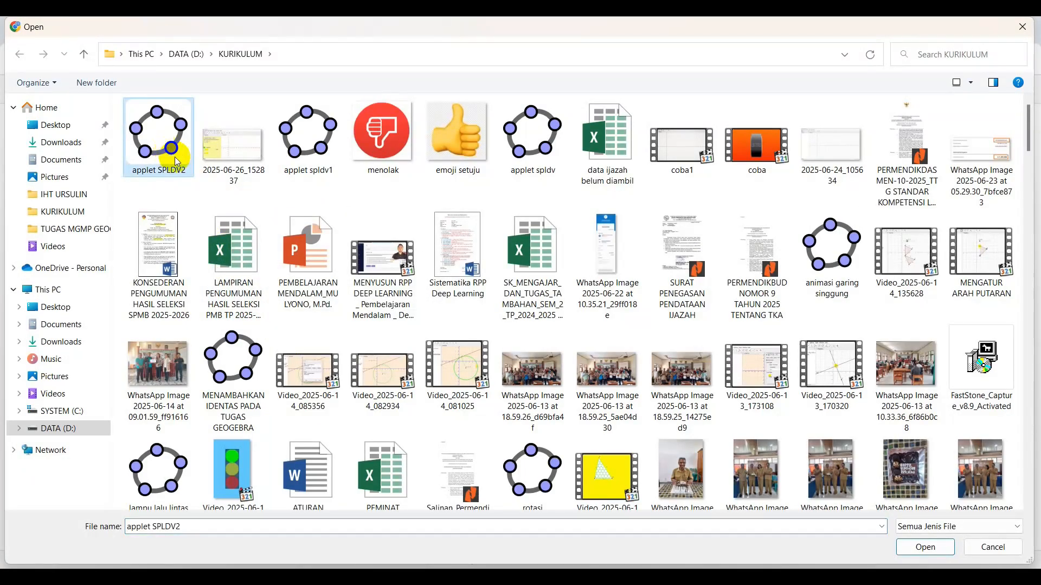
{"action": "left_click", "coordinate": [924, 546]}
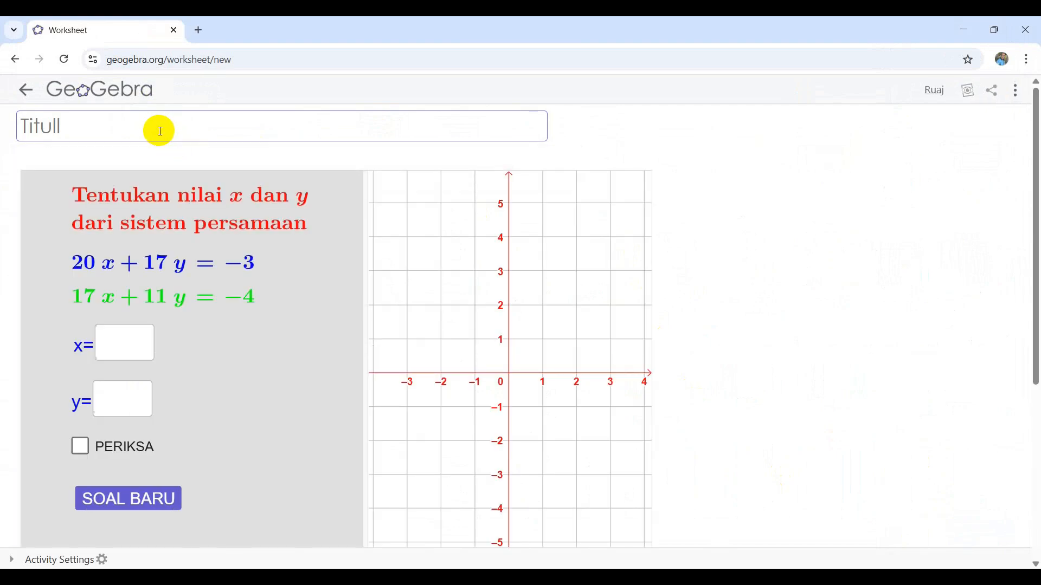
Step: Title the worksheet SISTEM PERSAMAAN LINEAR DUA VARIABEL, then save and close it
{"action": "left_click", "coordinate": [164, 137]}
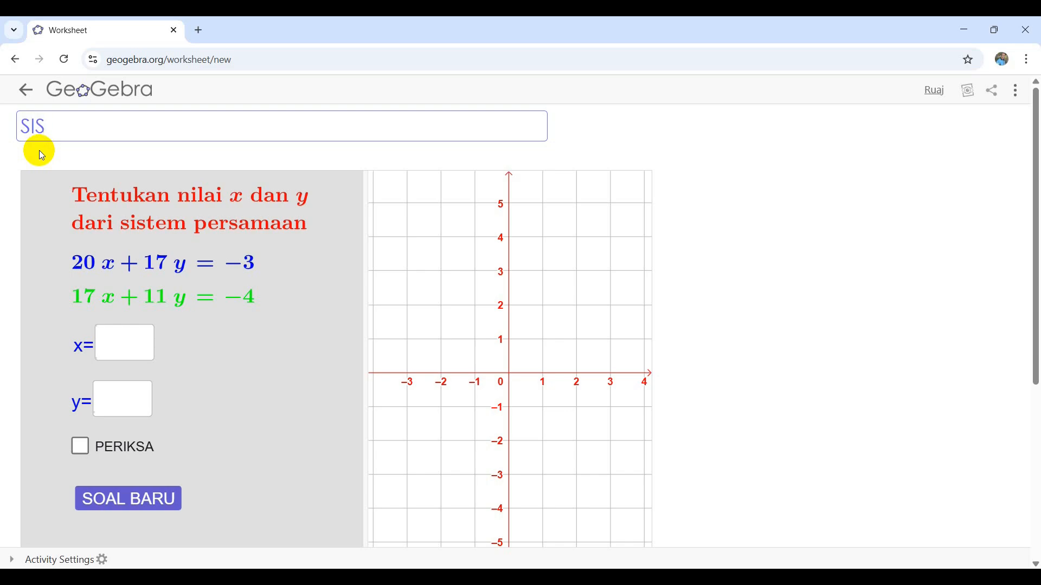
{"action": "type", "text": "M PERSAMAAN "}
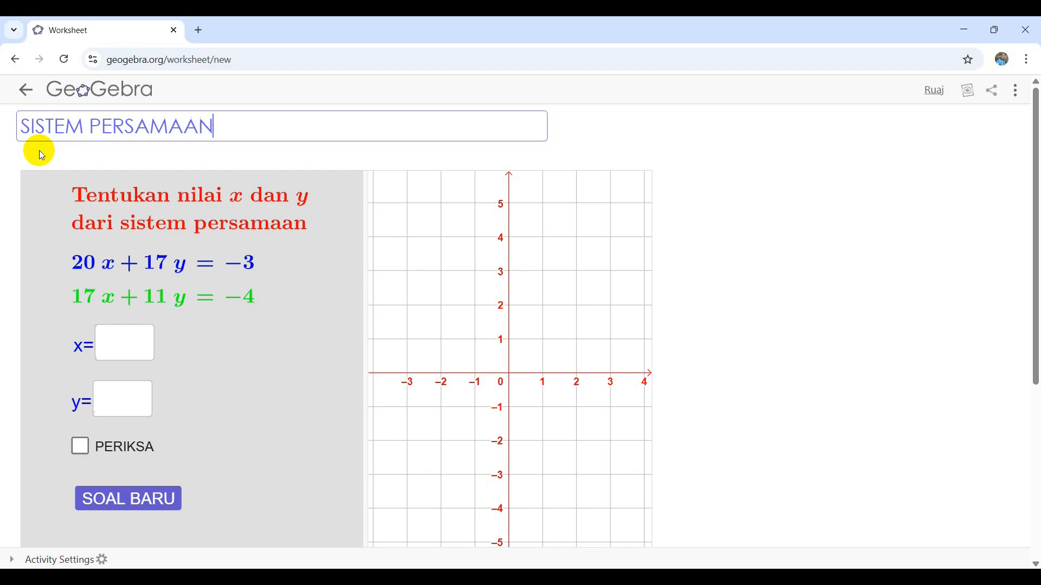
{"action": "type", "text": "LINEAR DUA "}
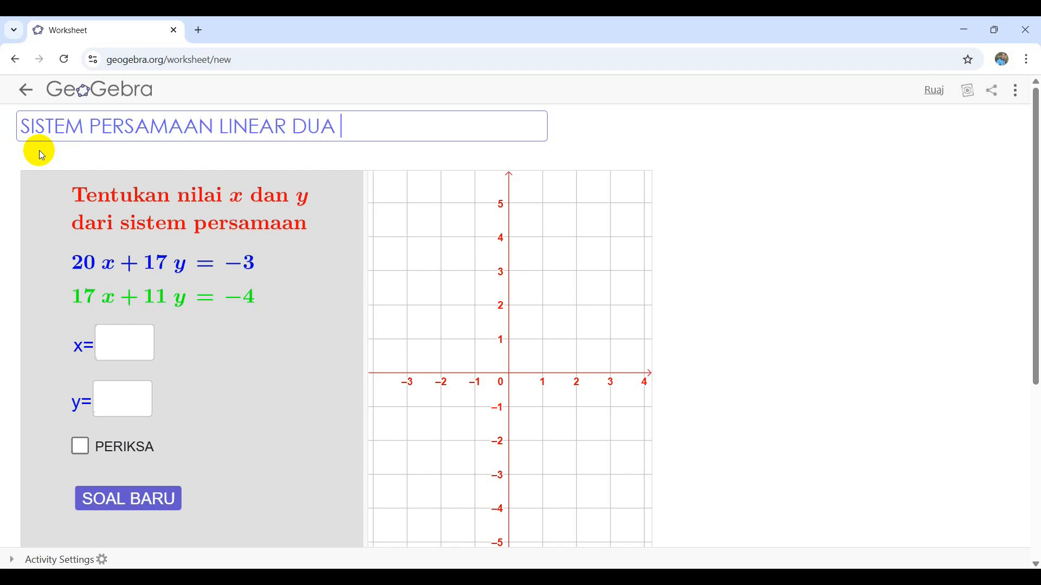
{"action": "type", "text": "VARI"}
{"action": "type", "text": "ABEL"}
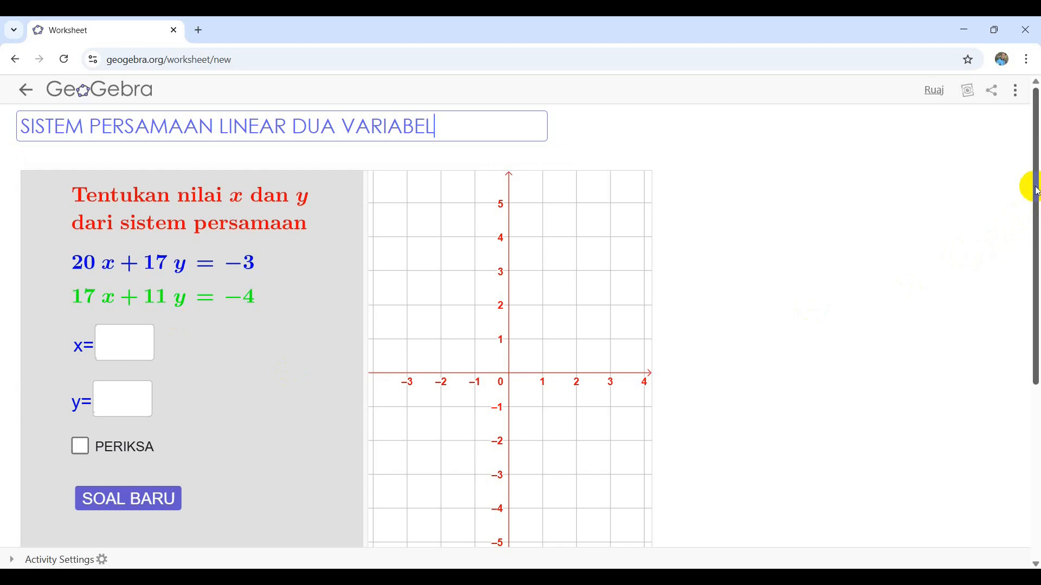
{"action": "left_click_drag", "start_coordinate": [1037, 191], "coordinate": [1036, 383]}
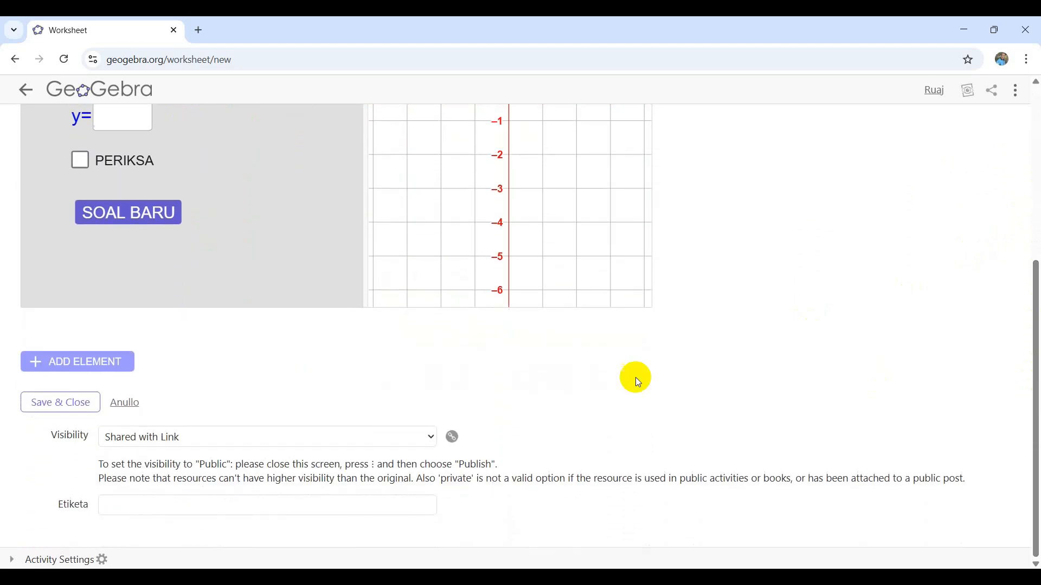
{"action": "left_click", "coordinate": [52, 406]}
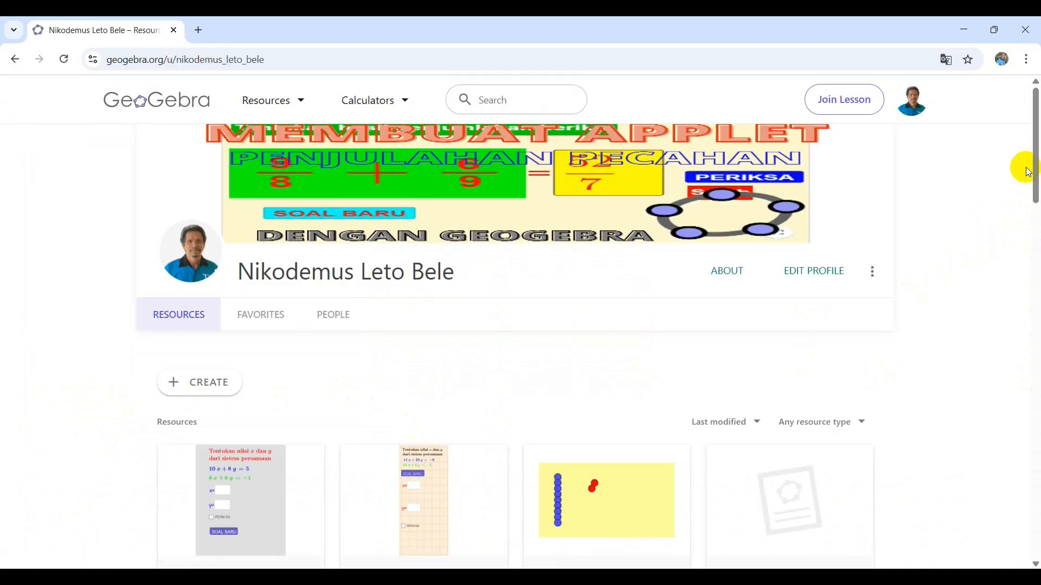
Step: Open the new activity SISTEM PERSAMAAN LINEAR DUA VARIABEL from the profile's resources
{"action": "mouse_move", "coordinate": [1035, 153]}
{"action": "left_mouse_down"}
{"action": "mouse_move", "coordinate": [1035, 278]}
{"action": "mouse_move", "coordinate": [1036, 155]}
{"action": "left_mouse_up"}
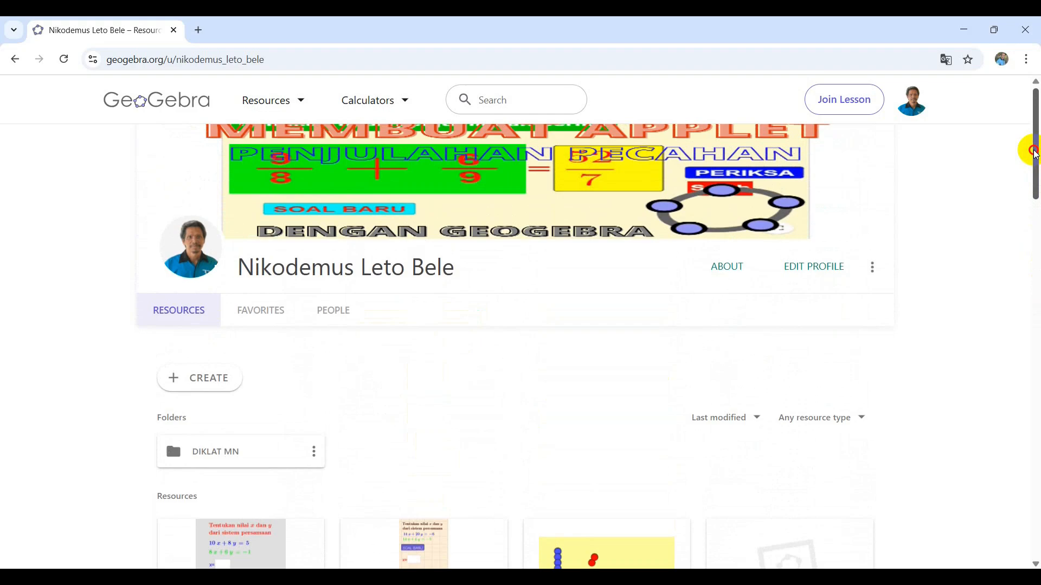
{"action": "left_click_drag", "start_coordinate": [1037, 154], "coordinate": [1034, 190]}
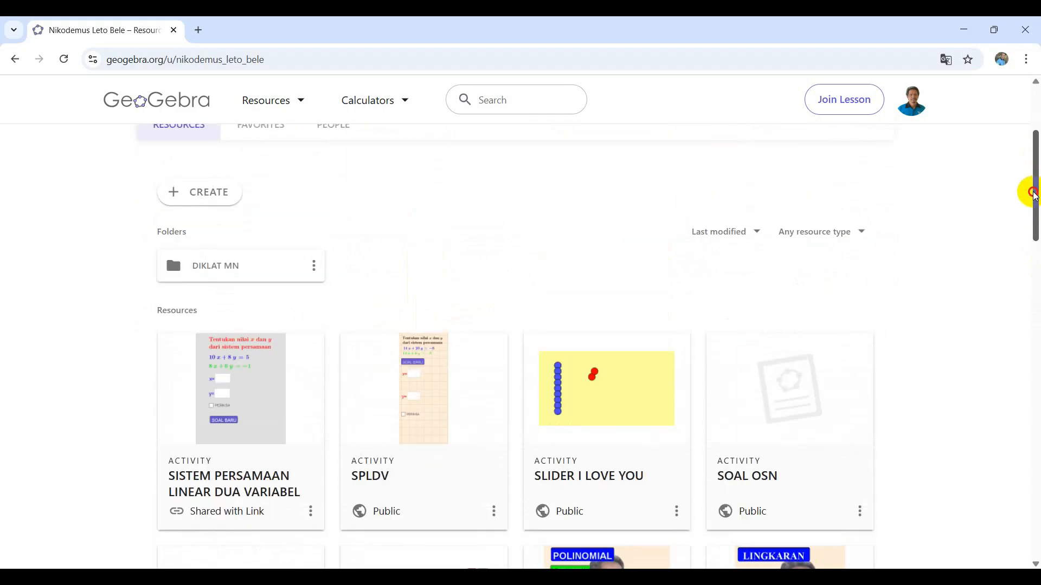
{"action": "left_click", "coordinate": [299, 383]}
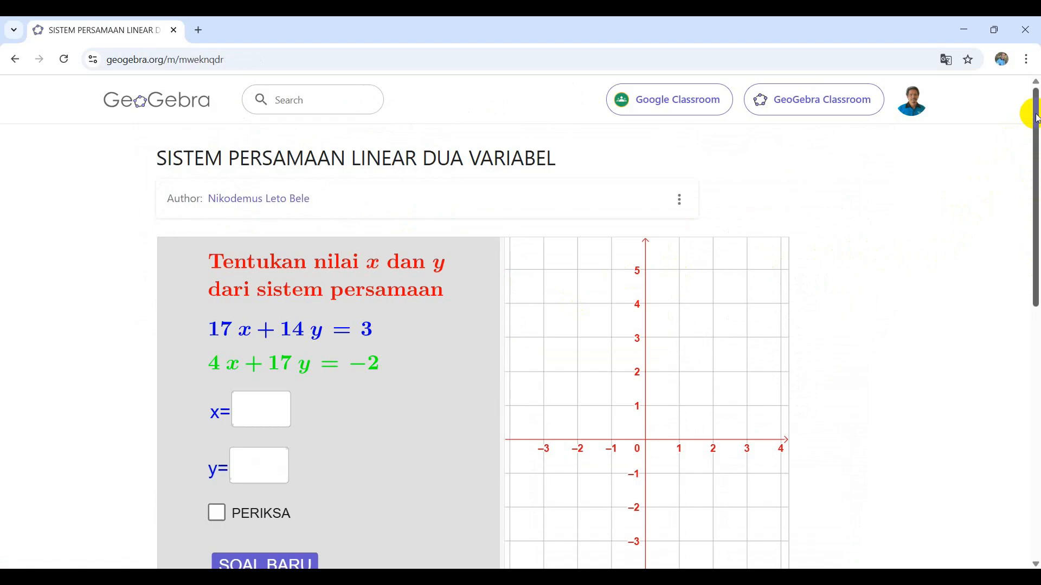
Step: Start publishing the activity and enter SISTEM PERSAMAAN LINEAR DUA VARIABEL as its description
{"action": "left_click_drag", "start_coordinate": [1035, 111], "coordinate": [1016, 121]}
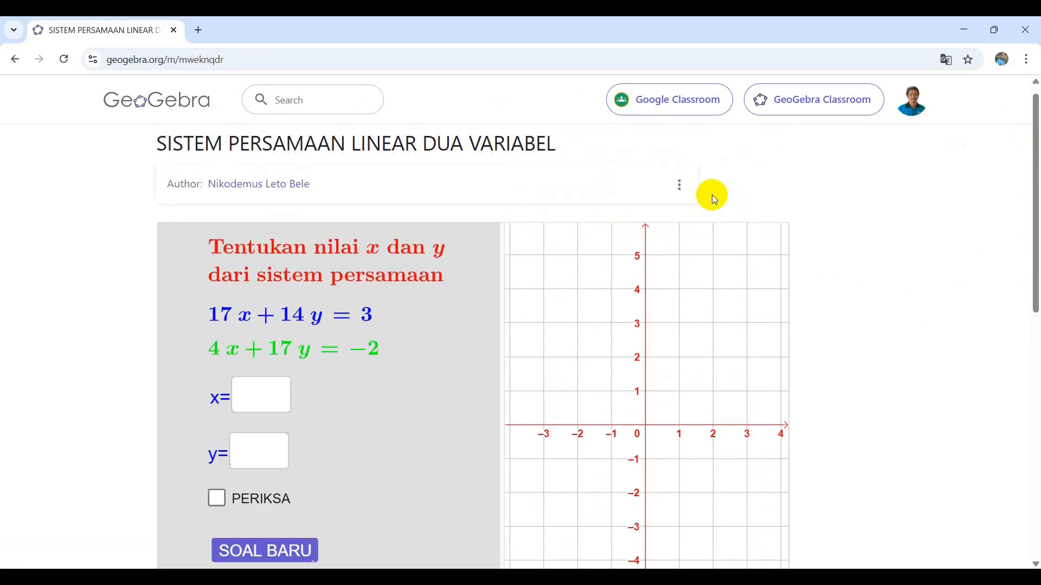
{"action": "left_click", "coordinate": [680, 188]}
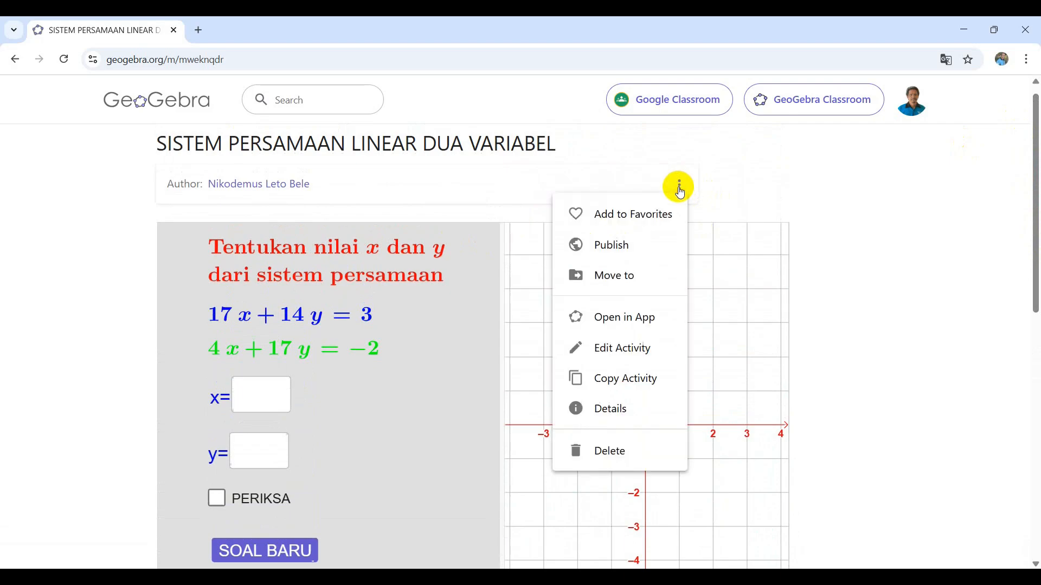
{"action": "left_click", "coordinate": [621, 253]}
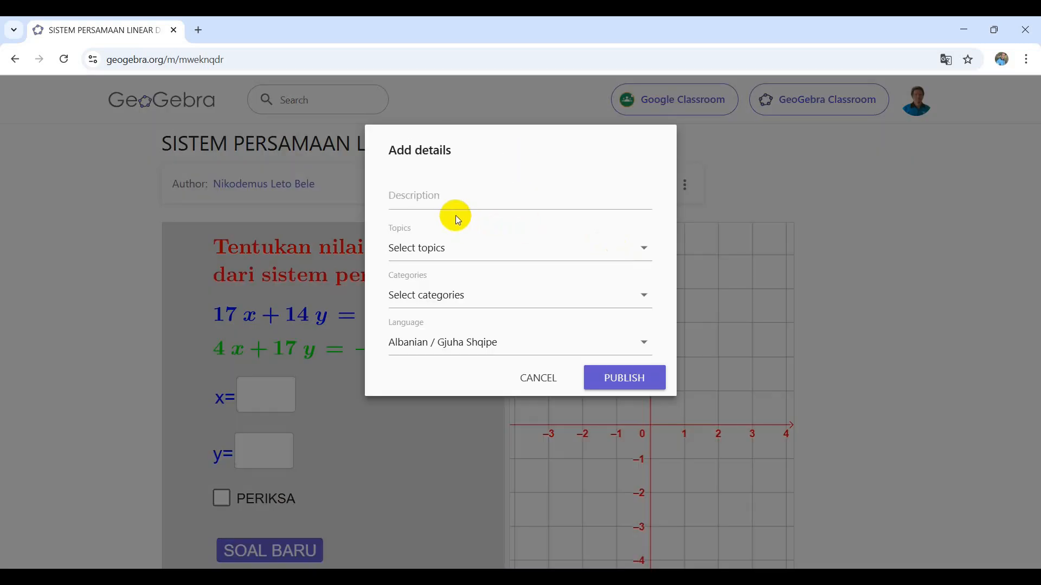
{"action": "left_click", "coordinate": [450, 198]}
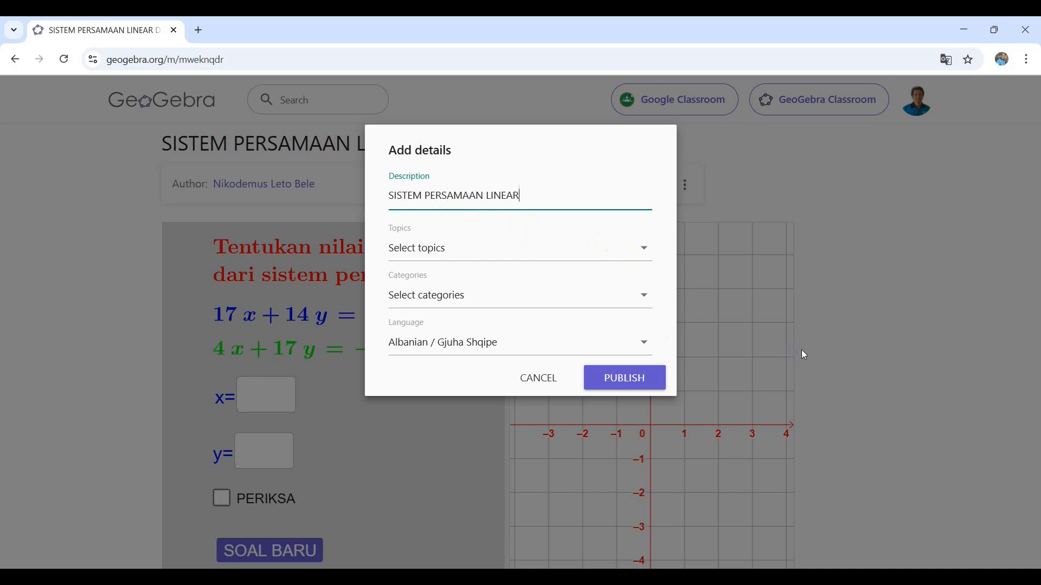
{"action": "type", "text": "UA VARIABEL"}
Step: Select Algebra and Equations as topics in the activity's publishing details
{"action": "left_click", "coordinate": [644, 248]}
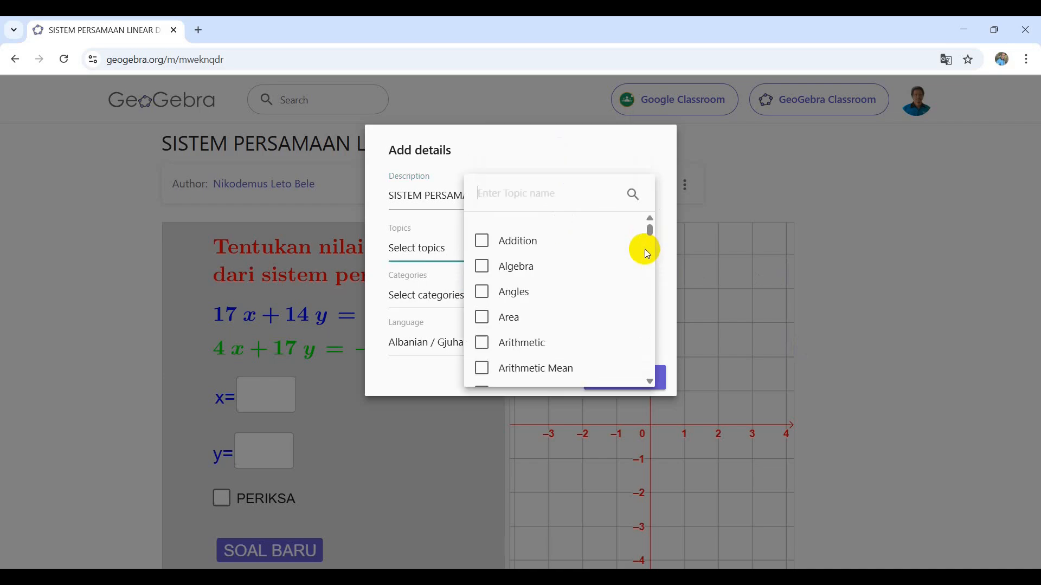
{"action": "left_click", "coordinate": [486, 267]}
{"action": "scroll", "coordinate": [649, 382], "scroll_direction": "down", "scroll_amount": 2}
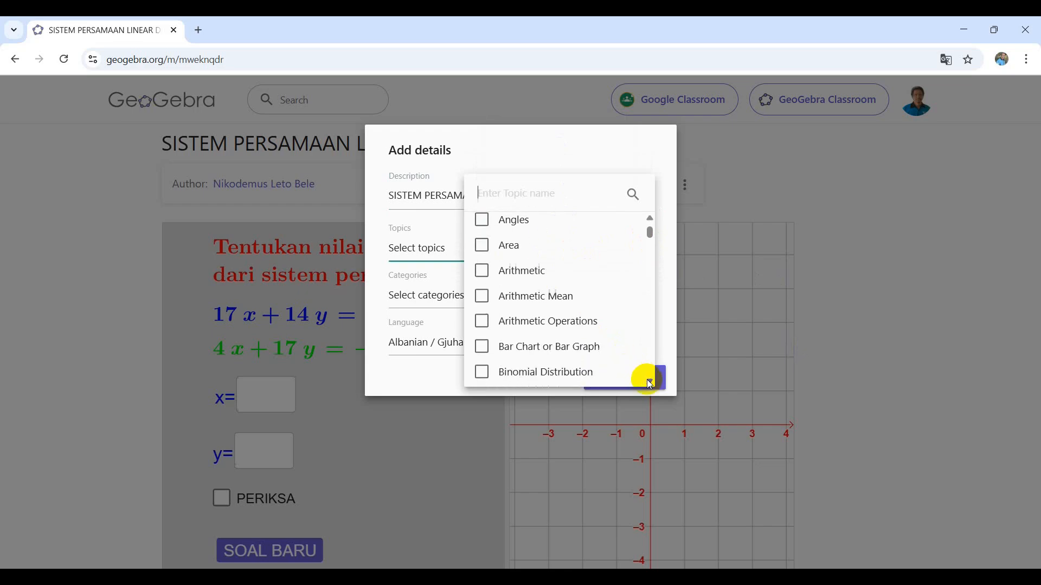
{"action": "scroll", "coordinate": [650, 384], "scroll_direction": "down", "scroll_amount": 3}
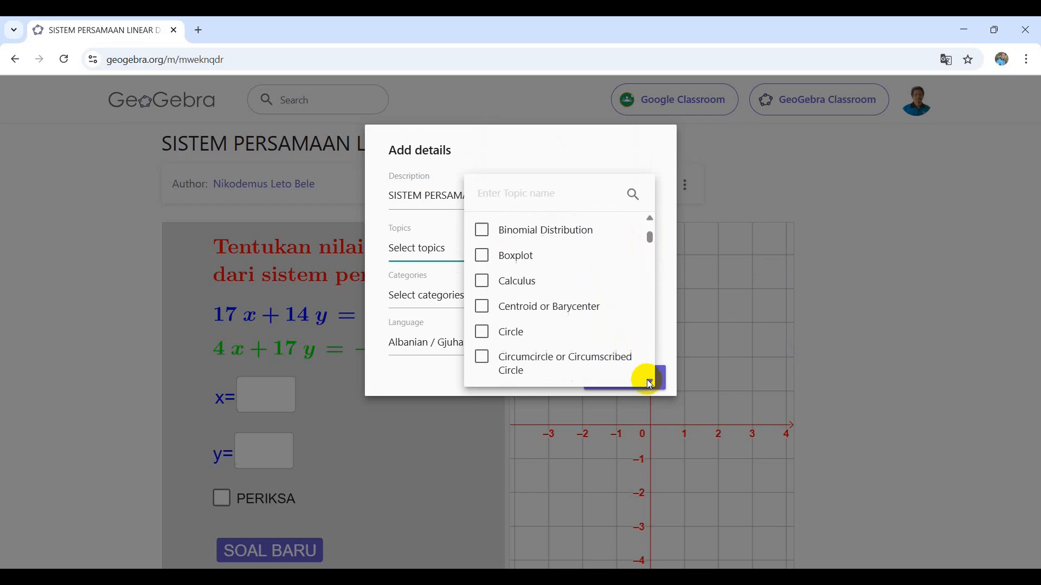
{"action": "scroll", "coordinate": [650, 384], "scroll_direction": "down", "scroll_amount": 3}
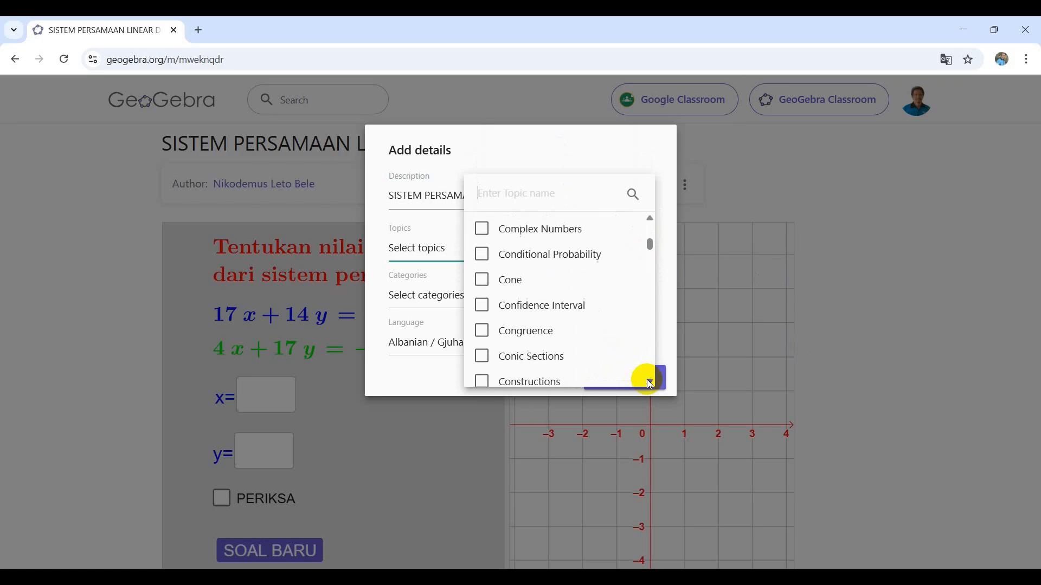
{"action": "scroll", "coordinate": [650, 384], "scroll_direction": "down", "scroll_amount": 3}
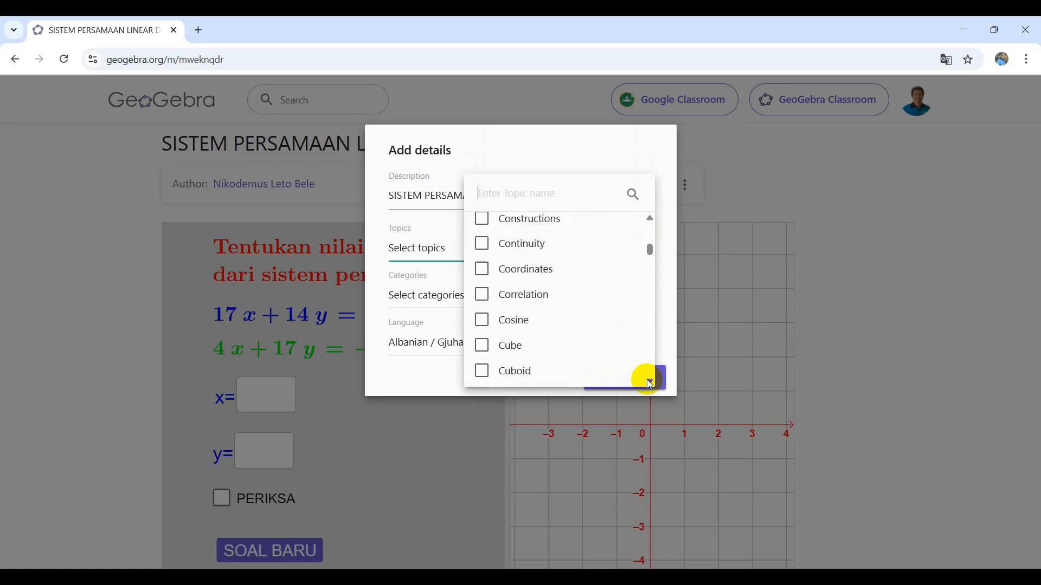
{"action": "scroll", "coordinate": [650, 383], "scroll_direction": "down", "scroll_amount": 3}
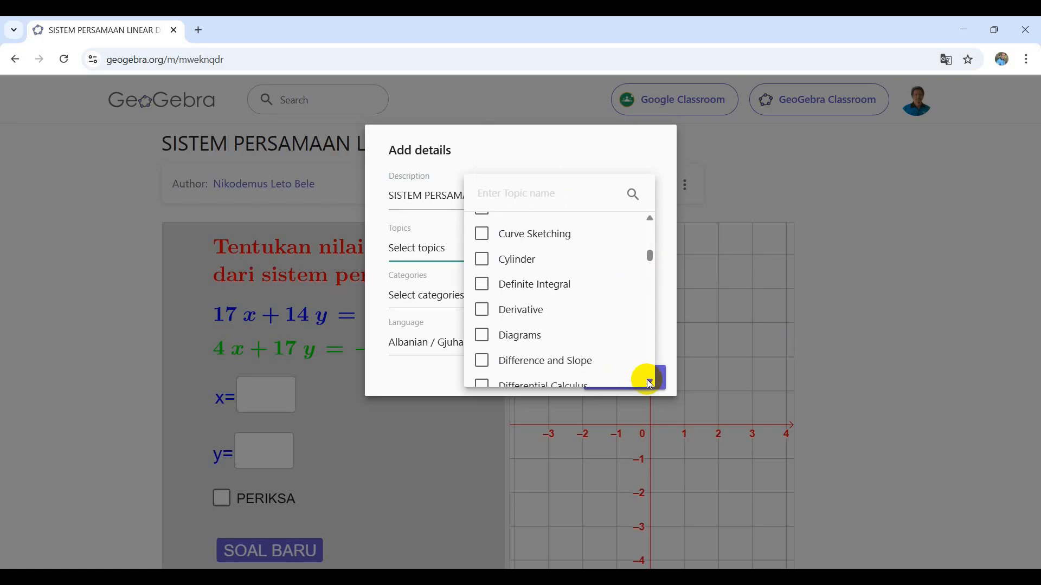
{"action": "scroll", "coordinate": [650, 384], "scroll_direction": "down", "scroll_amount": 3}
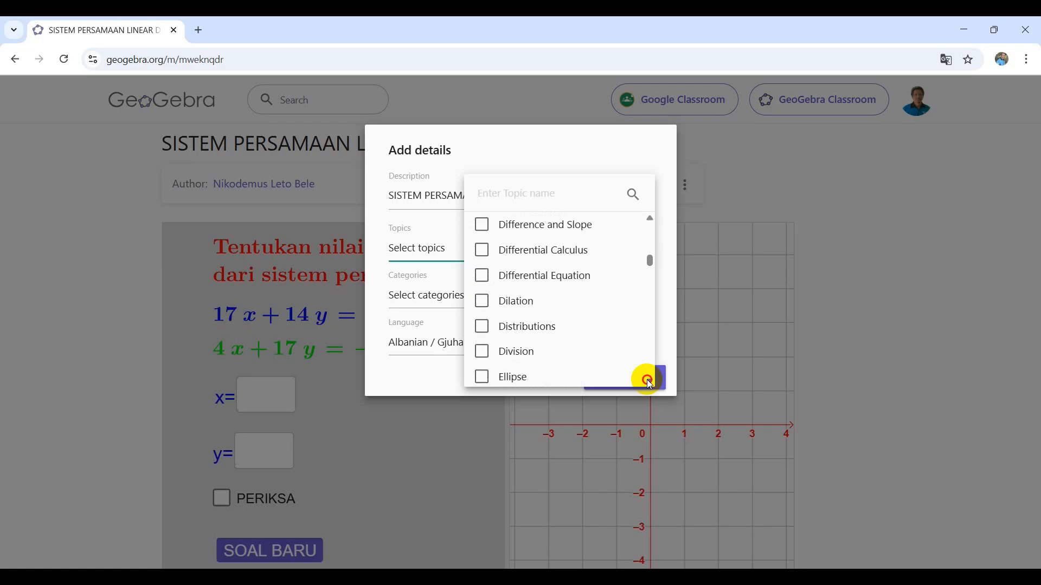
{"action": "scroll", "coordinate": [649, 383], "scroll_direction": "down", "scroll_amount": 1}
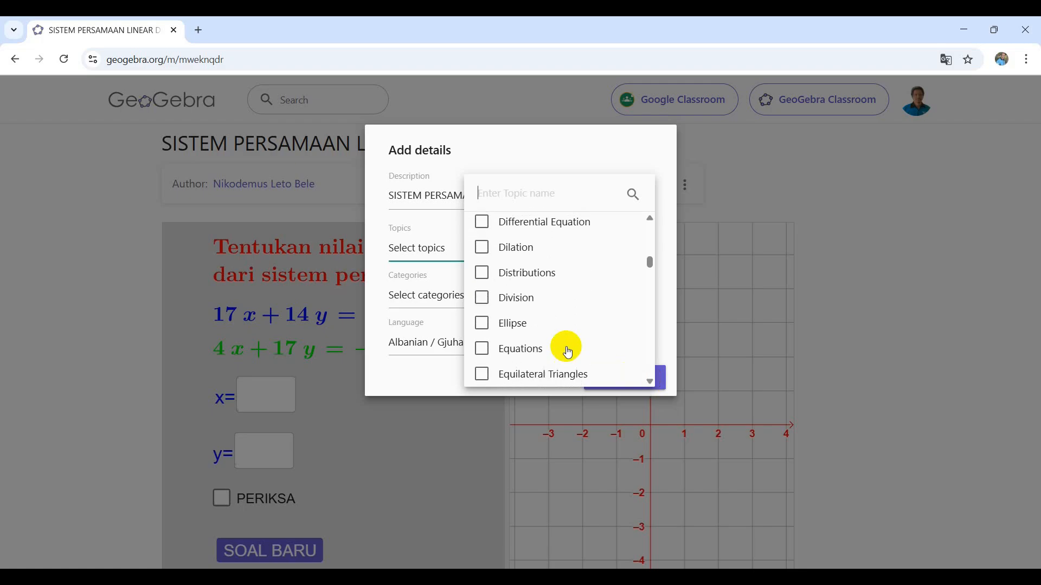
{"action": "left_click", "coordinate": [481, 349]}
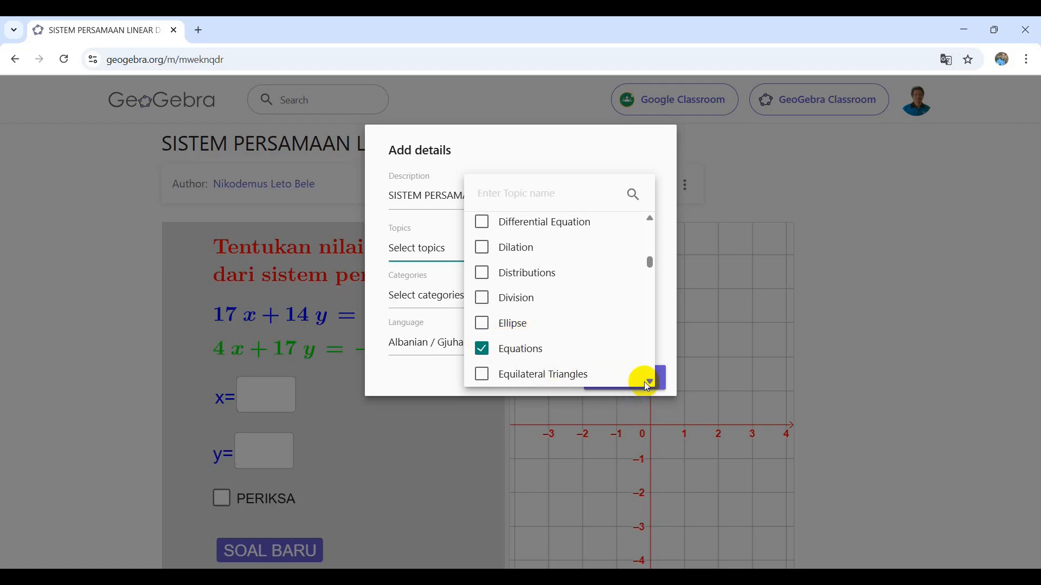
Step: Add Geometry to the activity's selected topics
{"action": "scroll", "coordinate": [645, 382], "scroll_direction": "down", "scroll_amount": 2}
{"action": "scroll", "coordinate": [645, 382], "scroll_direction": "down", "scroll_amount": 4}
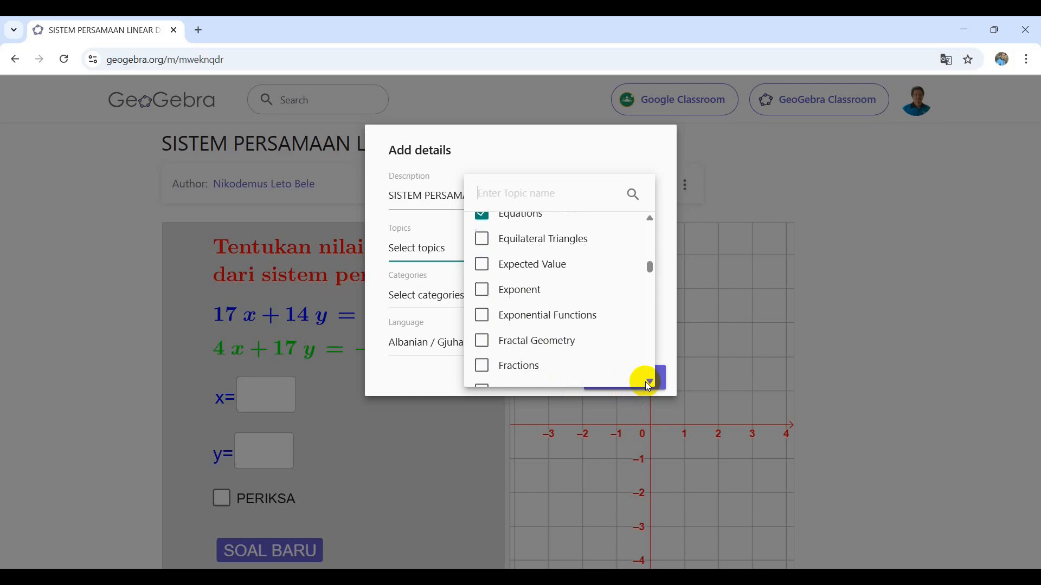
{"action": "scroll", "coordinate": [645, 382], "scroll_direction": "down", "scroll_amount": 4}
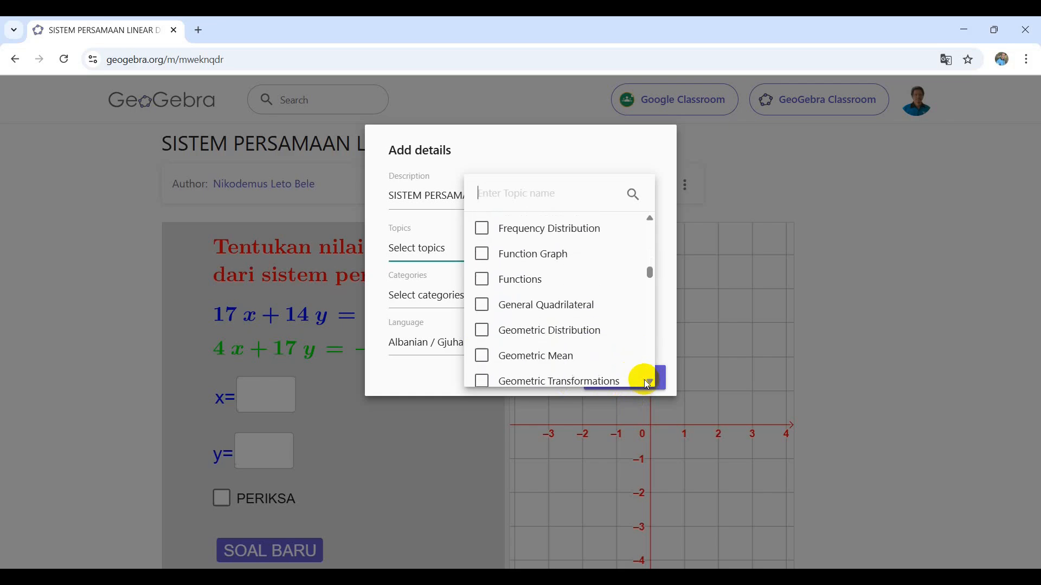
{"action": "scroll", "coordinate": [648, 382], "scroll_direction": "down", "scroll_amount": 2}
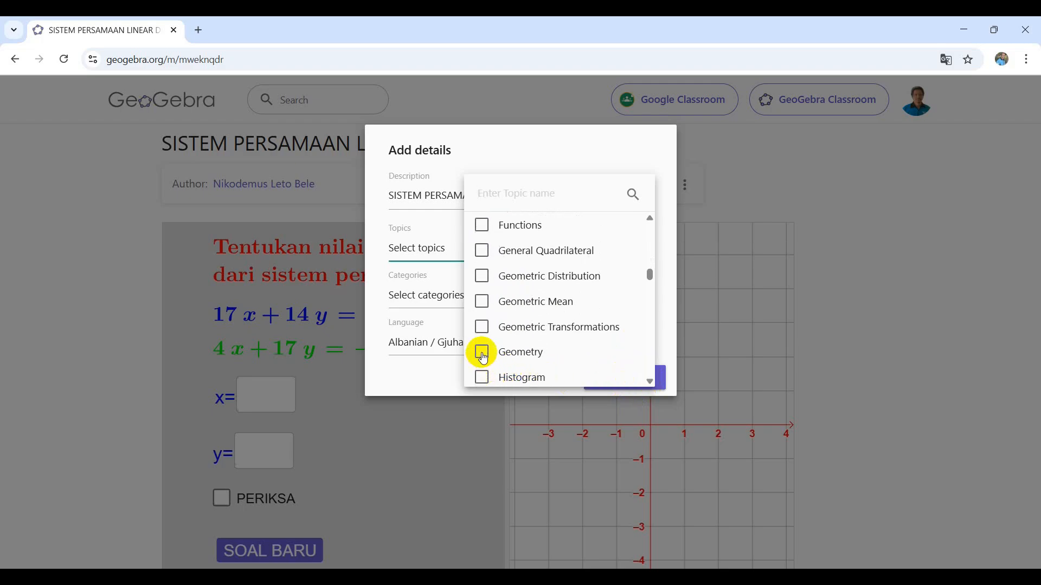
{"action": "scroll", "coordinate": [650, 382], "scroll_direction": "down", "scroll_amount": 2}
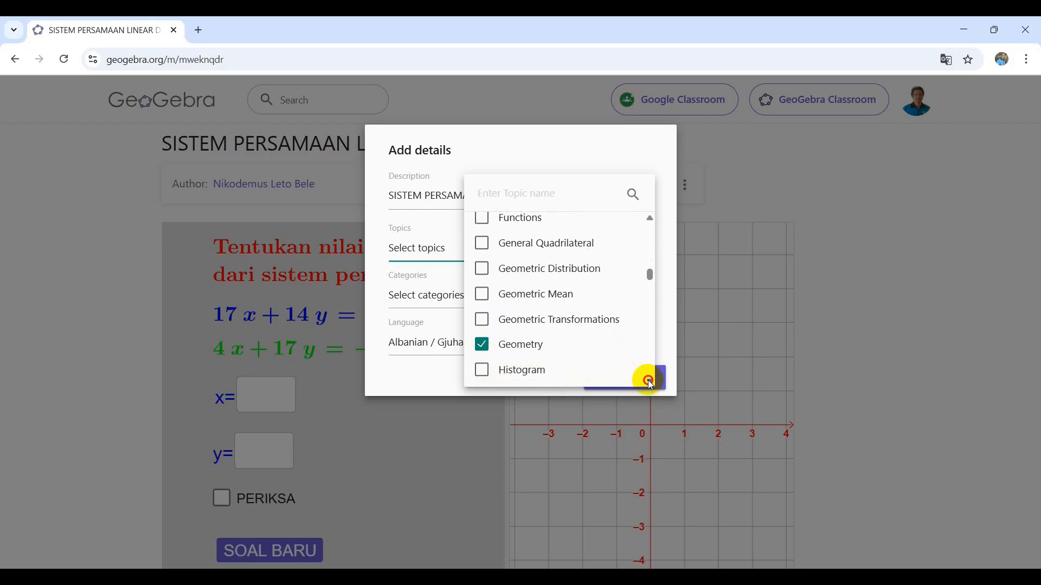
Step: Add Linear Equations and Linear Functions to the activity's selected topics
{"action": "scroll", "coordinate": [651, 384], "scroll_direction": "down", "scroll_amount": 5}
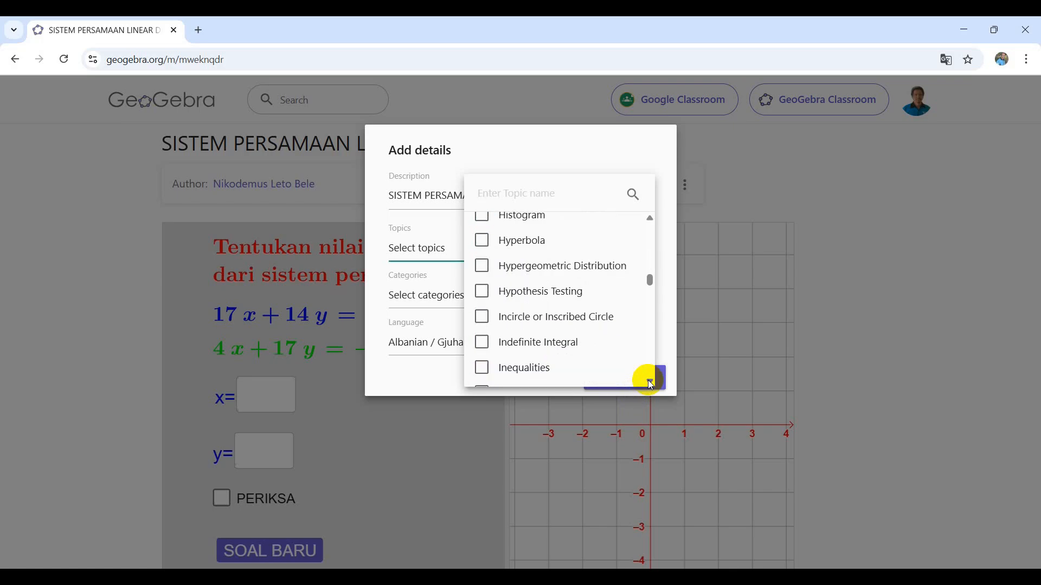
{"action": "scroll", "coordinate": [649, 382], "scroll_direction": "down", "scroll_amount": 5}
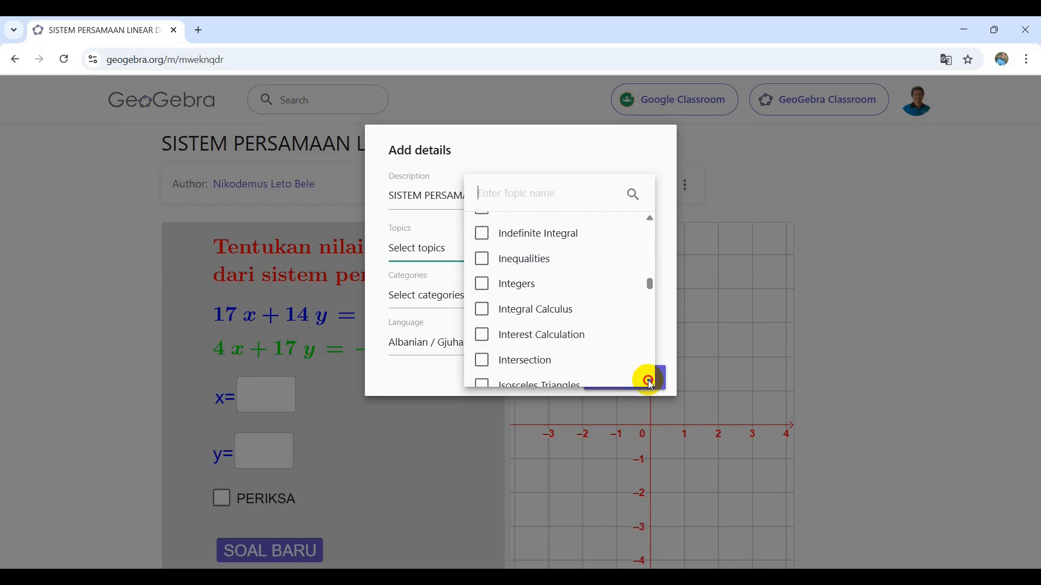
{"action": "scroll", "coordinate": [650, 383], "scroll_direction": "down", "scroll_amount": 5}
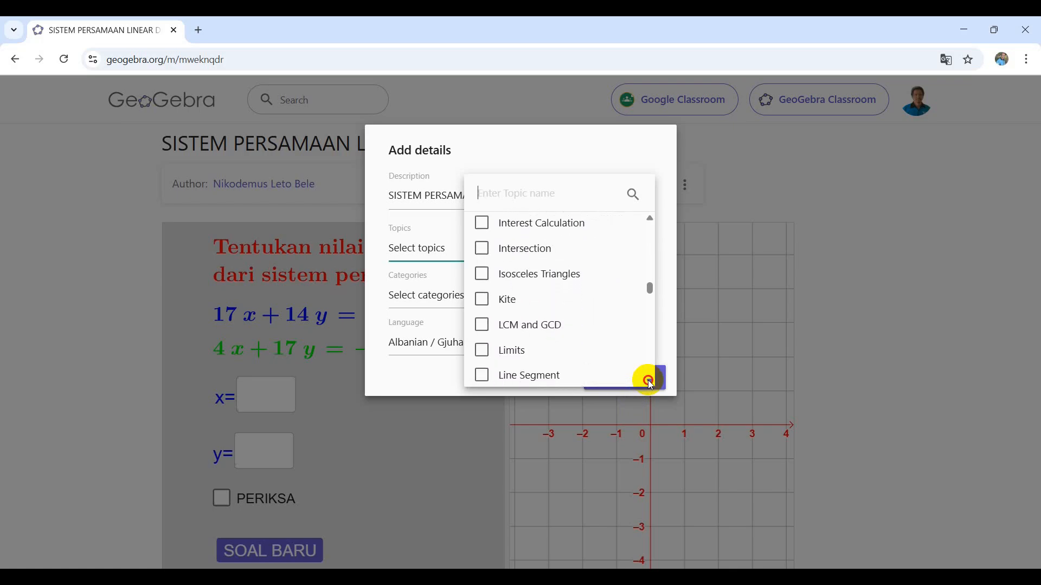
{"action": "scroll", "coordinate": [650, 384], "scroll_direction": "down", "scroll_amount": 1}
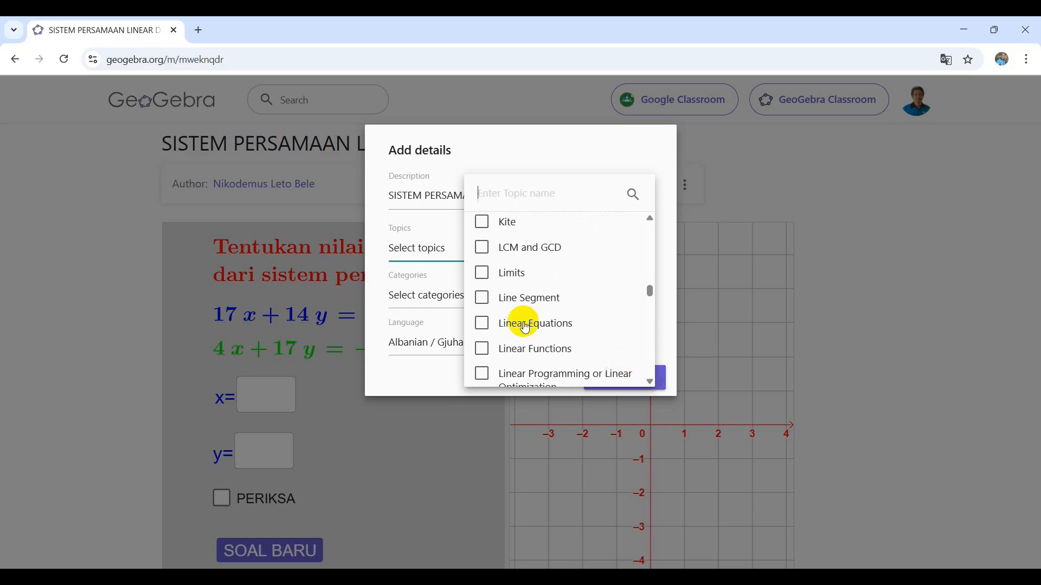
{"action": "left_click", "coordinate": [487, 325]}
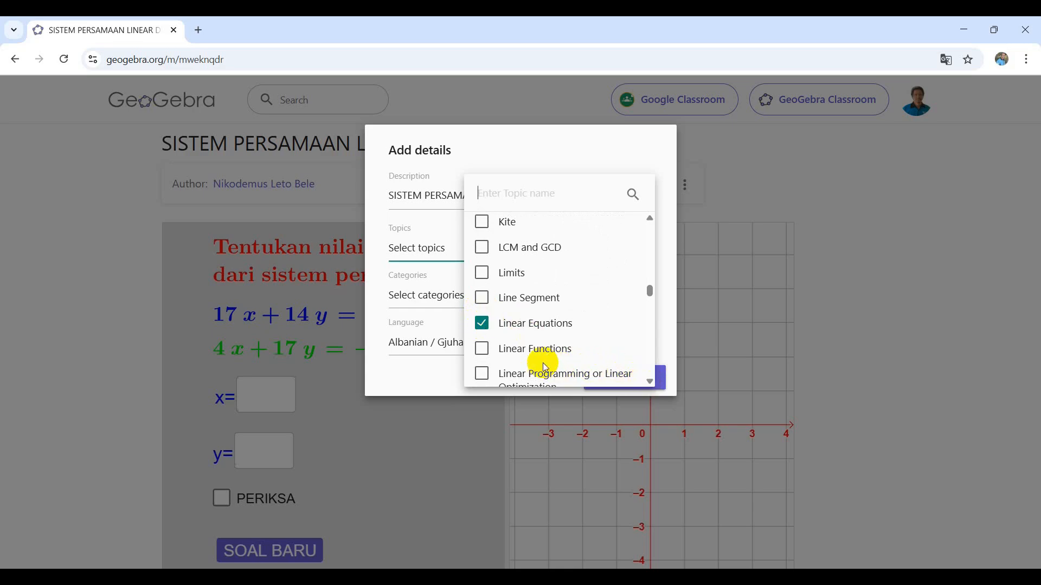
{"action": "left_click", "coordinate": [481, 349]}
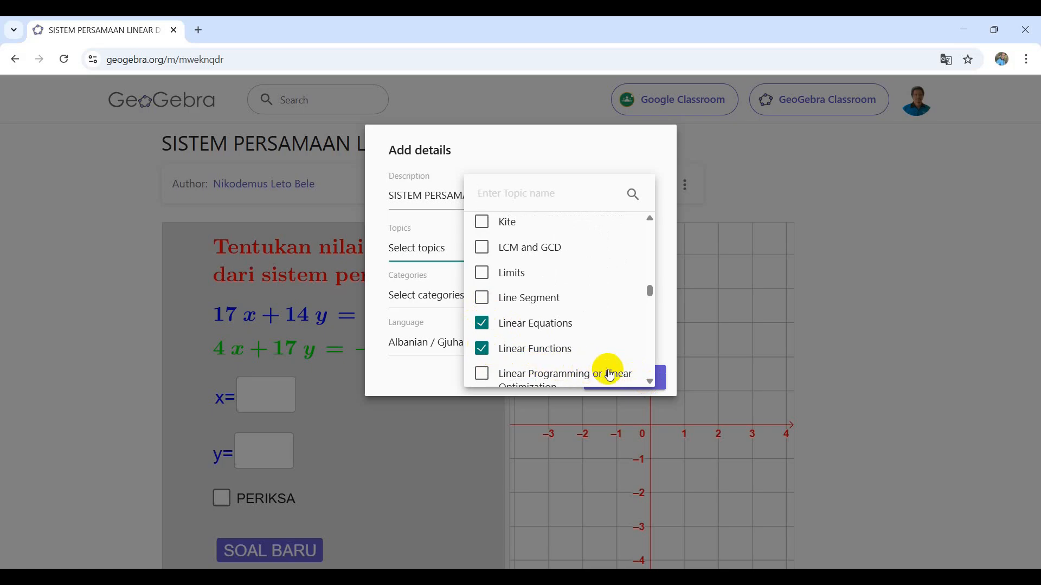
Step: Add Mathematics to the activity's selected topics
{"action": "left_click", "coordinate": [650, 382]}
{"action": "left_click", "coordinate": [650, 382]}
{"action": "left_click", "coordinate": [649, 382]}
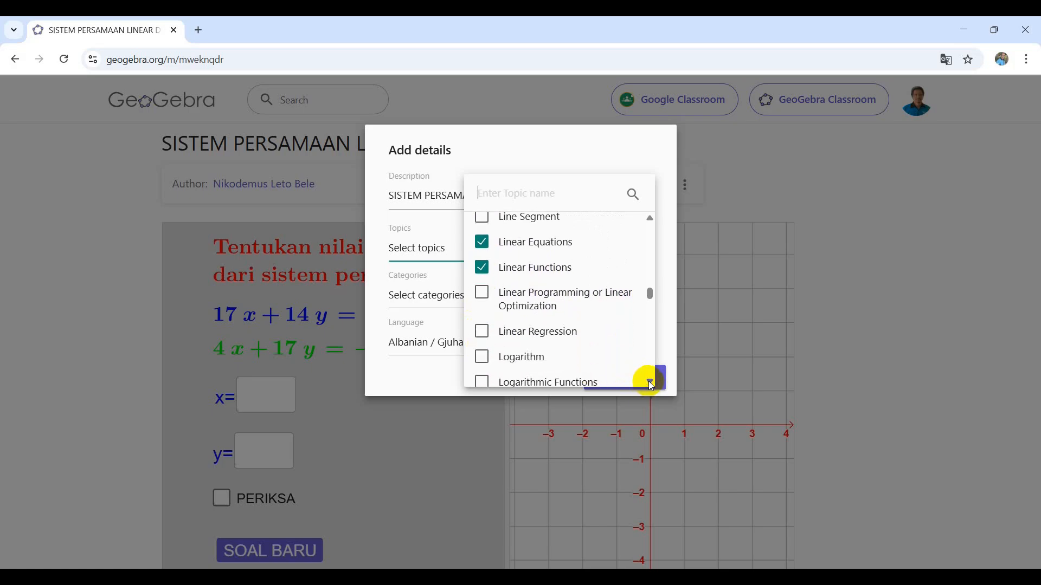
{"action": "left_click", "coordinate": [650, 382]}
{"action": "left_click", "coordinate": [650, 382]}
{"action": "left_click", "coordinate": [650, 382]}
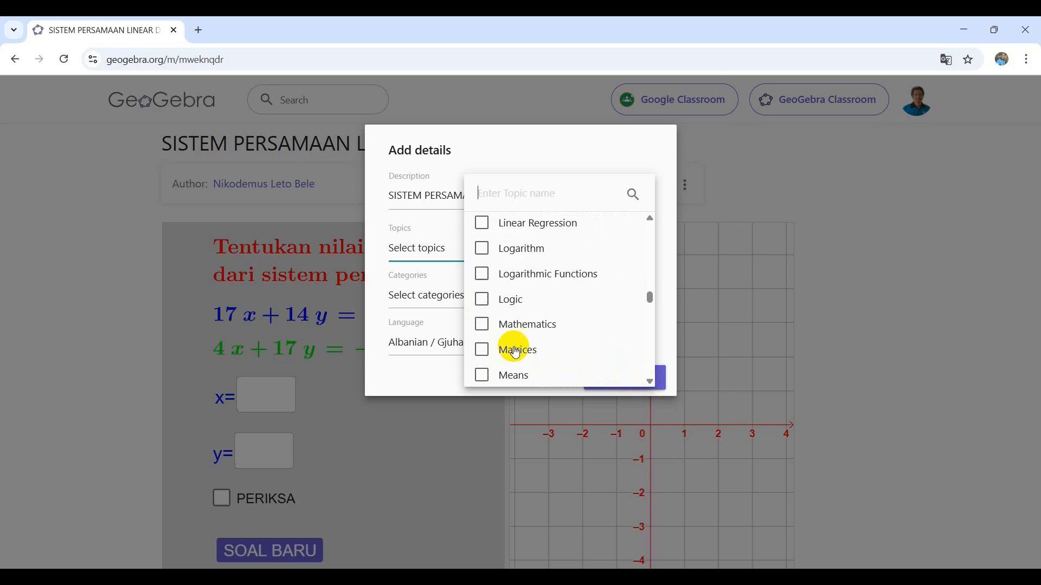
{"action": "left_click", "coordinate": [481, 324]}
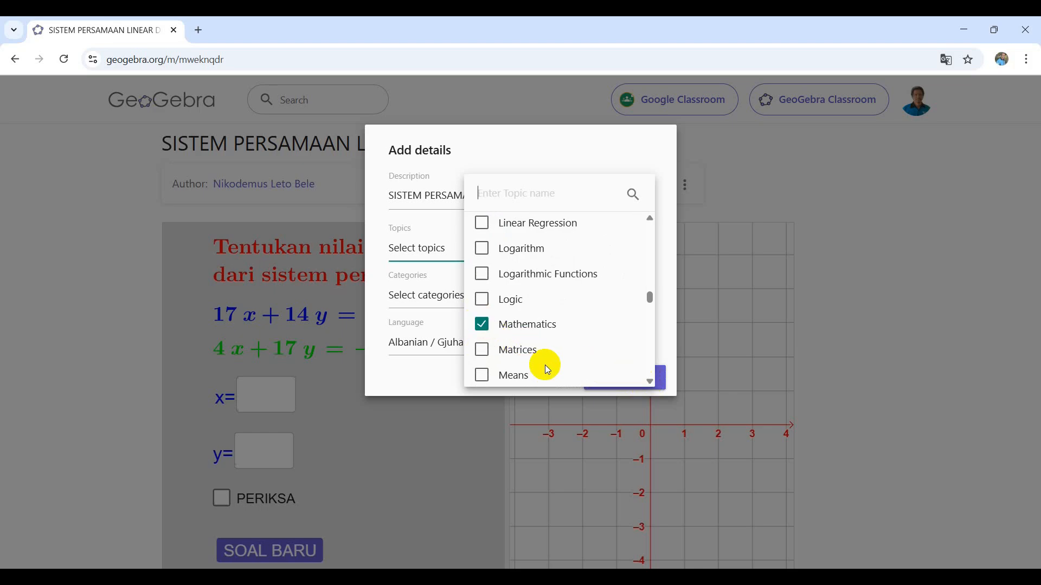
Step: Close the topic selection and set the activity's category to Practice in the publishing details
{"action": "left_click", "coordinate": [721, 288]}
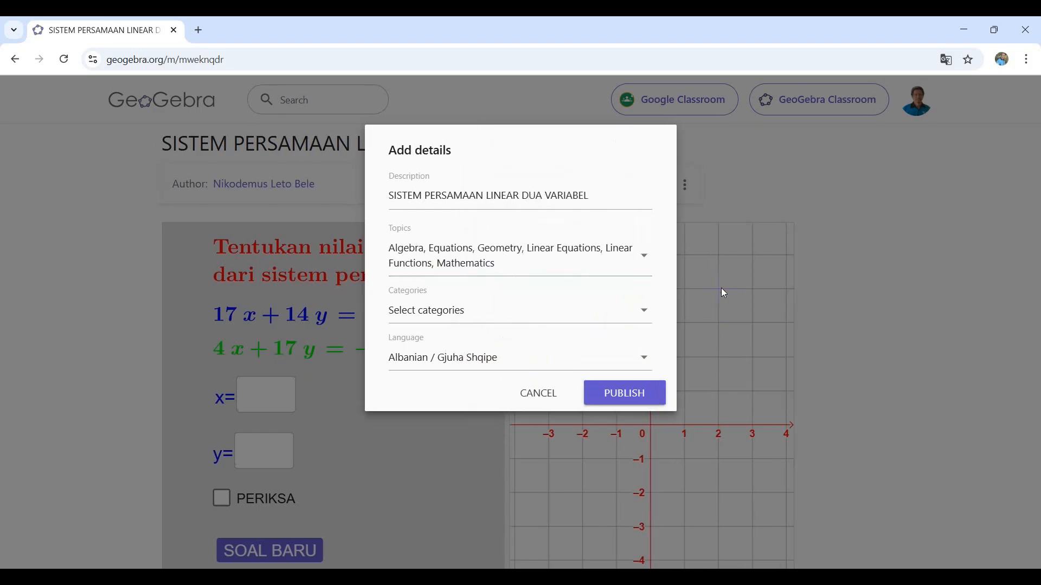
{"action": "left_click", "coordinate": [644, 310]}
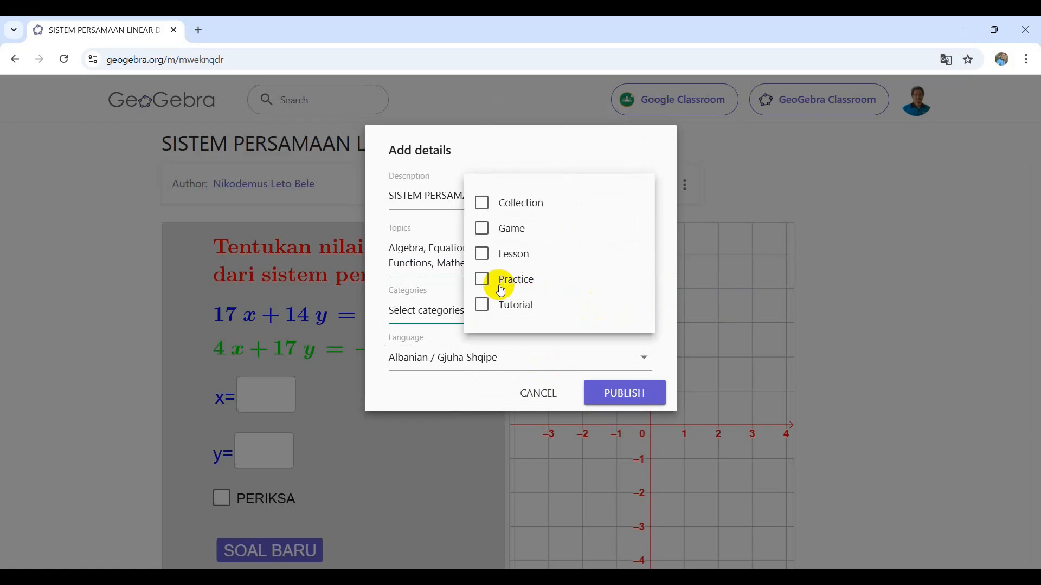
{"action": "left_click", "coordinate": [487, 283]}
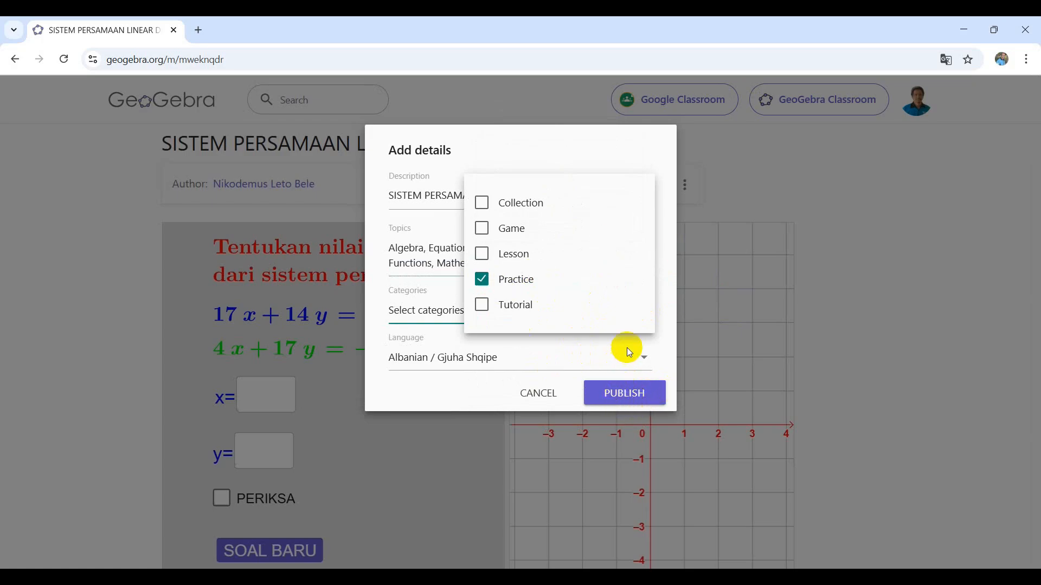
{"action": "left_click", "coordinate": [739, 334]}
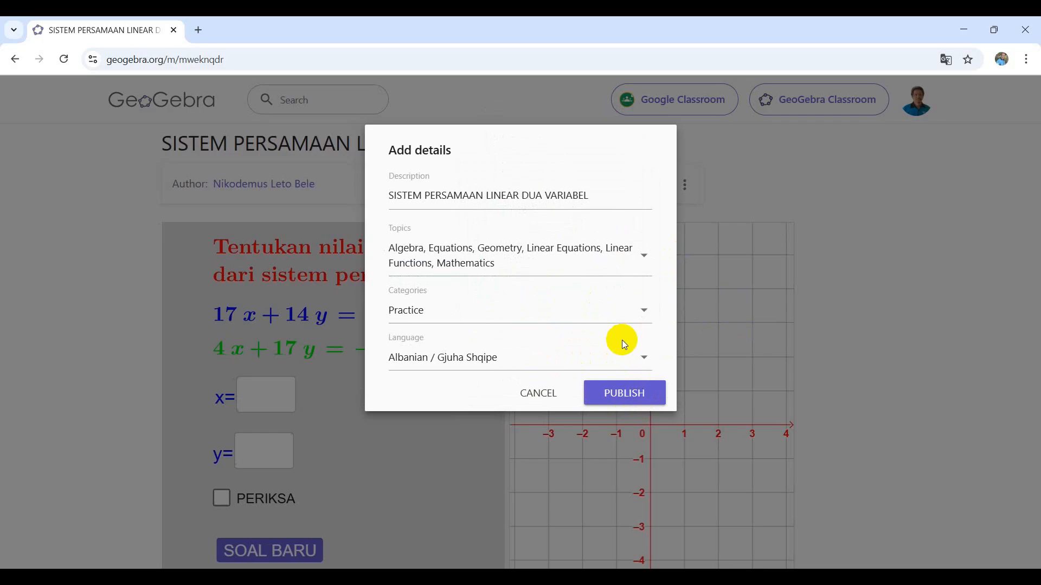
Step: Set the activity's language to Indonesian / Bahasa Indonesia and publish it
{"action": "left_click", "coordinate": [649, 360]}
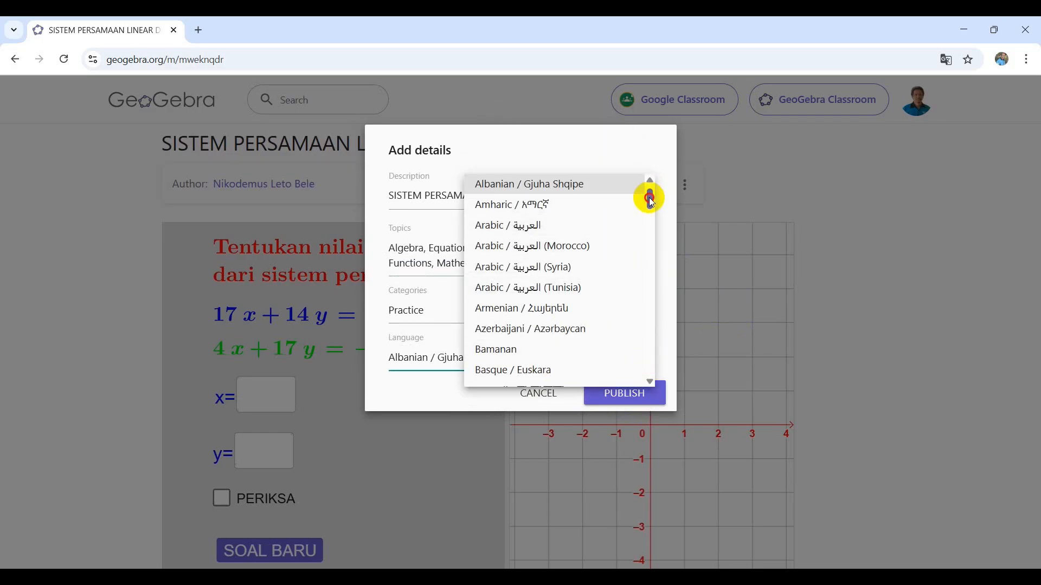
{"action": "left_click_drag", "start_coordinate": [654, 196], "coordinate": [668, 279]}
{"action": "left_click", "coordinate": [577, 254]}
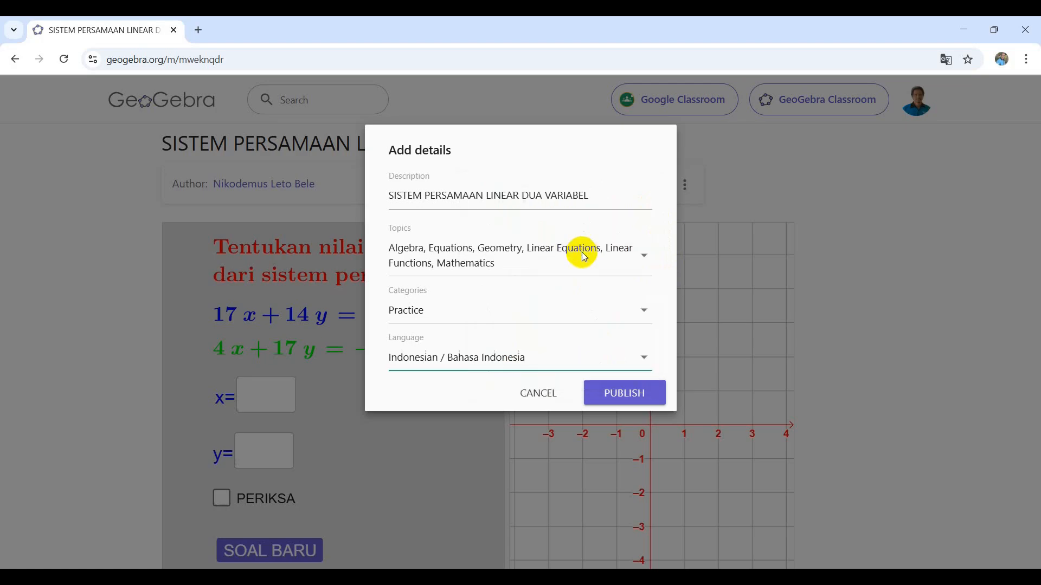
{"action": "left_click", "coordinate": [622, 397]}
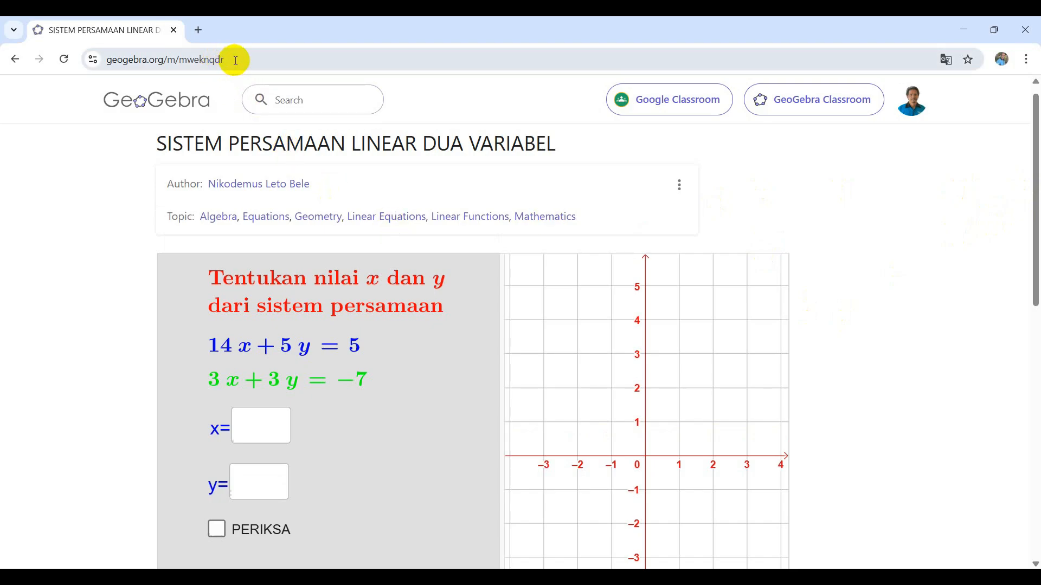
Step: Select the full web address of the published activity
{"action": "left_click_drag", "start_coordinate": [235, 60], "coordinate": [103, 58]}
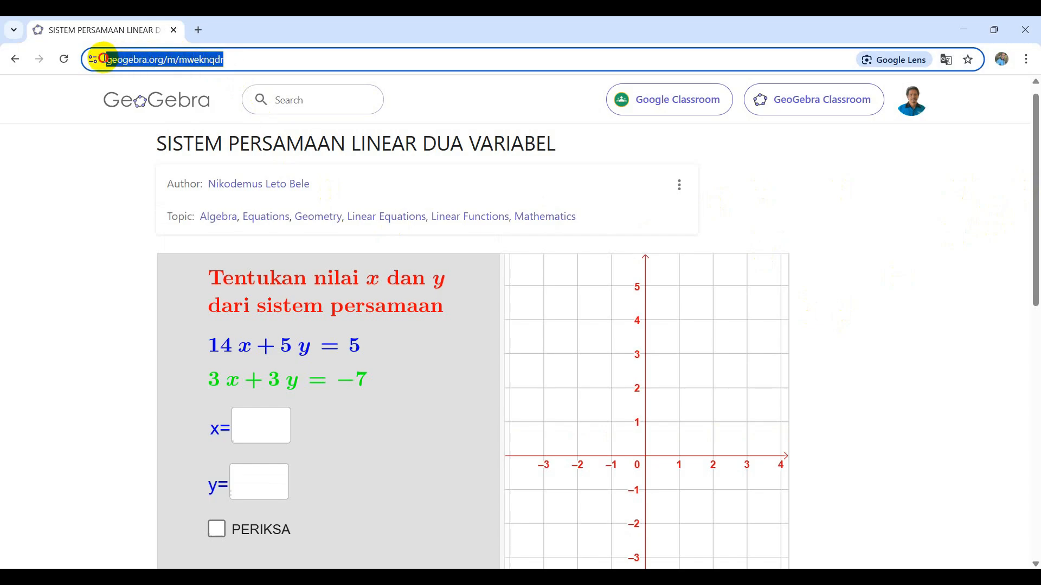